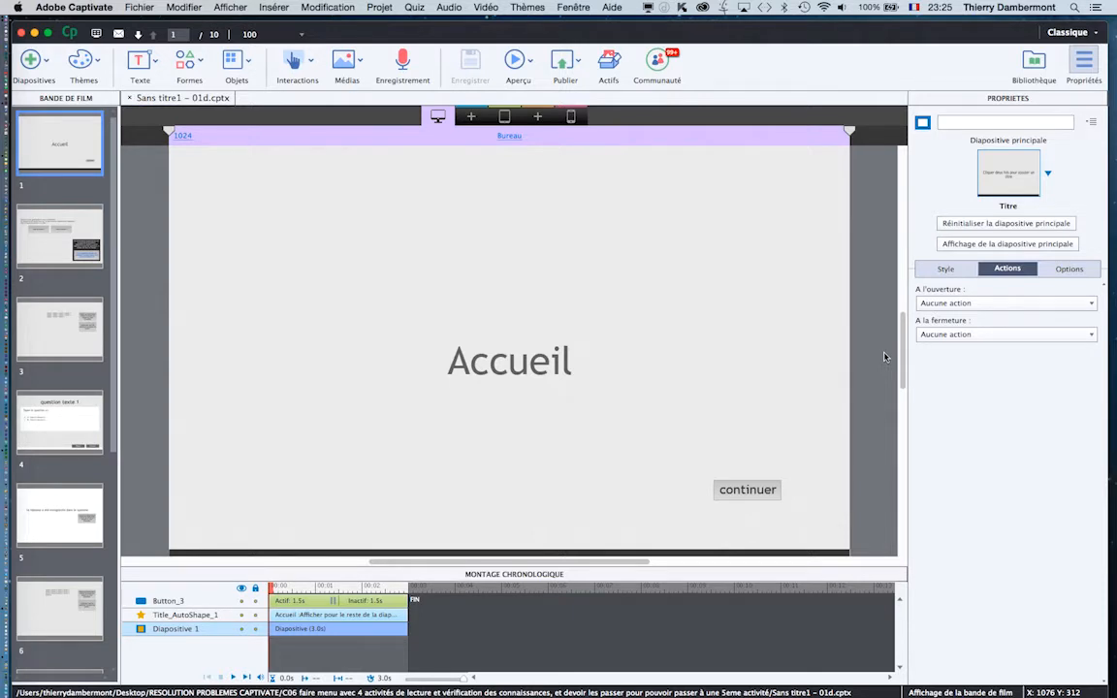
Preview the project in the browser, try the text 2 and return-to-menu buttons, and close the preview
{"action": "left_click", "coordinate": [517, 60]}
{"action": "left_click", "coordinate": [549, 134]}
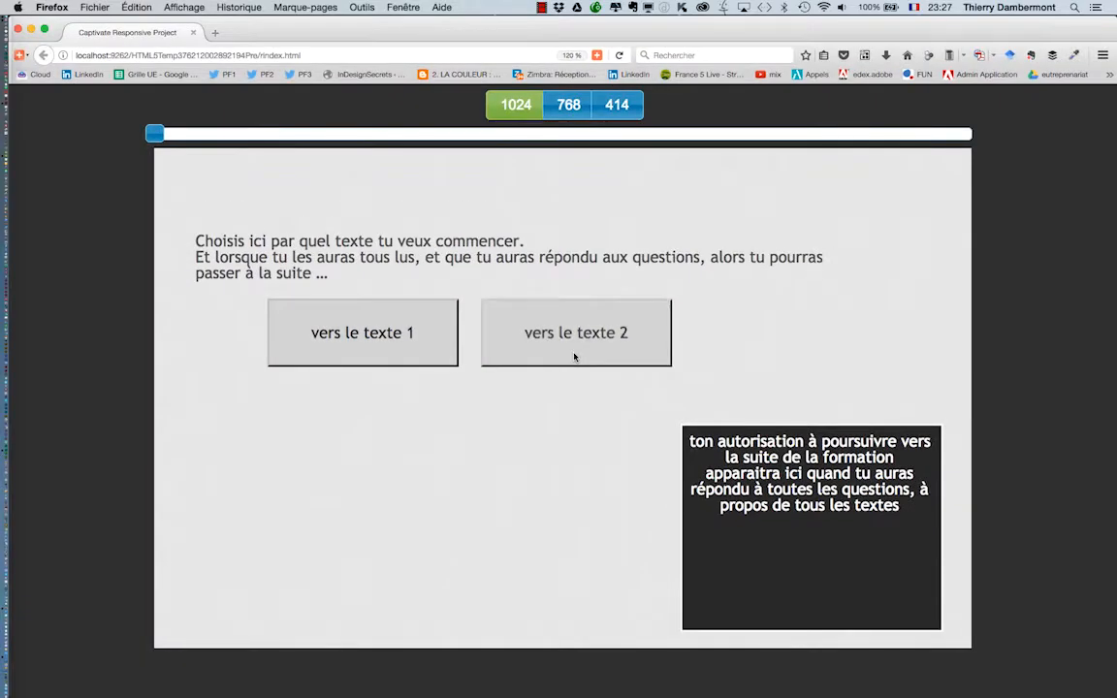
{"action": "left_click", "coordinate": [574, 361]}
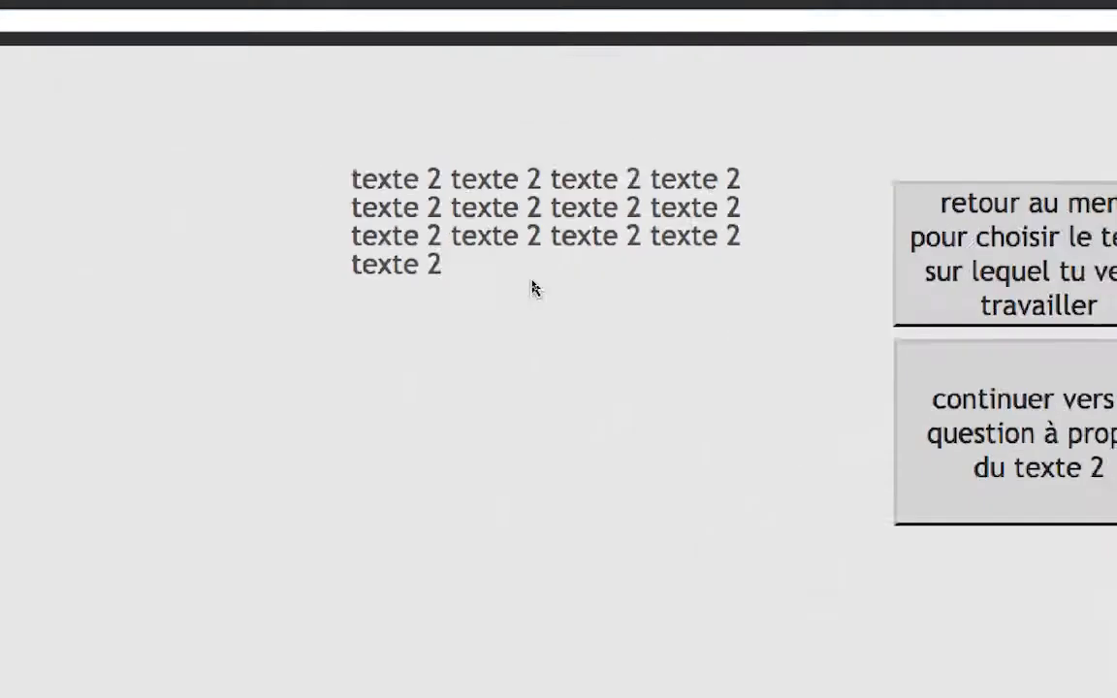
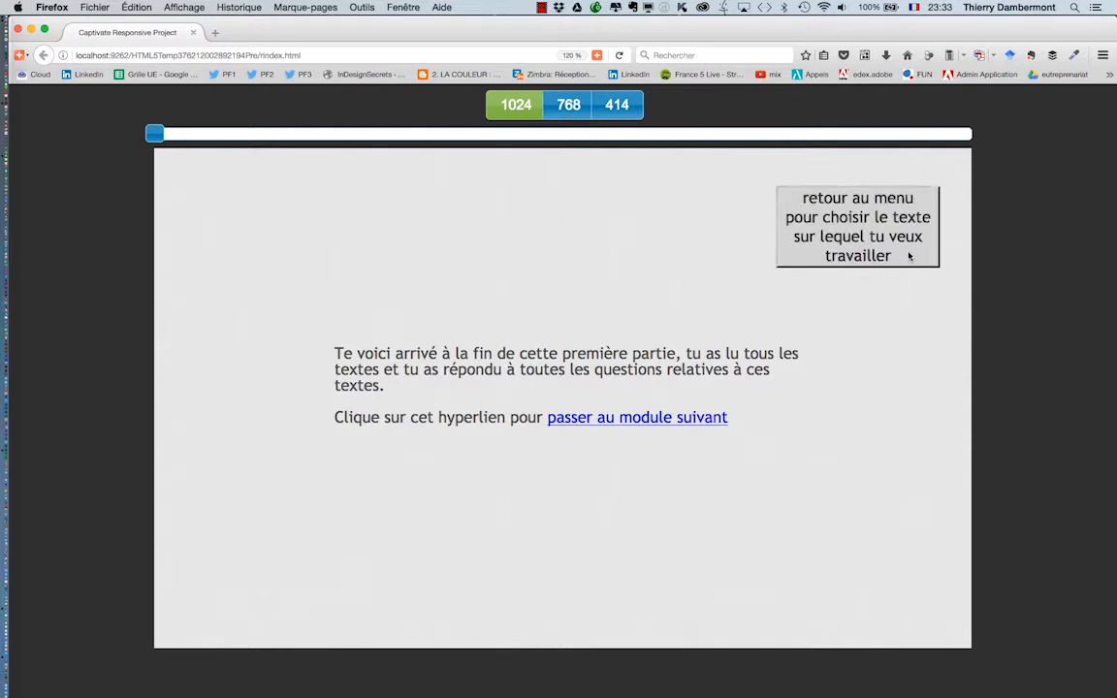
{"action": "left_click", "coordinate": [908, 256]}
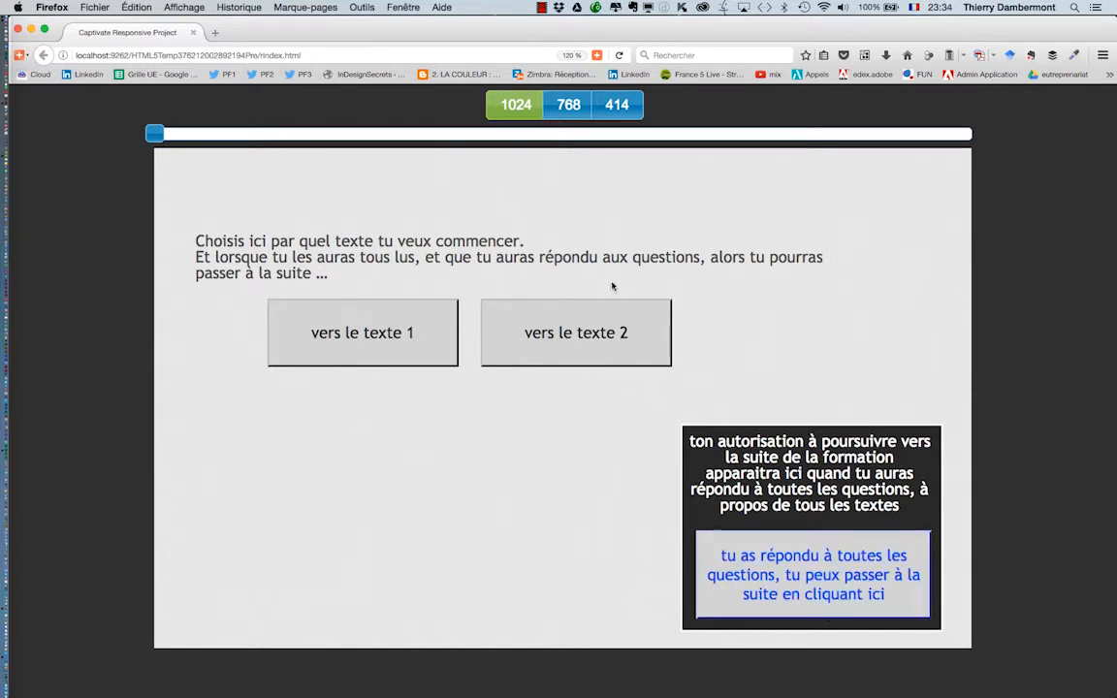
{"action": "left_click", "coordinate": [17, 30]}
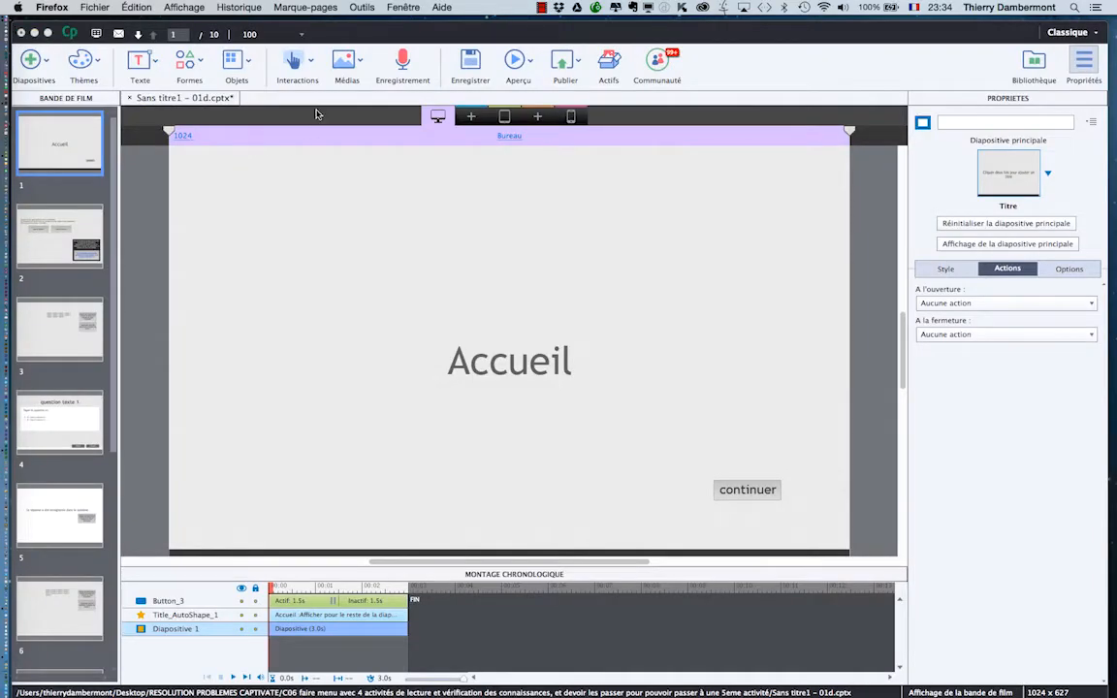
{"action": "left_click", "coordinate": [332, 29]}
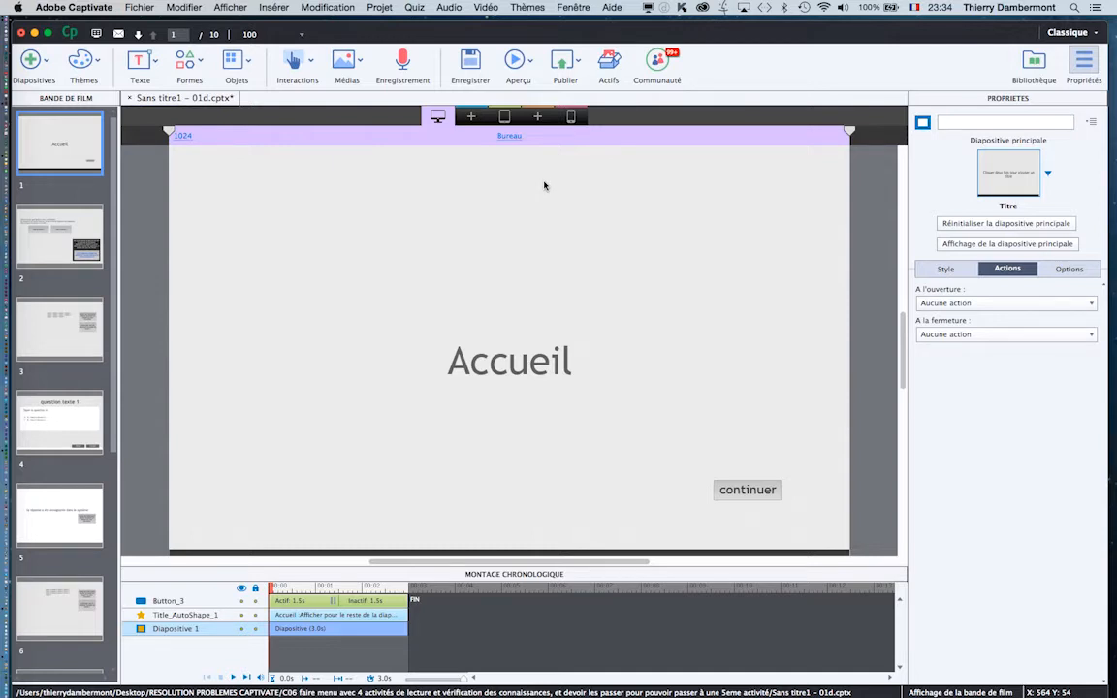
On slide 2, select bouton_masque_01, Button_2 and Button_1 together and inspect their shared timing settings
{"action": "left_click", "coordinate": [58, 246]}
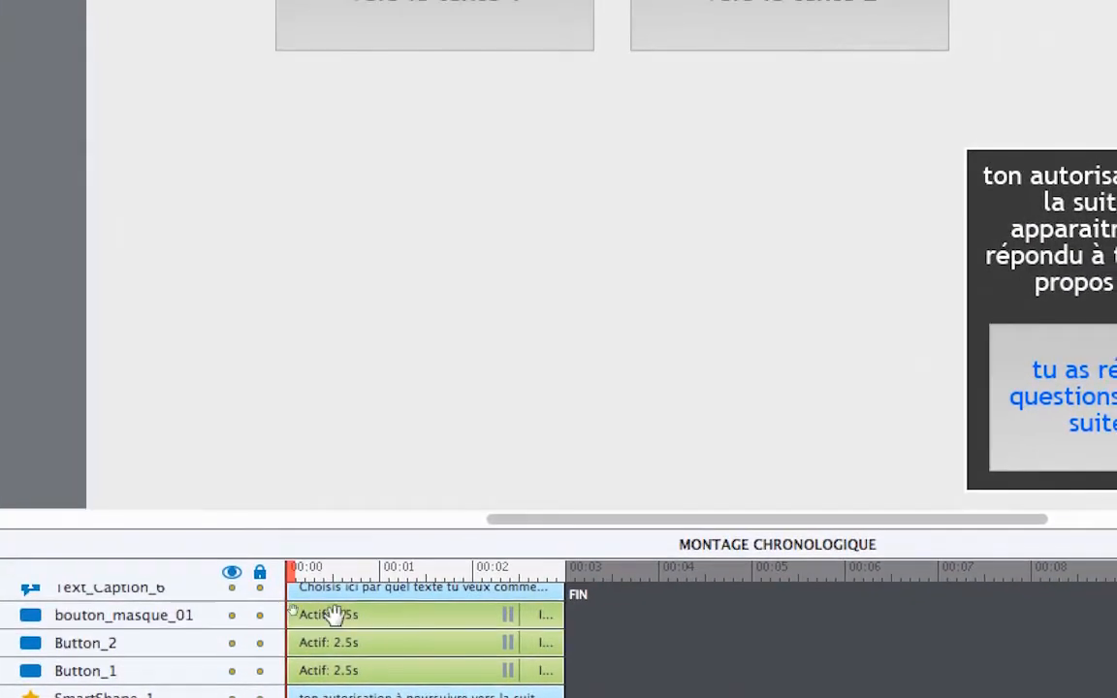
{"action": "left_click", "coordinate": [332, 615]}
{"action": "left_click", "coordinate": [333, 642], "text": "shift"}
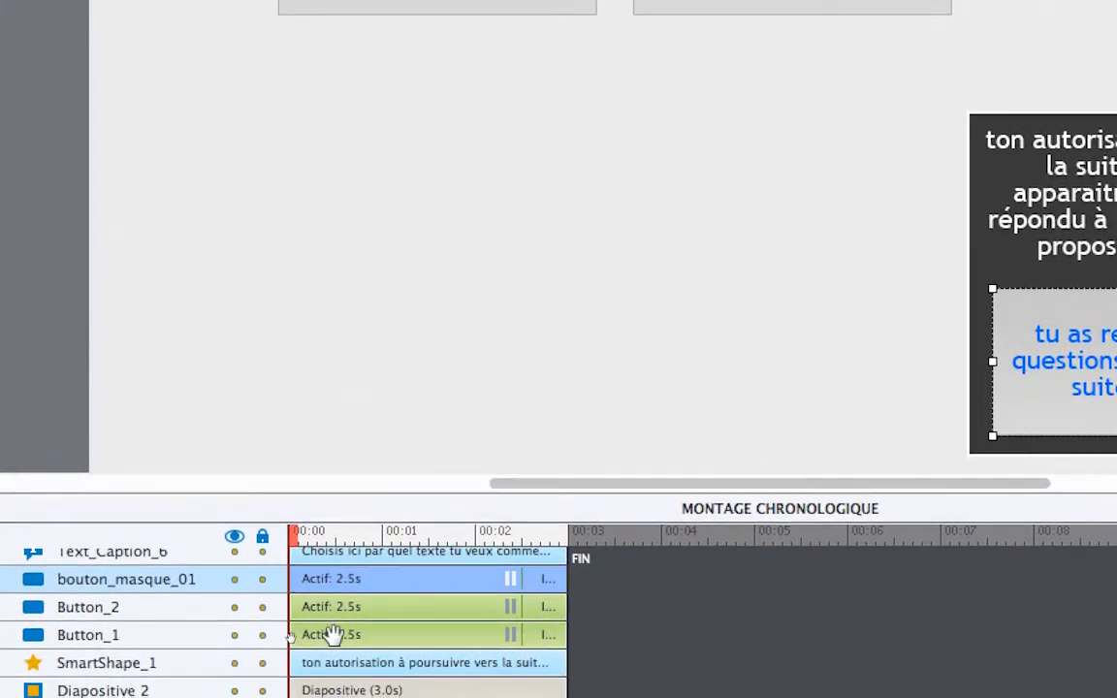
{"action": "left_click", "coordinate": [332, 670], "text": "shift"}
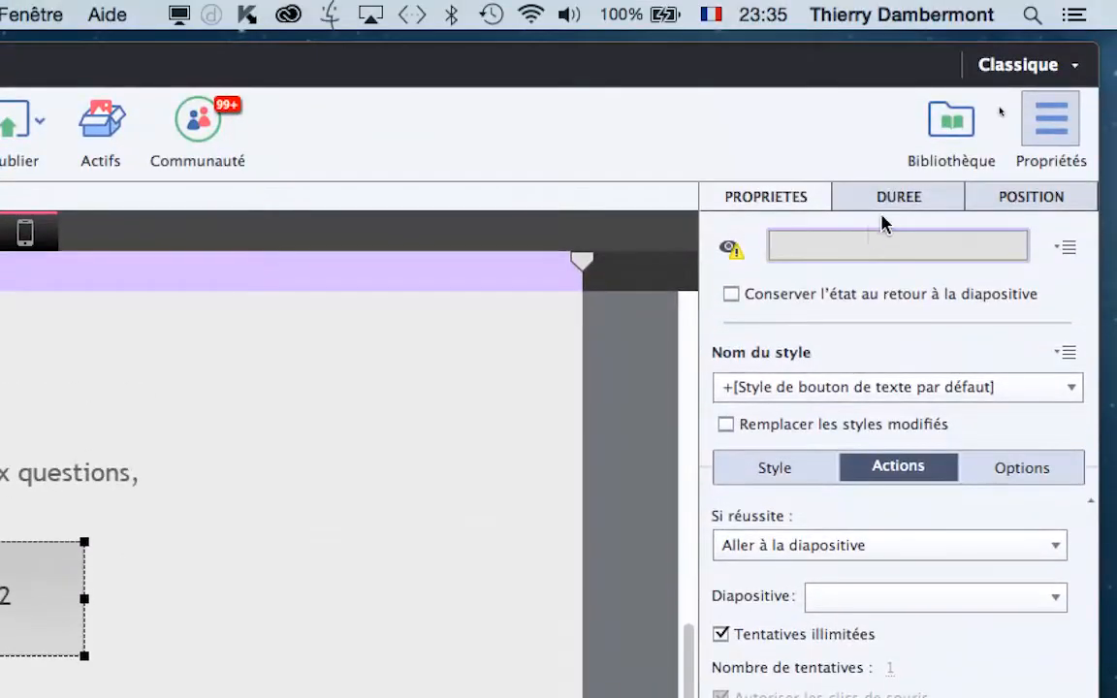
{"action": "left_click", "coordinate": [883, 200]}
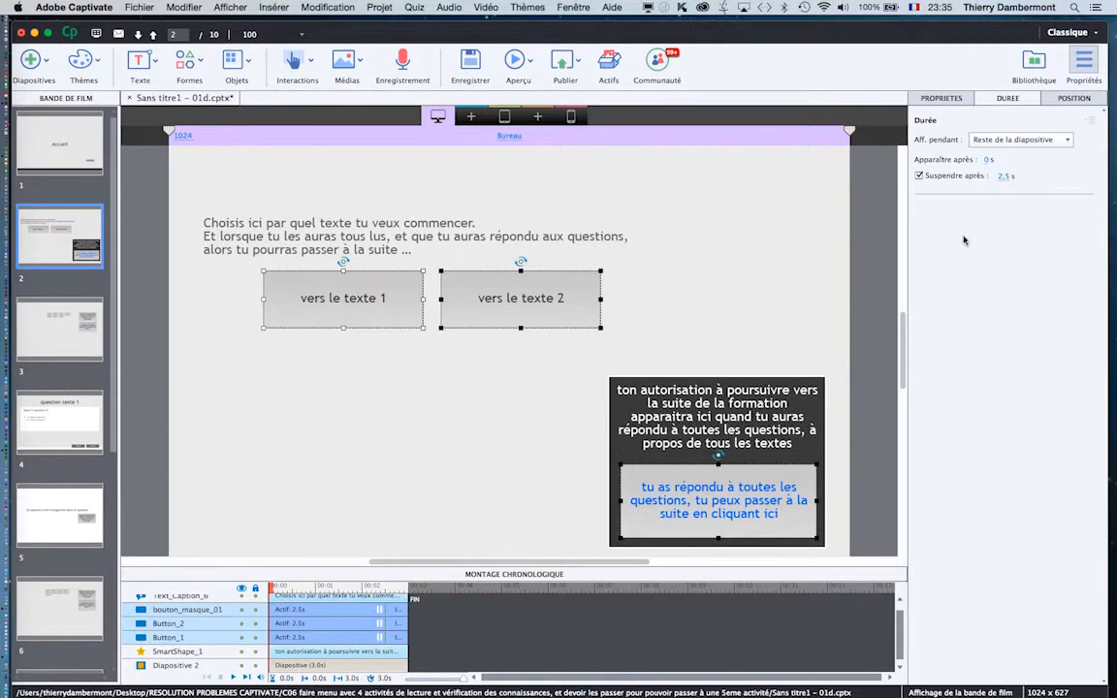
{"action": "left_click", "coordinate": [866, 311]}
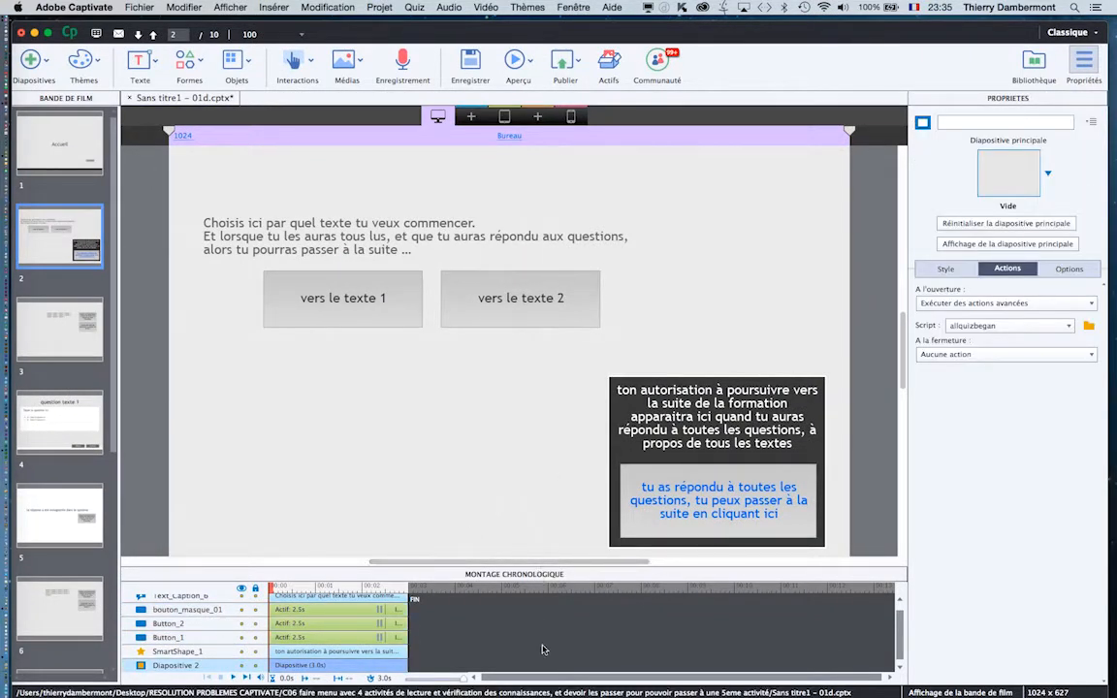
Collapse the timeline and check the destination slides of the "vers le texte 2", "vers le texte 1" and hidden continue buttons
{"action": "left_click", "coordinate": [494, 575]}
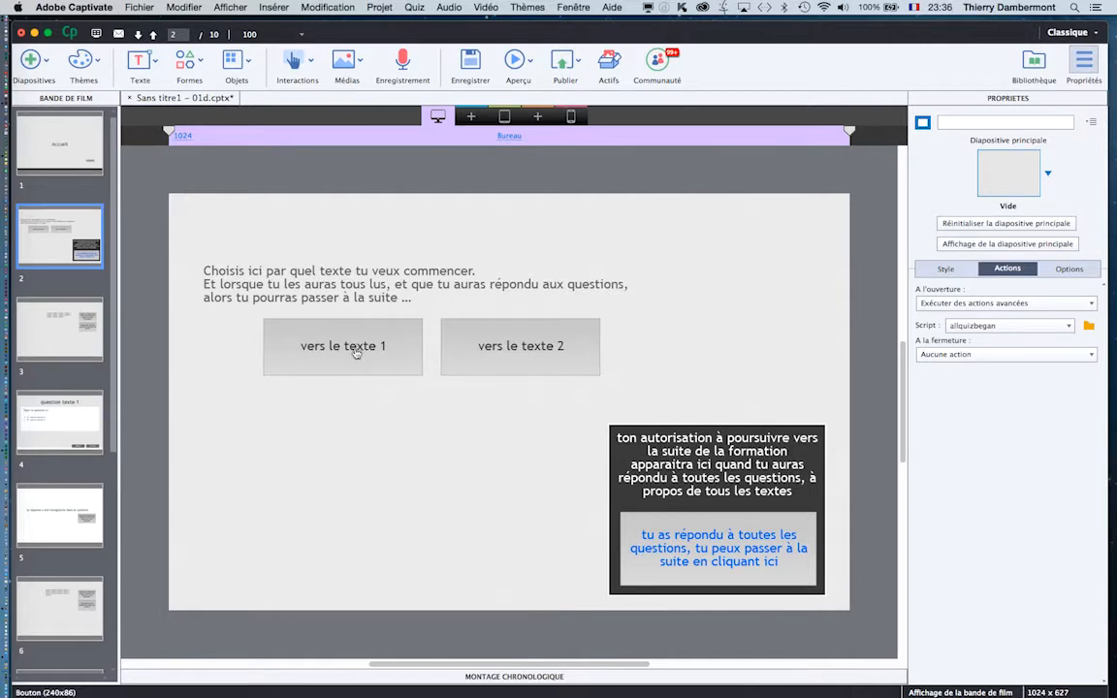
{"action": "left_click", "coordinate": [522, 353]}
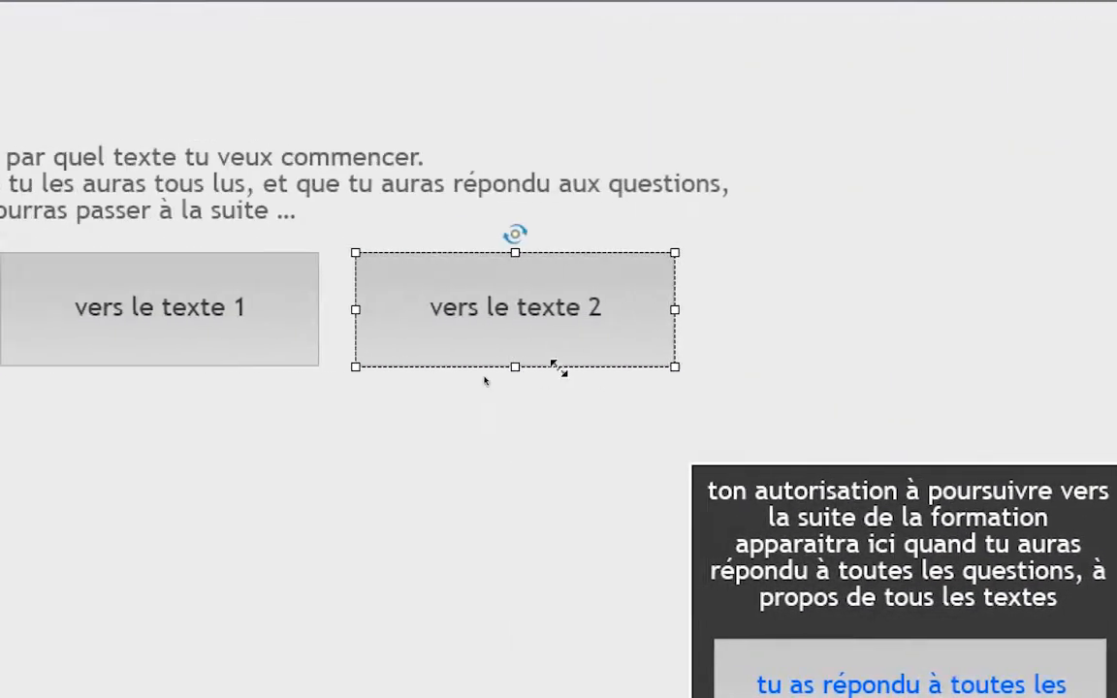
{"action": "scroll", "coordinate": [140, 472], "scroll_direction": "down", "scroll_amount": 3}
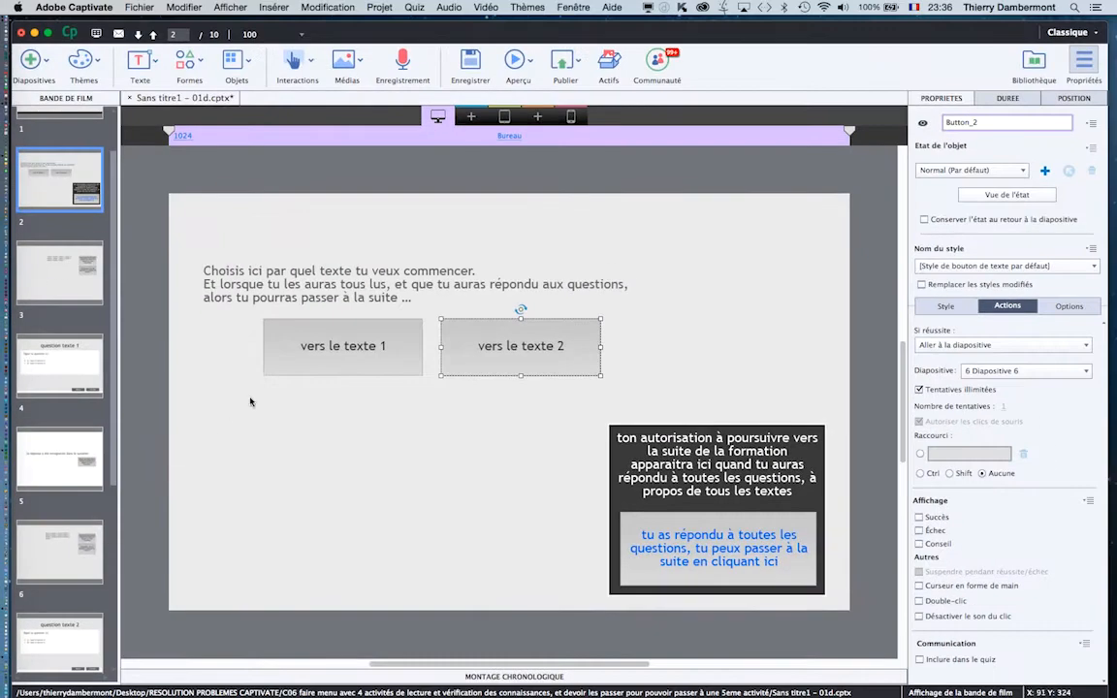
{"action": "left_click", "coordinate": [355, 325]}
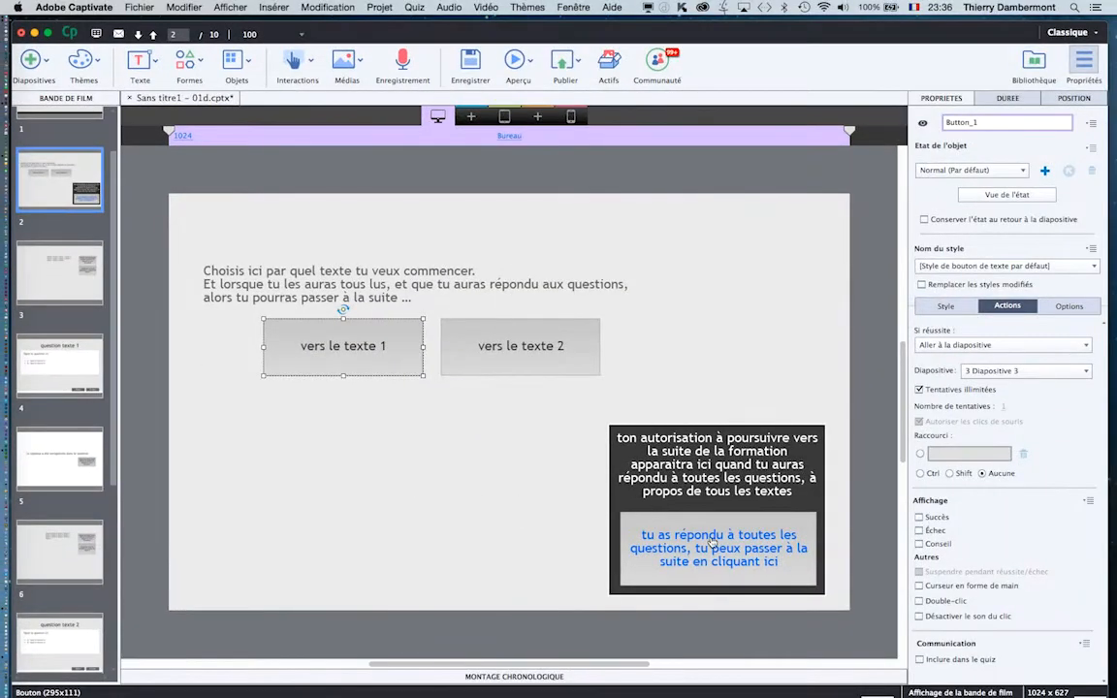
{"action": "left_click", "coordinate": [713, 543]}
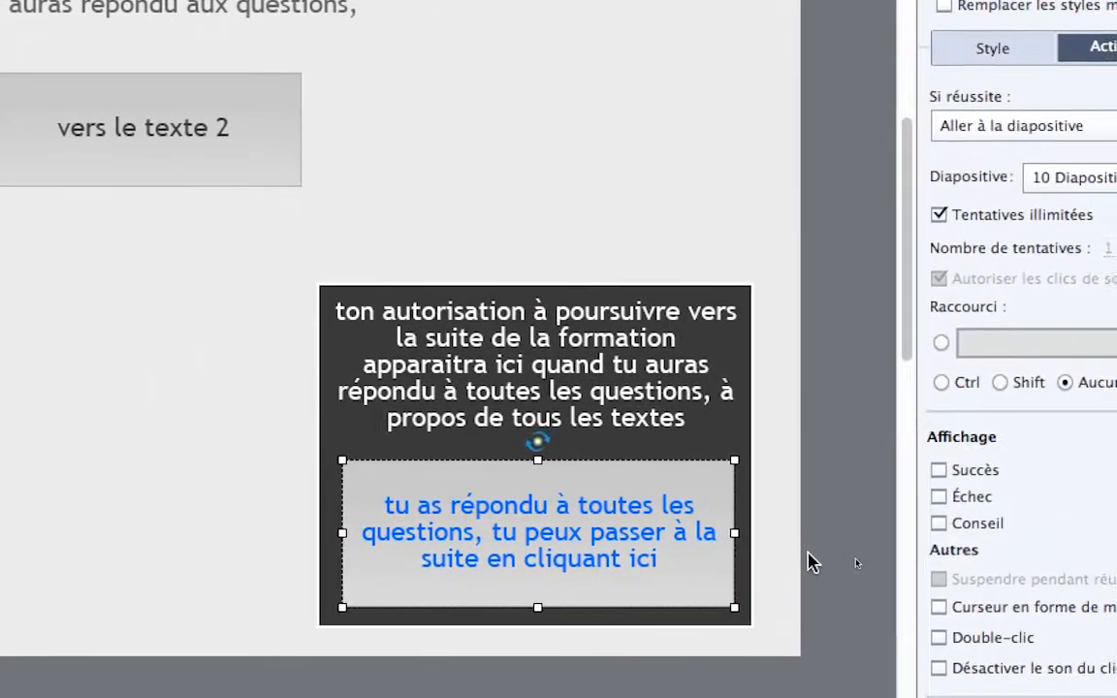
{"action": "left_click", "coordinate": [979, 558]}
{"action": "left_click", "coordinate": [769, 560]}
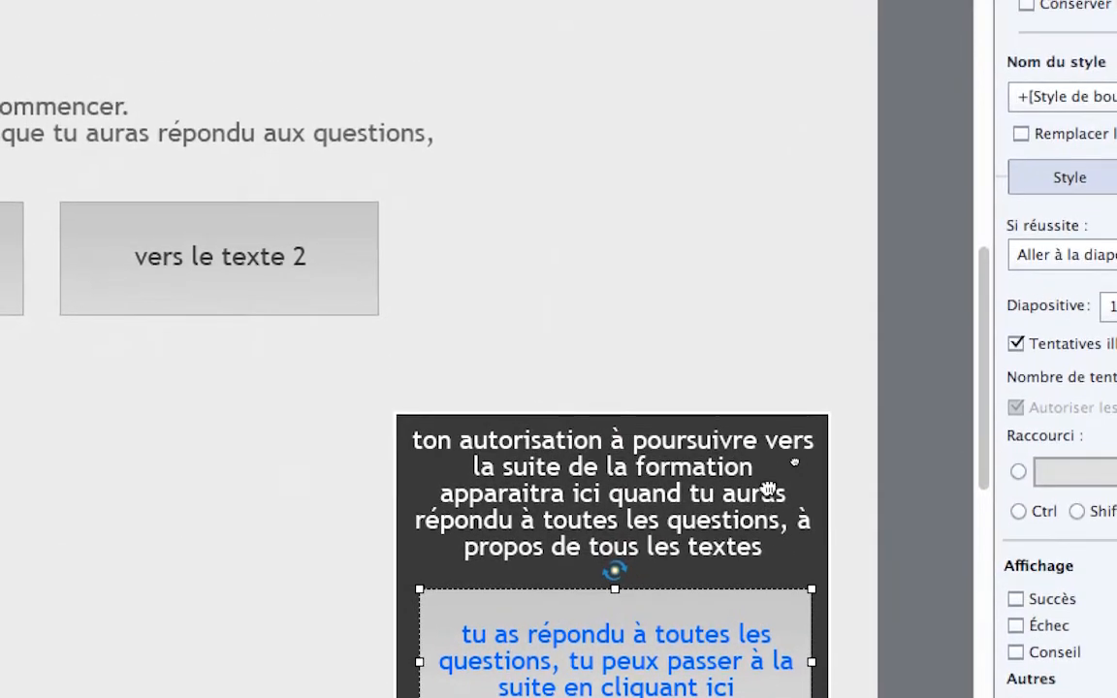
Move the hidden continue button out of the dark authorisation box and back into its place inside it
{"action": "left_click", "coordinate": [751, 366]}
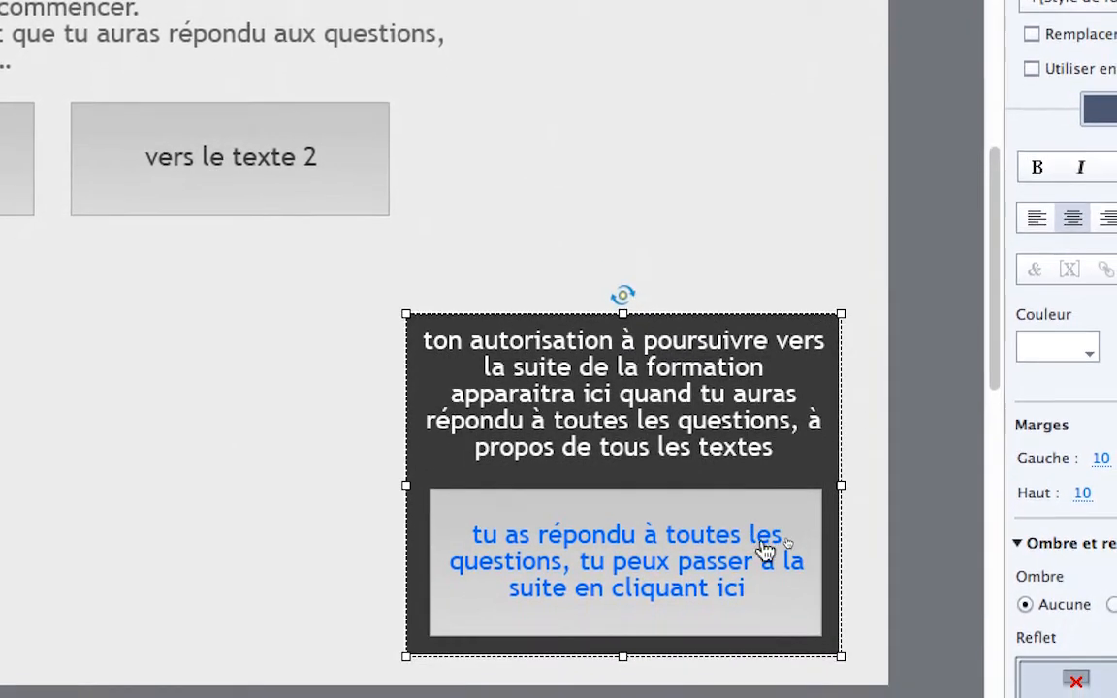
{"action": "left_click", "coordinate": [768, 645]}
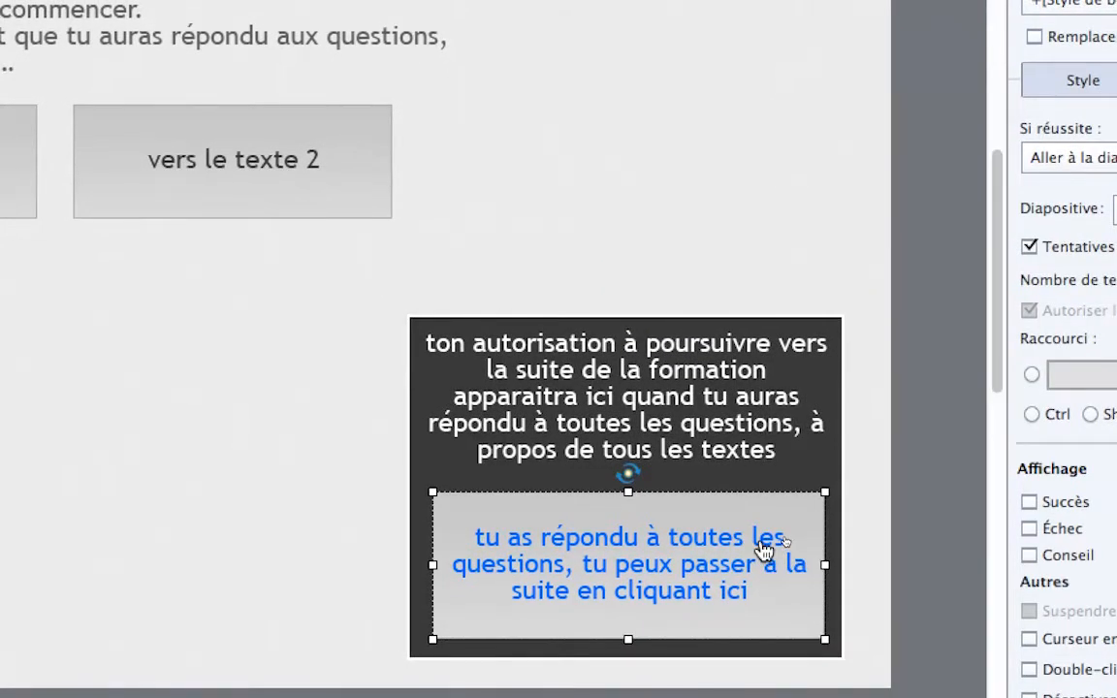
{"action": "left_click_drag", "start_coordinate": [683, 538], "coordinate": [370, 550]}
{"action": "left_click_drag", "start_coordinate": [628, 550], "coordinate": [825, 542]}
{"action": "left_click_drag", "start_coordinate": [694, 549], "coordinate": [839, 549]}
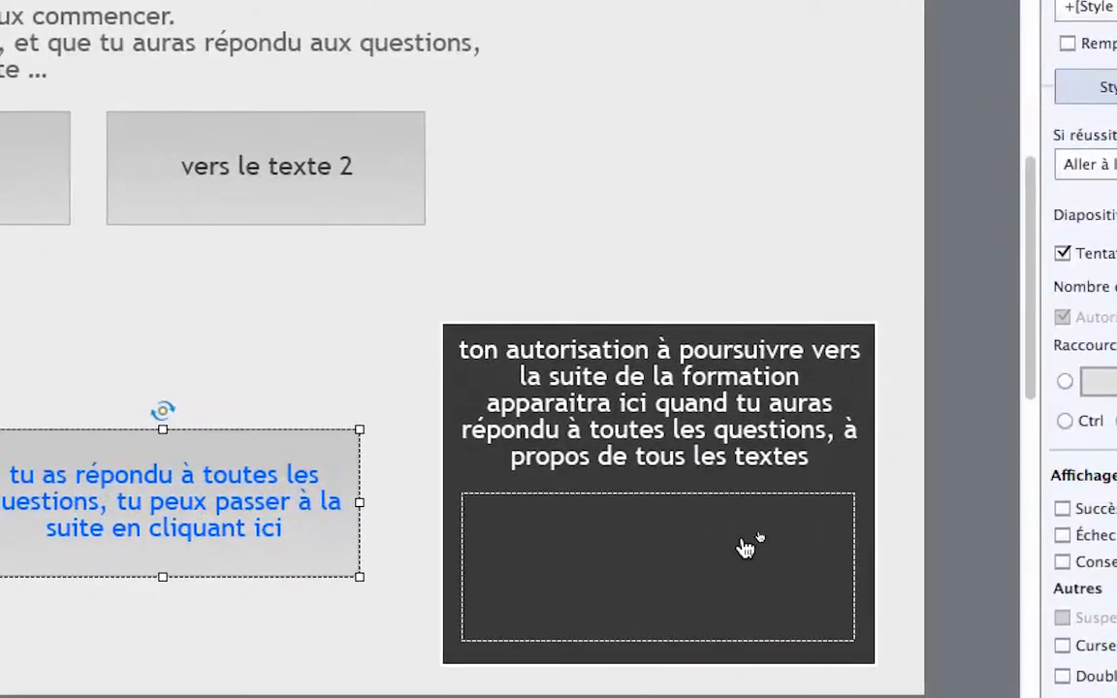
{"action": "left_click_drag", "start_coordinate": [744, 547], "coordinate": [747, 610]}
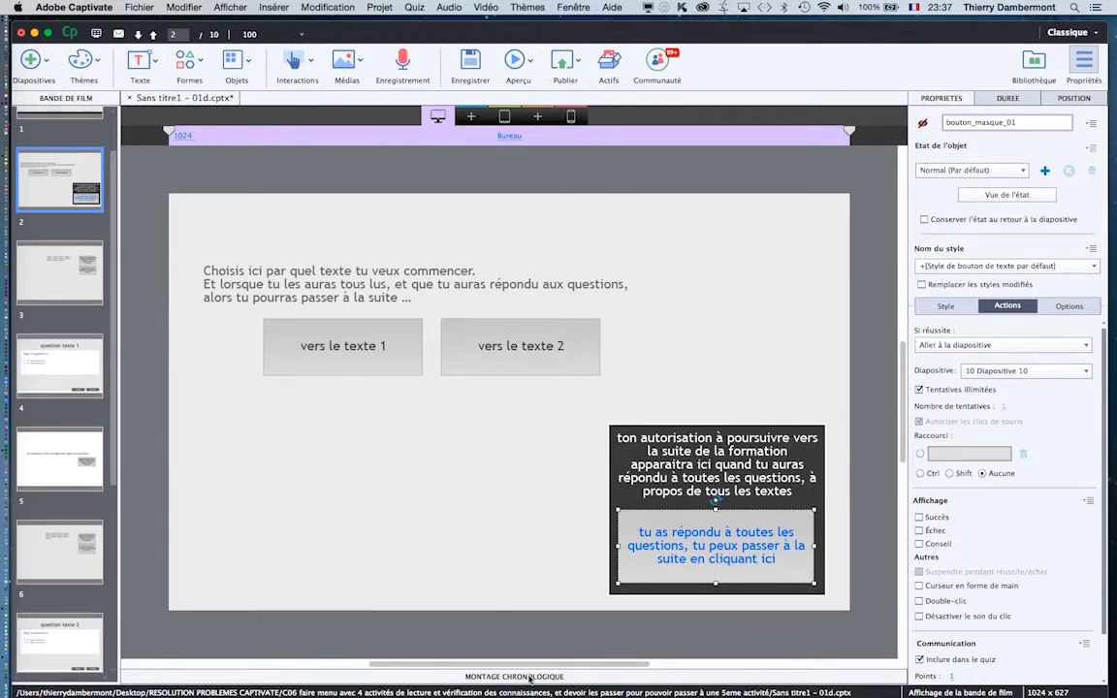
Expand the timeline and switch the editing display of bouton_masque_01 off and back on
{"action": "left_click", "coordinate": [529, 677]}
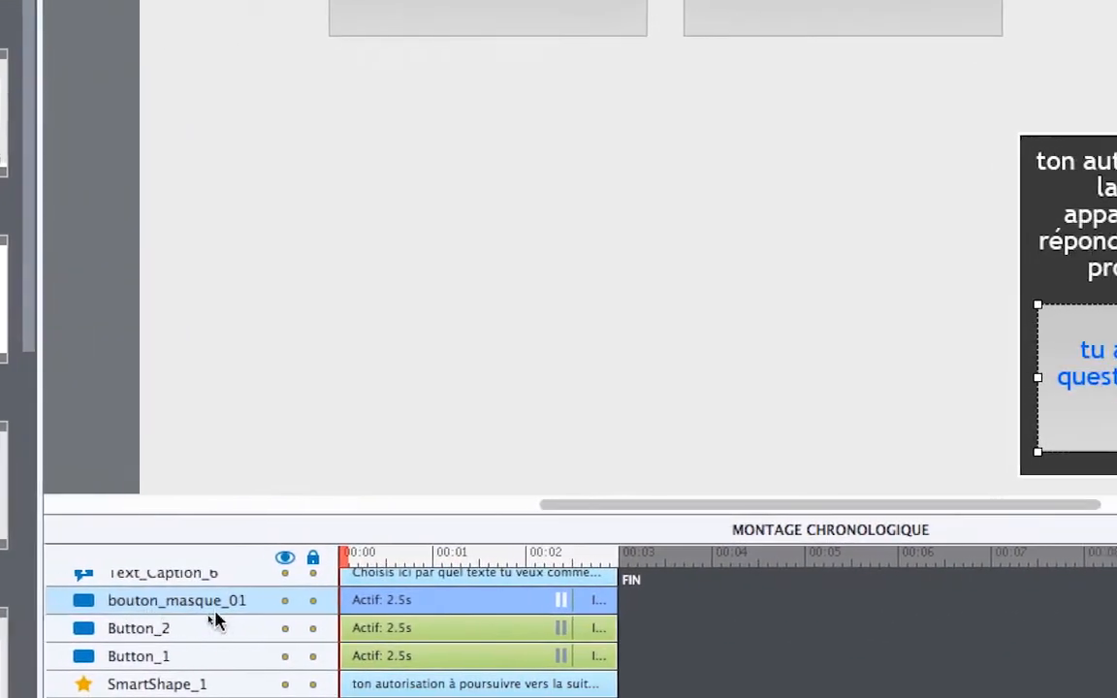
{"action": "left_click", "coordinate": [285, 602]}
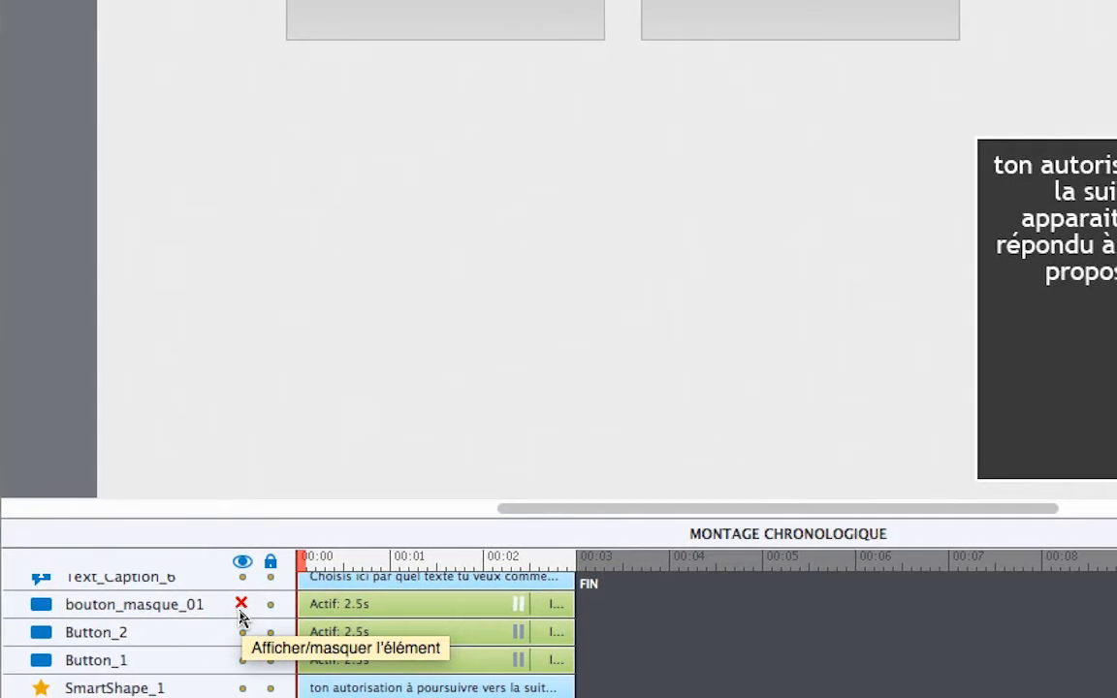
{"action": "left_click", "coordinate": [240, 611]}
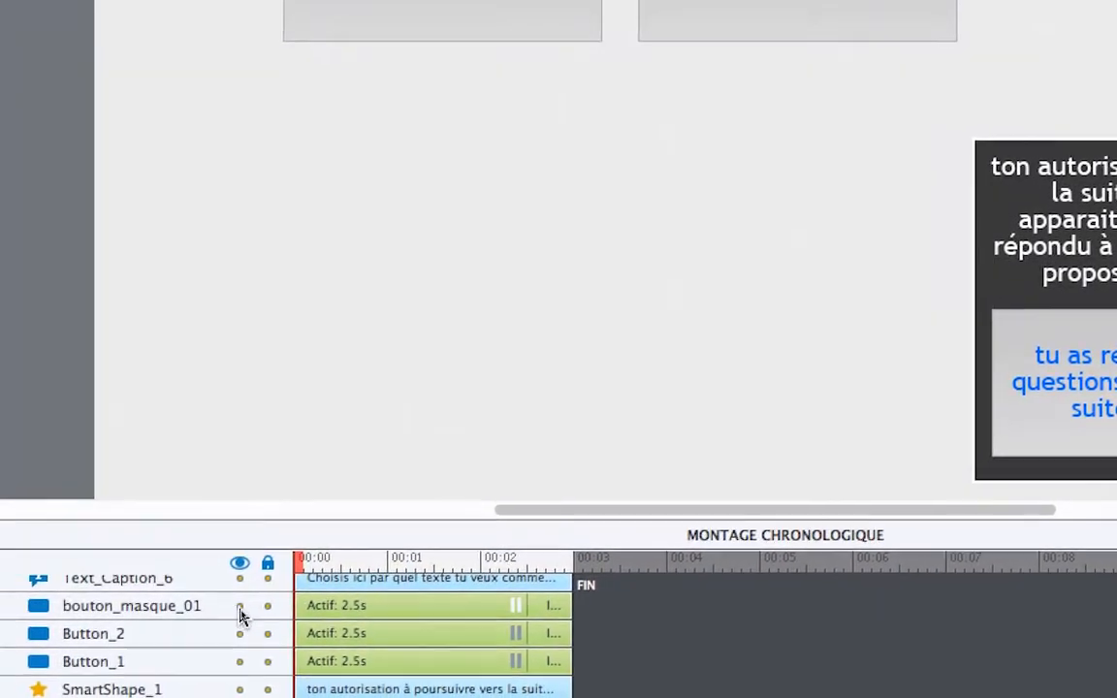
{"action": "left_click", "coordinate": [240, 611]}
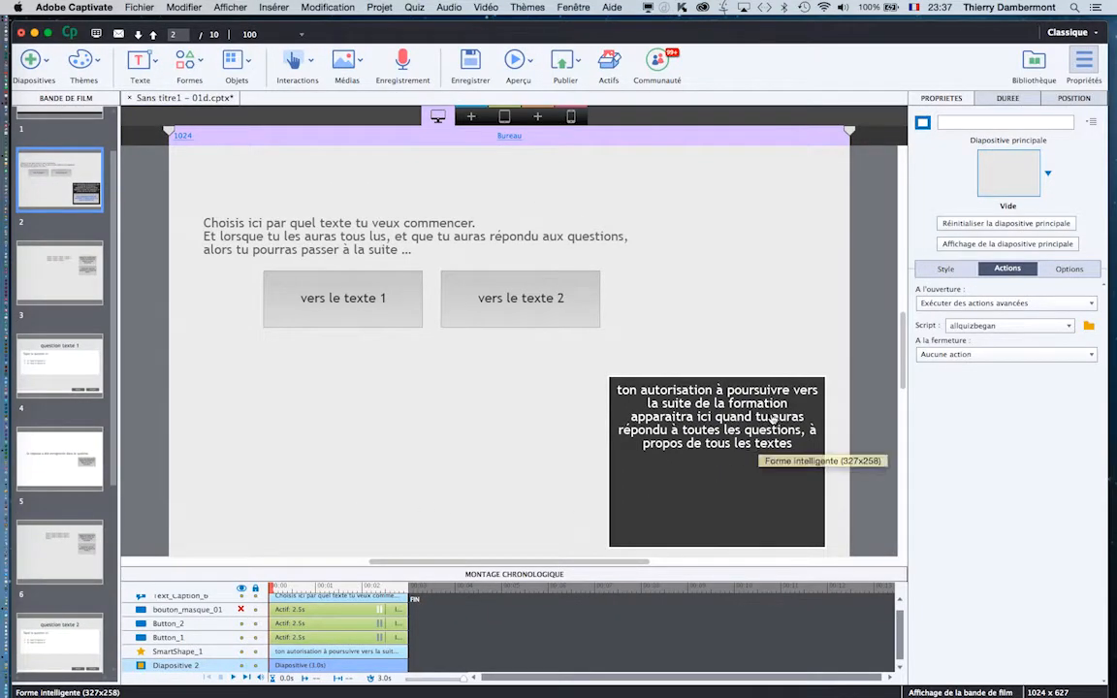
{"action": "left_click", "coordinate": [241, 610]}
Make bouton_masque_01 visible in output, and switch its editing display in the timeline off and on again
{"action": "left_click", "coordinate": [689, 480]}
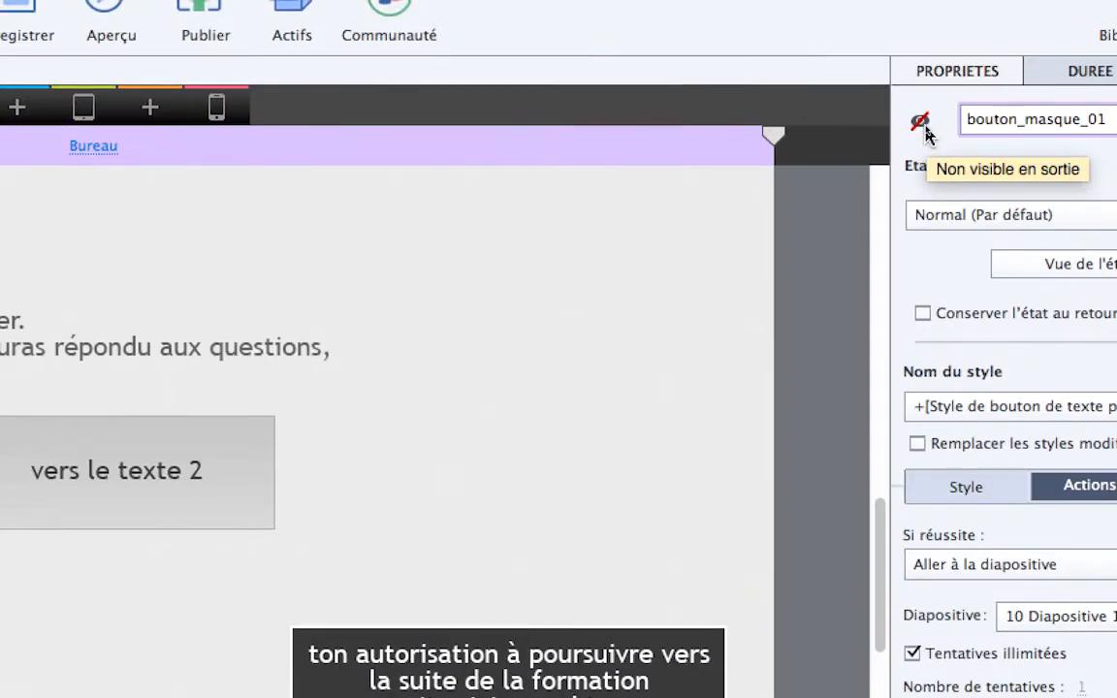
{"action": "left_click", "coordinate": [923, 129]}
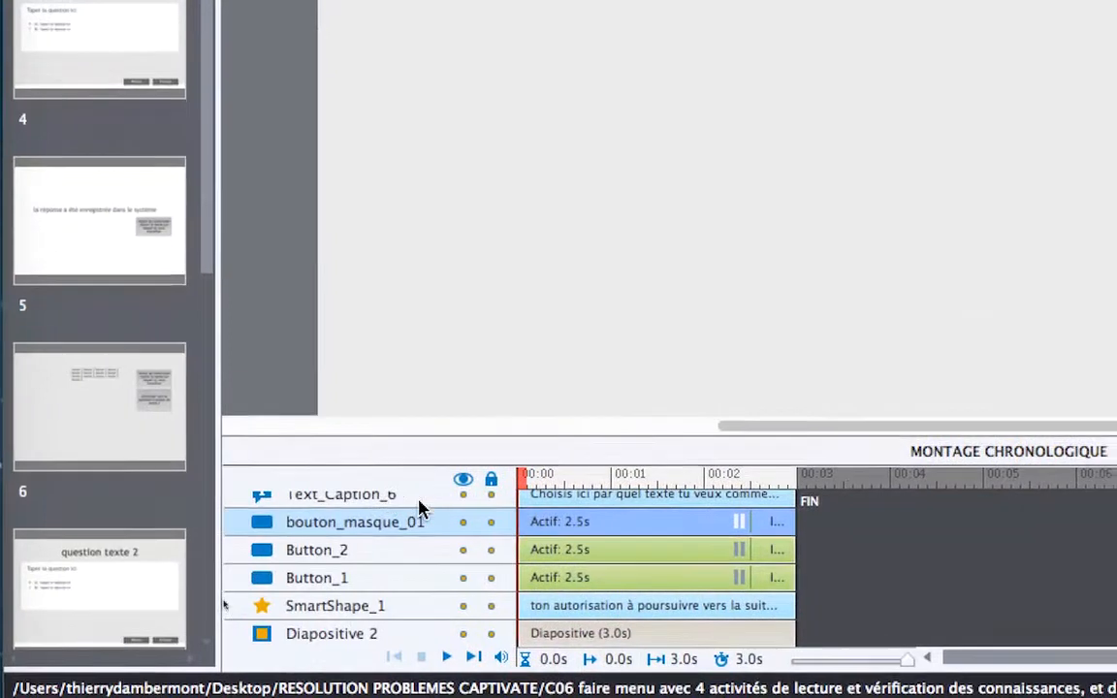
{"action": "left_click", "coordinate": [463, 522]}
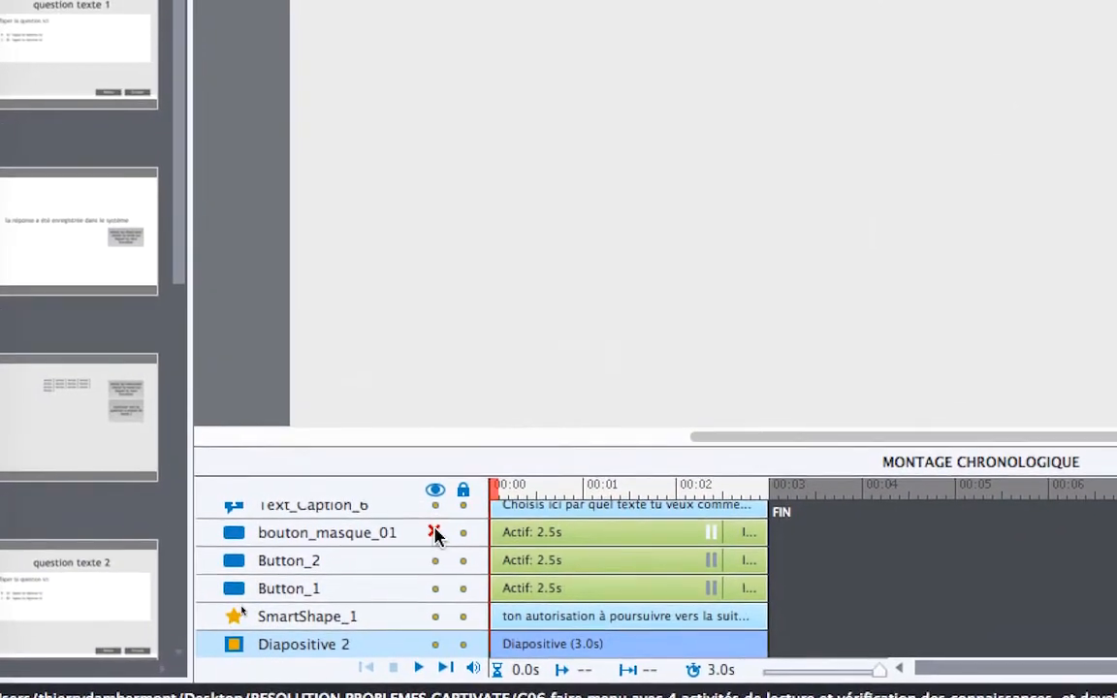
{"action": "left_click", "coordinate": [259, 536]}
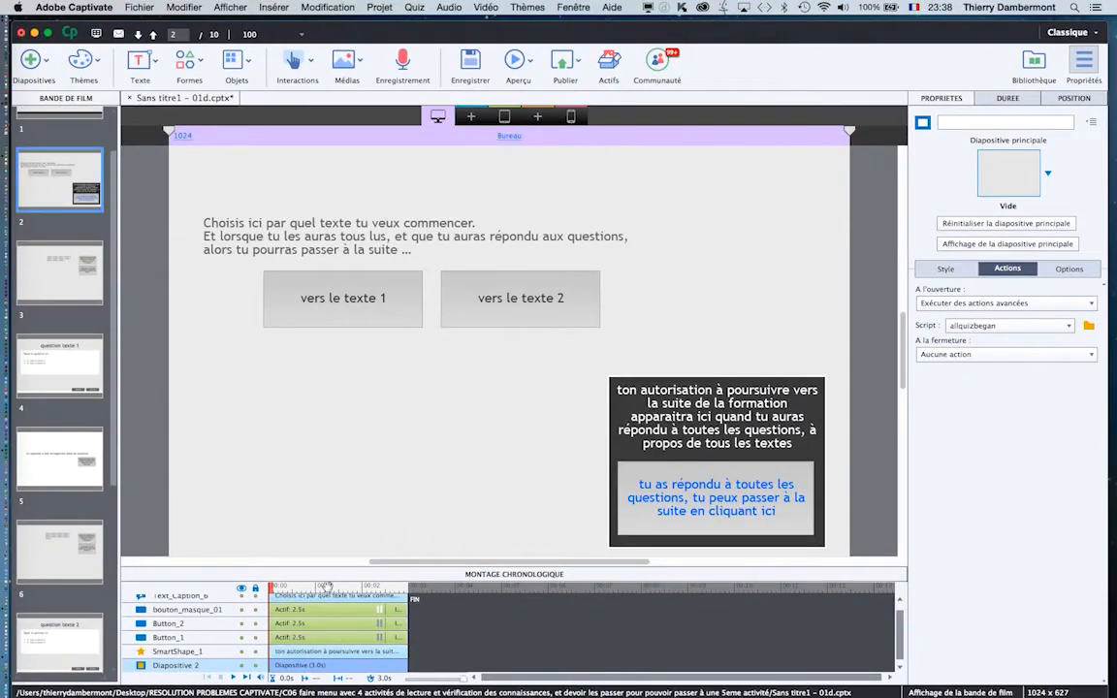
{"action": "left_click", "coordinate": [242, 611]}
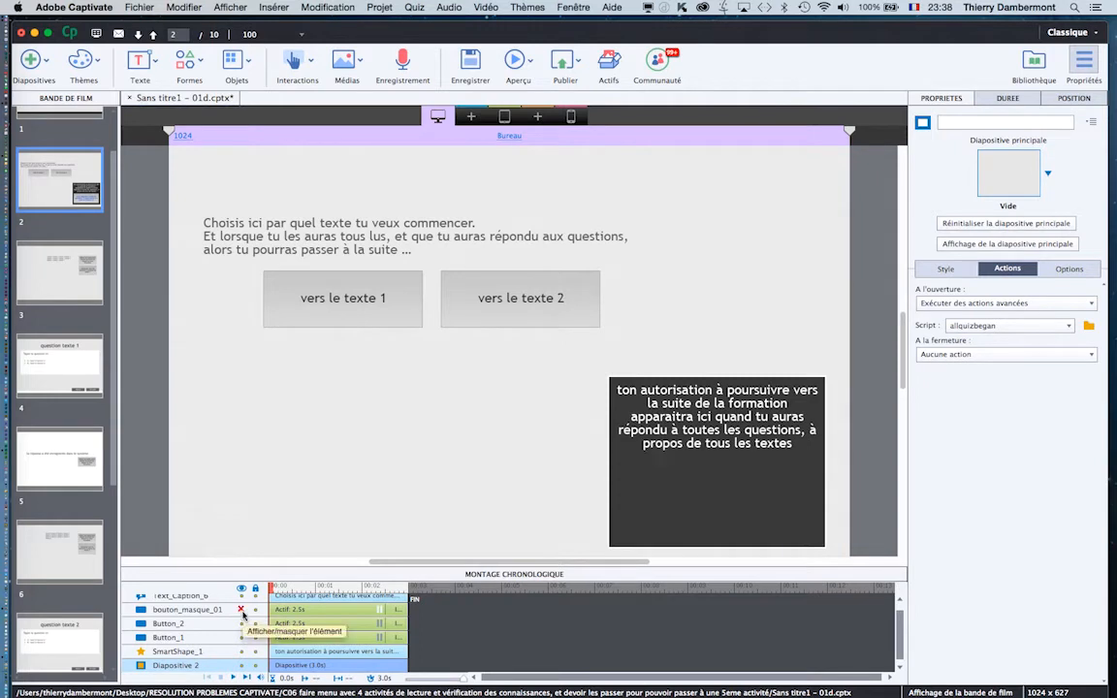
{"action": "left_click", "coordinate": [243, 610]}
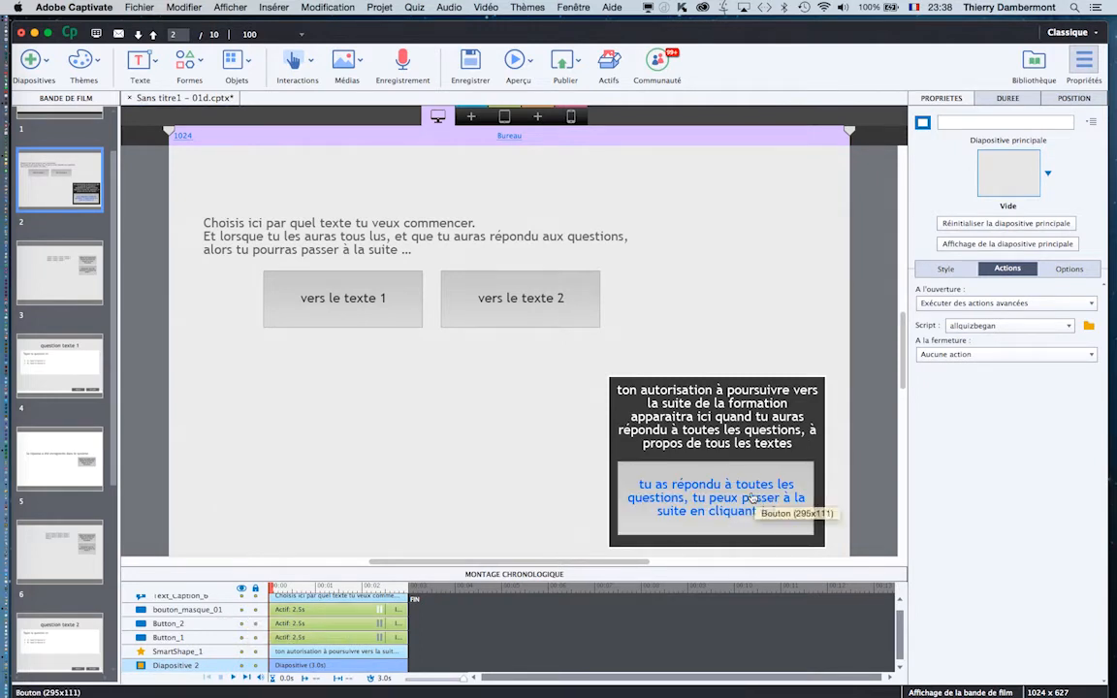
Set the hidden continue button bouton_masque_01 to not visible in output
{"action": "left_click", "coordinate": [697, 497]}
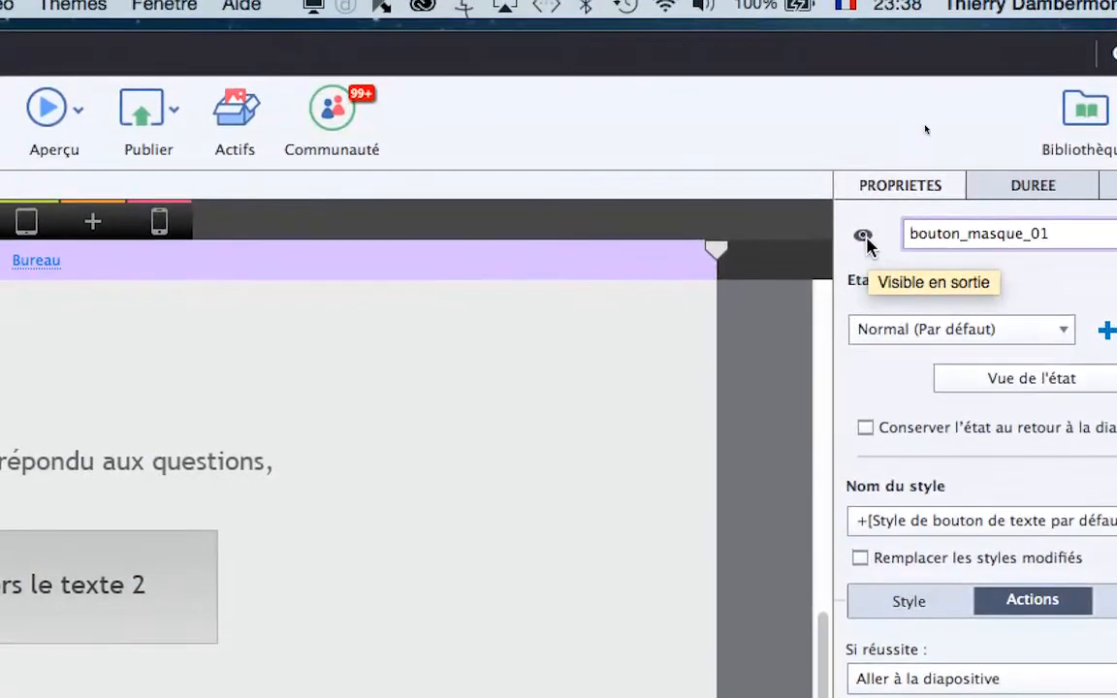
{"action": "left_click", "coordinate": [864, 239]}
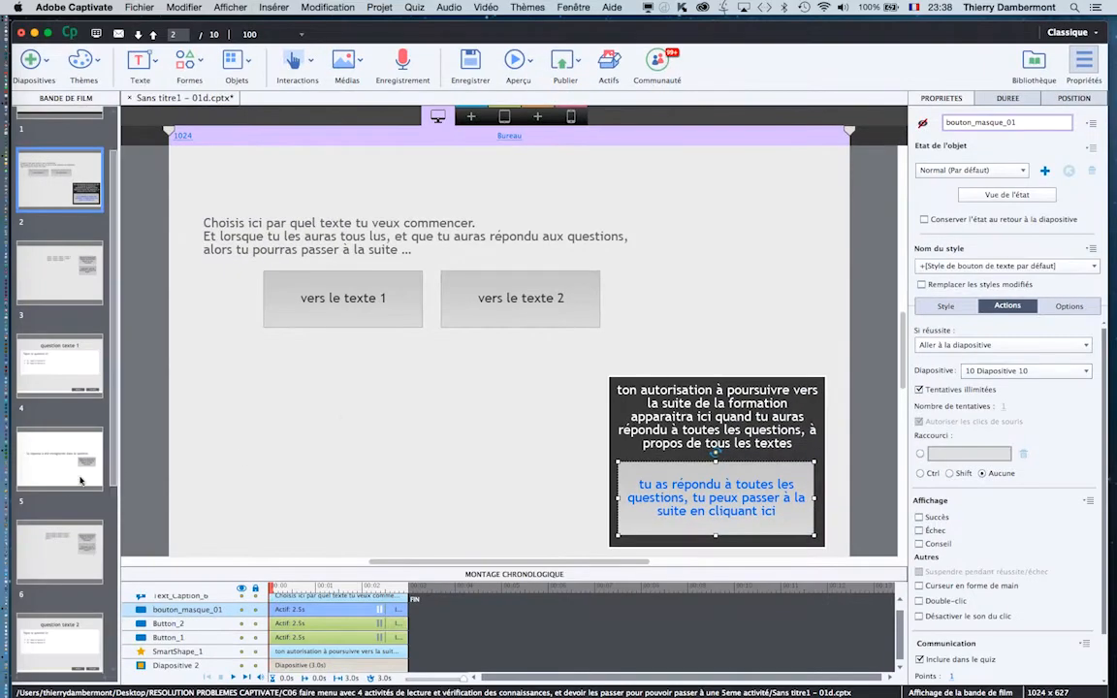
Select the hidden continue button on the menu slide and look through the project's slides in the filmstrip
{"action": "scroll", "coordinate": [65, 485], "scroll_direction": "down", "scroll_amount": 5}
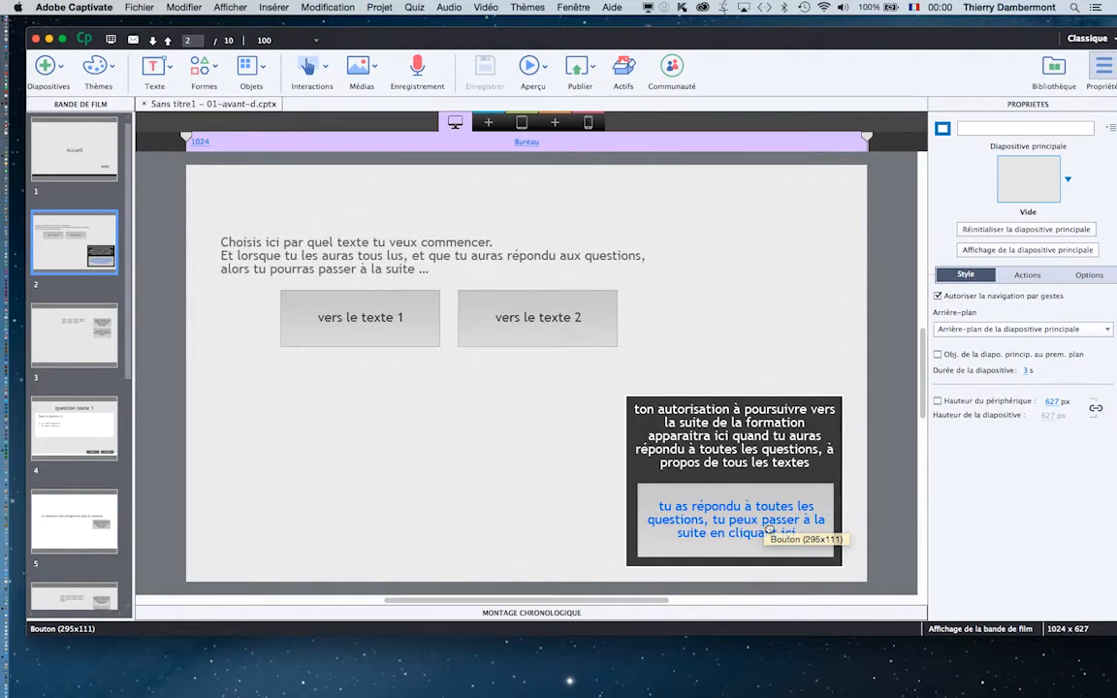
{"action": "left_click", "coordinate": [761, 532]}
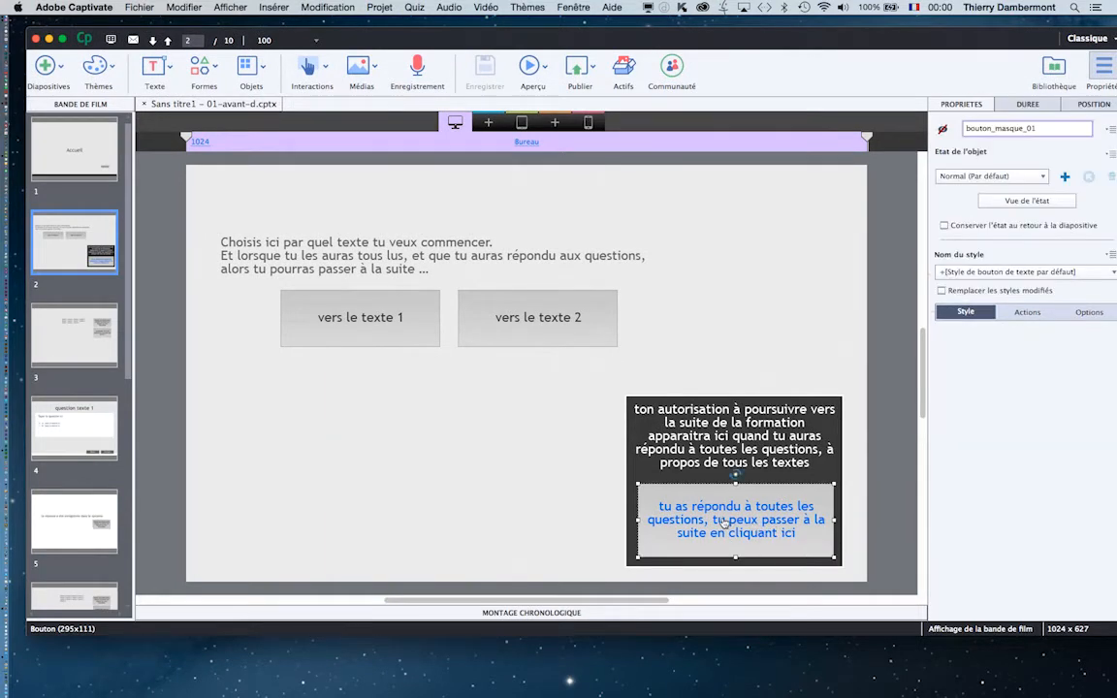
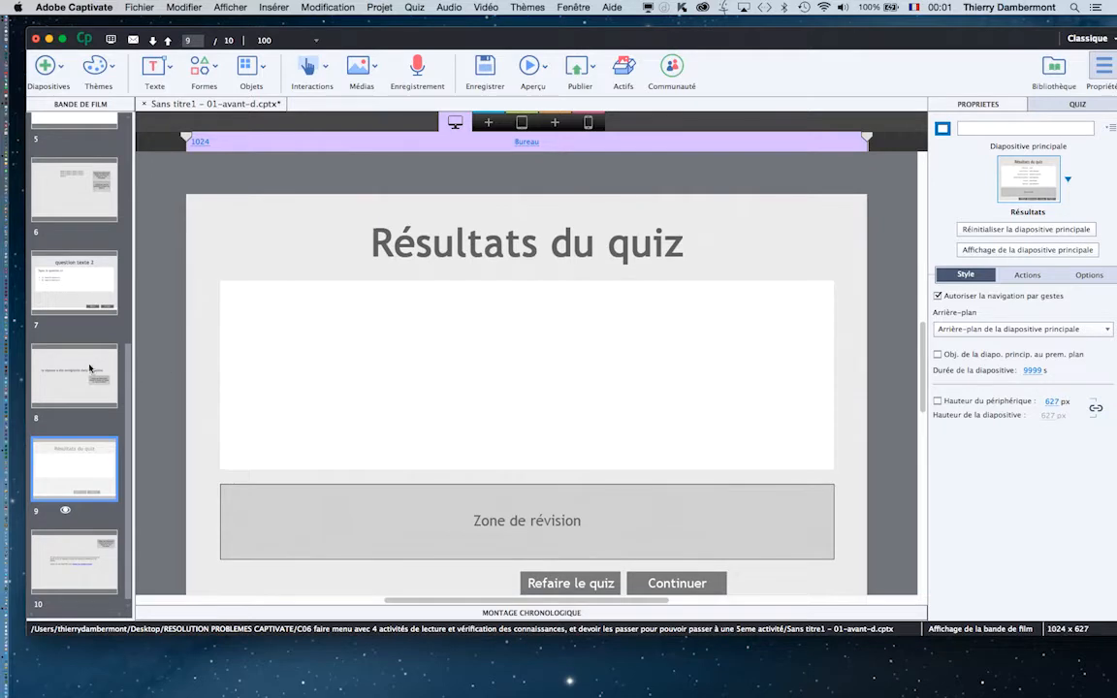
{"action": "scroll", "coordinate": [85, 334], "scroll_direction": "up", "scroll_amount": 5}
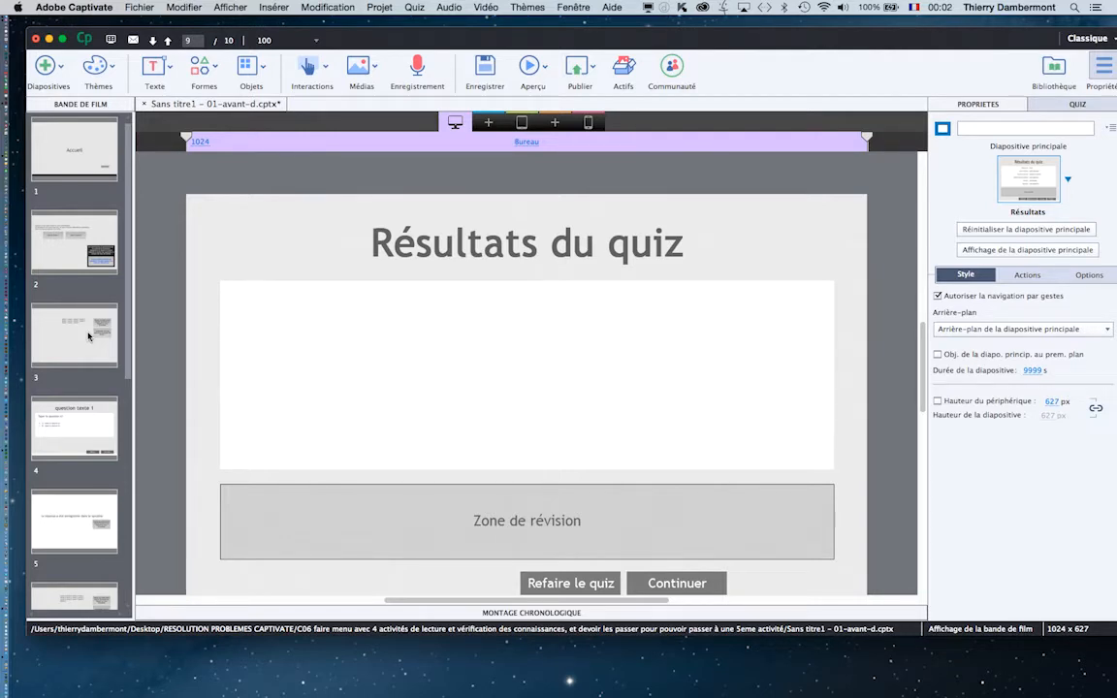
{"action": "scroll", "coordinate": [223, 213], "scroll_direction": "down", "scroll_amount": 1}
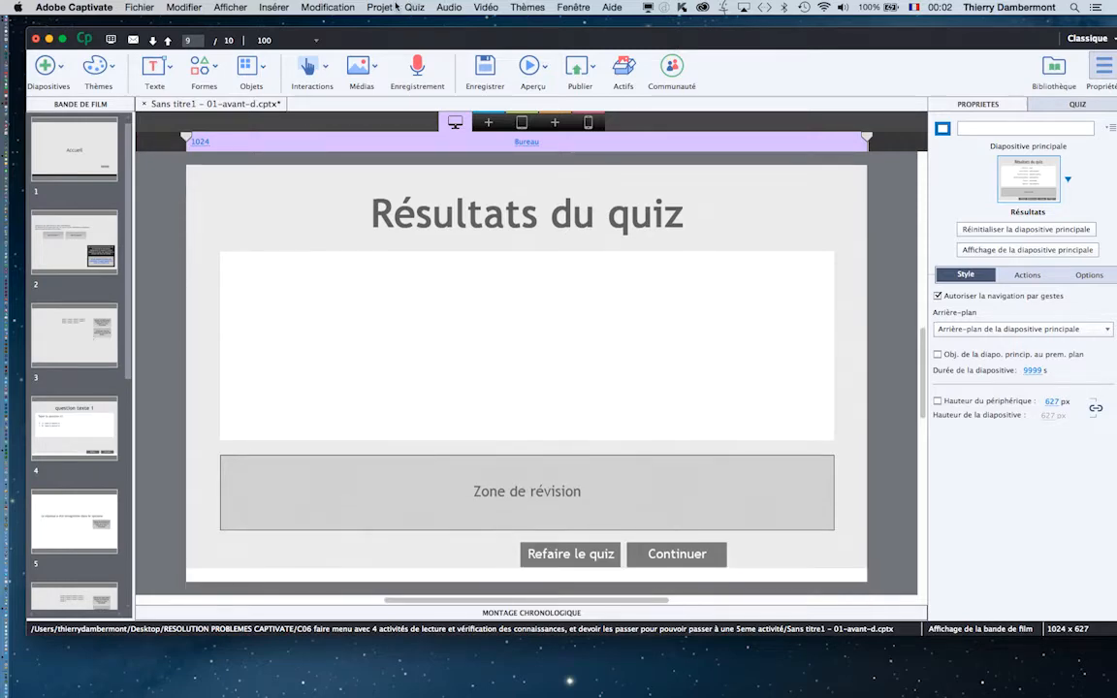
Open the project's advanced actions dialog to view it, and close it without creating an action
{"action": "left_click", "coordinate": [386, 8]}
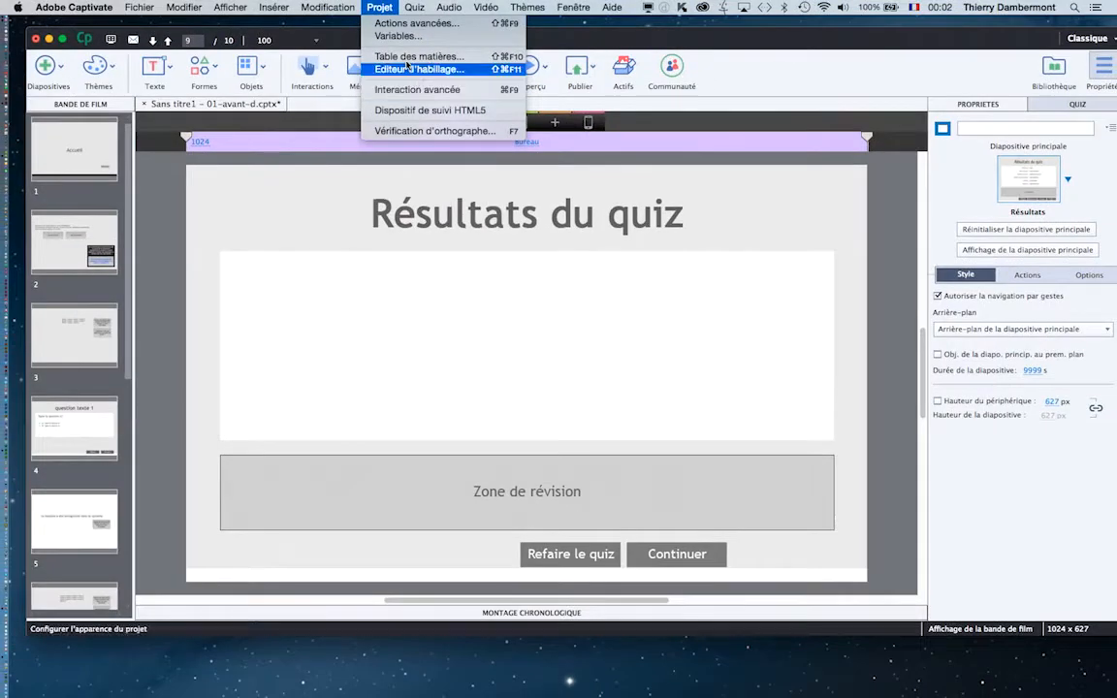
{"action": "left_click", "coordinate": [402, 27]}
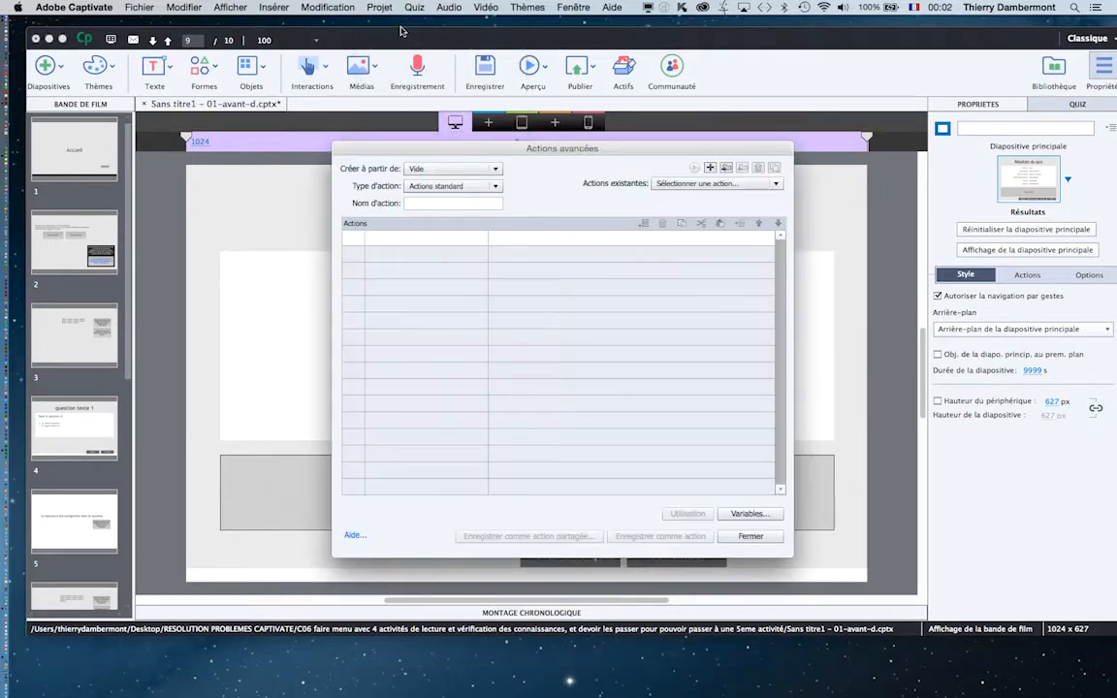
{"action": "mouse_move", "coordinate": [588, 152]}
{"action": "left_mouse_down"}
{"action": "mouse_move", "coordinate": [713, 149]}
{"action": "mouse_move", "coordinate": [842, 78]}
{"action": "mouse_move", "coordinate": [805, 72]}
{"action": "mouse_move", "coordinate": [570, 150]}
{"action": "left_mouse_up"}
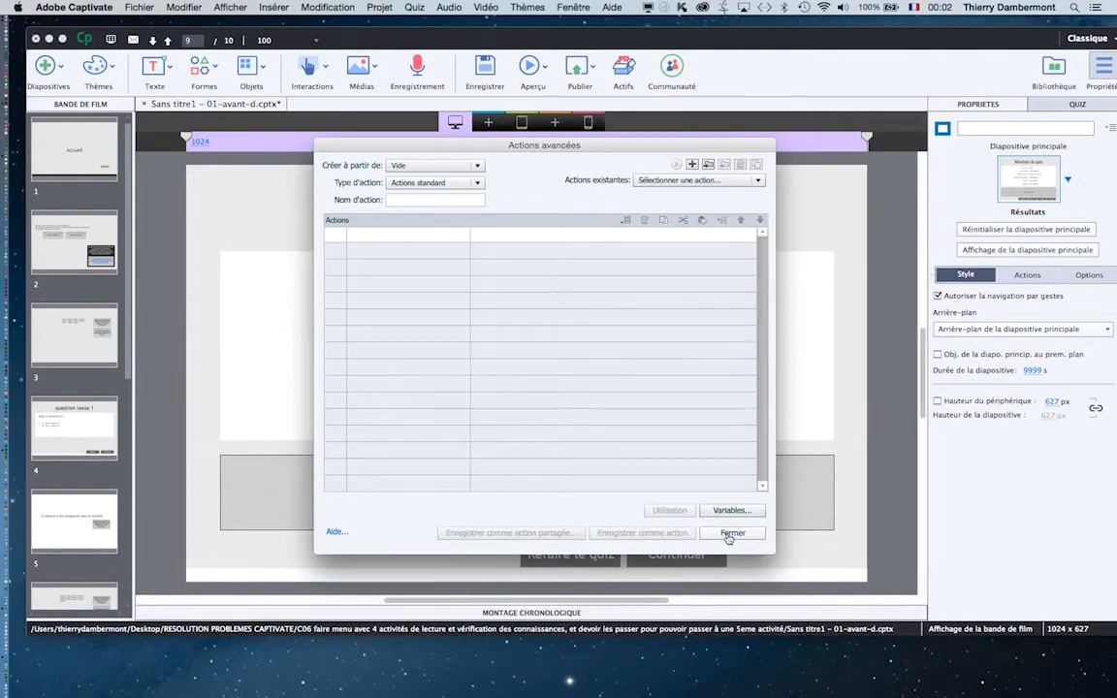
{"action": "left_click", "coordinate": [910, 608]}
Display the advanced interaction overview of the project's scorable objects in the middle of the screen, and close it
{"action": "left_click", "coordinate": [369, 7]}
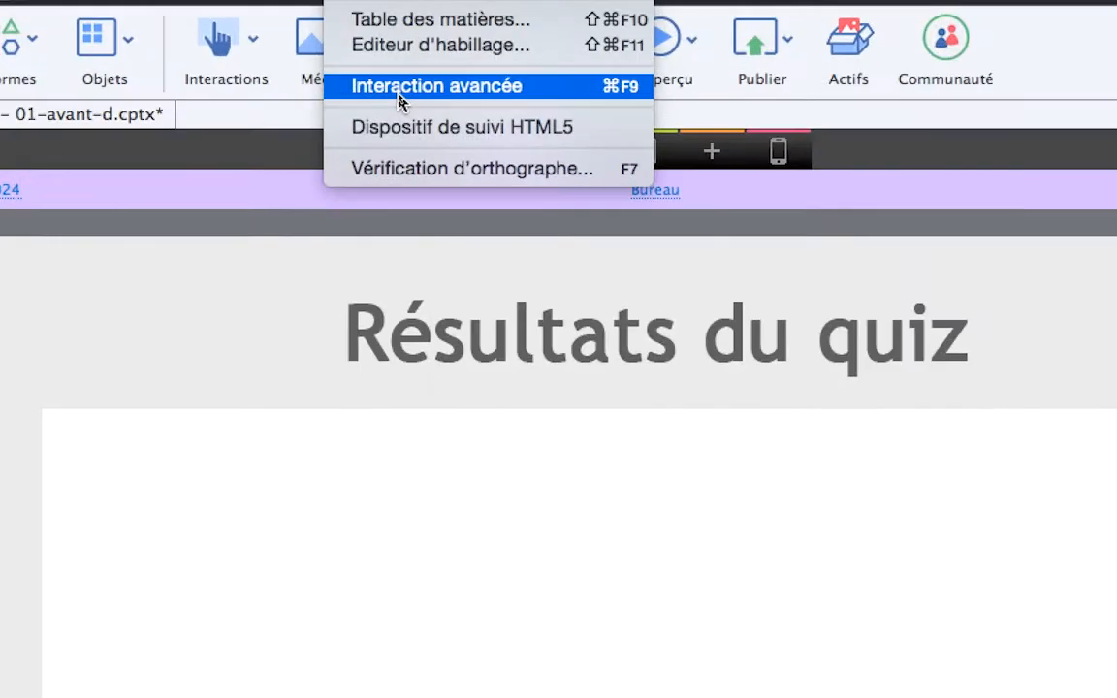
{"action": "left_click", "coordinate": [398, 95]}
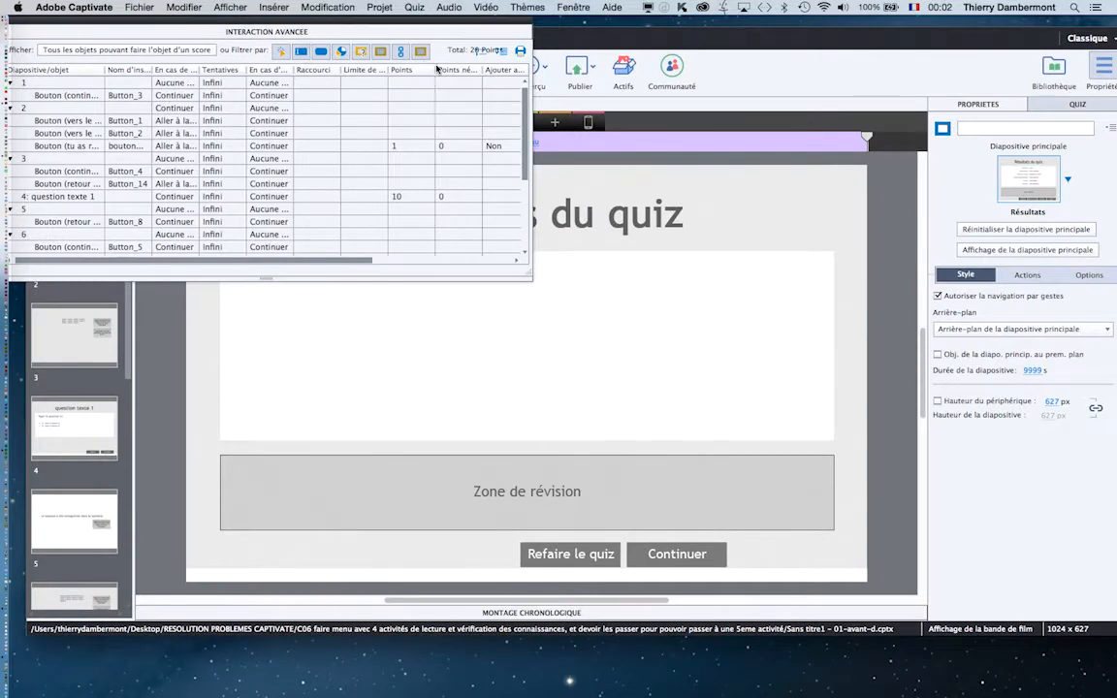
{"action": "left_click_drag", "start_coordinate": [430, 23], "coordinate": [667, 151]}
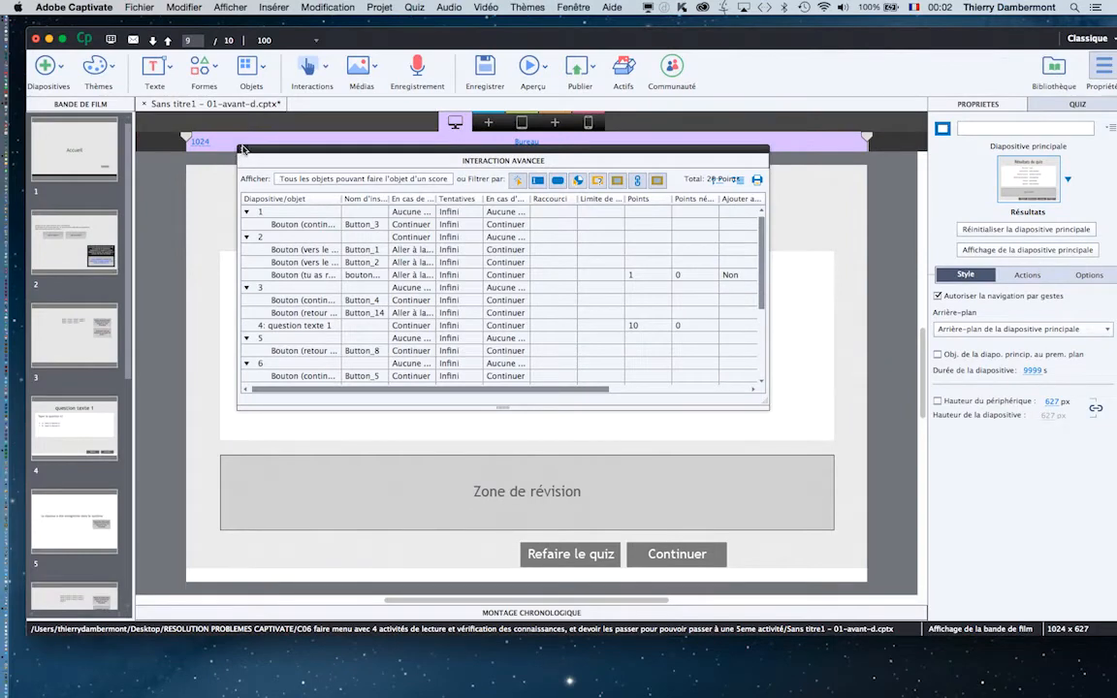
{"action": "left_click", "coordinate": [239, 151]}
Open the project's variables and start a new user variable named QuestTXT1repondu
{"action": "left_click", "coordinate": [378, 7]}
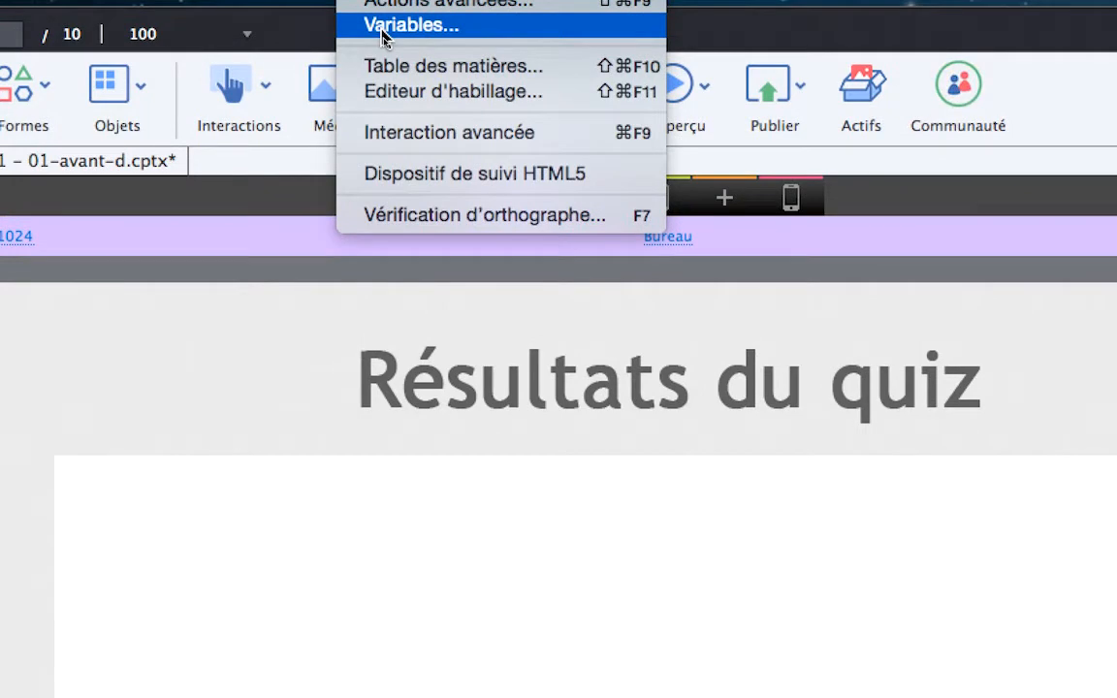
{"action": "left_click", "coordinate": [386, 27]}
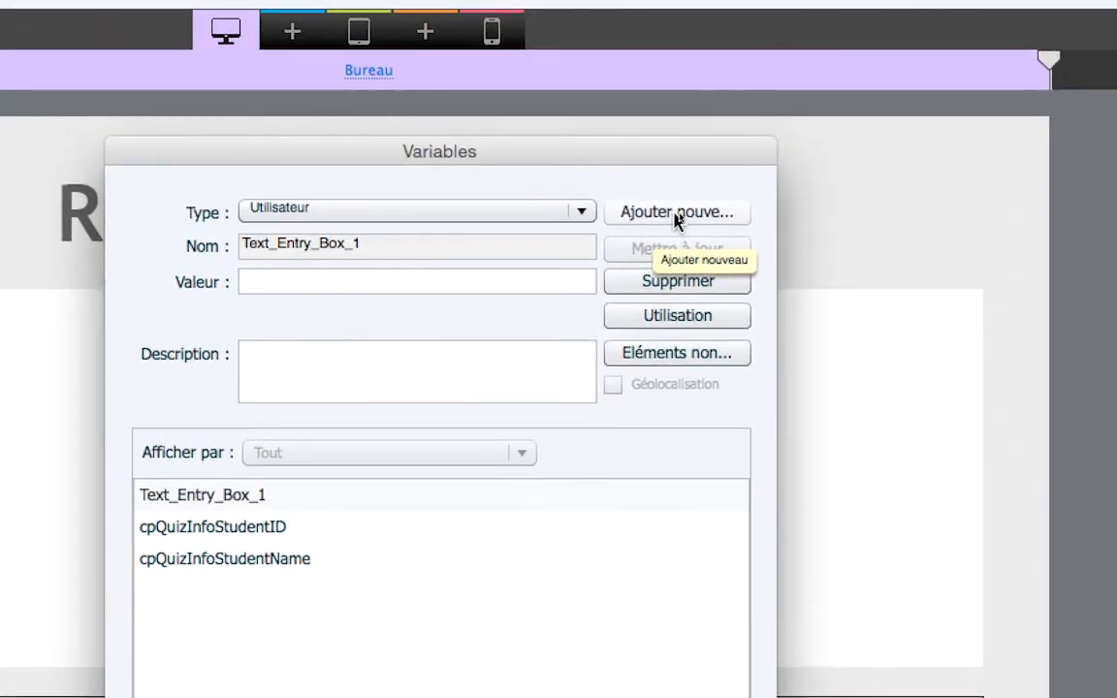
{"action": "left_click", "coordinate": [675, 213]}
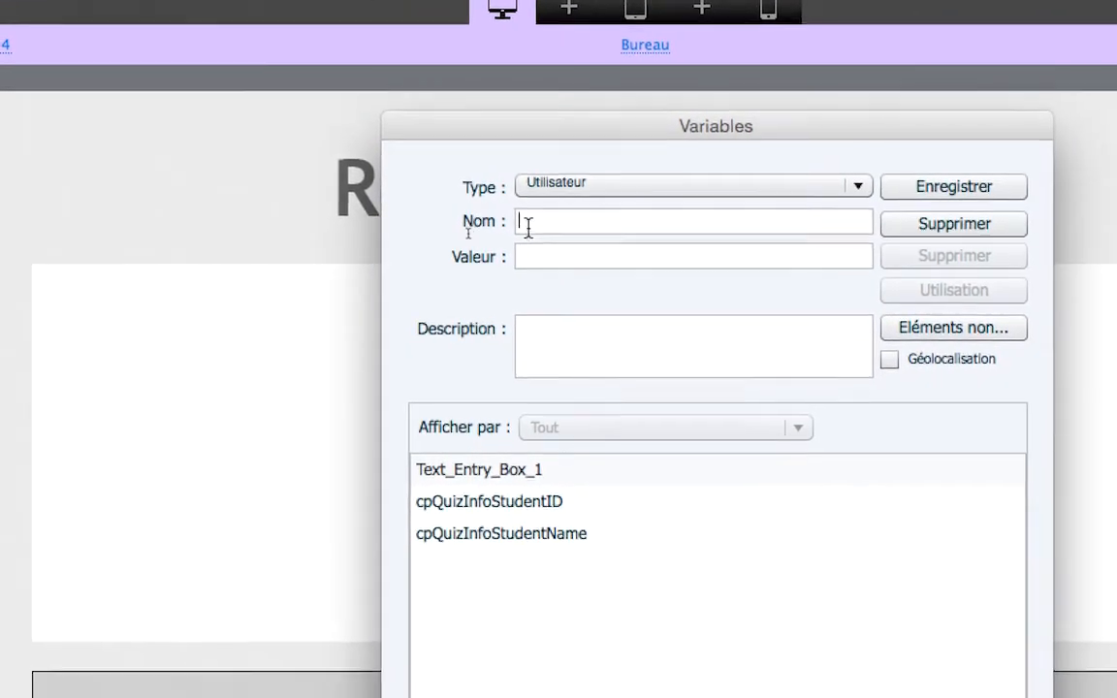
{"action": "left_click", "coordinate": [526, 226]}
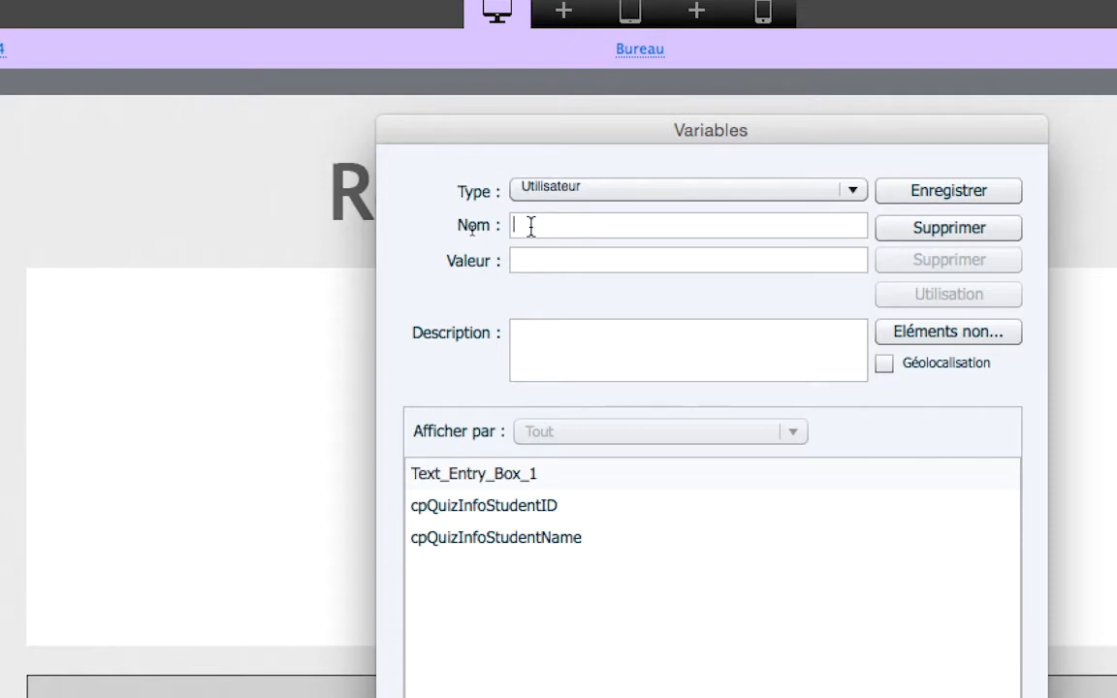
{"action": "type", "text": "Quest"}
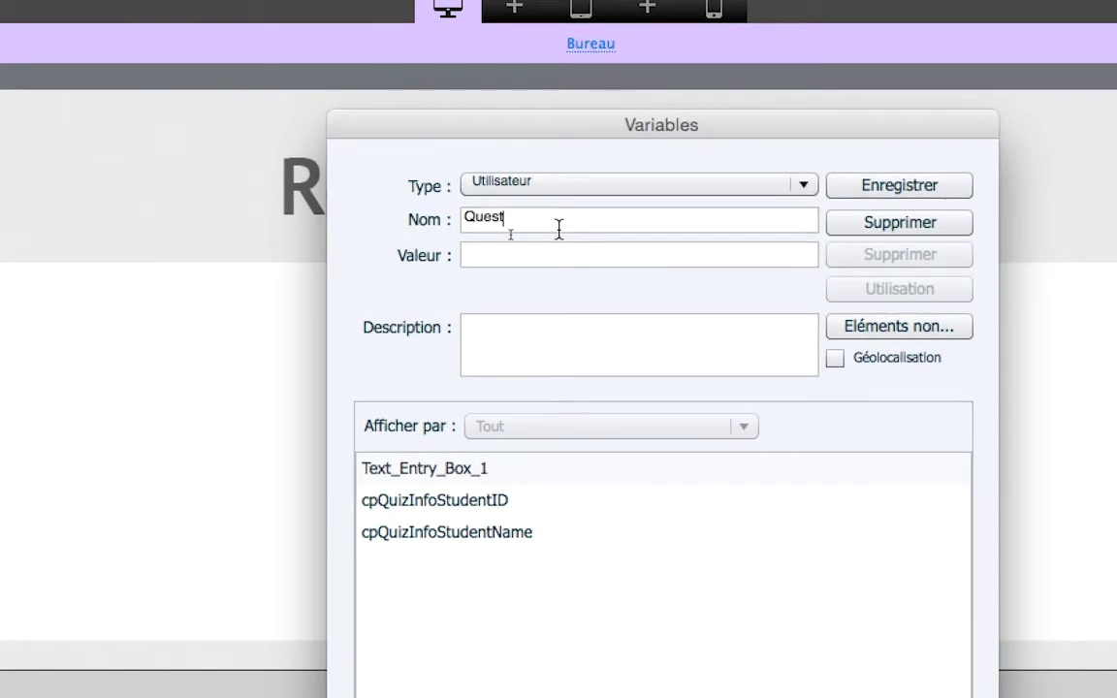
{"action": "type", "text": "TXT1repondu"}
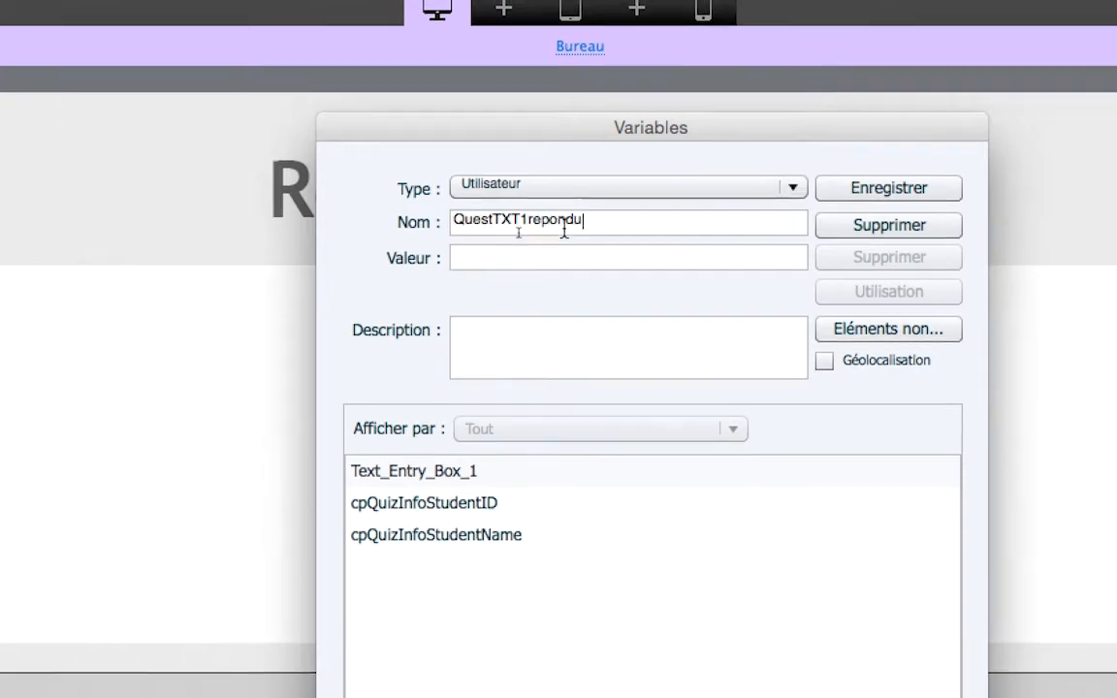
Change the new variable's name to the plural form QuestionsTXT1repondues
{"action": "left_click_drag", "start_coordinate": [593, 217], "coordinate": [465, 221]}
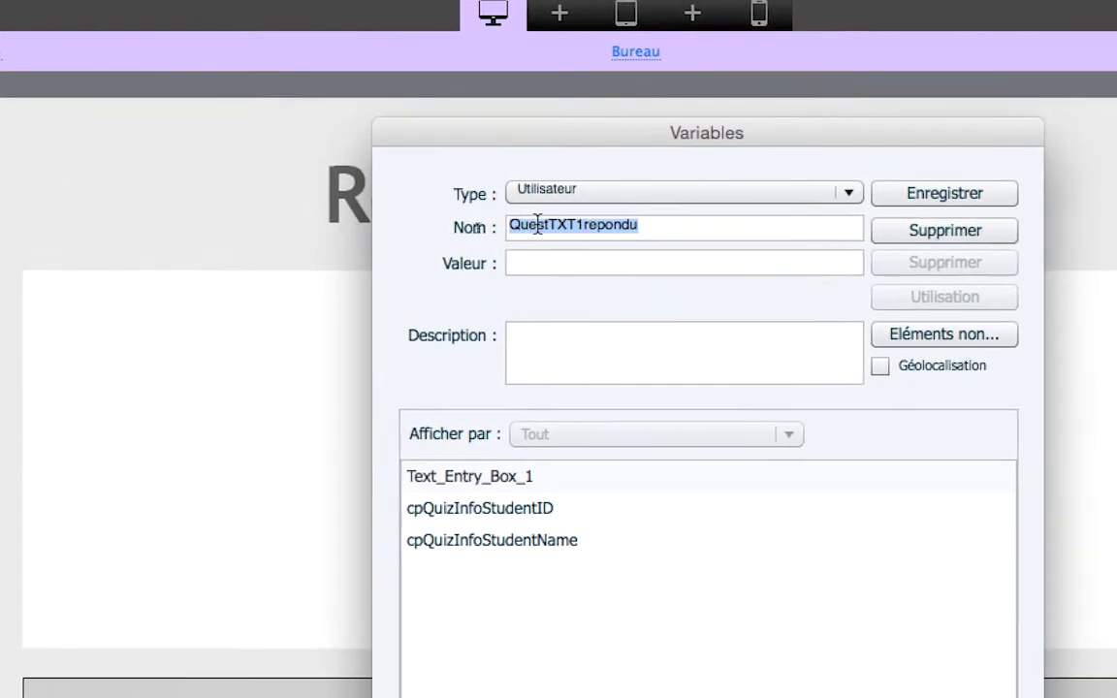
{"action": "left_click", "coordinate": [554, 225]}
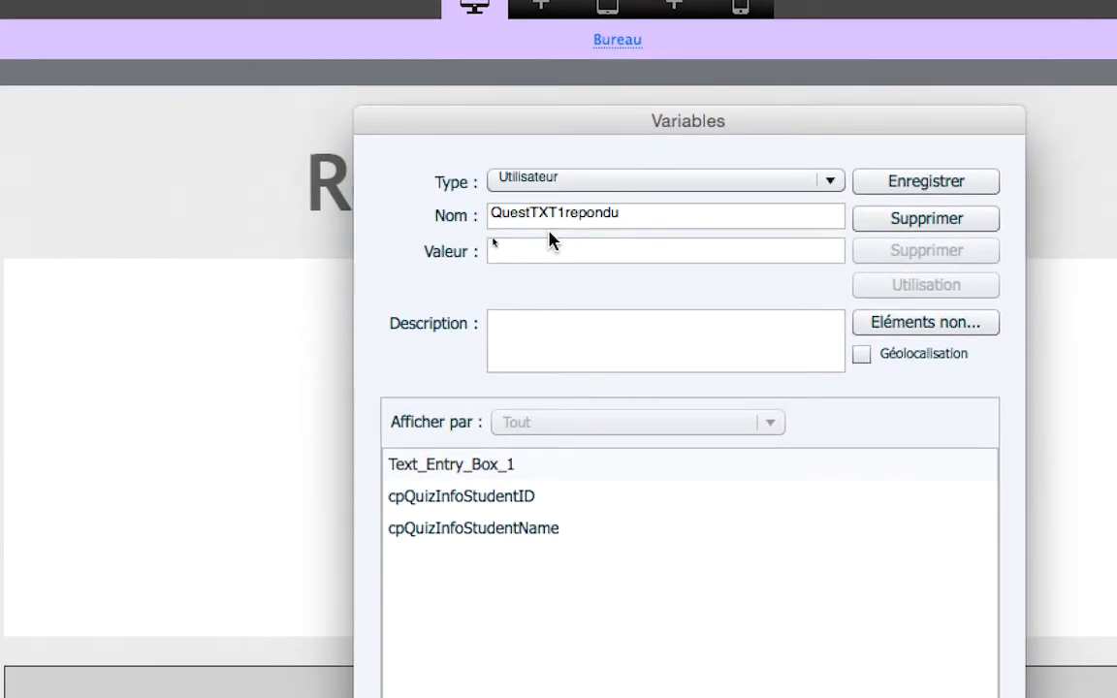
{"action": "type", "text": "ion"}
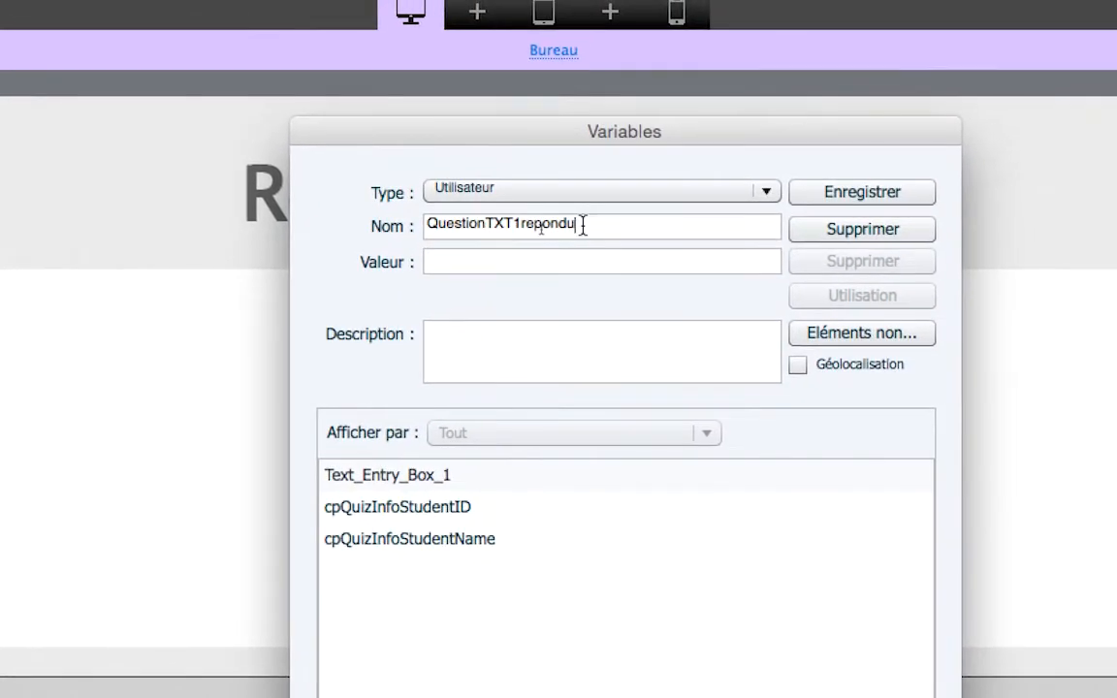
{"action": "left_click_drag", "start_coordinate": [641, 212], "coordinate": [481, 207]}
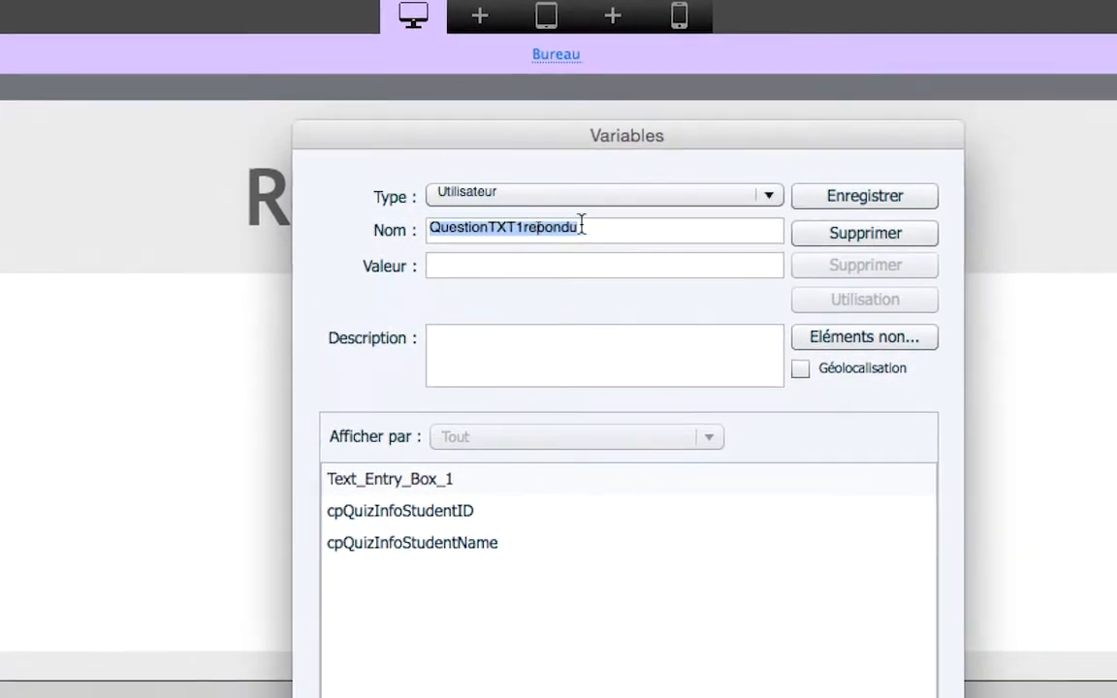
{"action": "left_click", "coordinate": [683, 227]}
{"action": "type", "text": "e"}
{"action": "left_click_drag", "start_coordinate": [593, 227], "coordinate": [339, 230]}
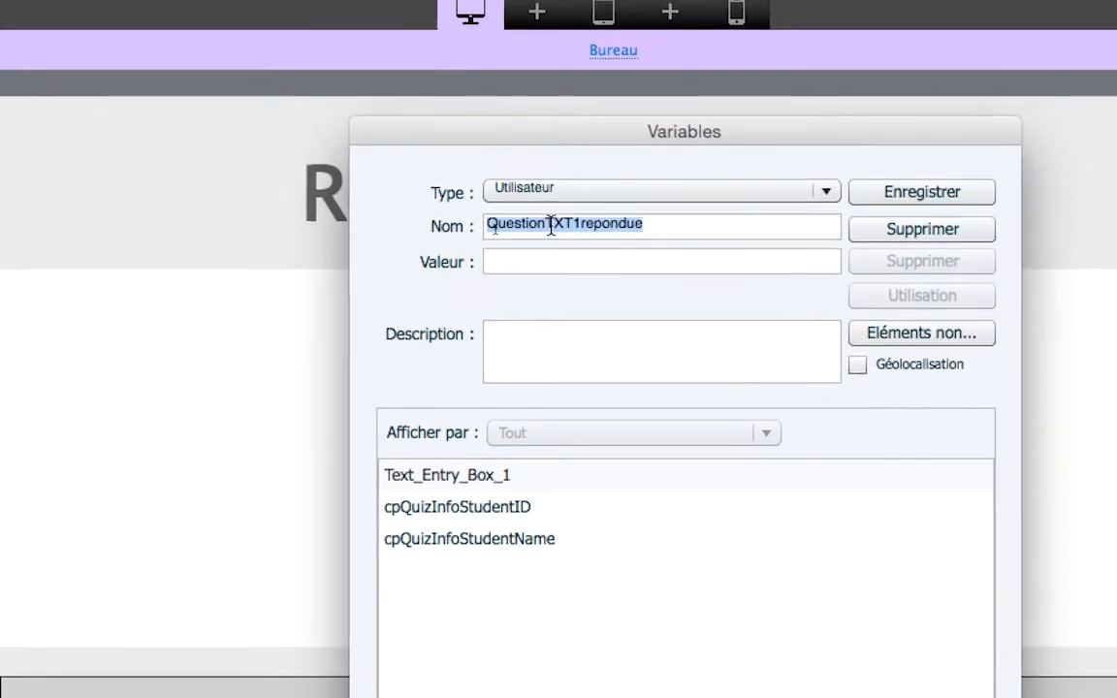
{"action": "left_click", "coordinate": [548, 226]}
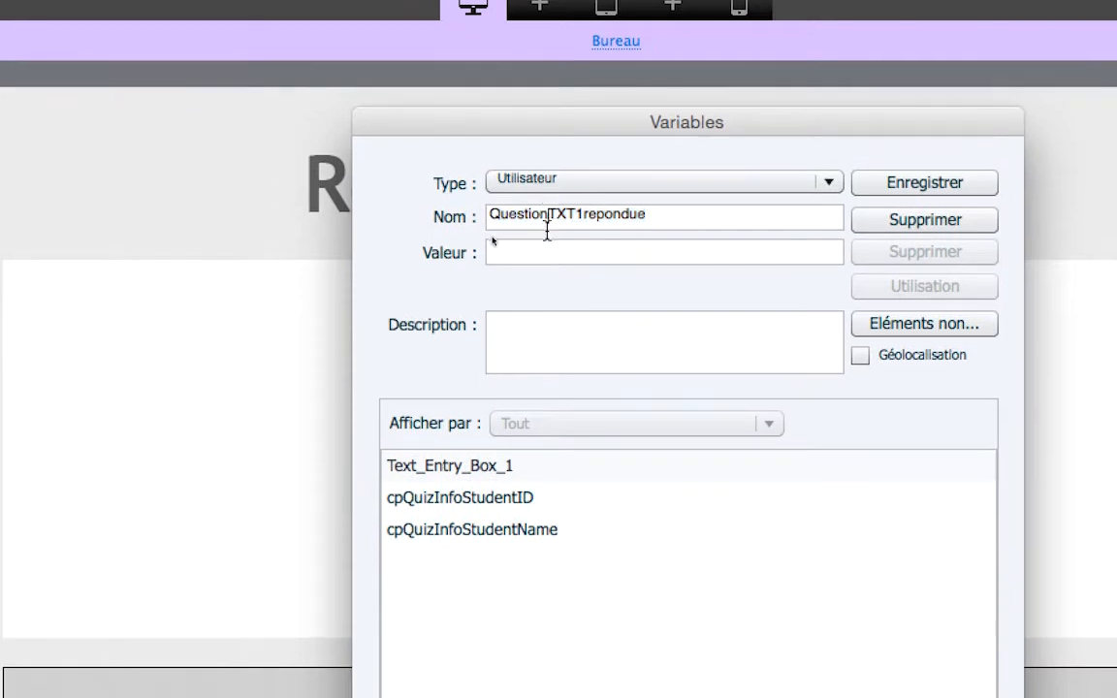
{"action": "type", "text": "s"}
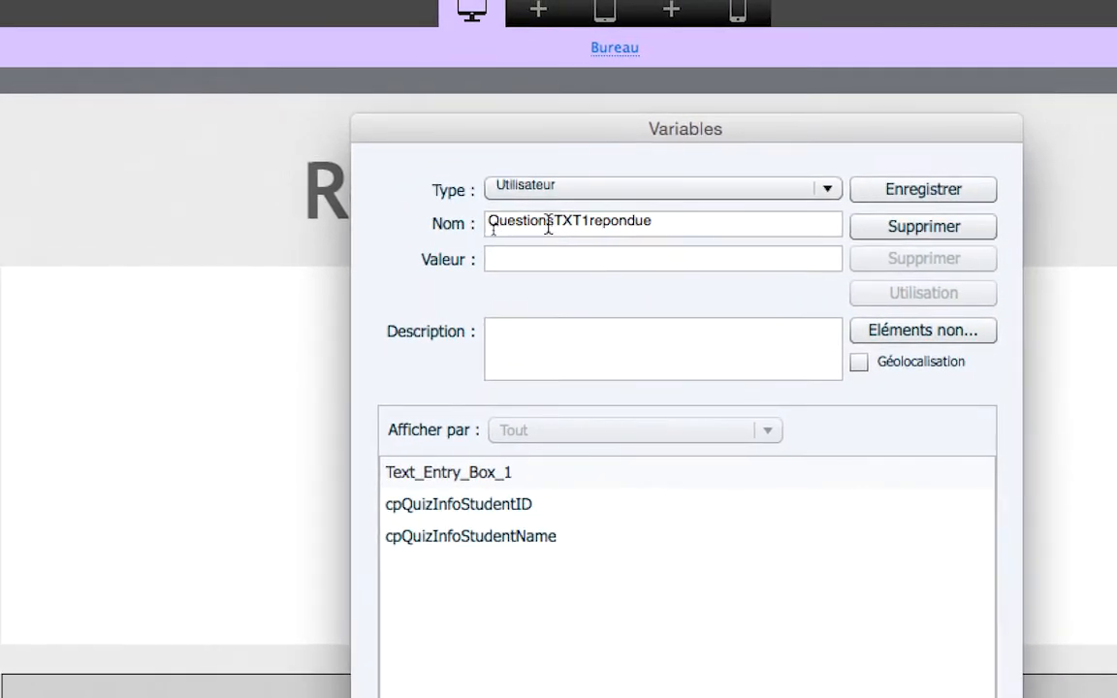
{"action": "left_click", "coordinate": [650, 223]}
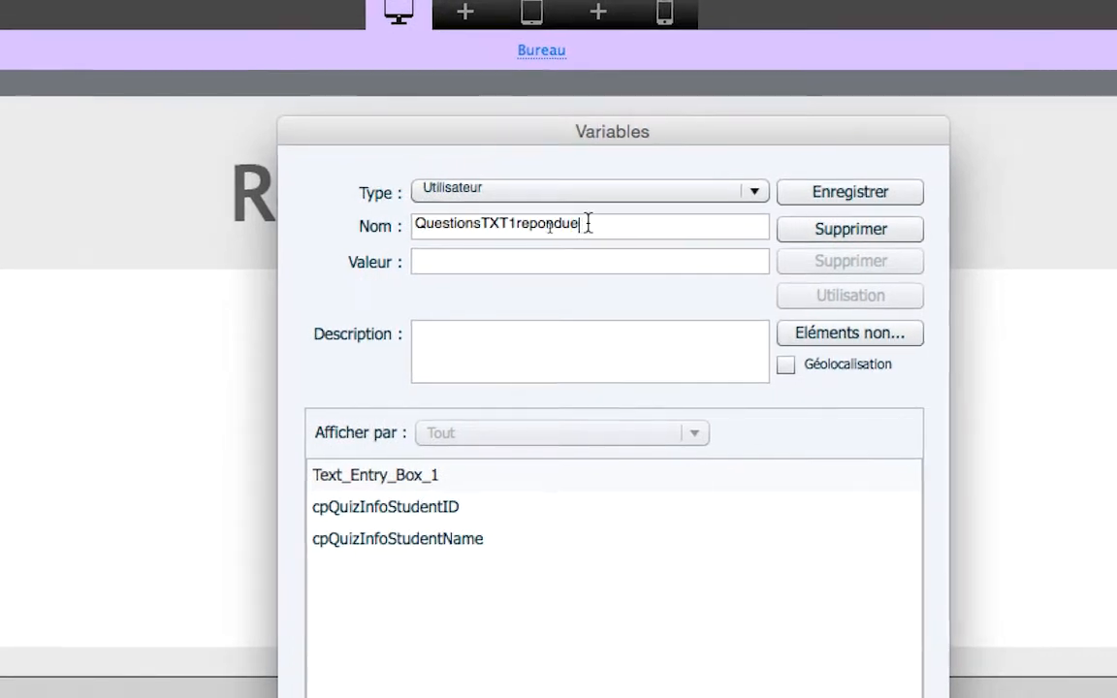
{"action": "type", "text": "s"}
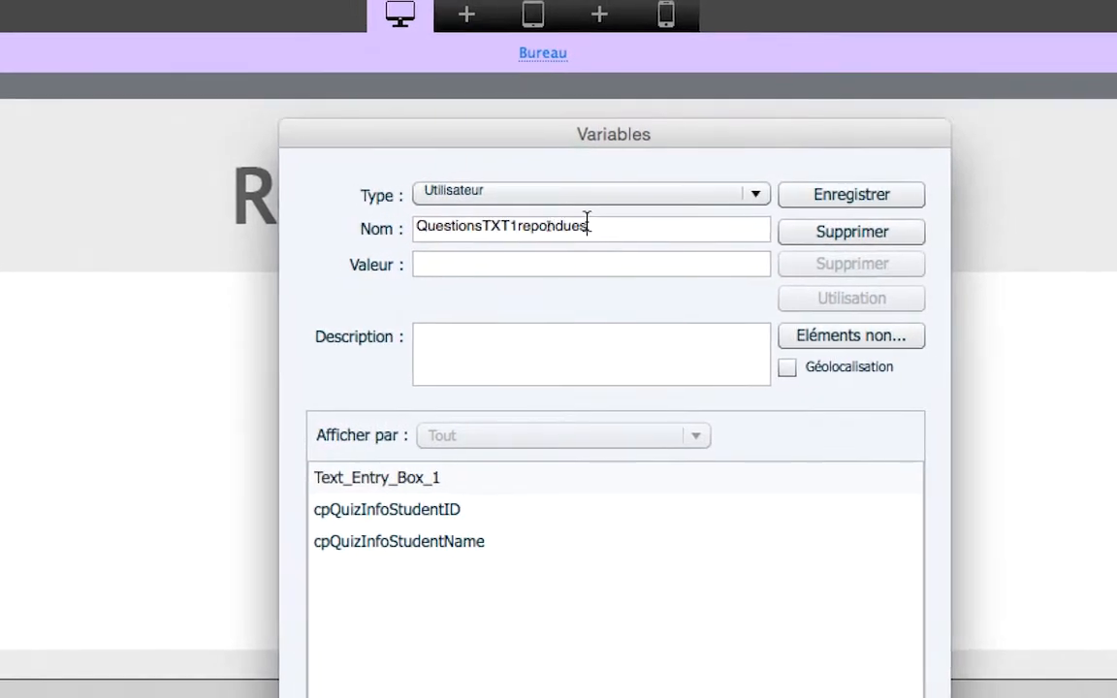
{"action": "left_click_drag", "start_coordinate": [587, 224], "coordinate": [360, 228]}
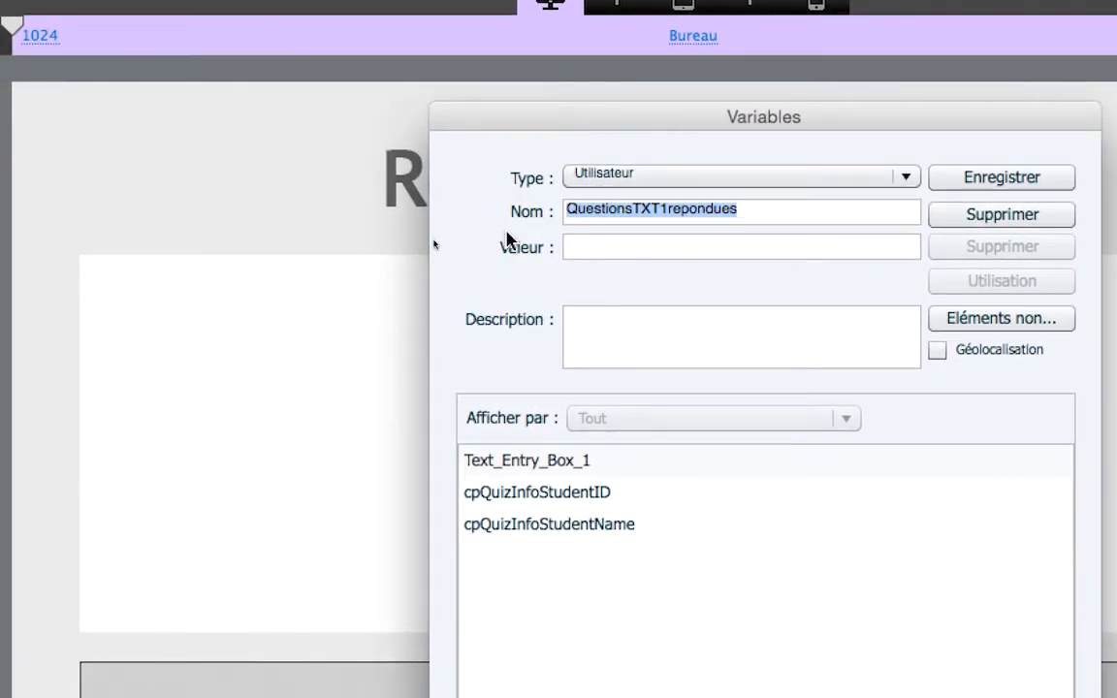
Give the QuestionsTXT1repondues variable the value 0 and save it
{"action": "left_click", "coordinate": [584, 248]}
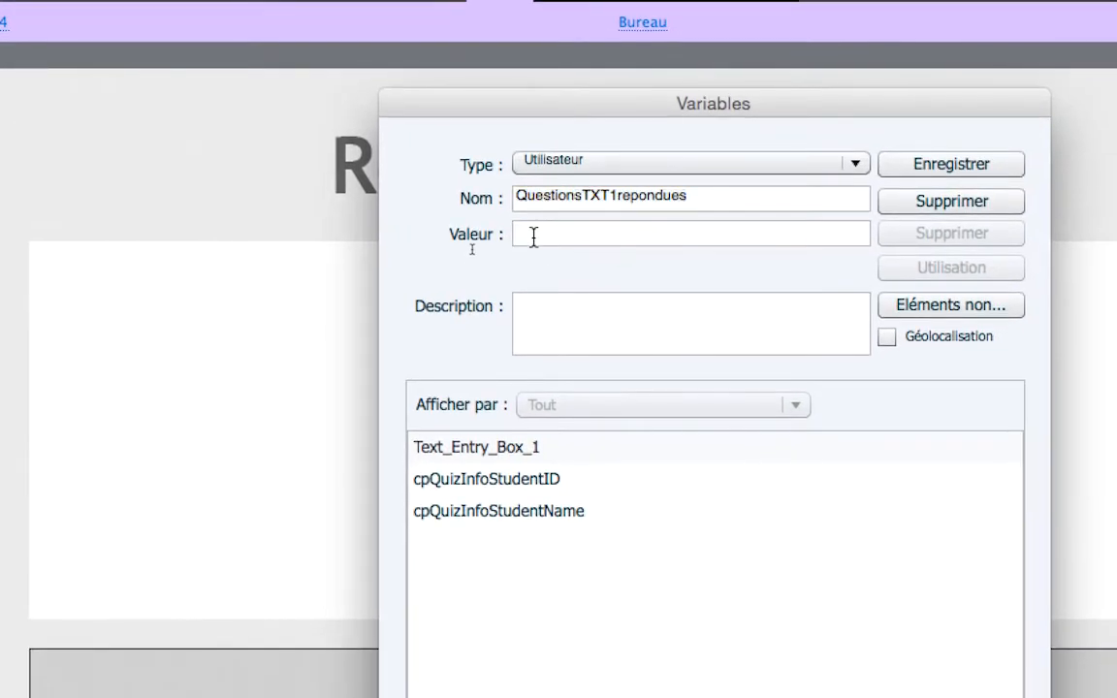
{"action": "type", "text": "0"}
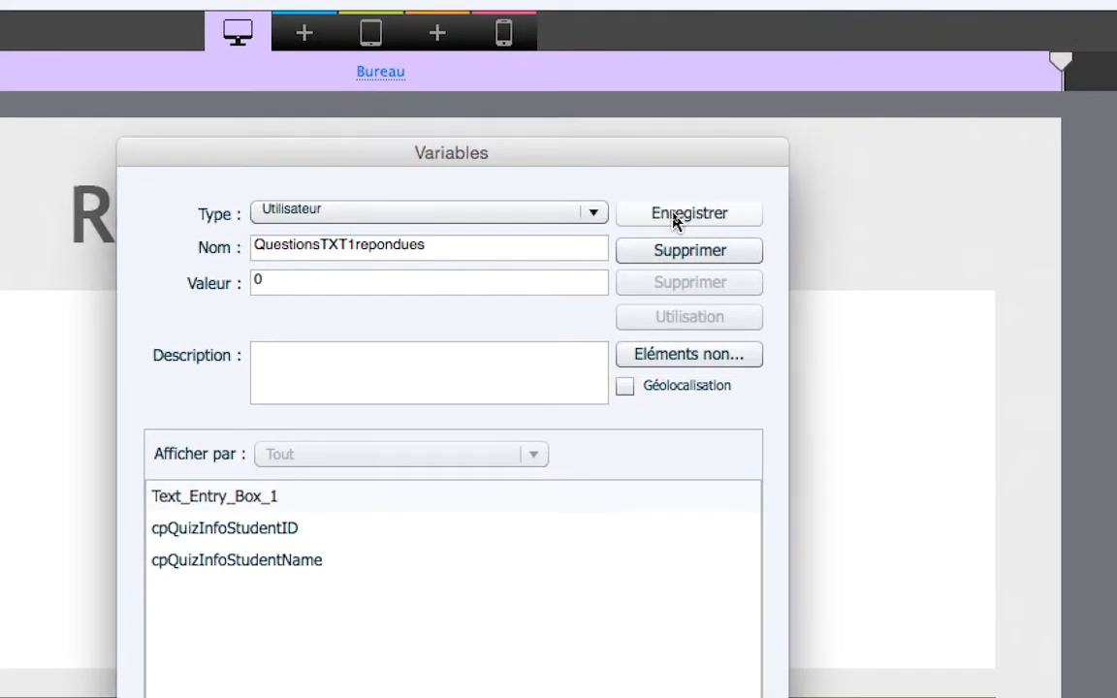
{"action": "left_click", "coordinate": [675, 221]}
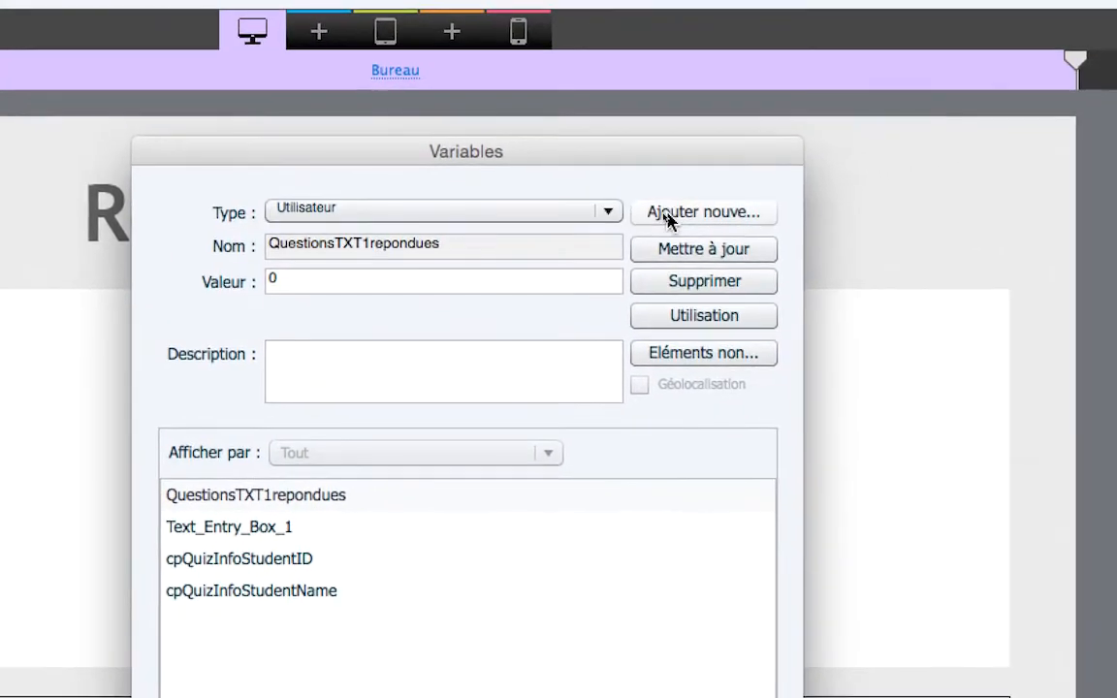
Start another new user variable and name it QuestionsTXT2repondues
{"action": "left_click", "coordinate": [667, 213]}
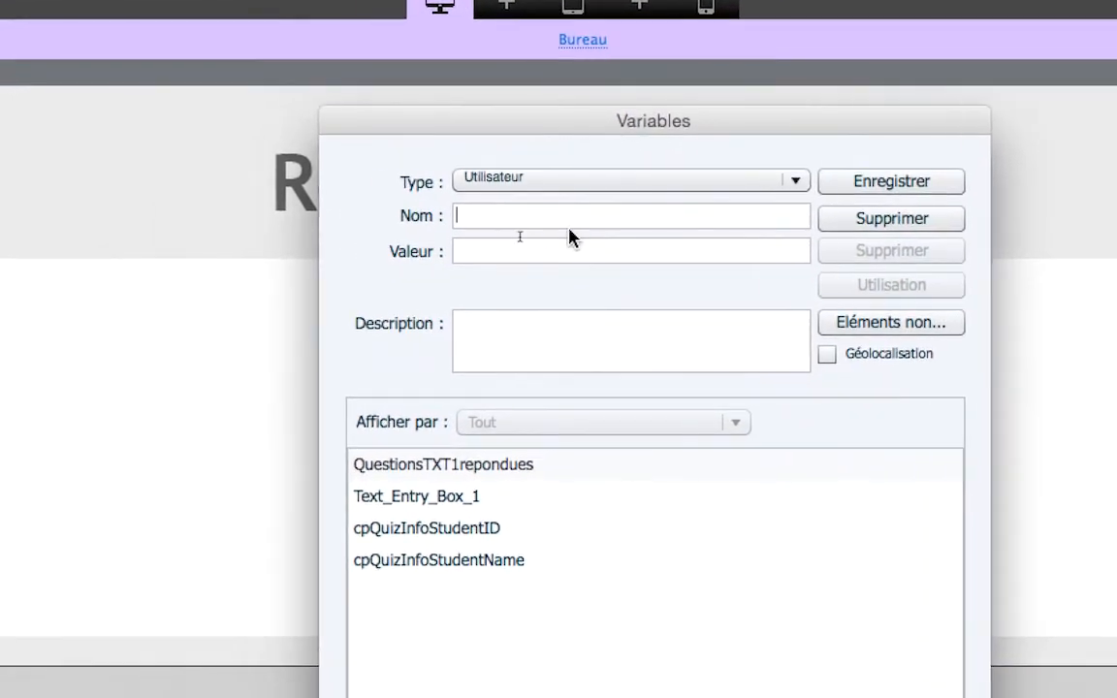
{"action": "type", "text": "Questi"}
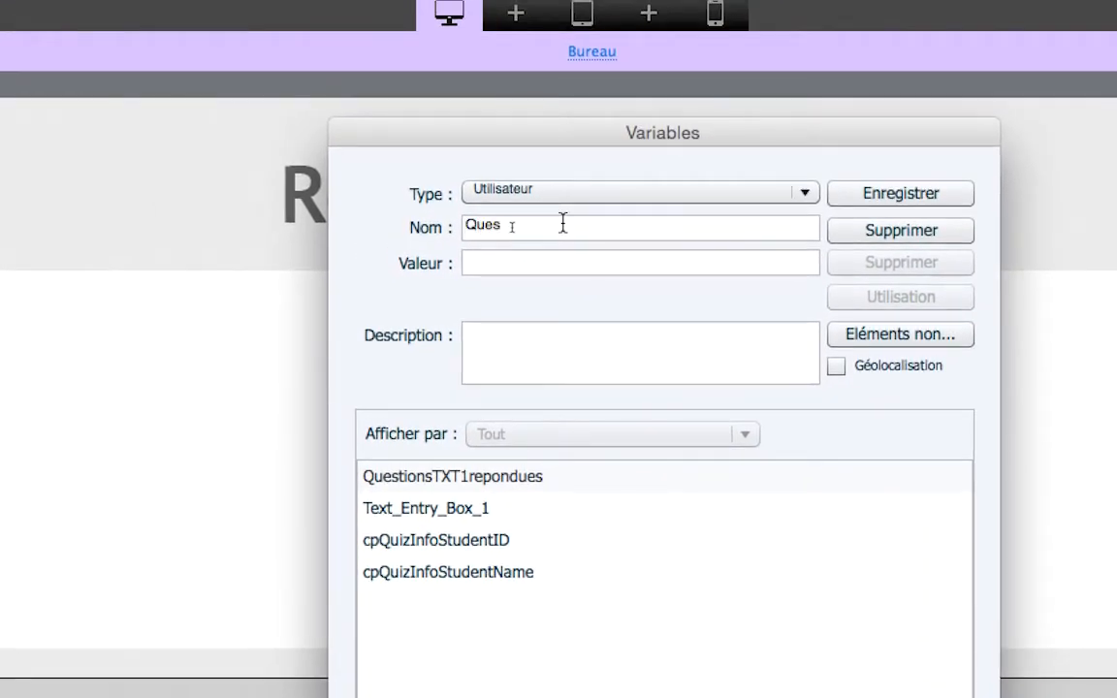
{"action": "type", "text": "onsTXT2"}
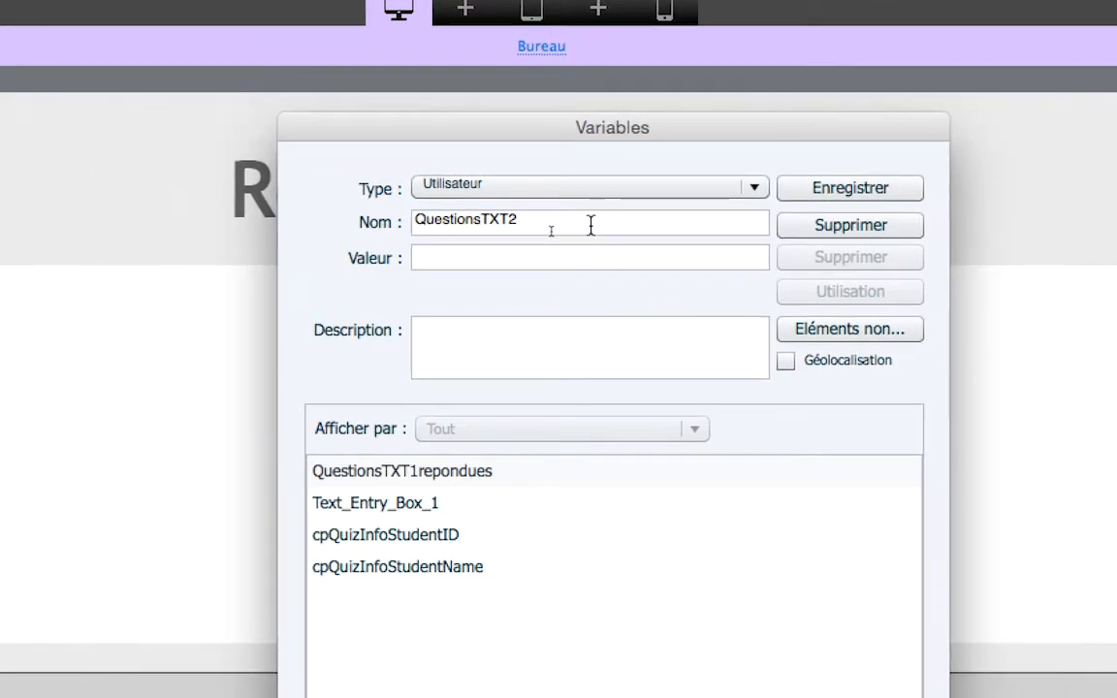
{"action": "type", "text": "repondues"}
{"action": "left_click_drag", "start_coordinate": [590, 224], "coordinate": [402, 221]}
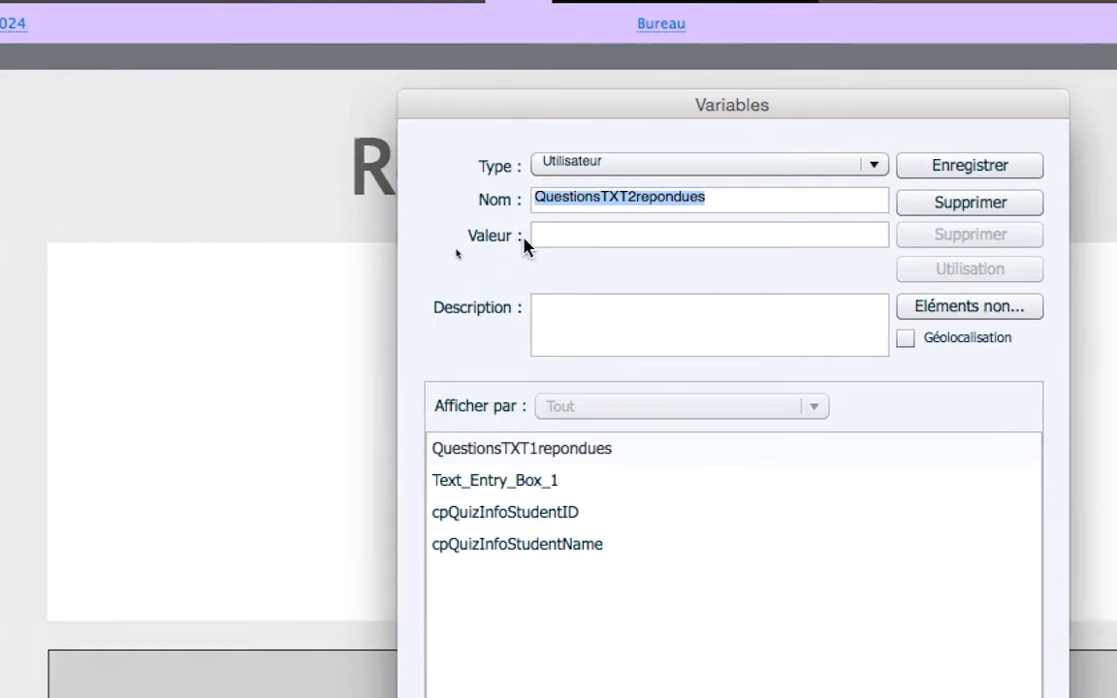
Give the QuestionsTXT2repondues variable the value 0, save it, and close the project's variables
{"action": "left_click", "coordinate": [569, 244]}
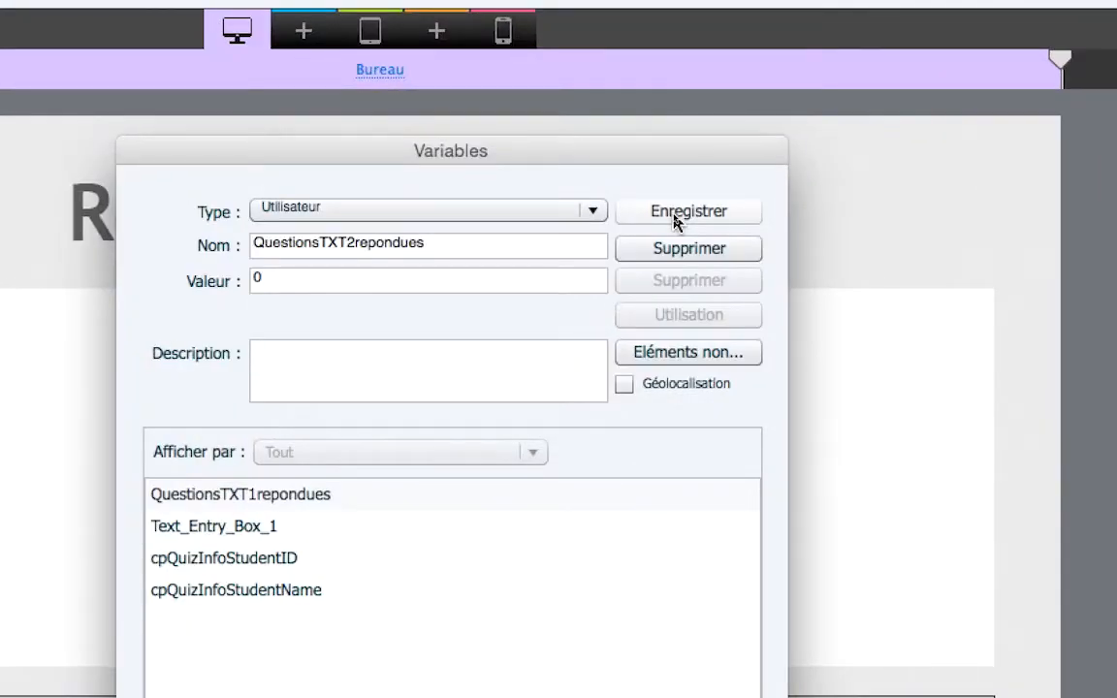
{"action": "left_click", "coordinate": [675, 221]}
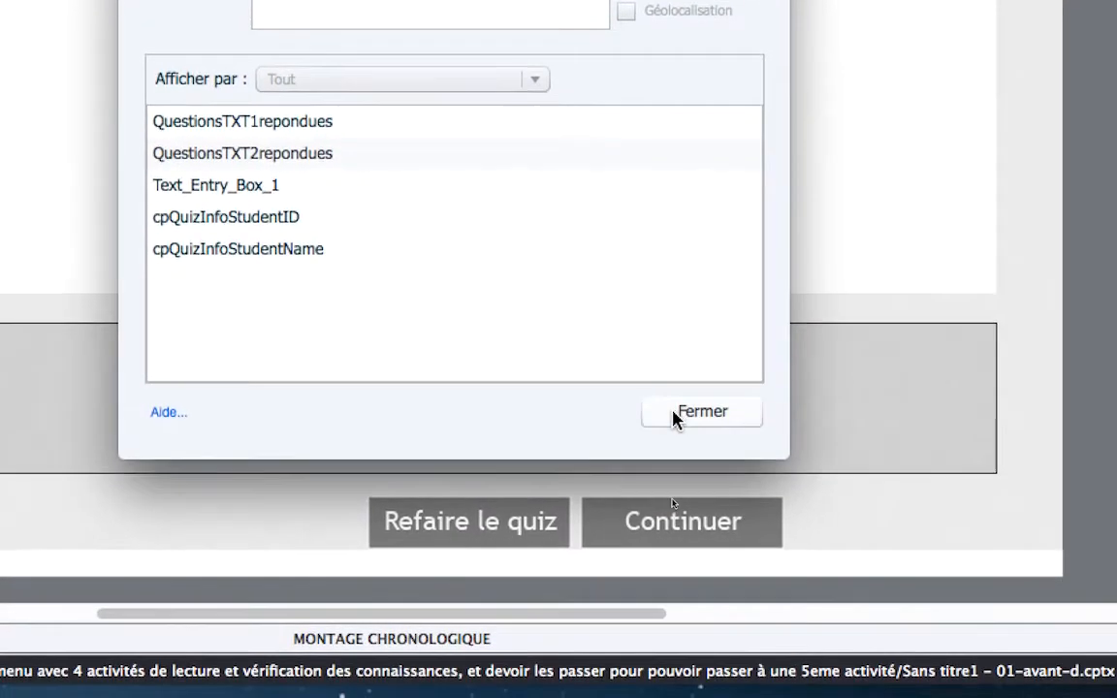
{"action": "left_click", "coordinate": [927, 575]}
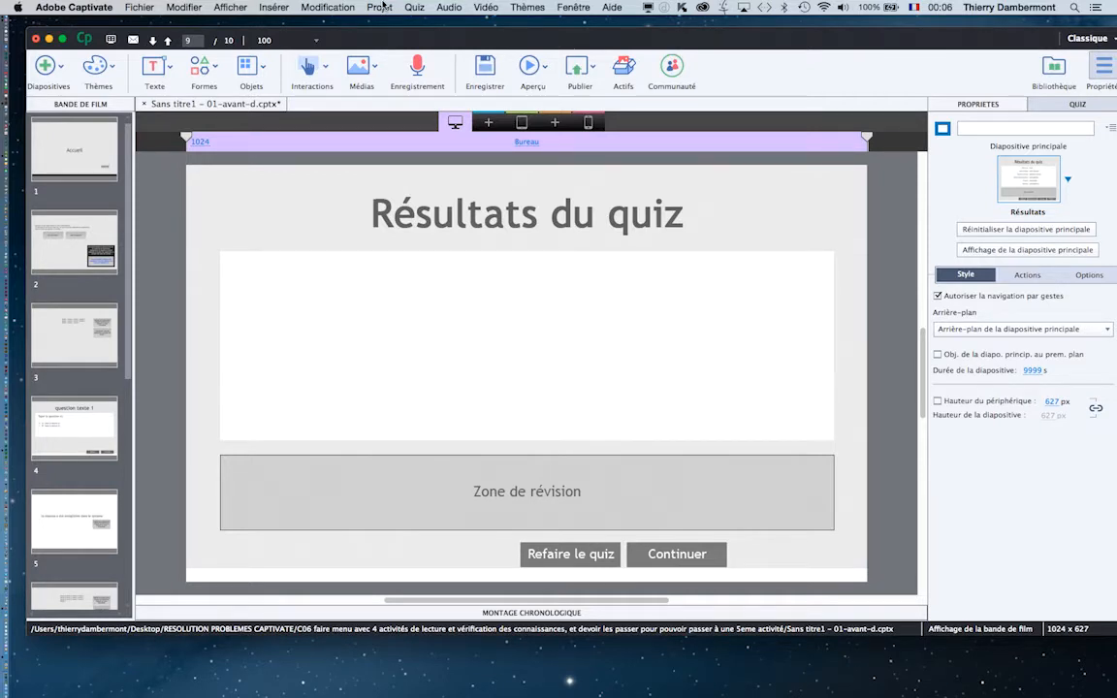
On slide 5, set the return-to-menu button's success action to execute advanced actions (Exécuter des actions avancées)
{"action": "left_click", "coordinate": [70, 318]}
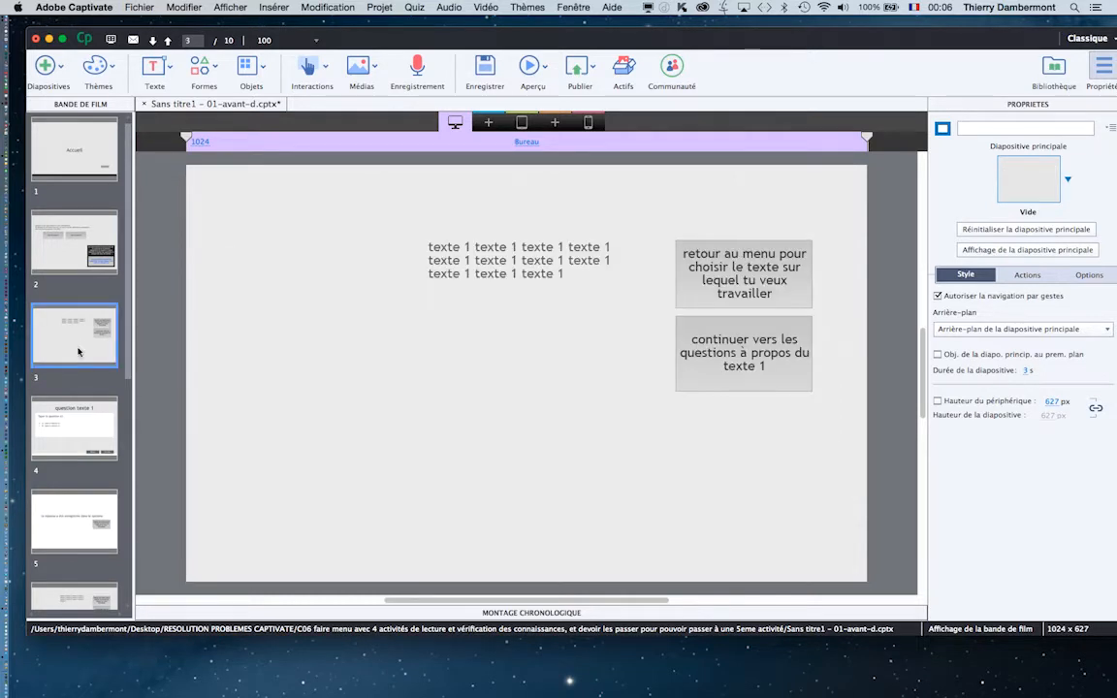
{"action": "left_click", "coordinate": [85, 423]}
{"action": "left_click", "coordinate": [83, 519]}
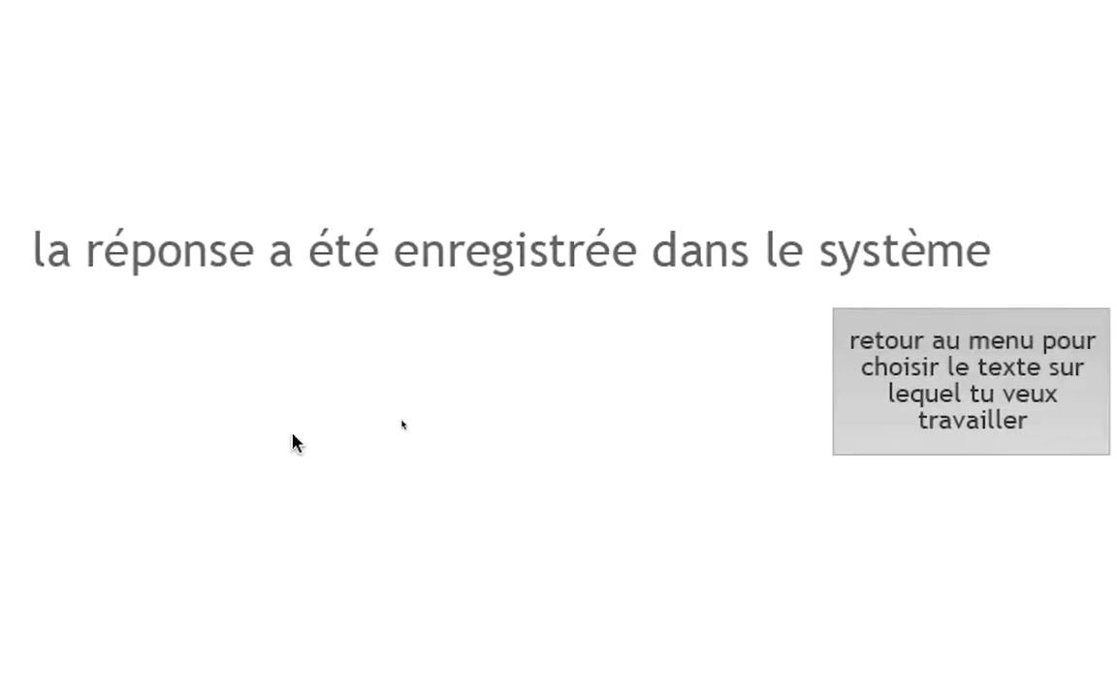
{"action": "left_click", "coordinate": [916, 378]}
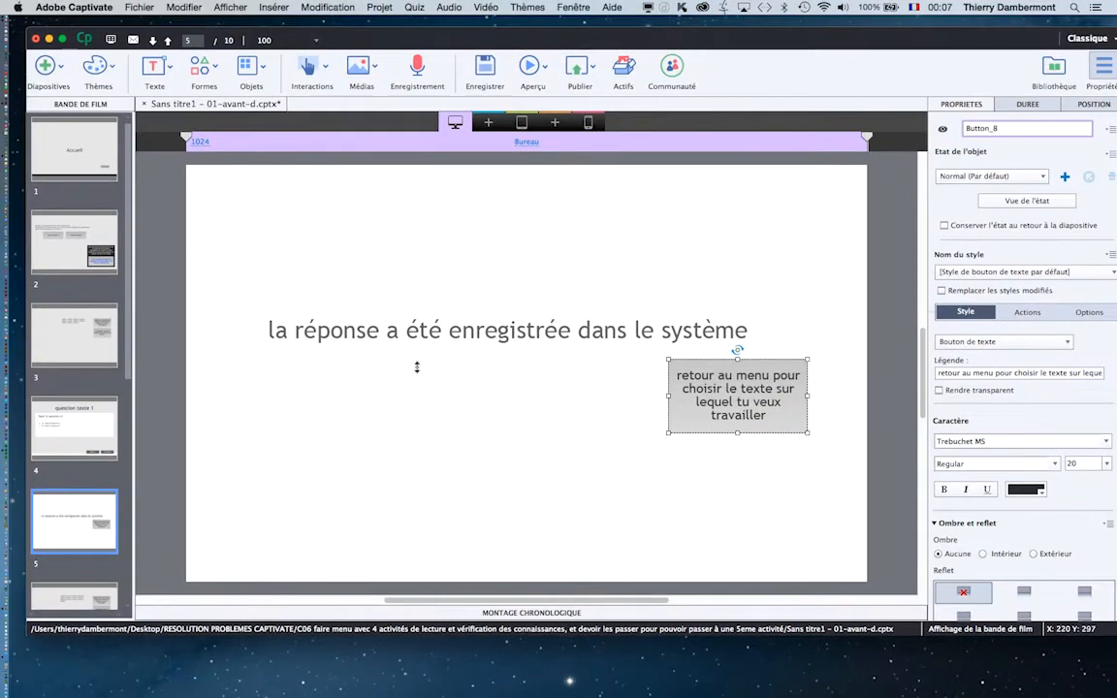
{"action": "left_click", "coordinate": [1029, 311]}
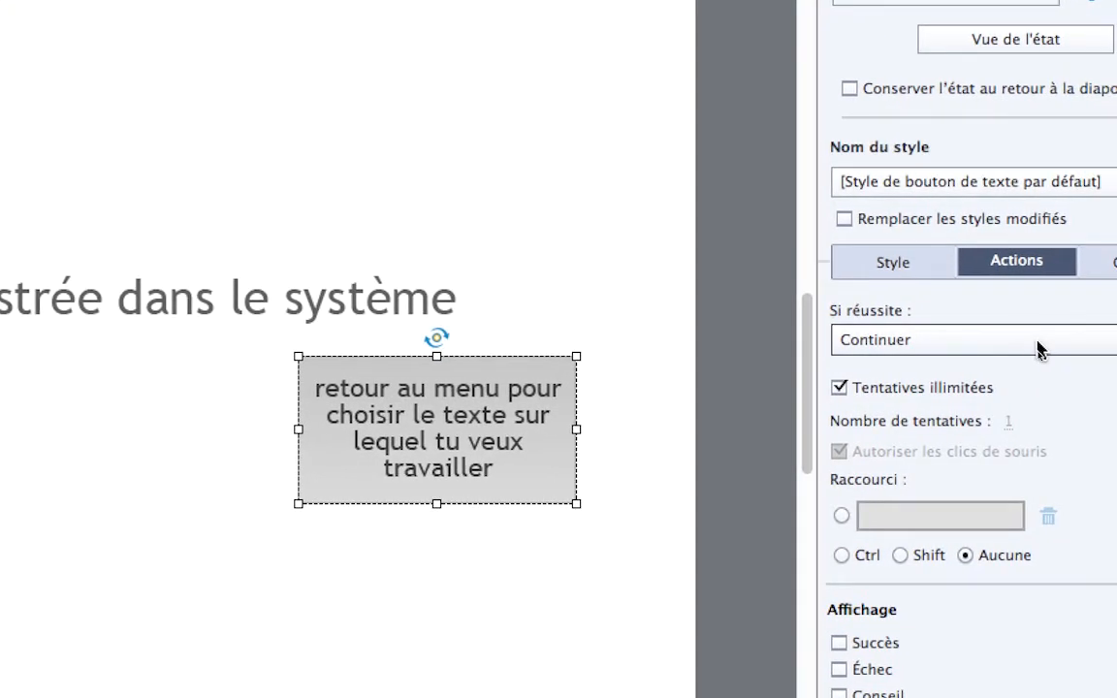
{"action": "left_click", "coordinate": [1038, 347]}
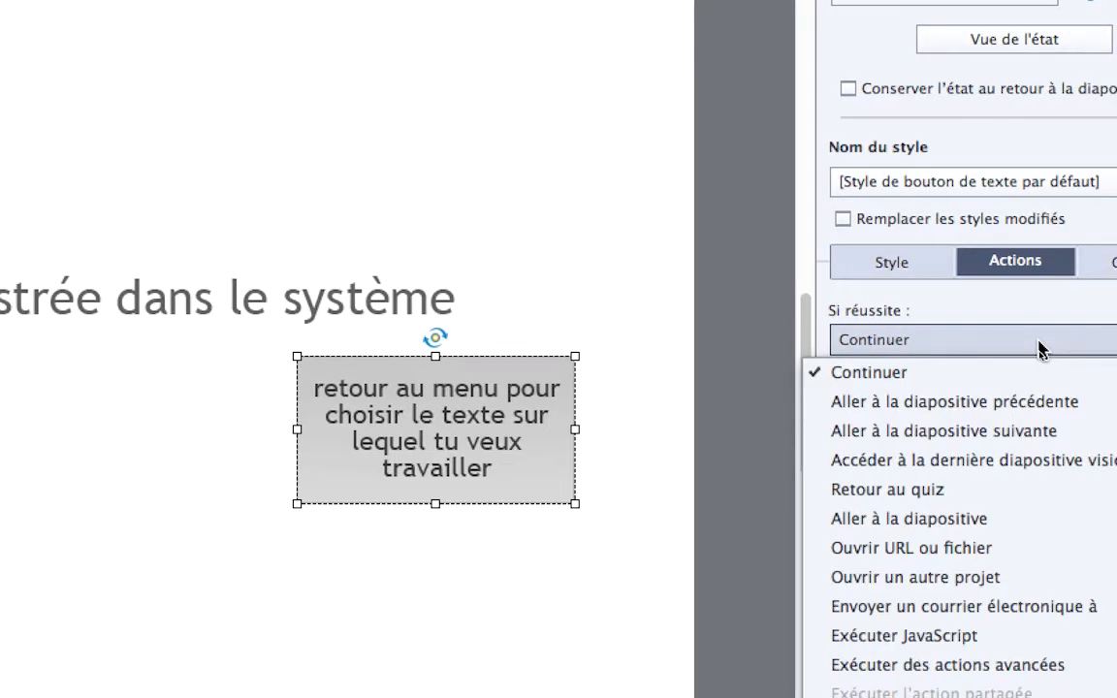
{"action": "left_click", "coordinate": [988, 305]}
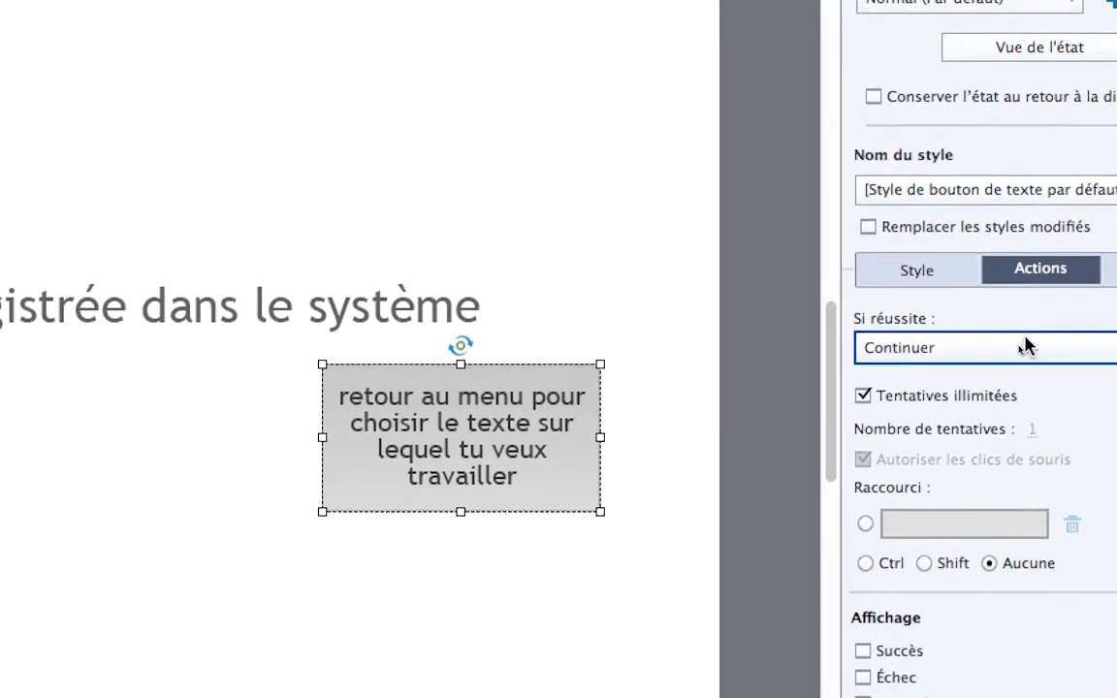
{"action": "left_click", "coordinate": [1034, 365]}
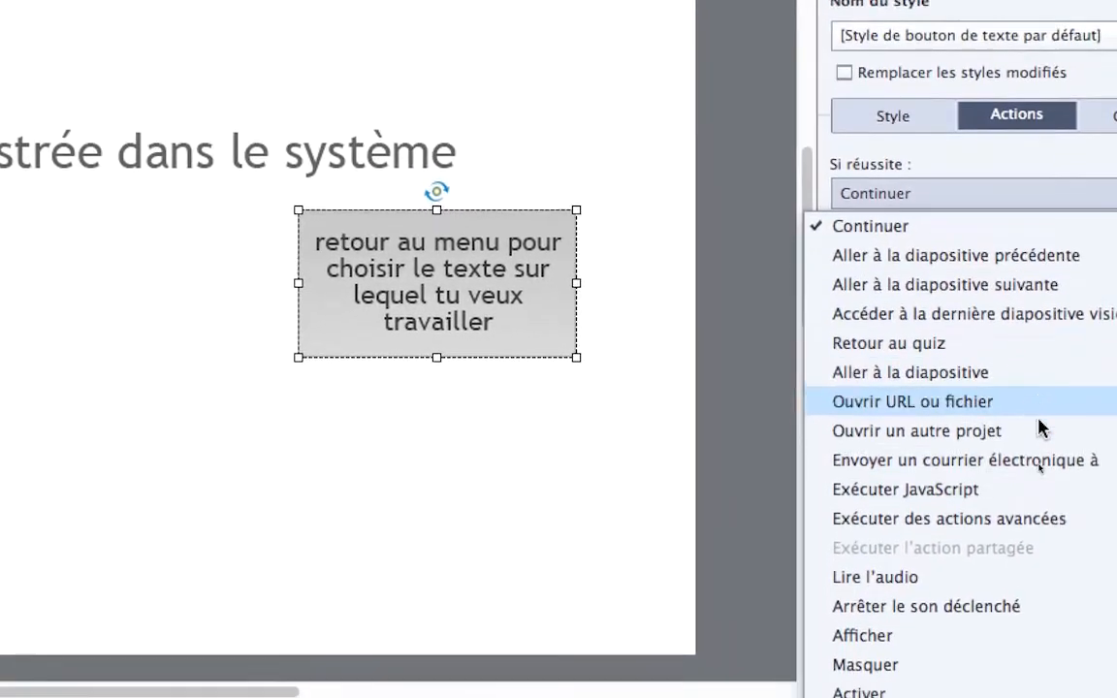
{"action": "left_click", "coordinate": [973, 519]}
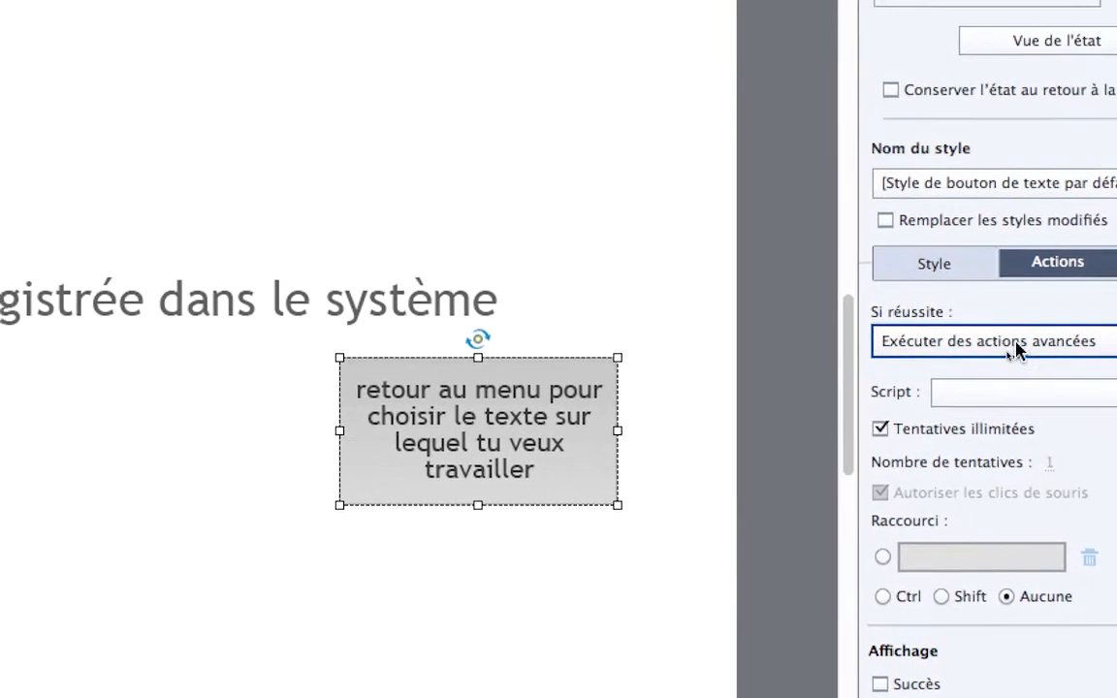
{"action": "left_click", "coordinate": [1111, 181]}
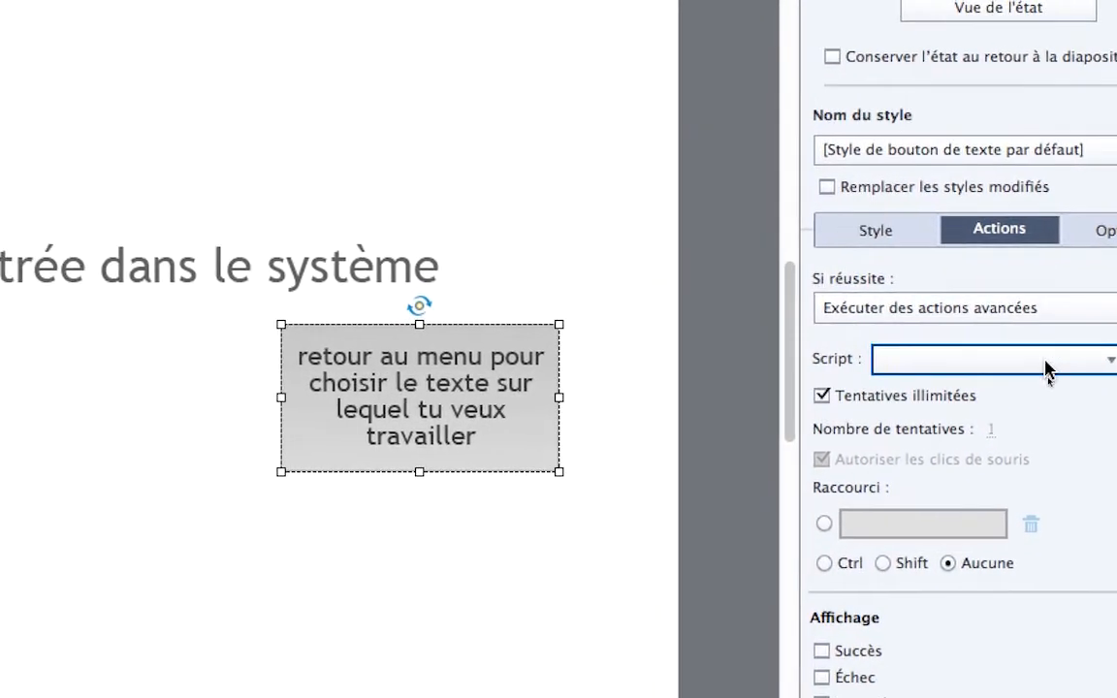
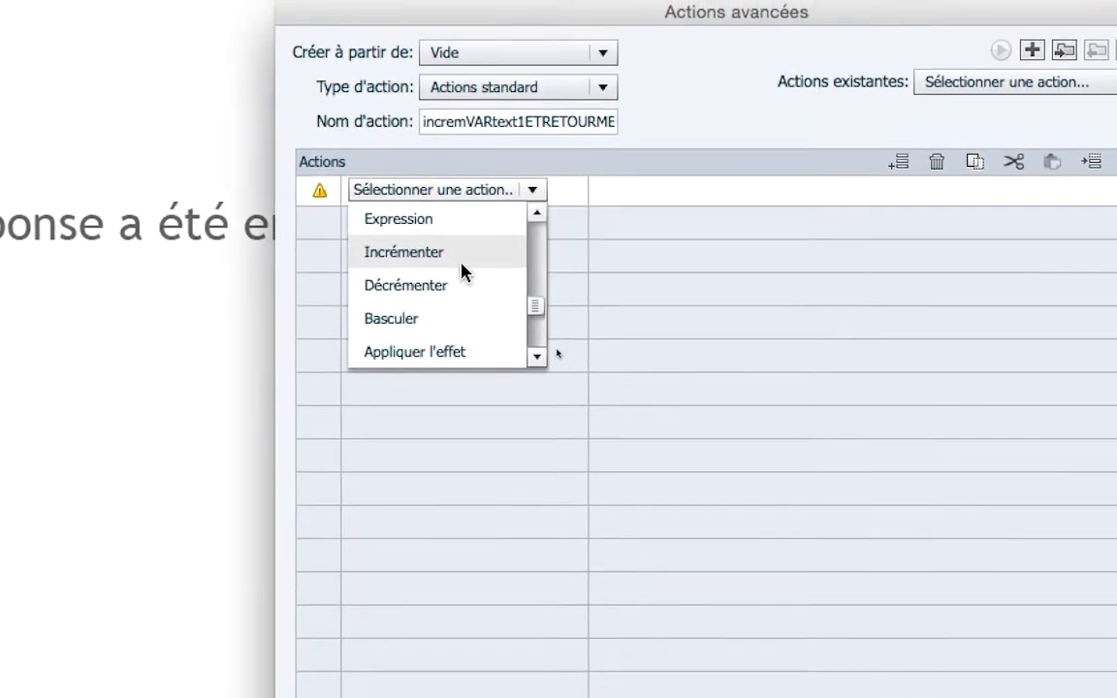
{"action": "left_click", "coordinate": [431, 229]}
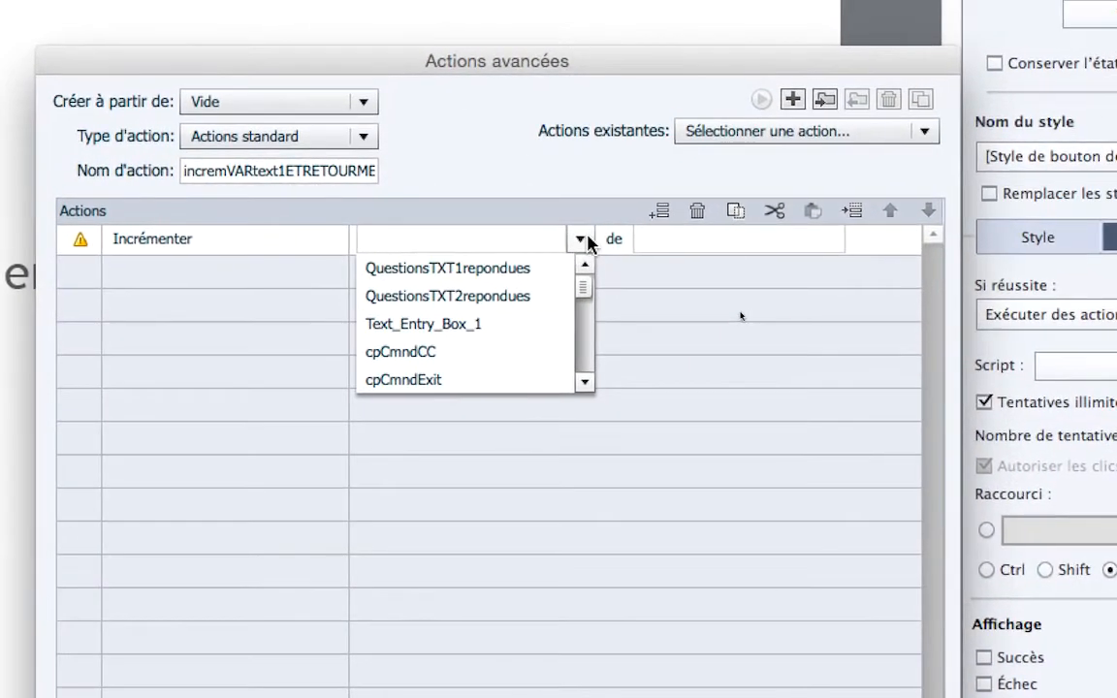
{"action": "left_click", "coordinate": [780, 203]}
{"action": "left_click", "coordinate": [582, 238]}
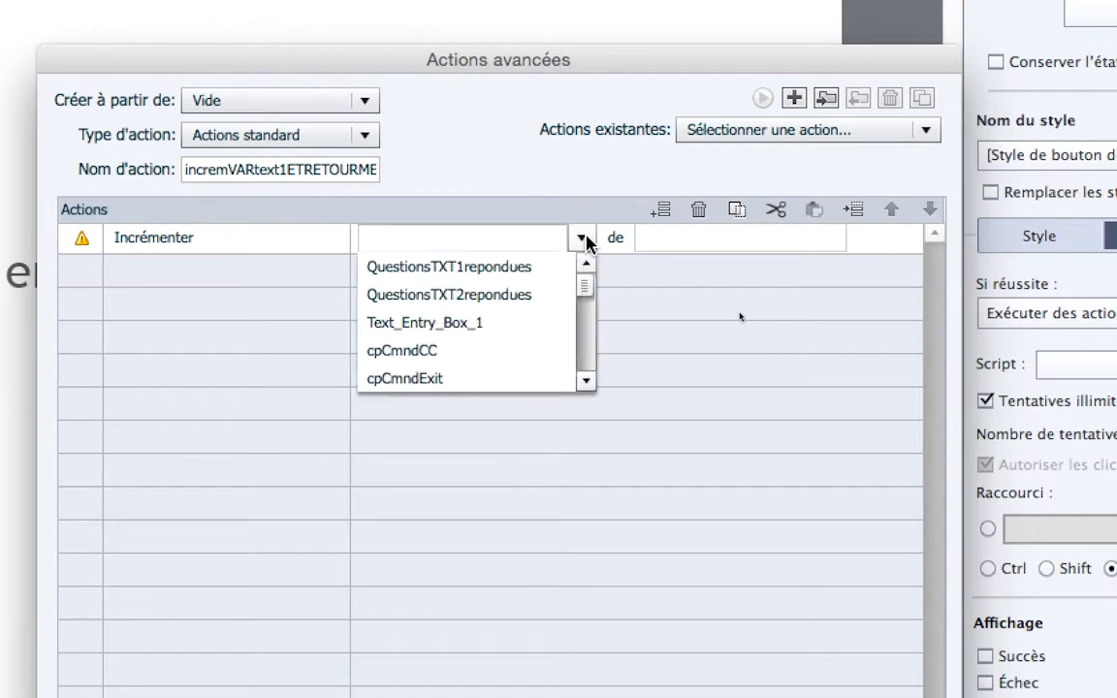
{"action": "left_click", "coordinate": [582, 238]}
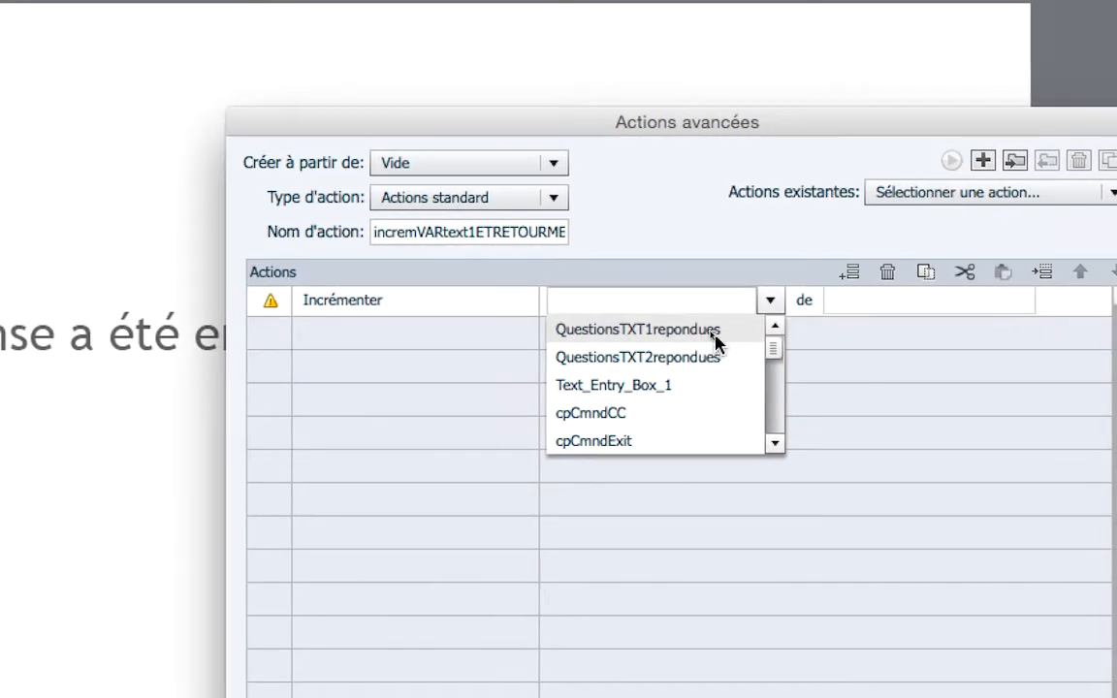
{"action": "left_click", "coordinate": [725, 330]}
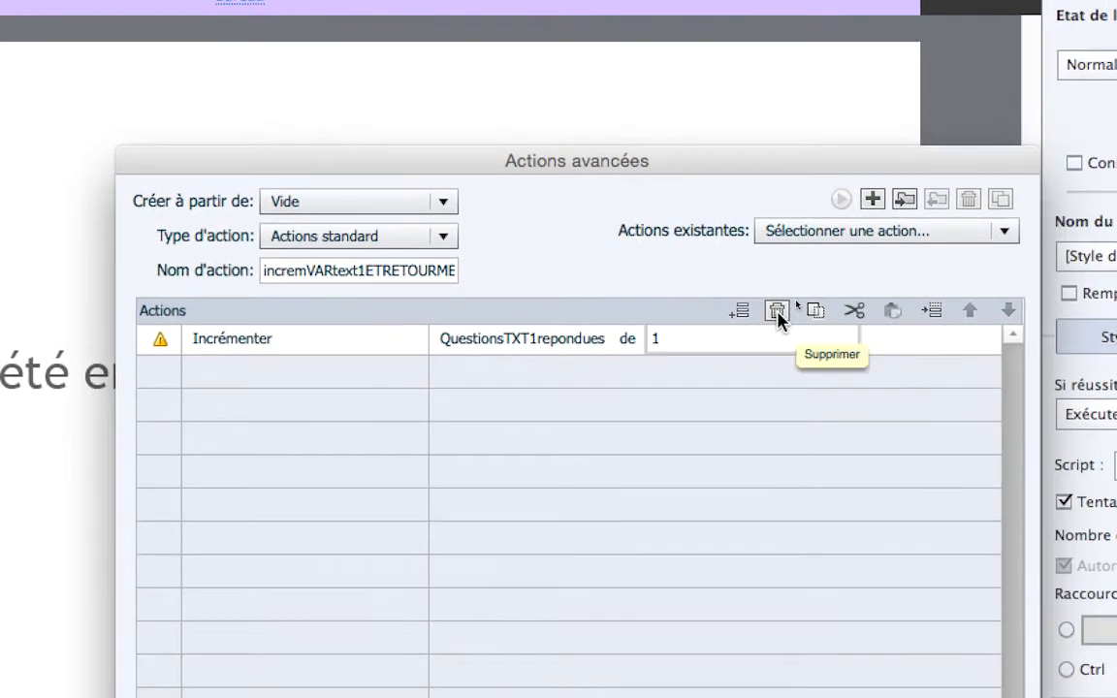
{"action": "left_click", "coordinate": [778, 312]}
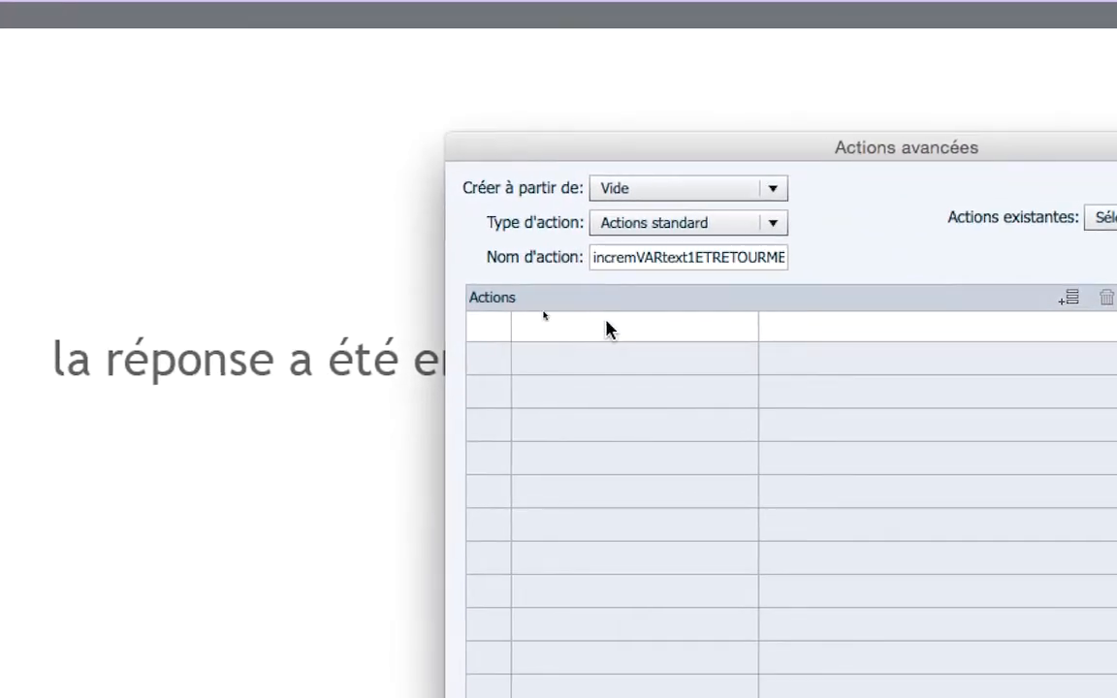
Add an Incrémenter action to the script that increases QuestionsTXT1repondues by 1
{"action": "left_click", "coordinate": [587, 328]}
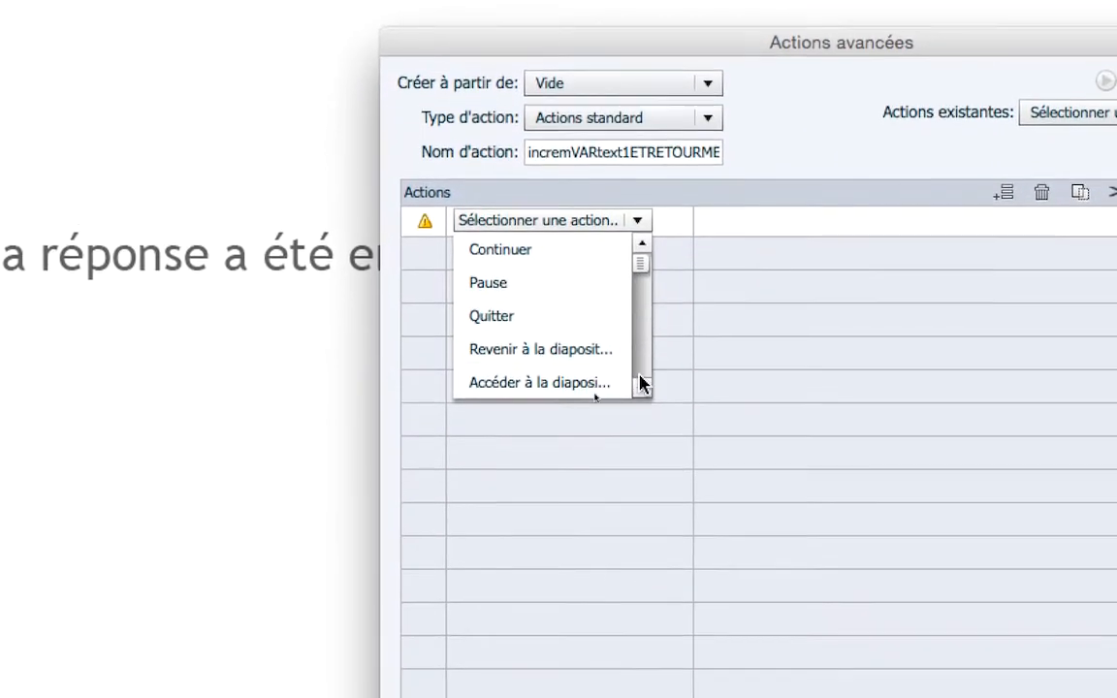
{"action": "left_click", "coordinate": [640, 384]}
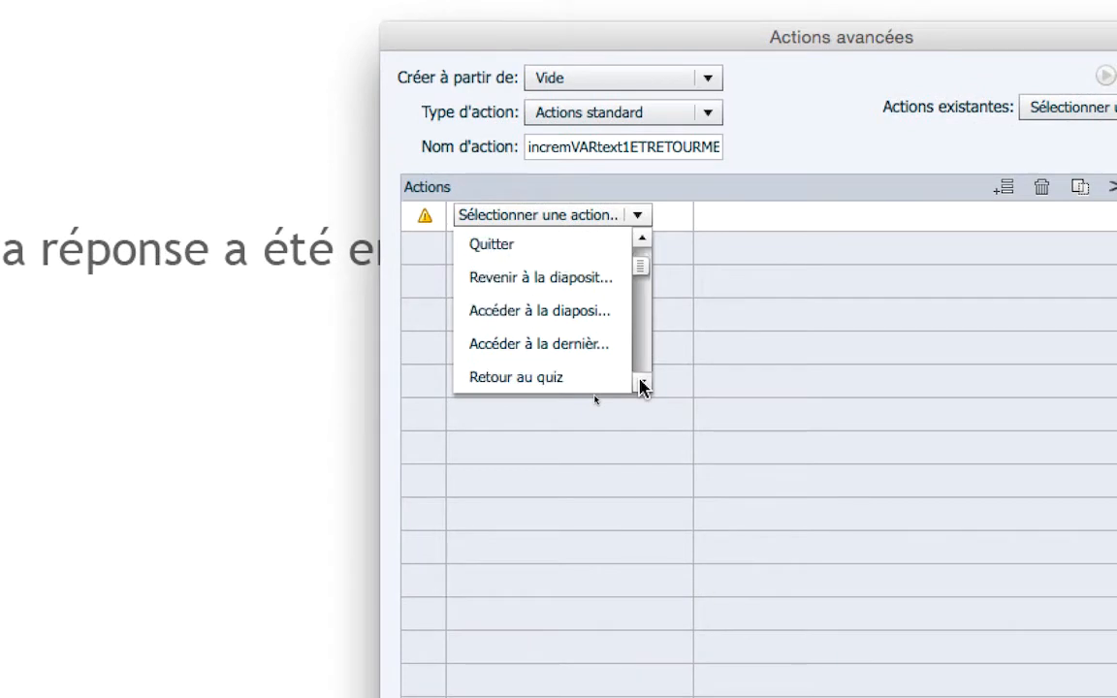
{"action": "left_click", "coordinate": [639, 384]}
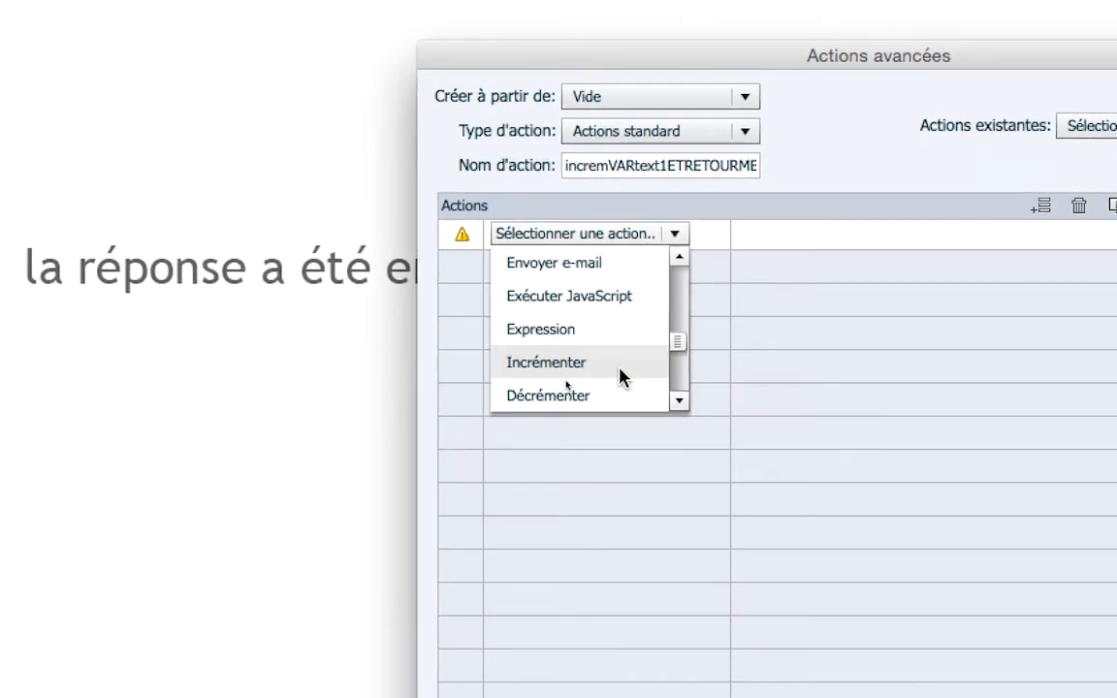
{"action": "left_click", "coordinate": [580, 349]}
{"action": "left_click", "coordinate": [810, 327]}
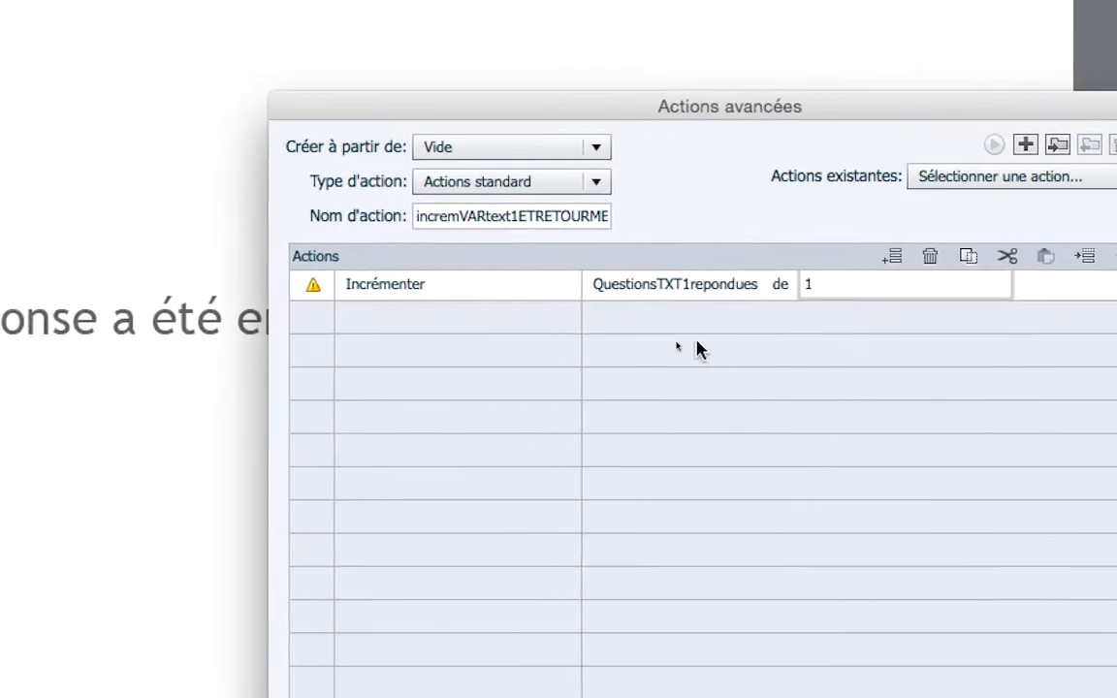
{"action": "left_click", "coordinate": [502, 352]}
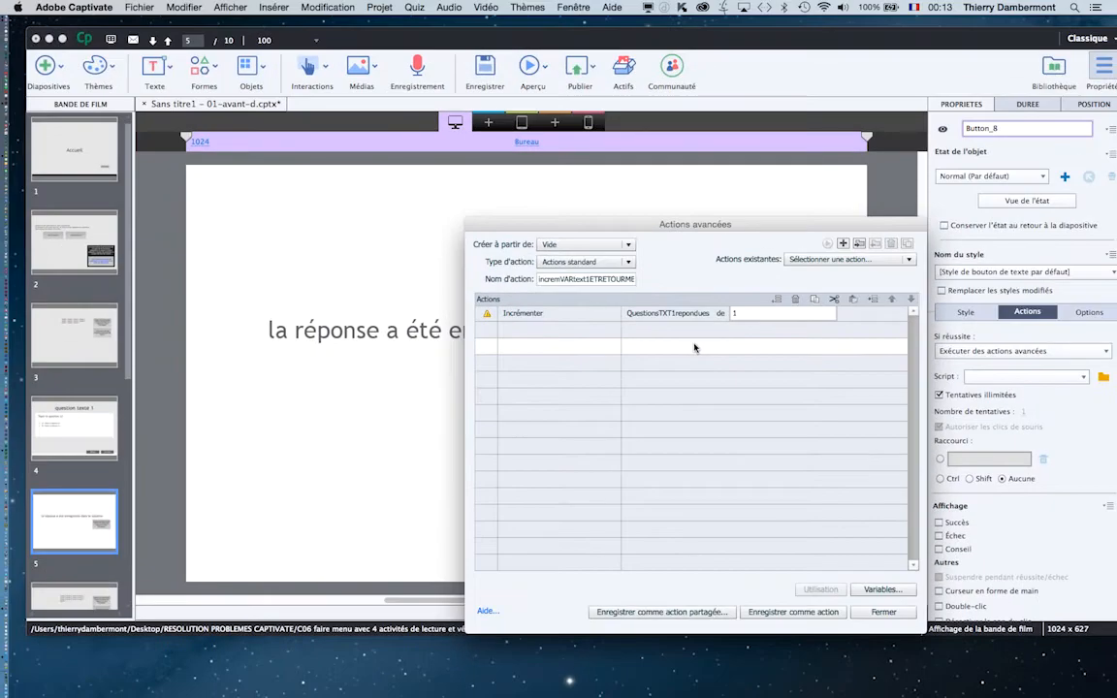
Add a second action, Aller à la diapositive, that goes to 2 Slide 2
{"action": "left_click_drag", "start_coordinate": [623, 228], "coordinate": [467, 170]}
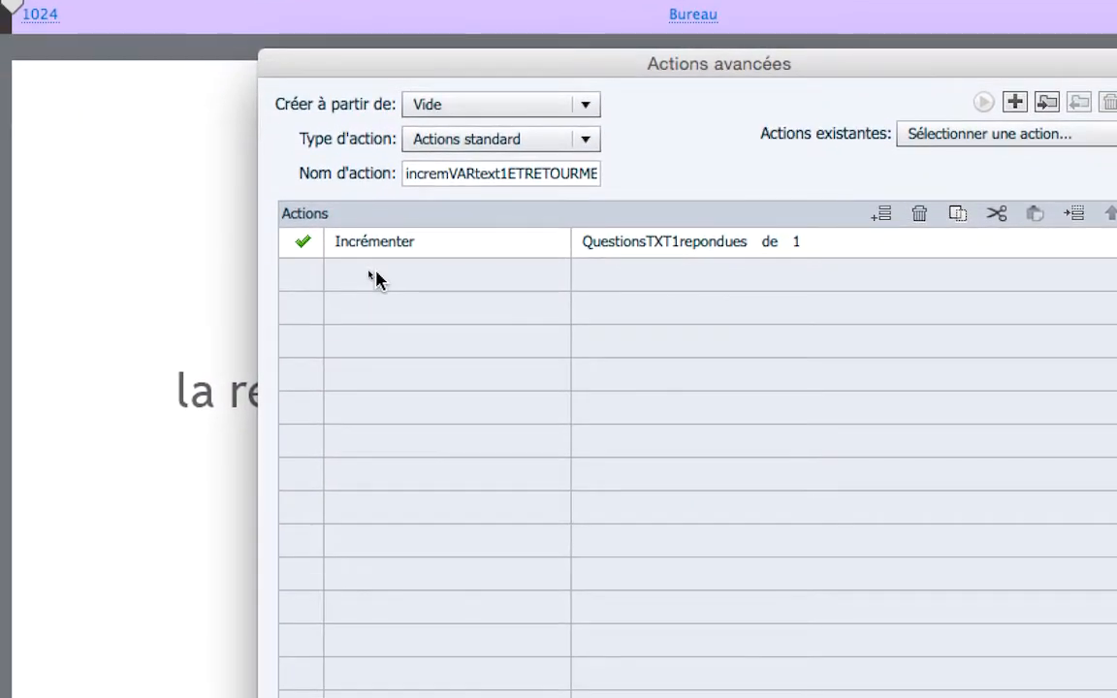
{"action": "double_click", "coordinate": [376, 279]}
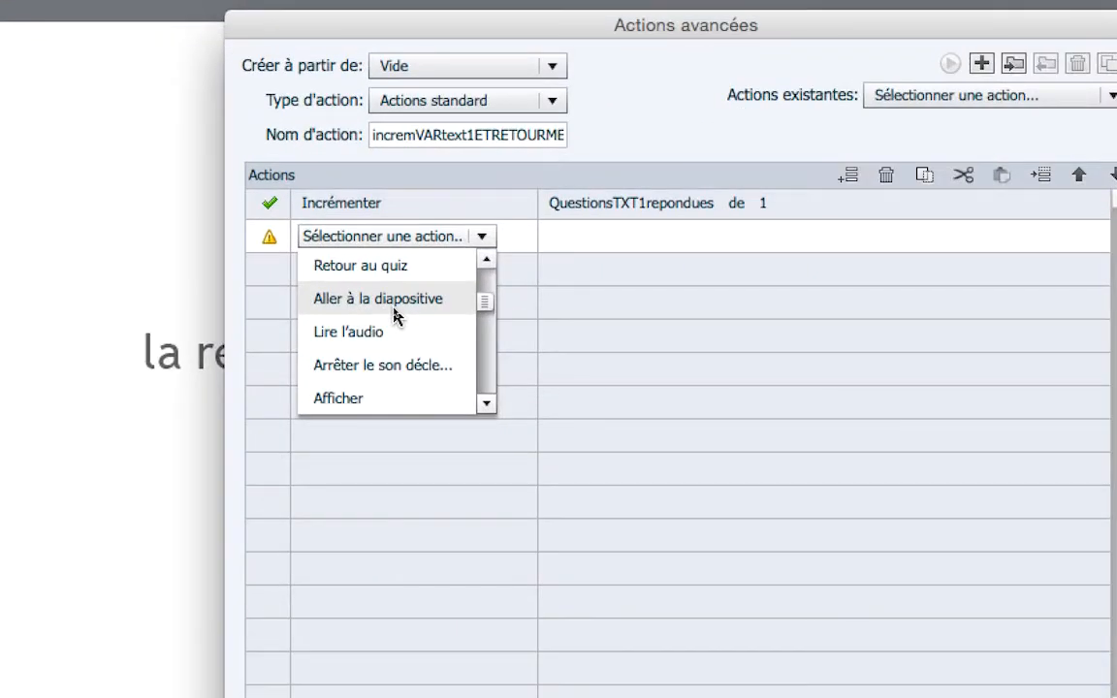
{"action": "left_click", "coordinate": [394, 311]}
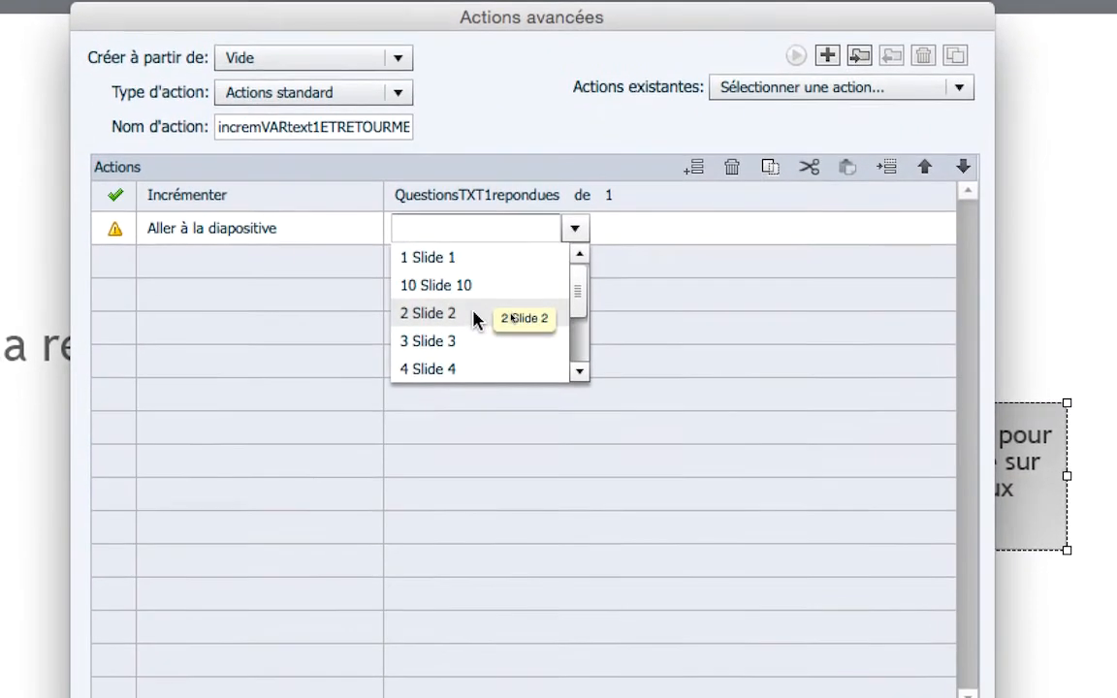
{"action": "left_click", "coordinate": [474, 317]}
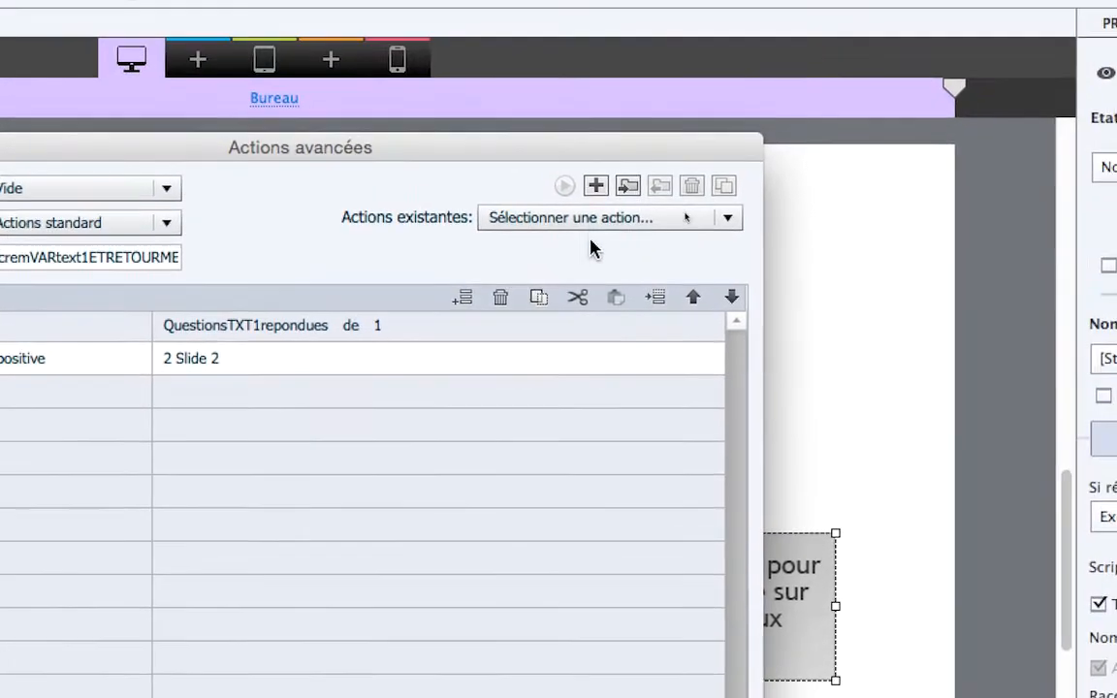
Save the script as the advanced action incremVARtext1ETRETOURMENU
{"action": "left_click", "coordinate": [853, 114]}
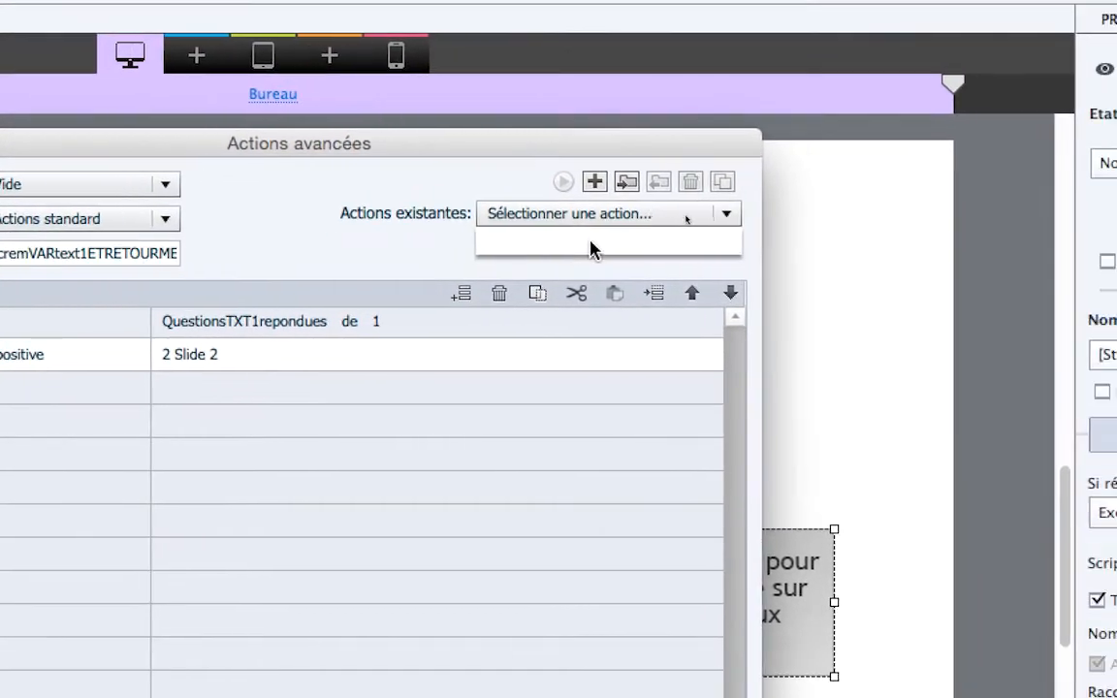
{"action": "left_click", "coordinate": [567, 218]}
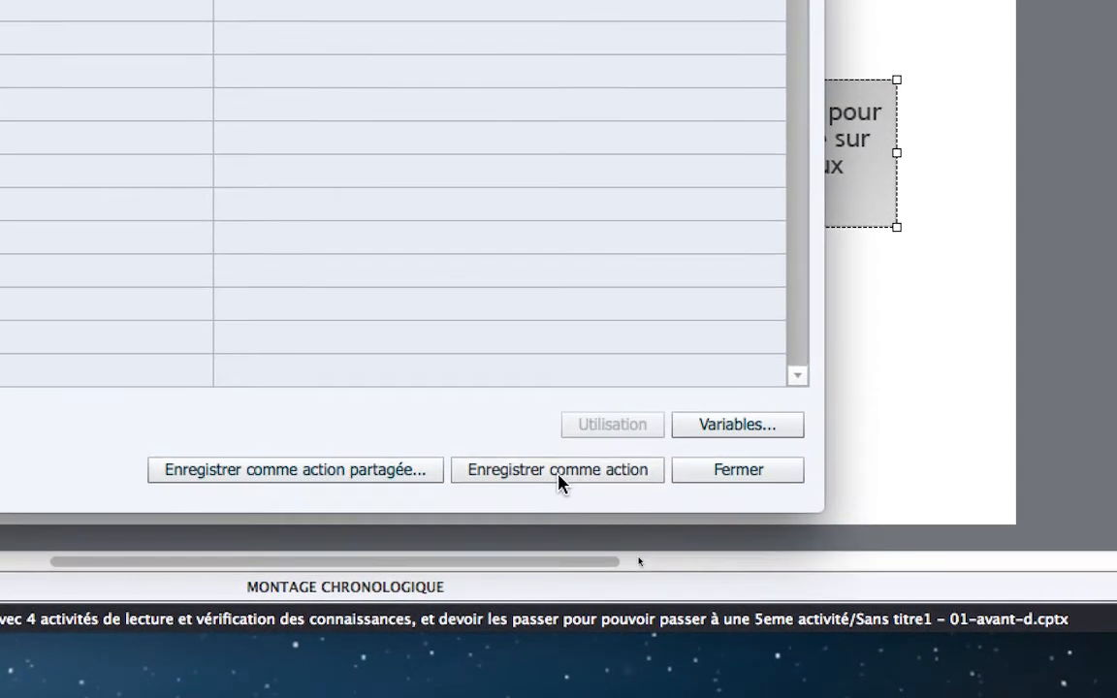
{"action": "left_click", "coordinate": [560, 475]}
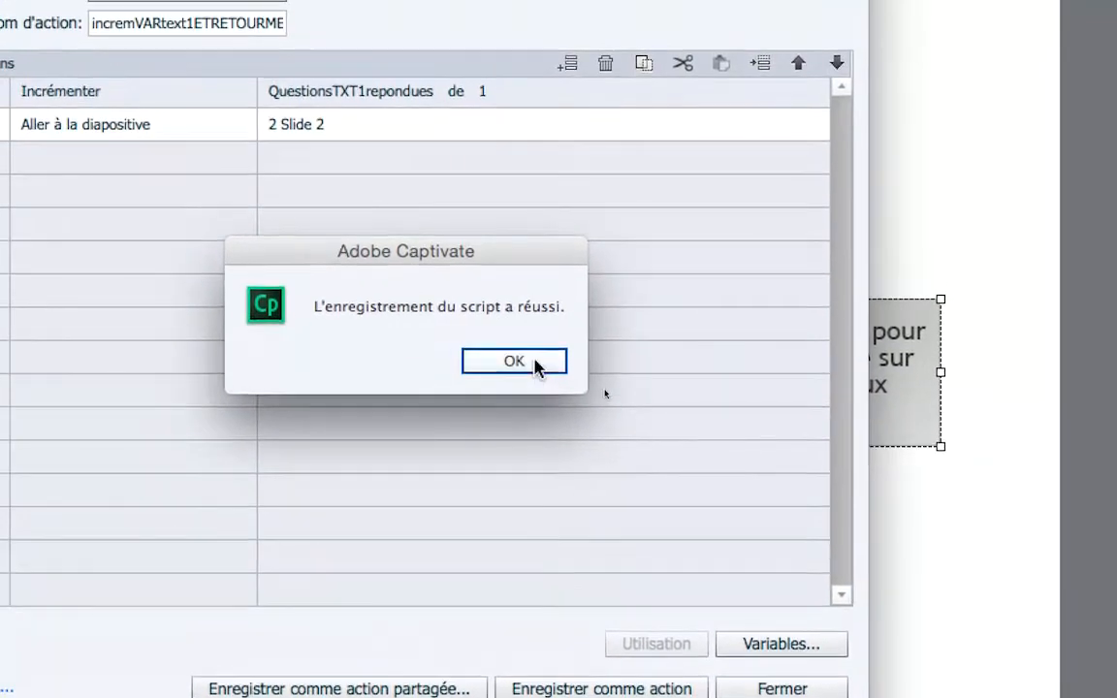
{"action": "left_click", "coordinate": [514, 360]}
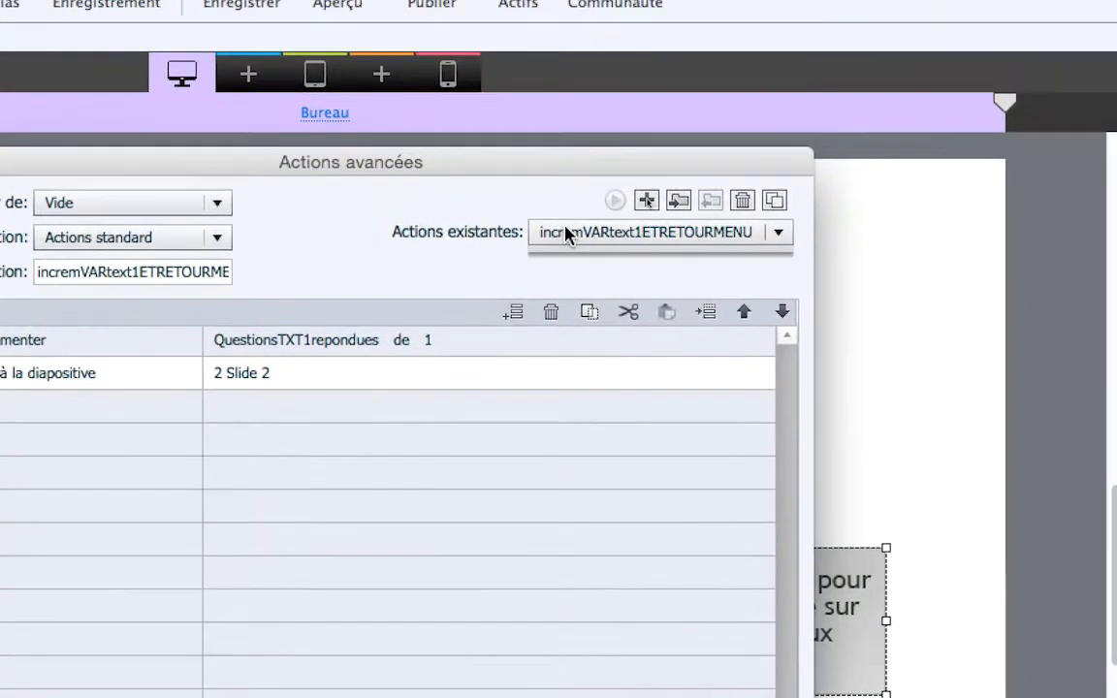
Duplicate the existing advanced action incremVARtext1ETRETOURMENU
{"action": "left_click", "coordinate": [566, 235]}
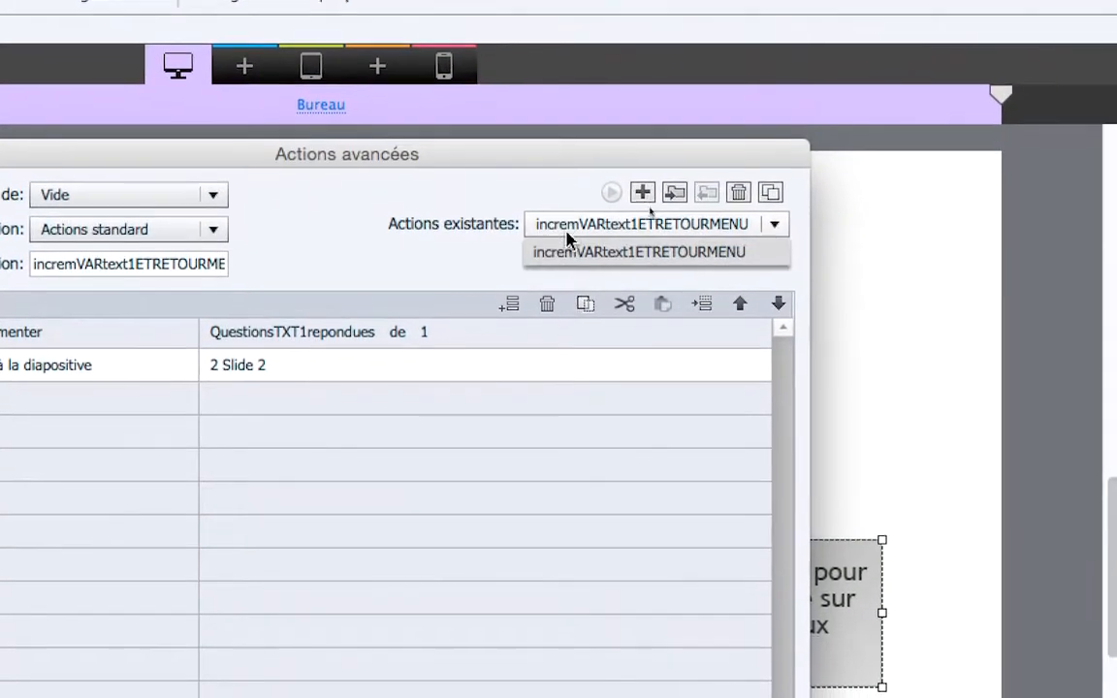
{"action": "left_click", "coordinate": [570, 242]}
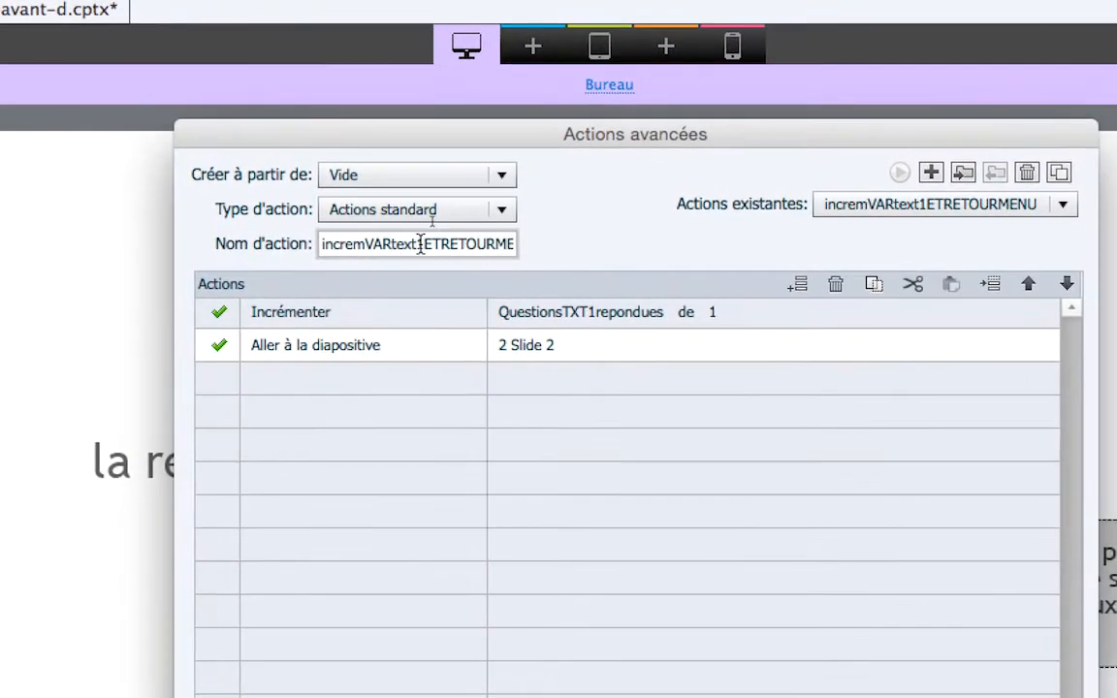
{"action": "left_click_drag", "start_coordinate": [416, 244], "coordinate": [424, 244]}
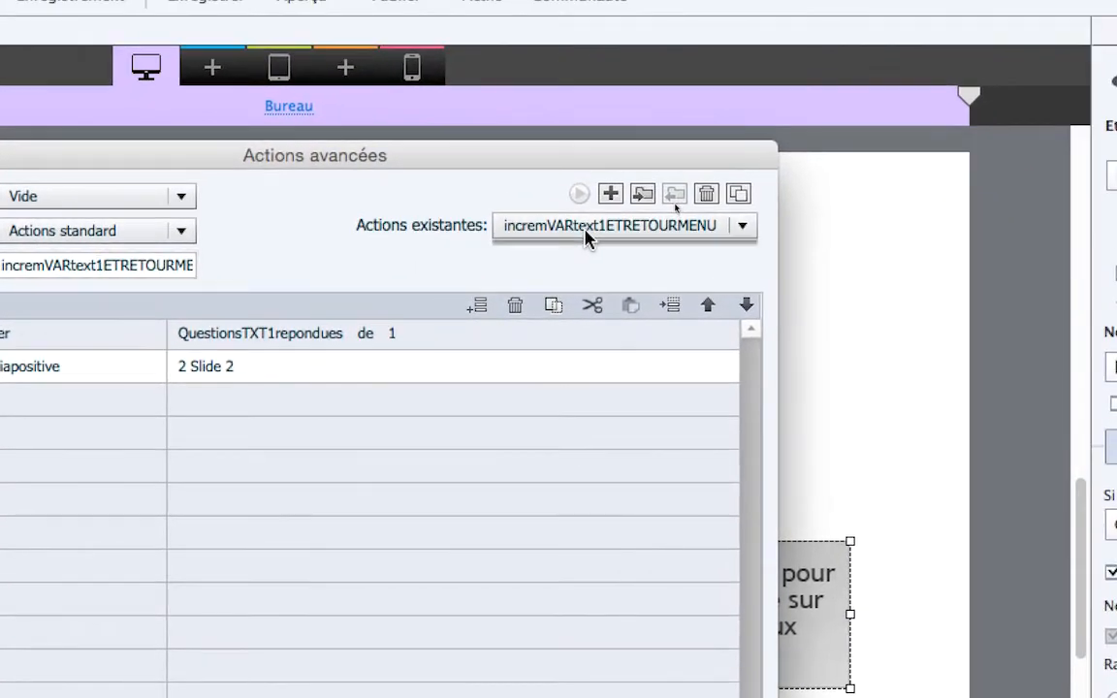
{"action": "left_click", "coordinate": [585, 239]}
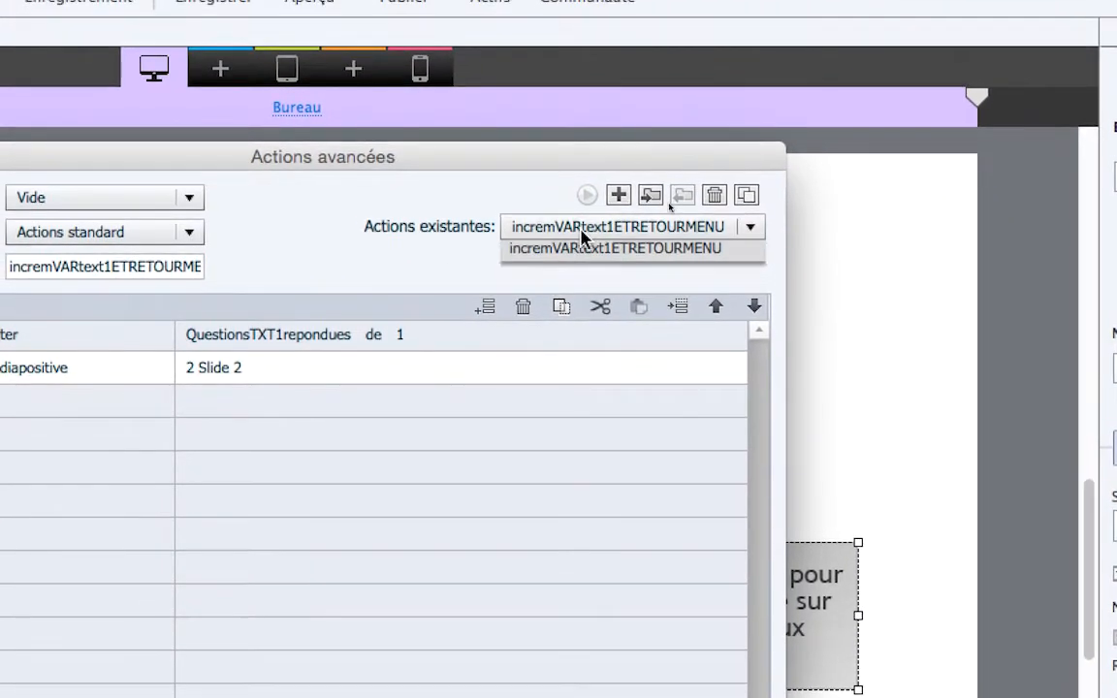
{"action": "left_click", "coordinate": [519, 242]}
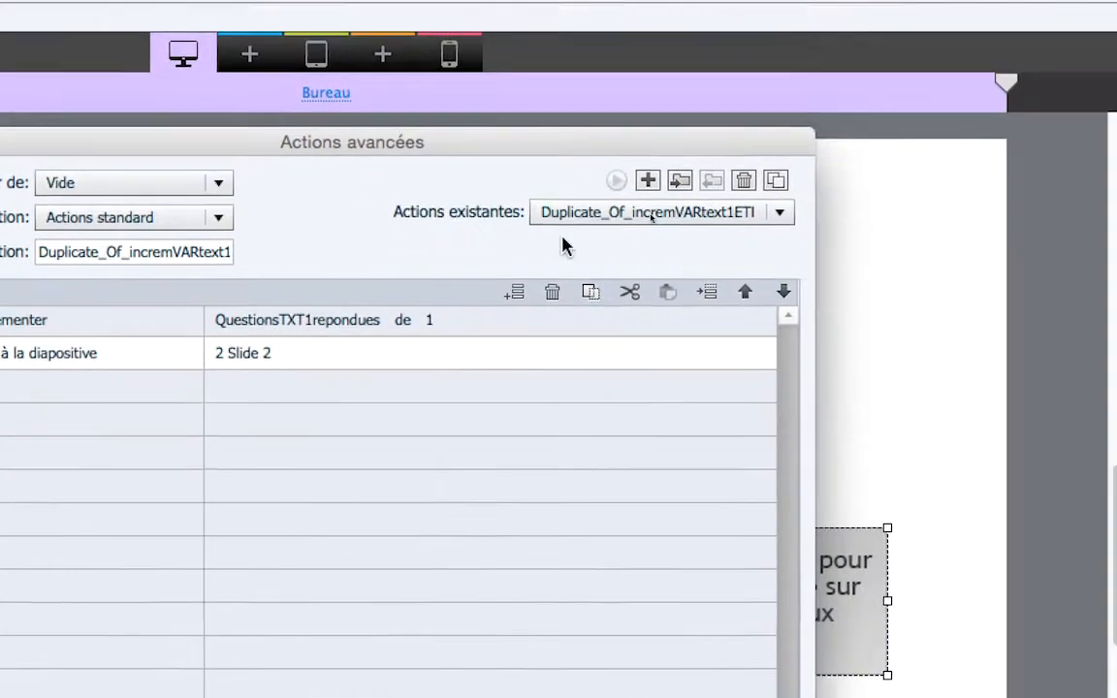
{"action": "left_click", "coordinate": [610, 215]}
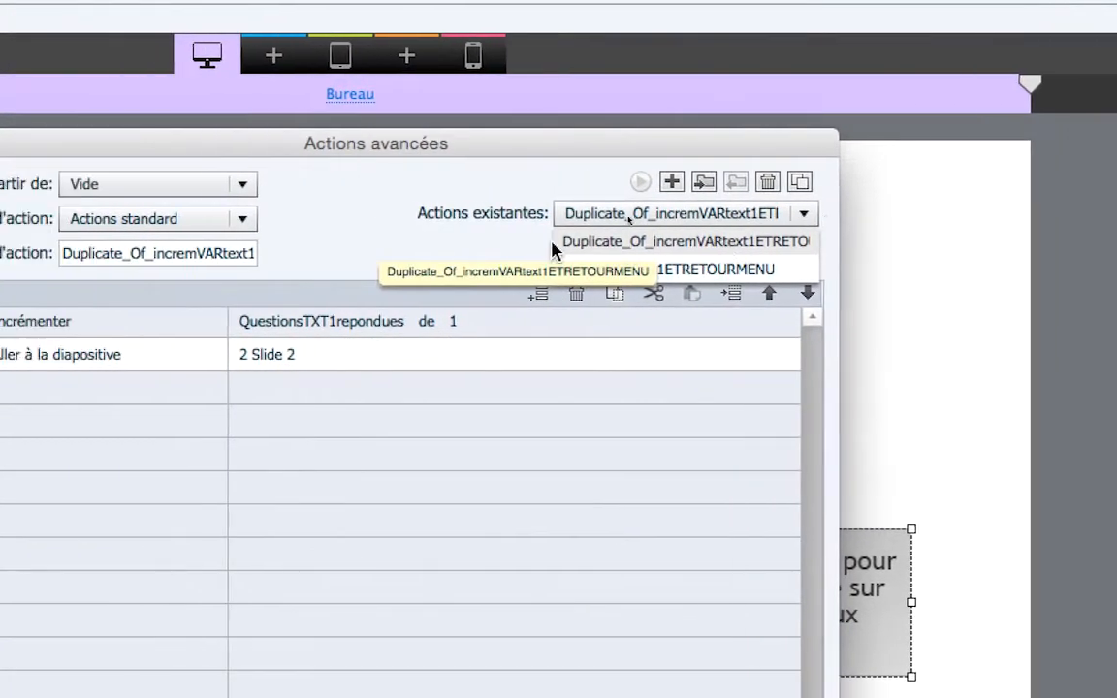
{"action": "left_click", "coordinate": [249, 248]}
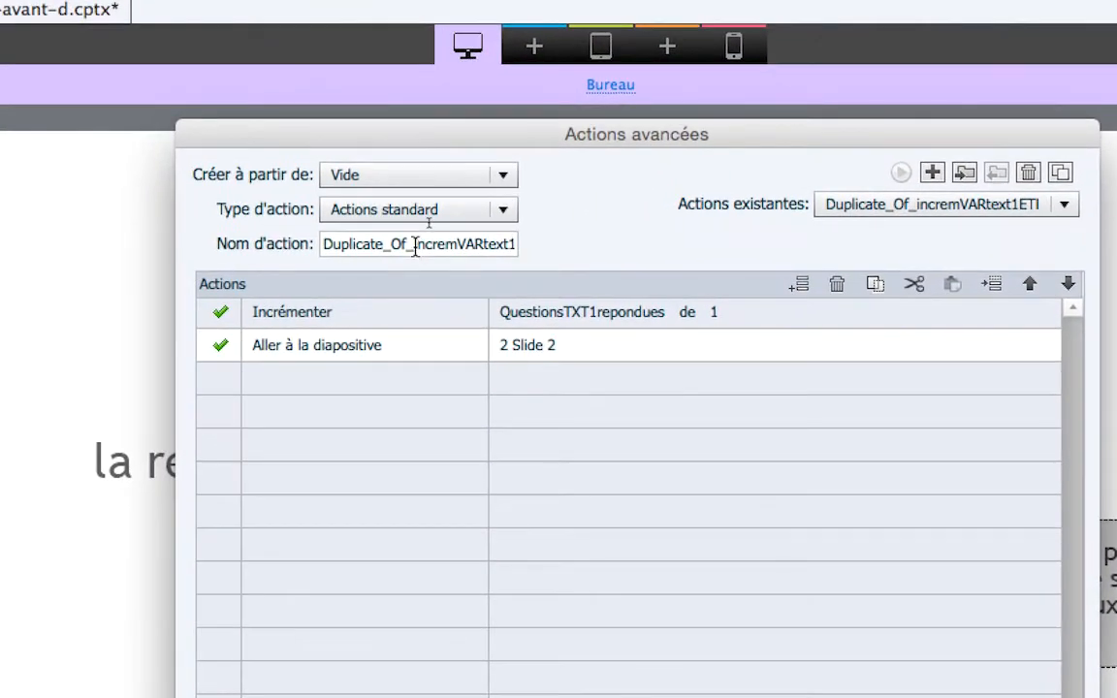
Rename the duplicated advanced action as incremVARtext2ETRETOURMENU
{"action": "left_click_drag", "start_coordinate": [415, 247], "coordinate": [321, 249]}
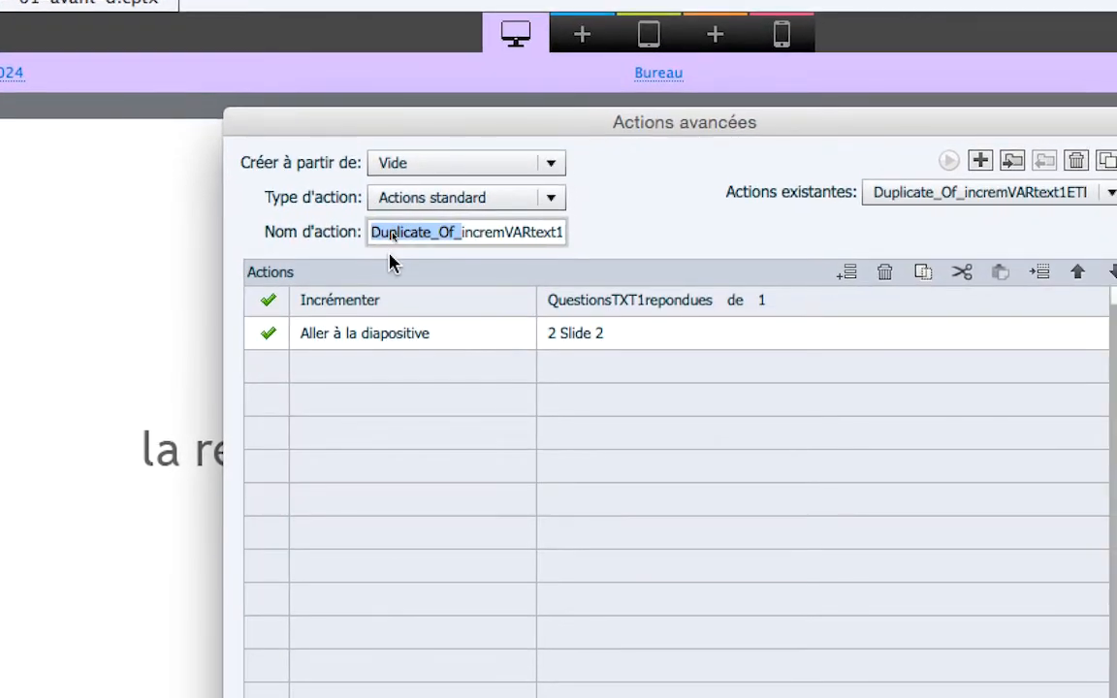
{"action": "key", "text": "BackSpace"}
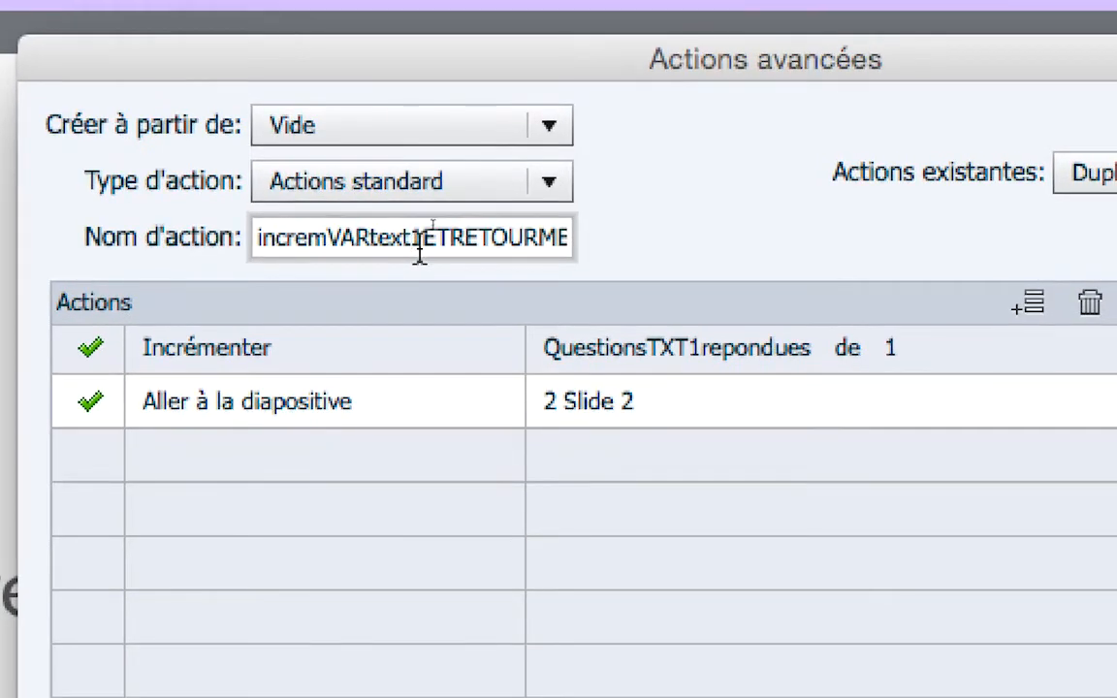
{"action": "key", "text": "shift+Left"}
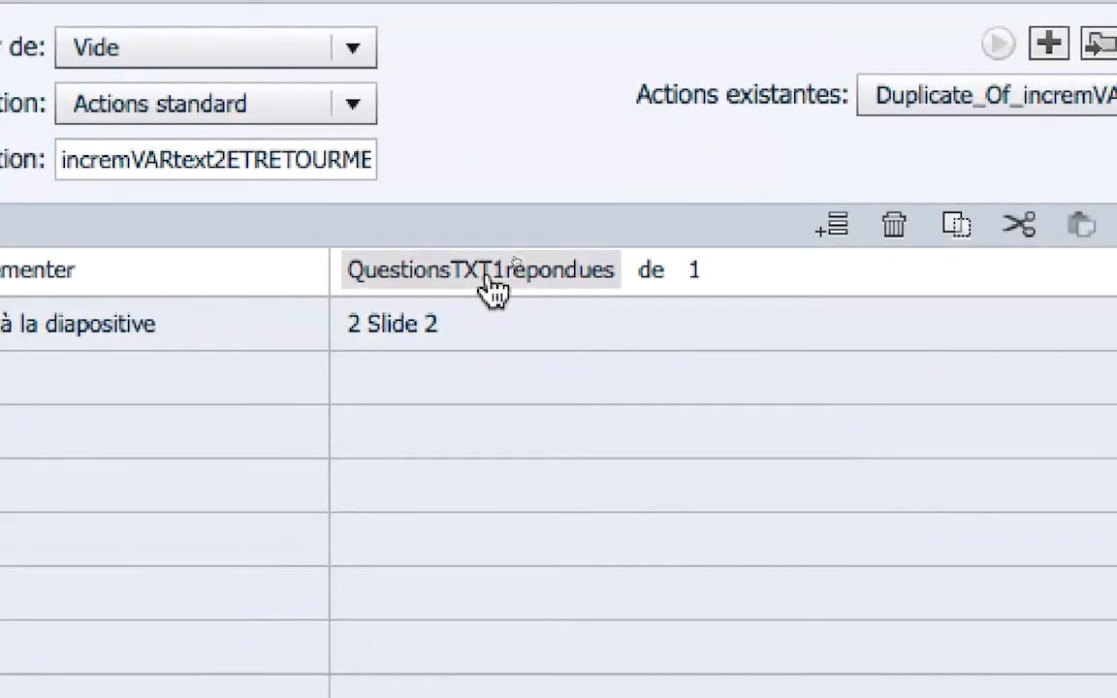
Change the variable of the Incrémenter action to QuestionsTXT2repondues and update the advanced action
{"action": "left_click", "coordinate": [490, 275]}
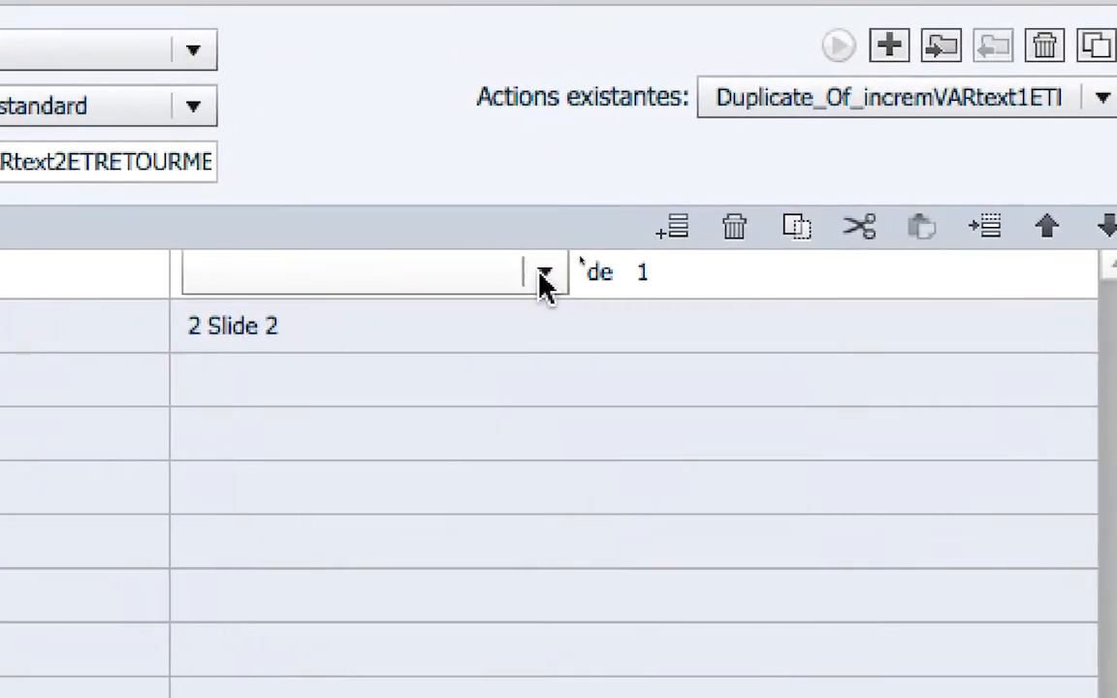
{"action": "left_click", "coordinate": [543, 275]}
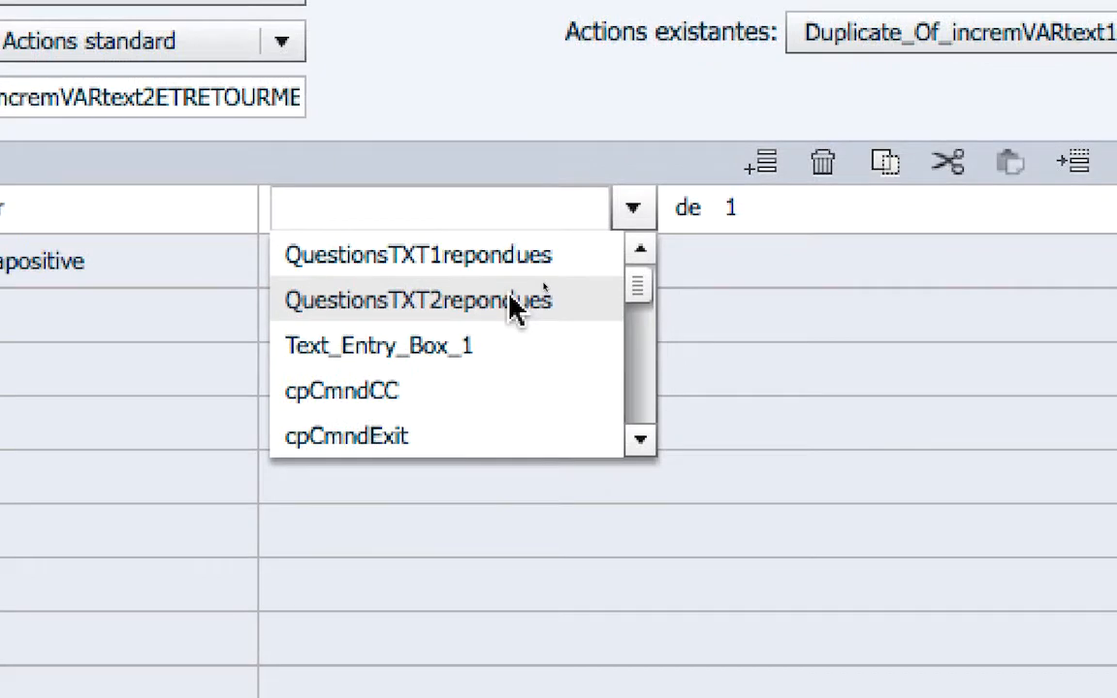
{"action": "left_click", "coordinate": [511, 302]}
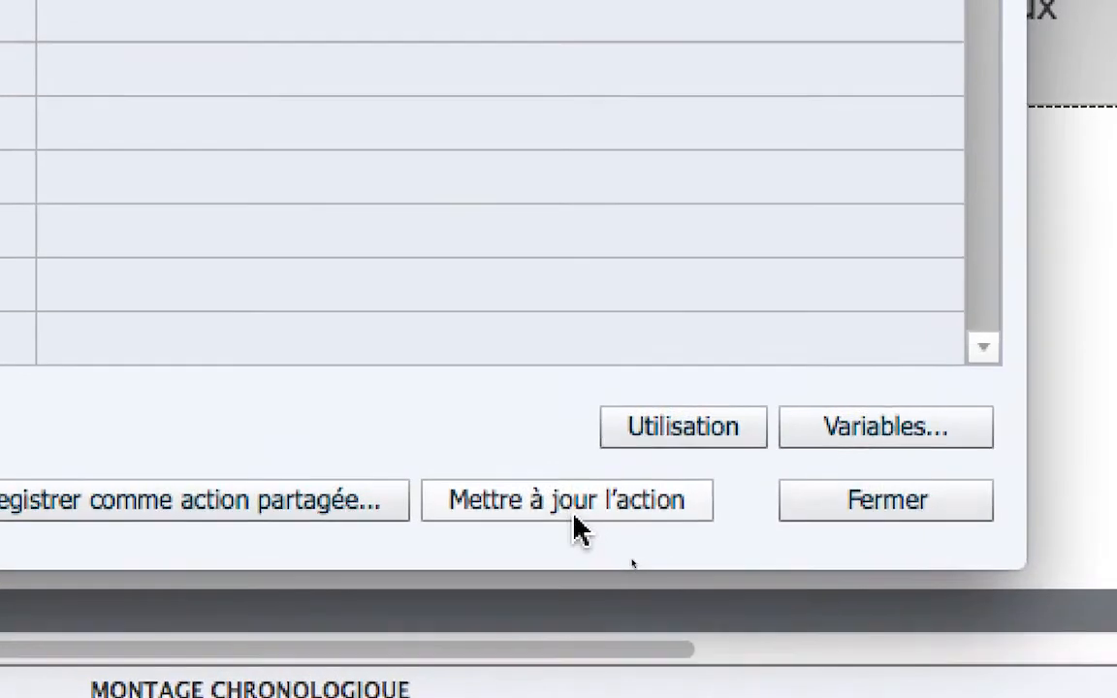
{"action": "left_click", "coordinate": [575, 526]}
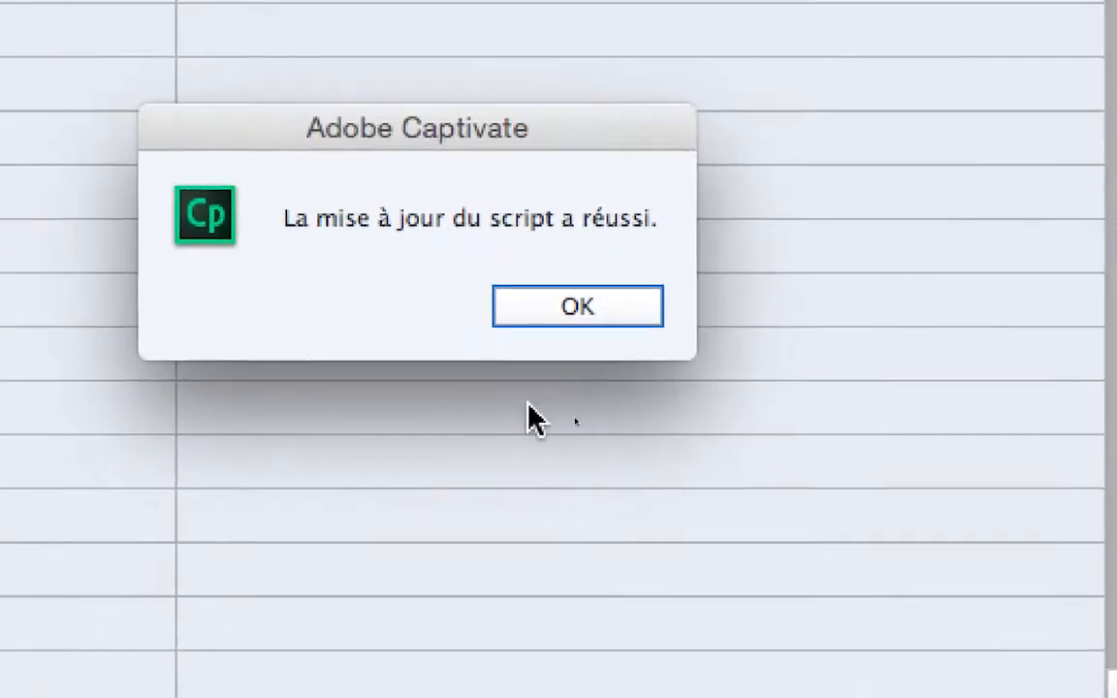
{"action": "left_click", "coordinate": [534, 384]}
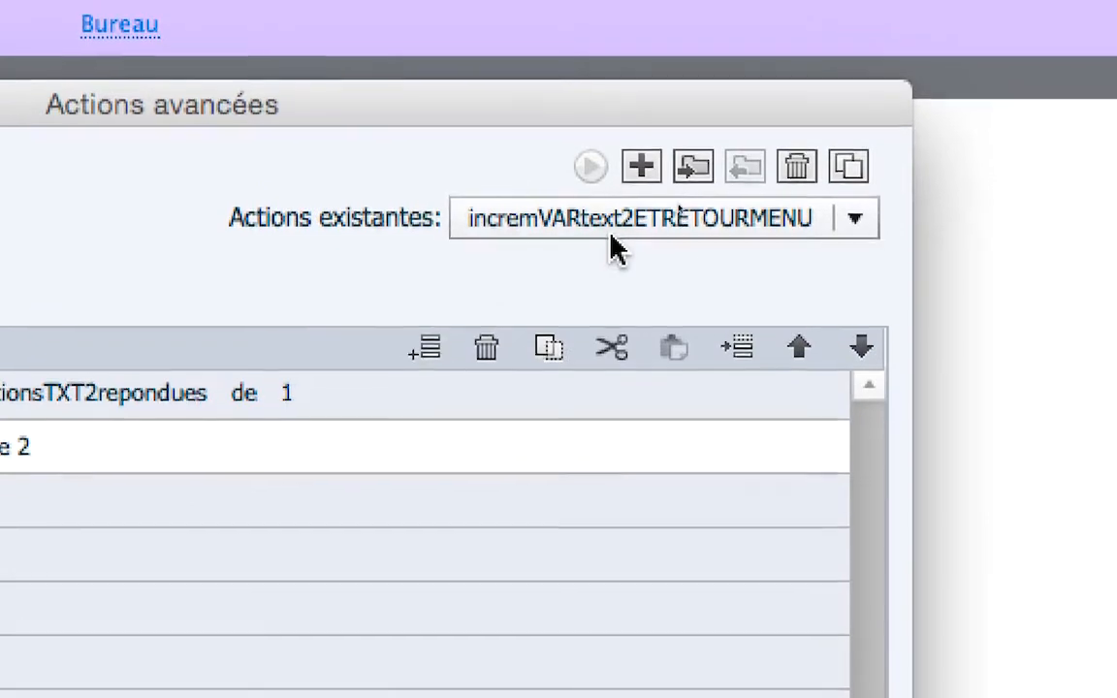
Review the contents of the two existing return-to-menu actions, for text 1 and text 2, and close the advanced actions dialog
{"action": "left_click", "coordinate": [610, 213]}
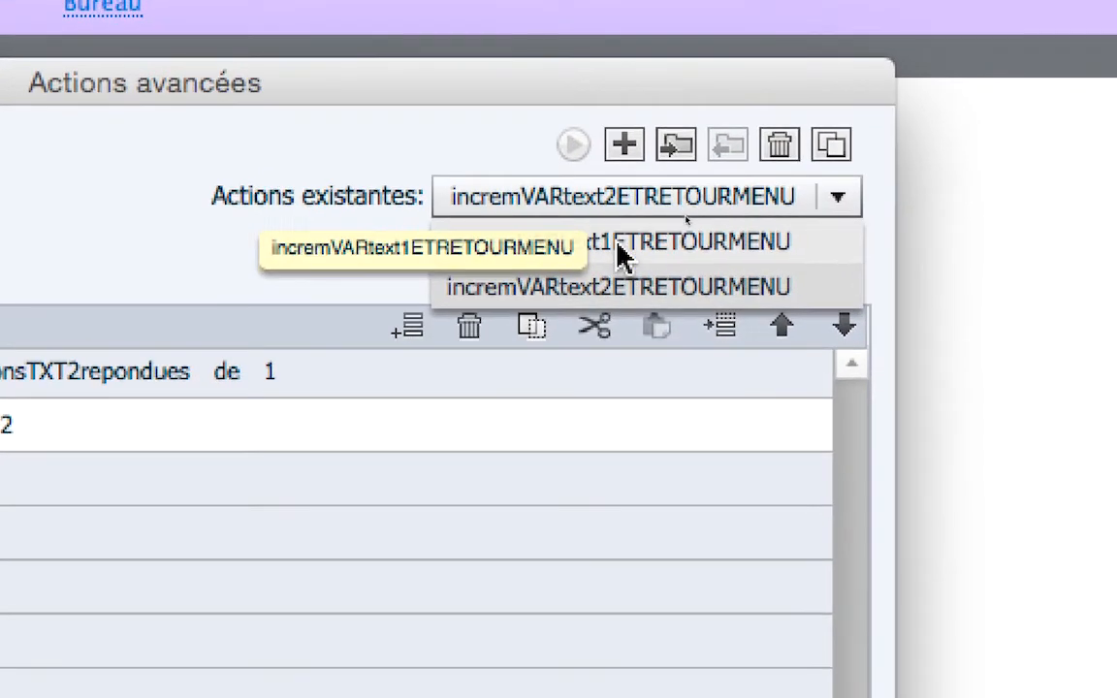
{"action": "left_click", "coordinate": [617, 252]}
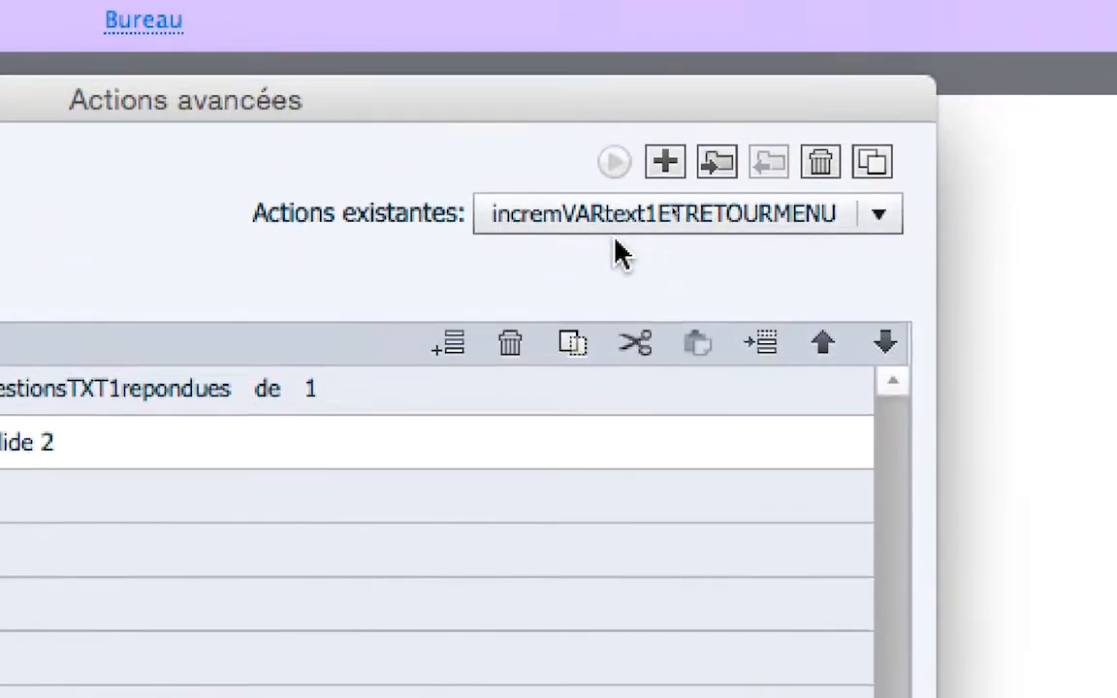
{"action": "left_click", "coordinate": [1000, 68]}
{"action": "left_click", "coordinate": [615, 233]}
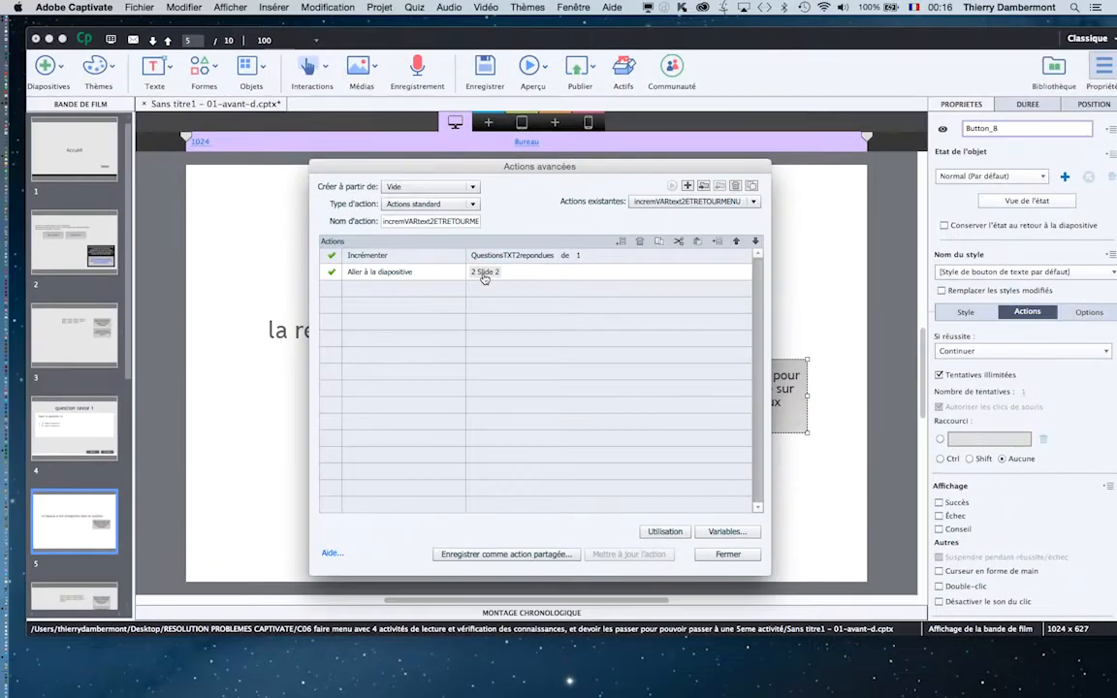
{"action": "left_click", "coordinate": [727, 553]}
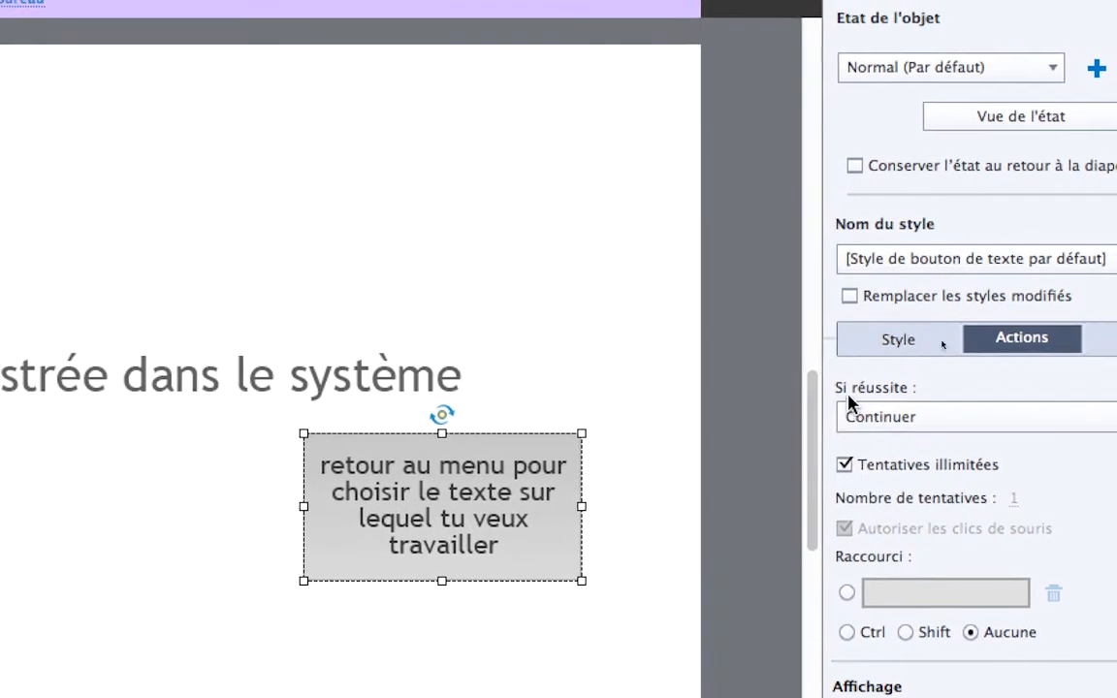
Set slide 5's return-to-menu button to execute advanced actions on success (Exécuter des actions avancées), with the script incremVARtext1ETRETOURMENU
{"action": "left_click", "coordinate": [897, 411]}
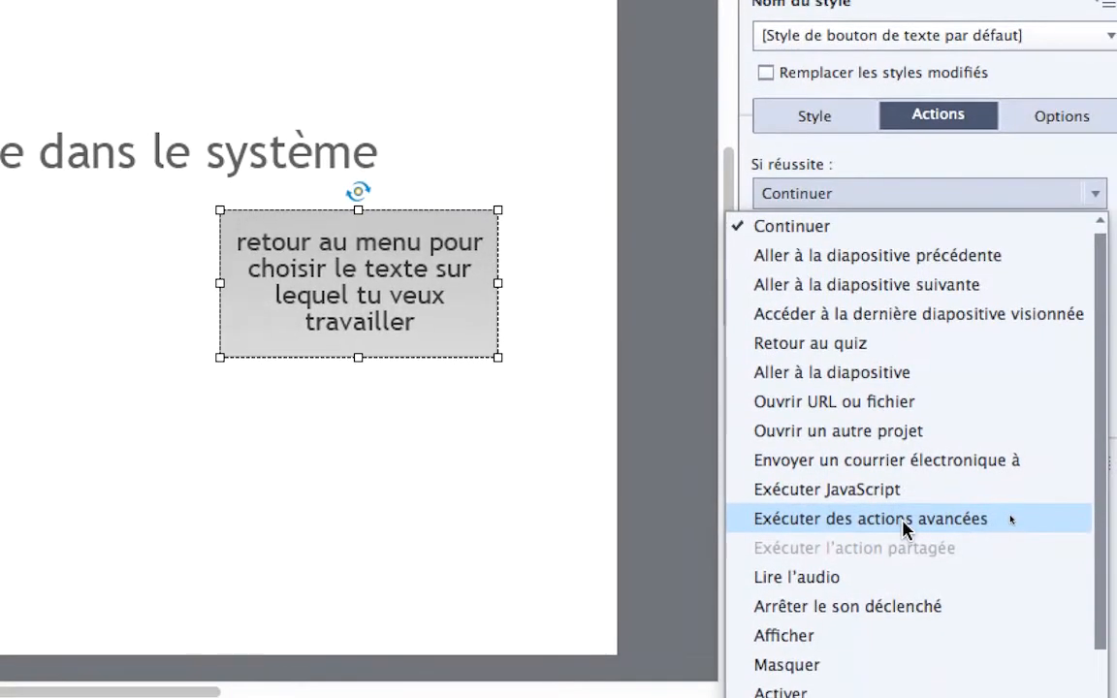
{"action": "left_click", "coordinate": [902, 522]}
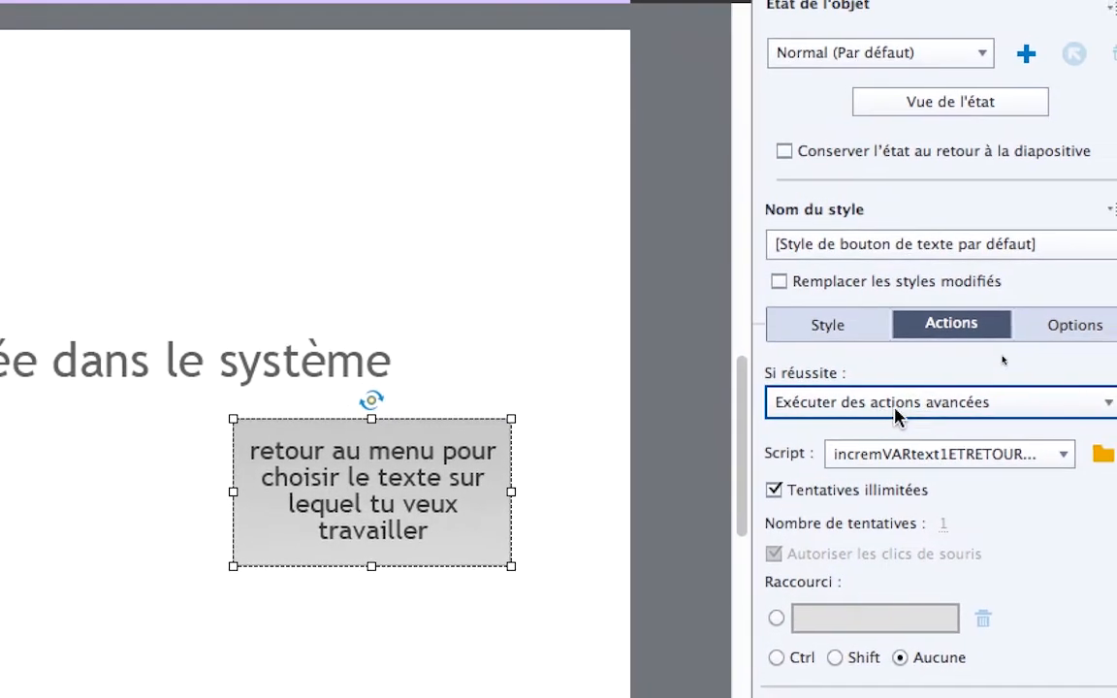
{"action": "left_click", "coordinate": [936, 434]}
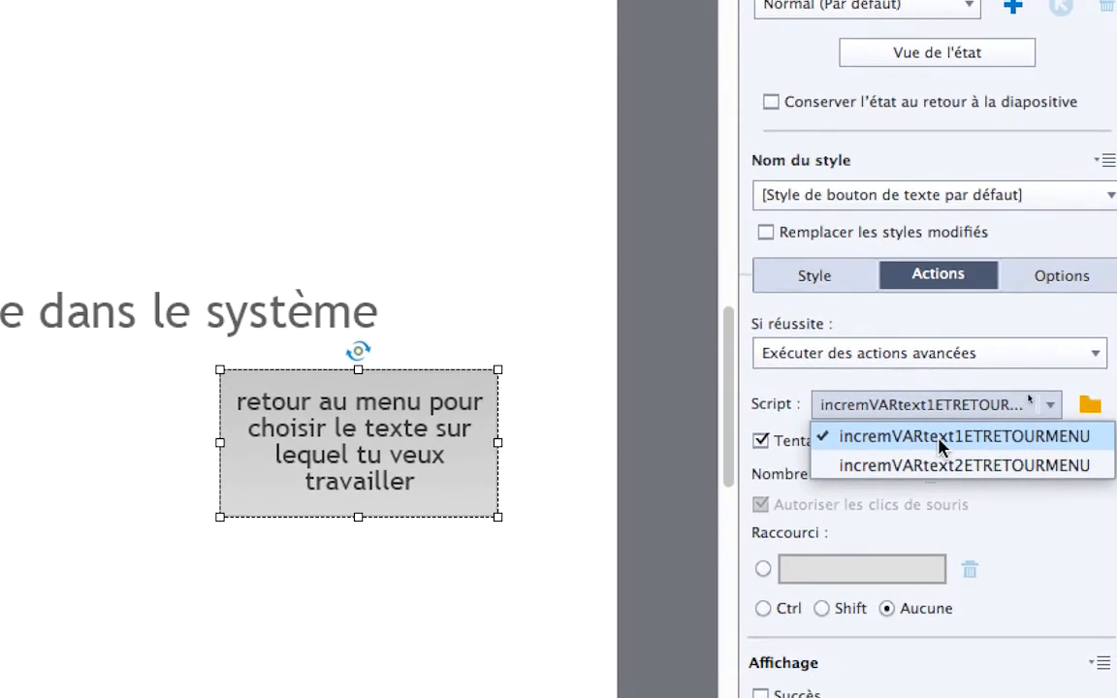
{"action": "left_click", "coordinate": [1008, 438]}
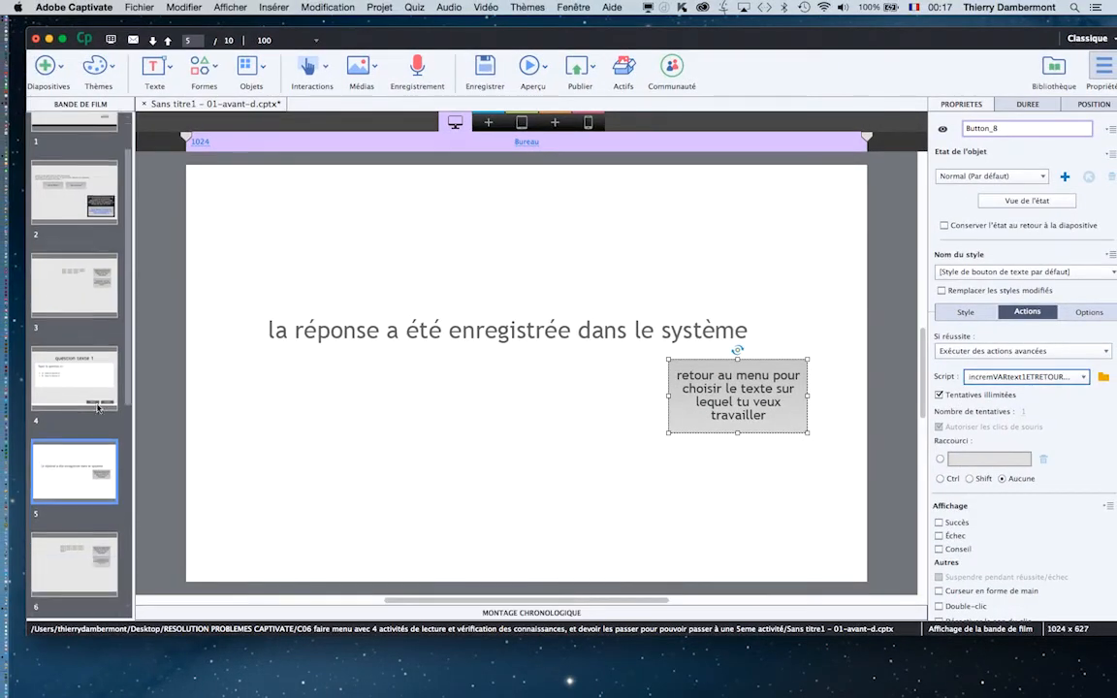
On slide 8, make the return-to-menu button execute the advanced action script incremVARtext2ETRETOURMENU on success
{"action": "scroll", "coordinate": [97, 409], "scroll_direction": "down", "scroll_amount": 5}
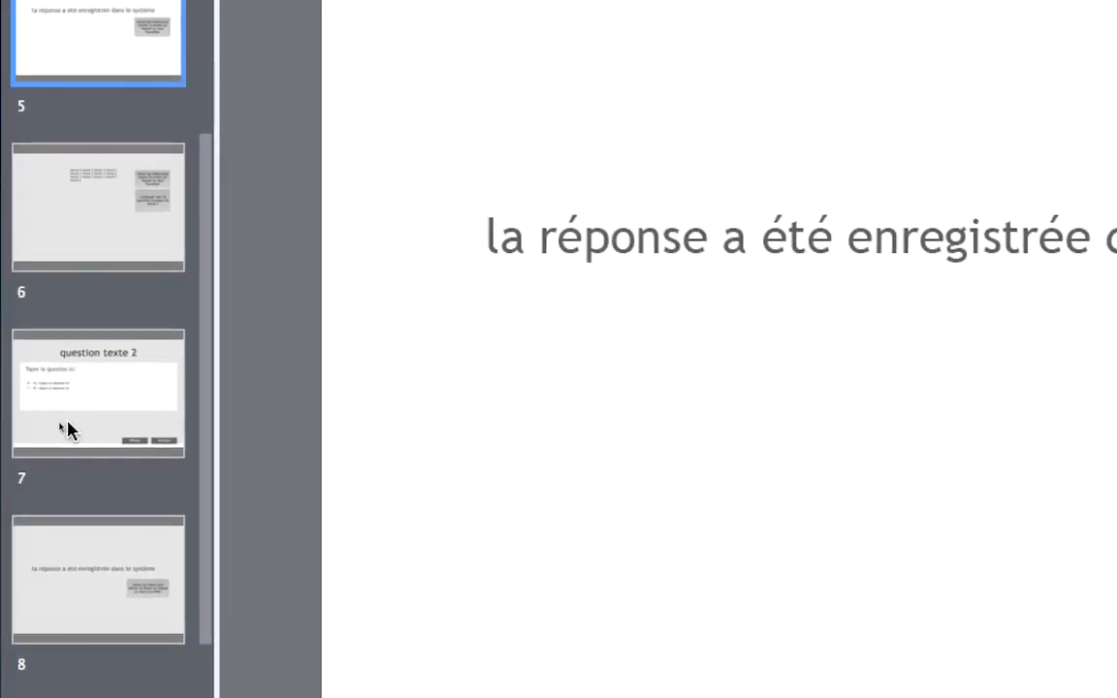
{"action": "left_click", "coordinate": [62, 574]}
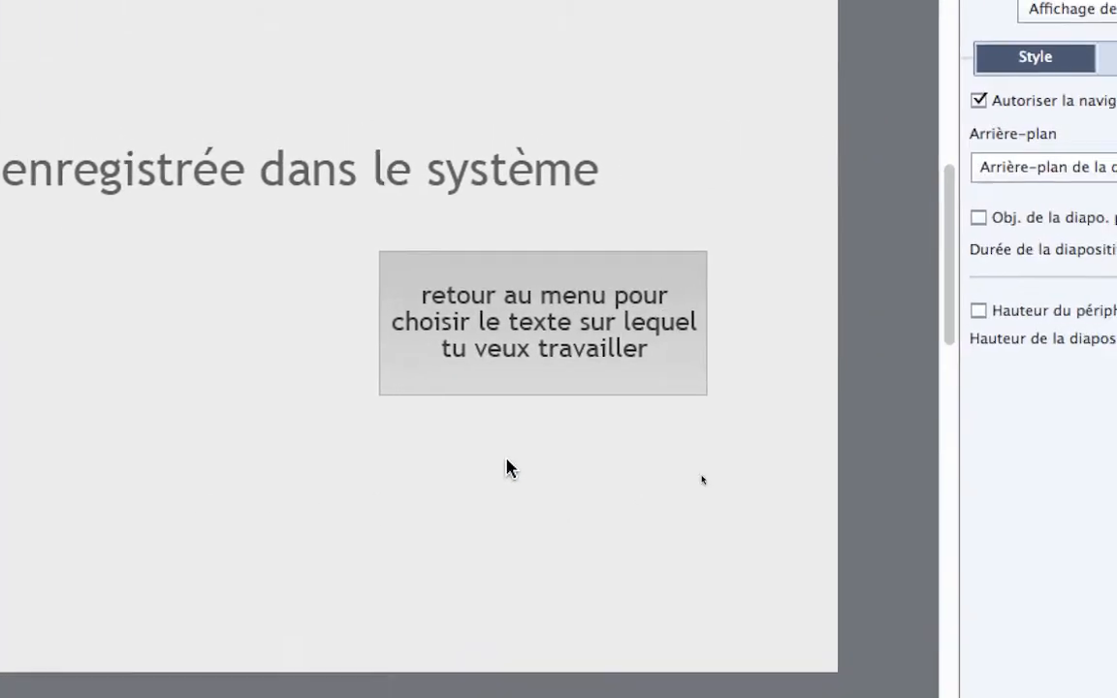
{"action": "left_click", "coordinate": [587, 334]}
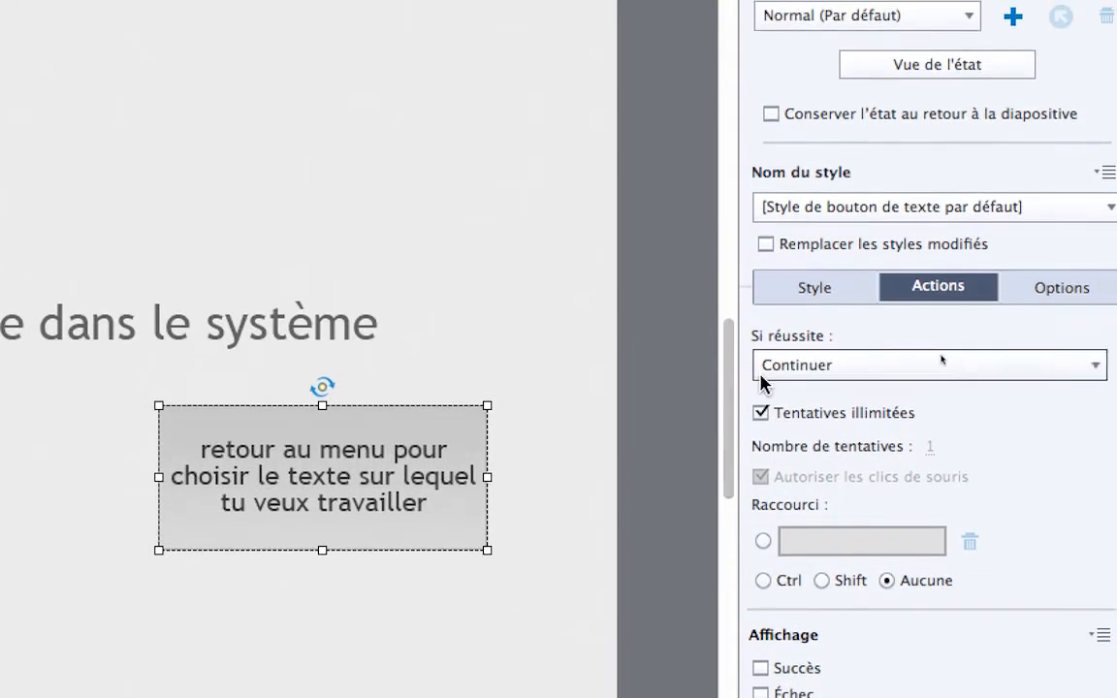
{"action": "left_click", "coordinate": [960, 296]}
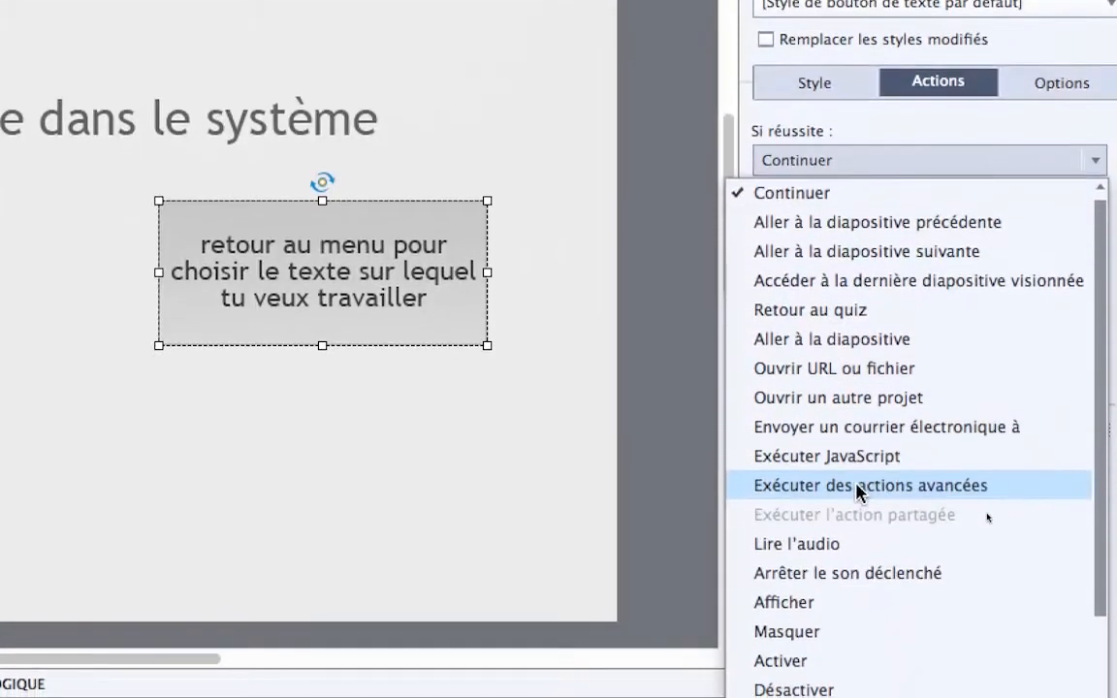
{"action": "left_click", "coordinate": [860, 694]}
{"action": "left_click", "coordinate": [914, 218]}
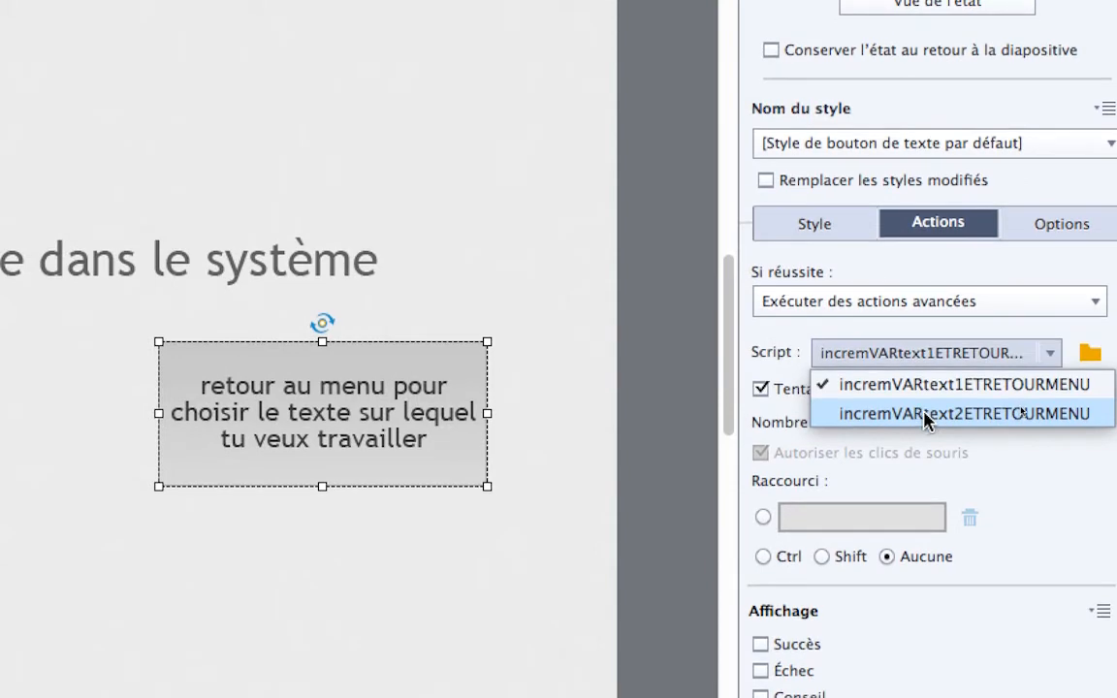
{"action": "left_click", "coordinate": [1008, 419]}
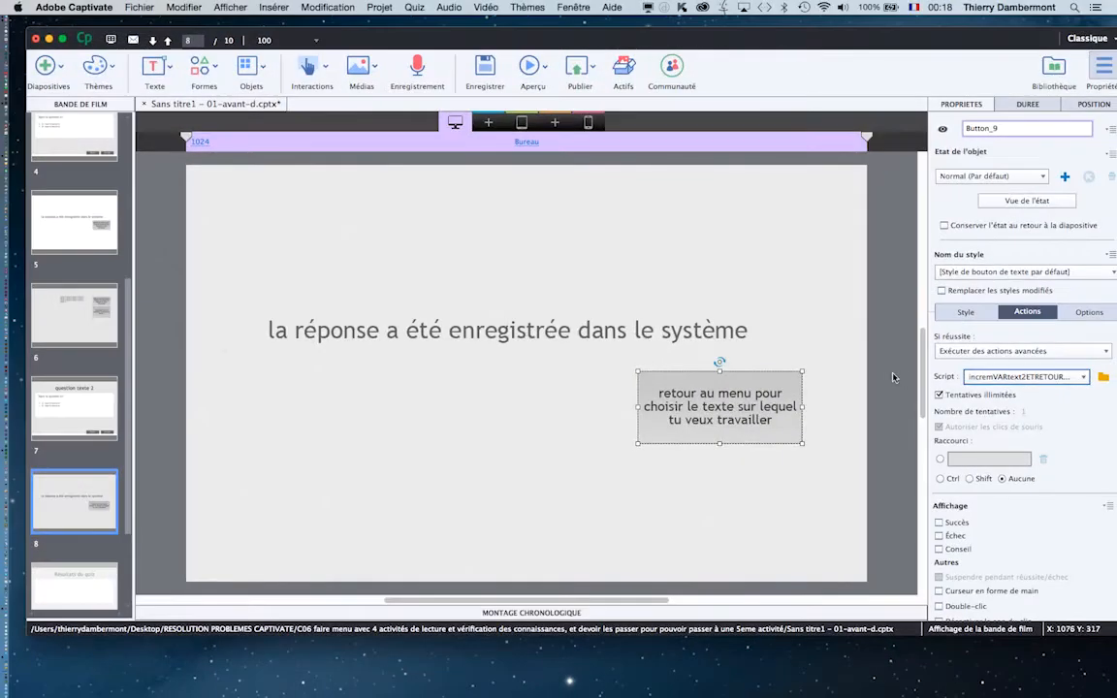
{"action": "left_click", "coordinate": [715, 383]}
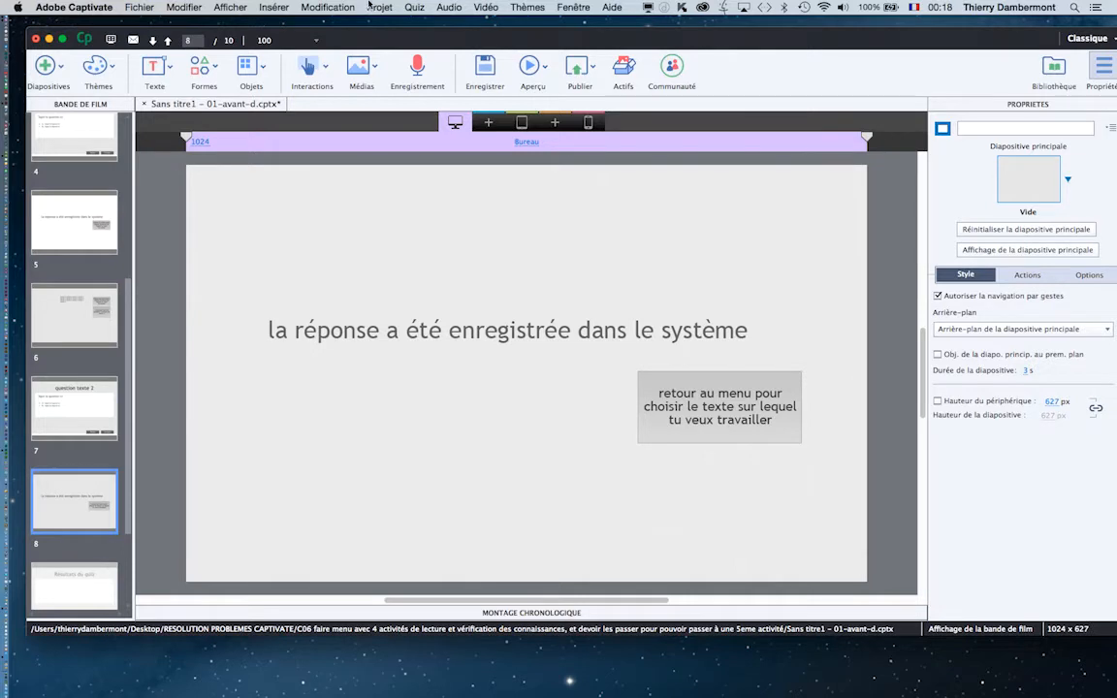
From menu slide 2, start a new advanced action and set its type to Actions de condition
{"action": "scroll", "coordinate": [83, 222], "scroll_direction": "up", "scroll_amount": 5}
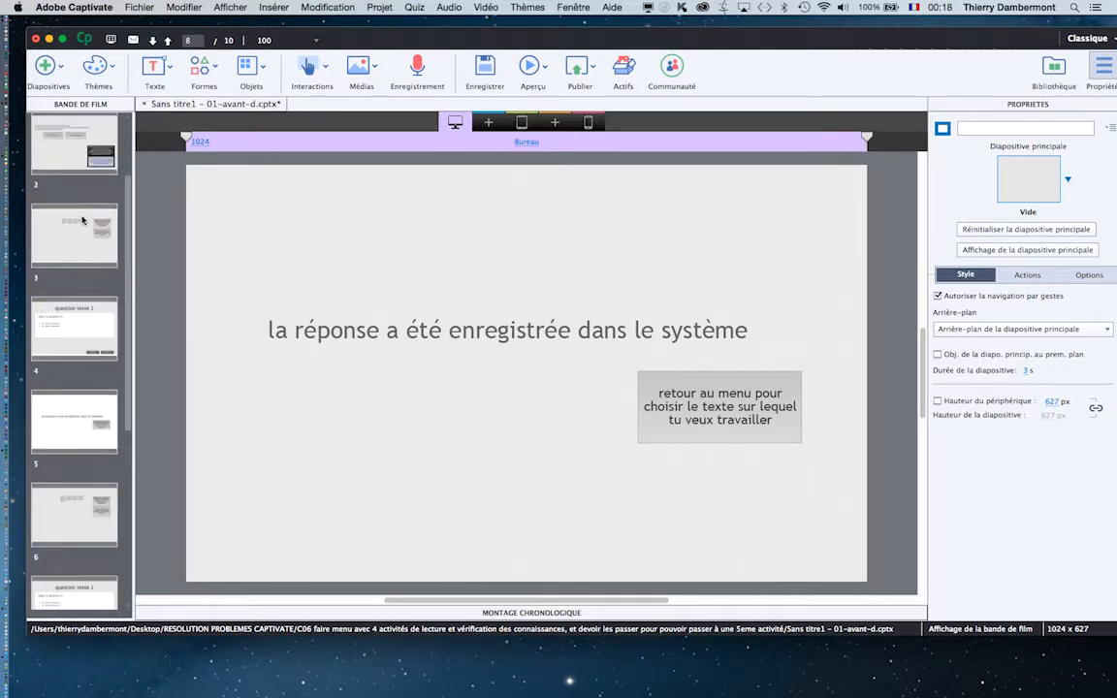
{"action": "left_click", "coordinate": [58, 165]}
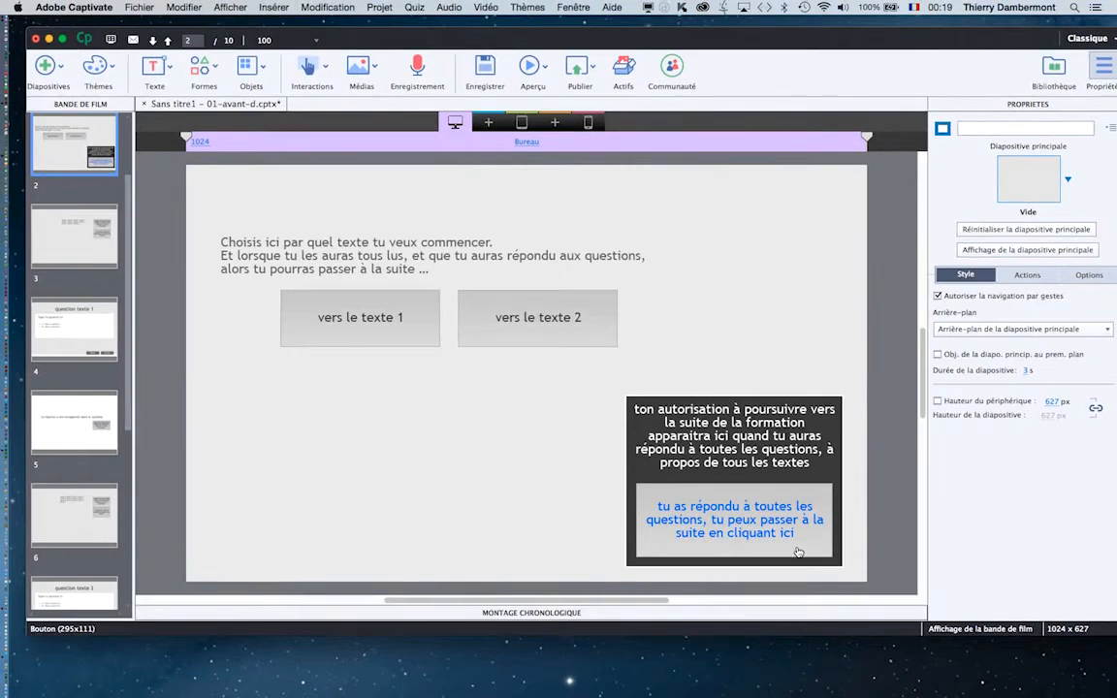
{"action": "left_click", "coordinate": [379, 7]}
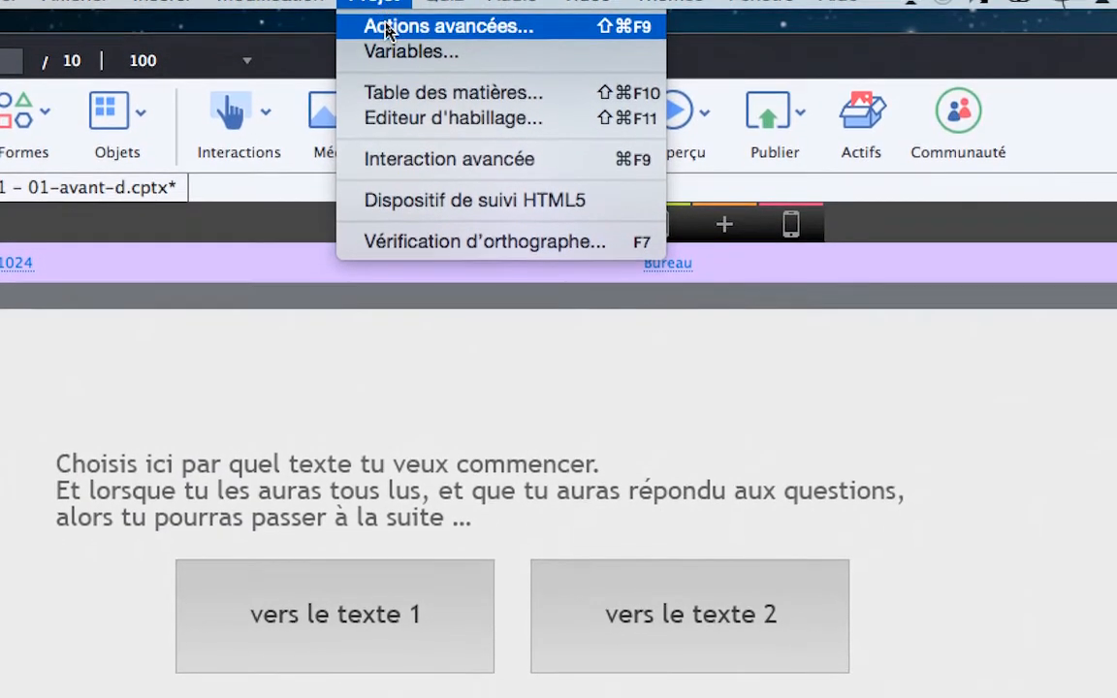
{"action": "left_click", "coordinate": [386, 24]}
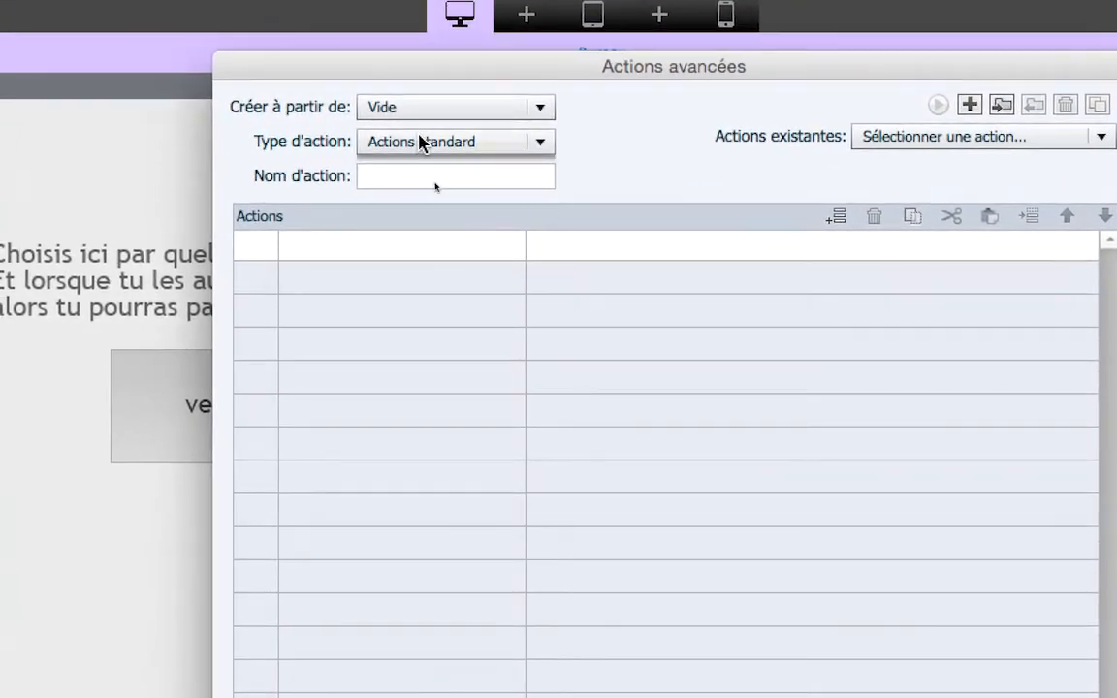
{"action": "left_click", "coordinate": [421, 142]}
{"action": "left_click", "coordinate": [452, 196]}
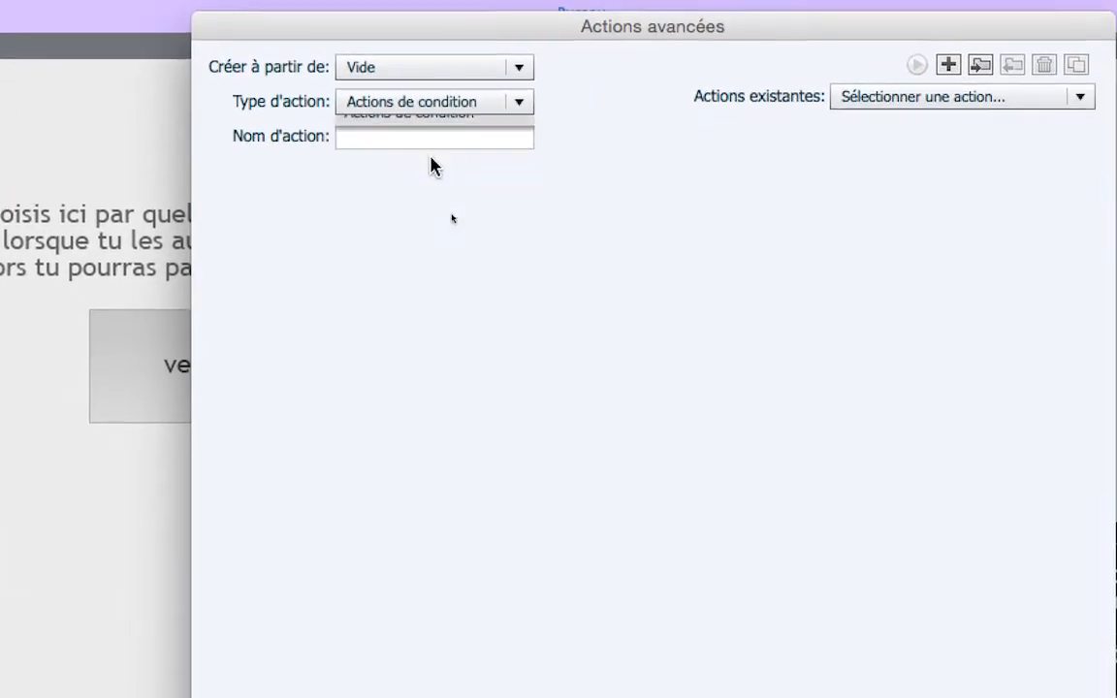
Name the new conditional action verifSIVARSONTA1
{"action": "left_click", "coordinate": [357, 140]}
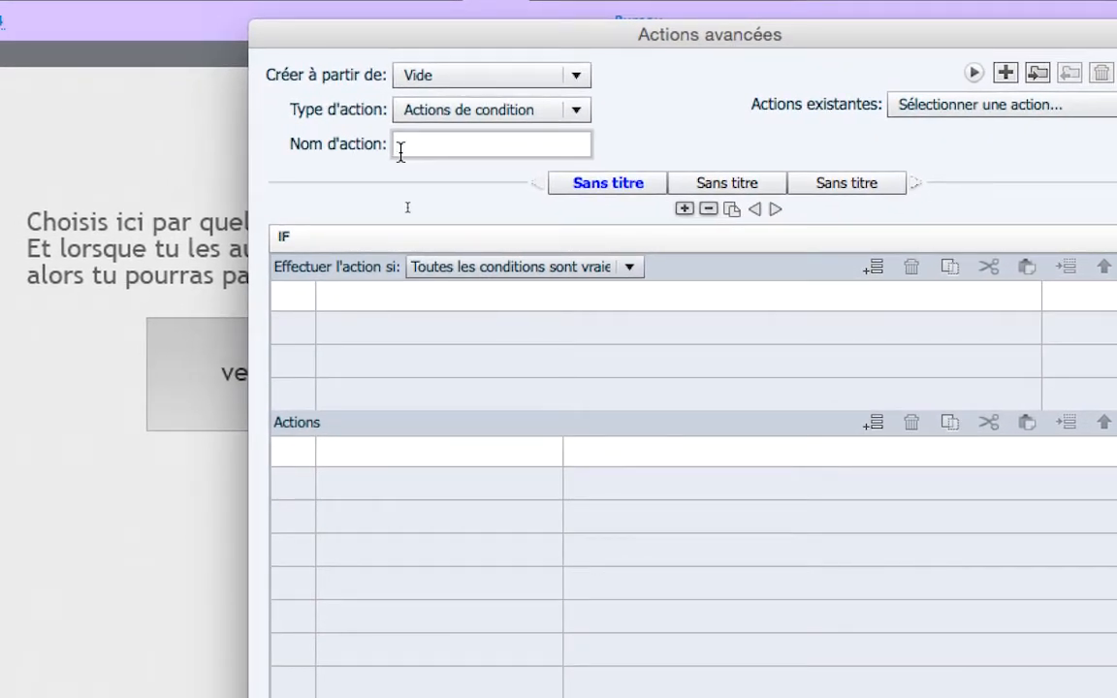
{"action": "type", "text": "verif"}
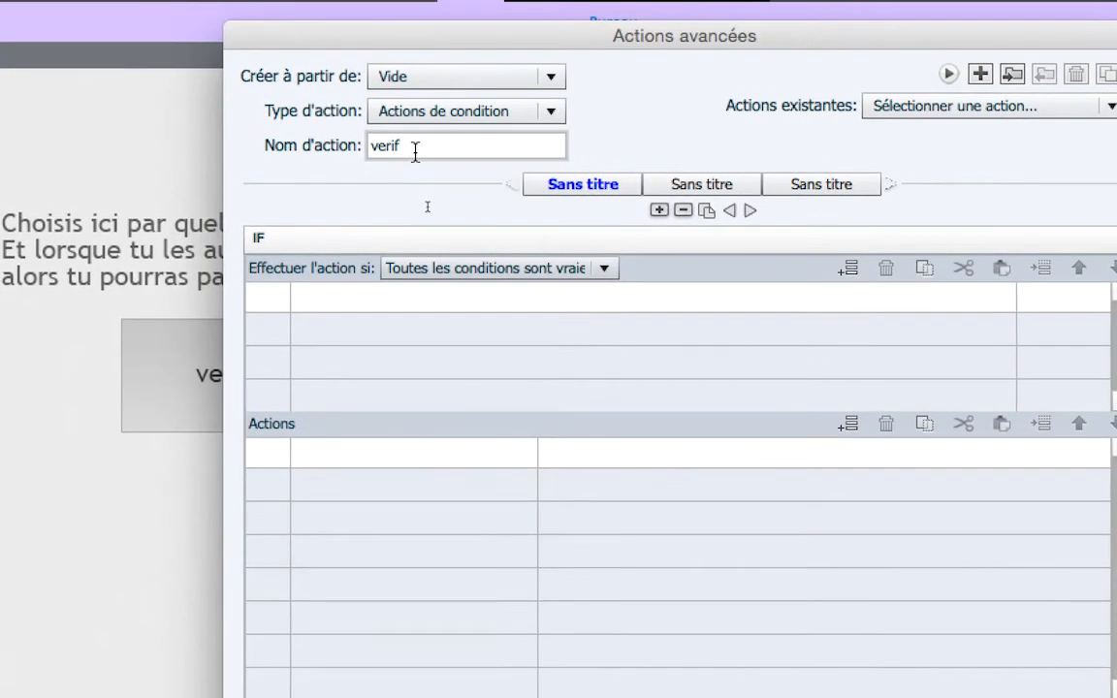
{"action": "type", "text": "SIVARSON"}
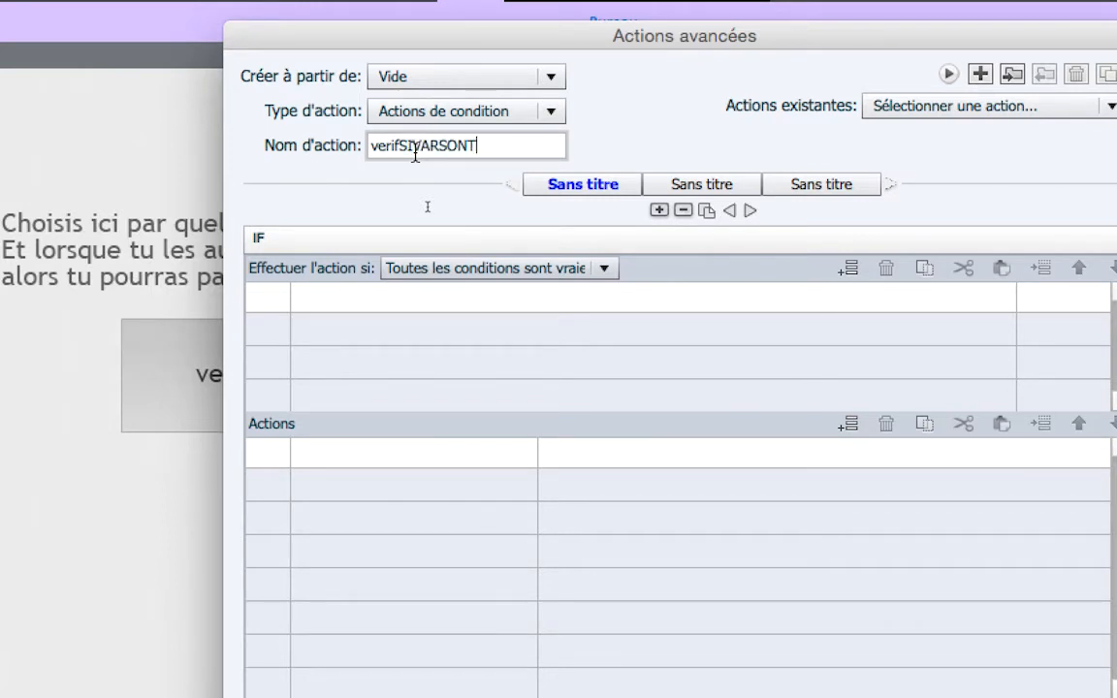
{"action": "type", "text": "TA1"}
{"action": "left_click_drag", "start_coordinate": [500, 147], "coordinate": [353, 155]}
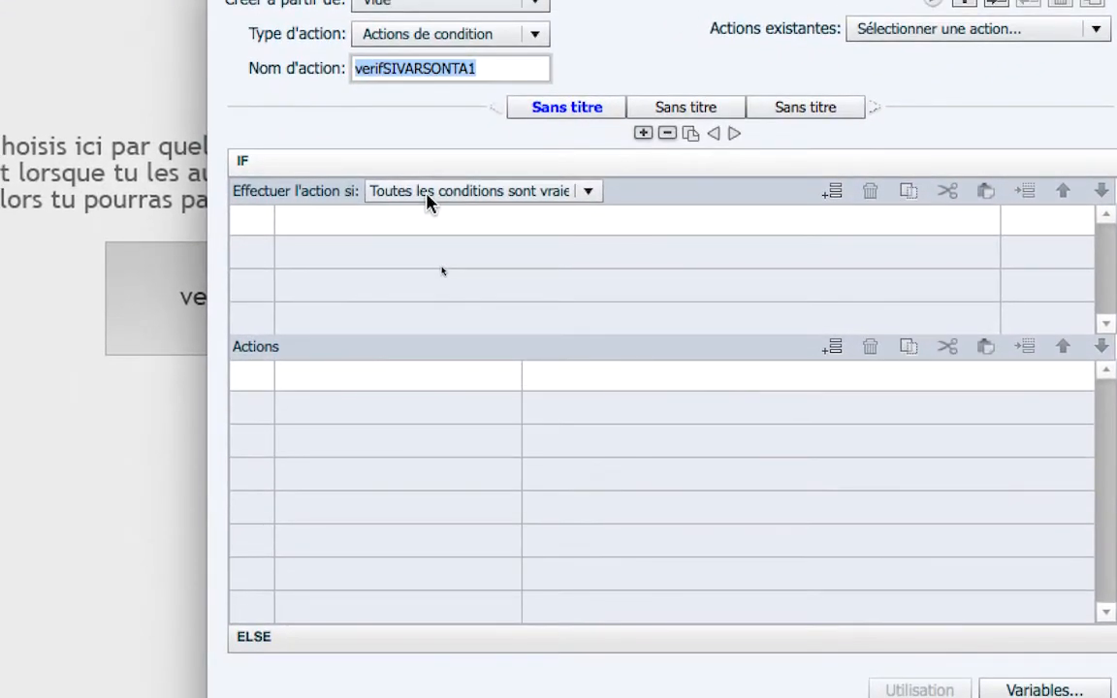
{"action": "left_click", "coordinate": [352, 201]}
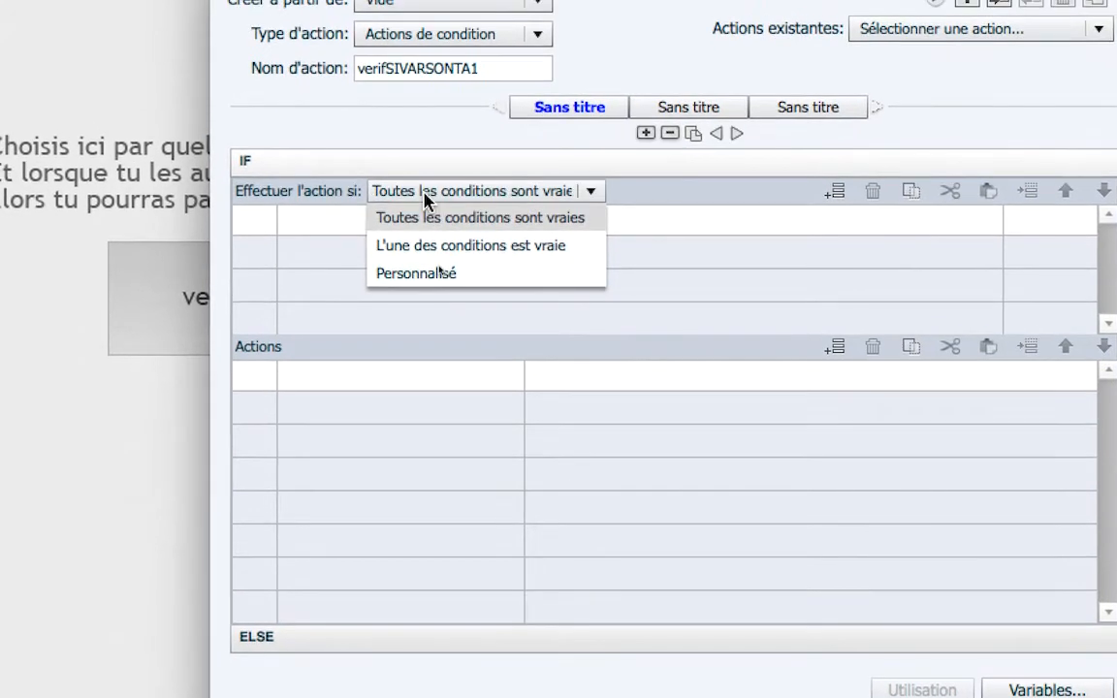
{"action": "left_click", "coordinate": [403, 179]}
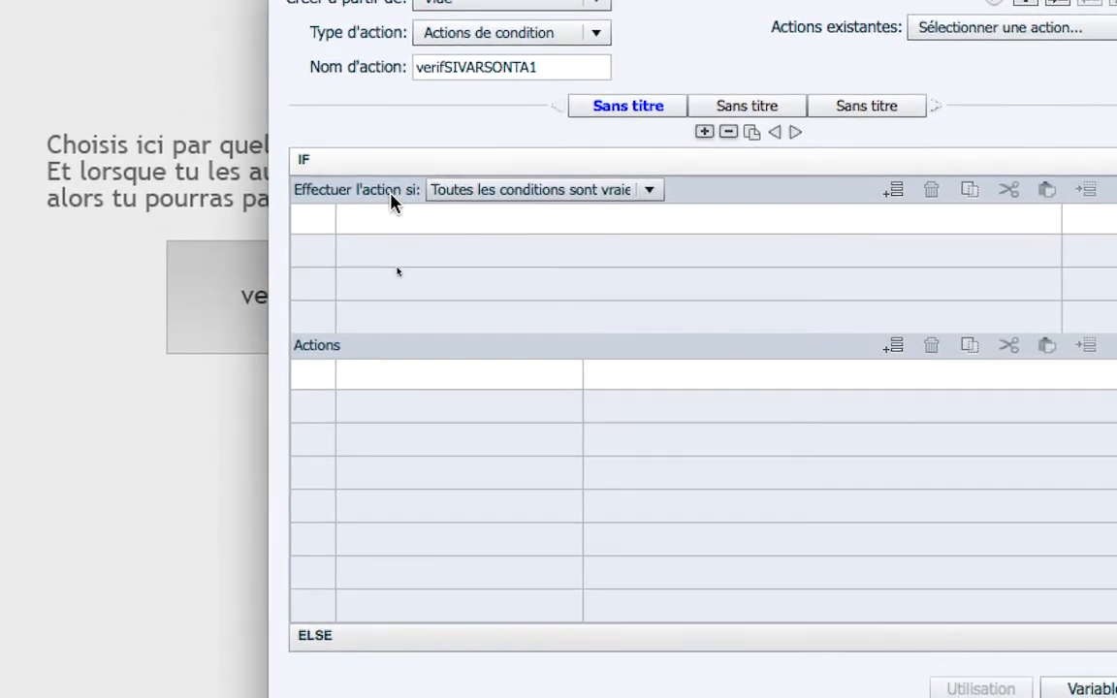
{"action": "left_click", "coordinate": [451, 193]}
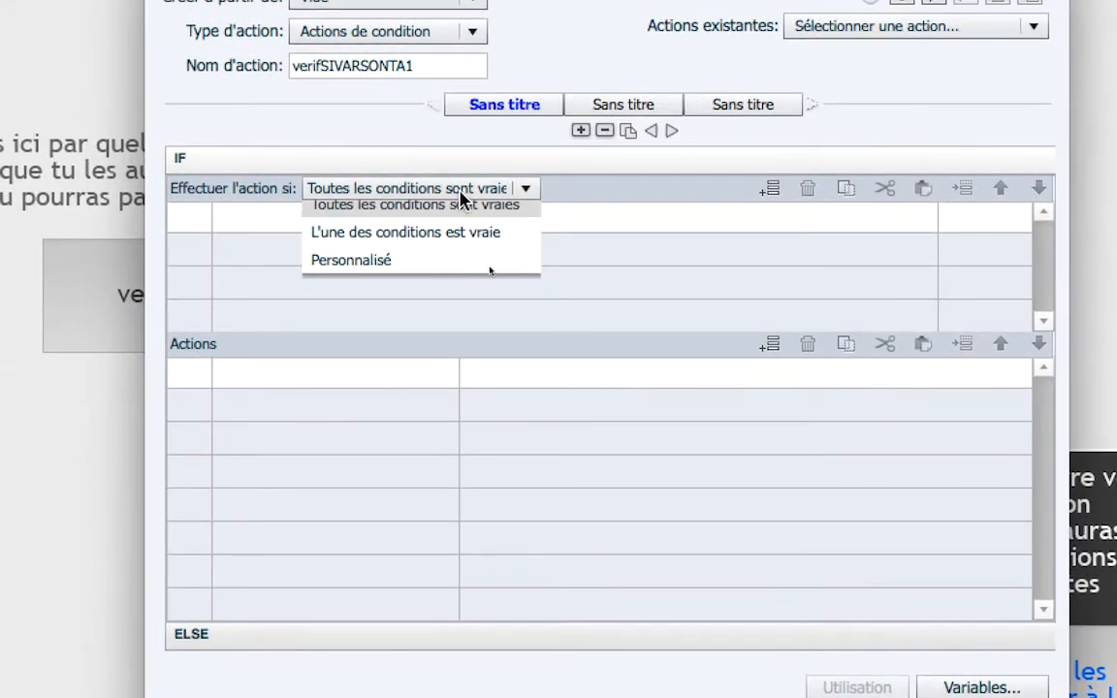
{"action": "left_click", "coordinate": [460, 193]}
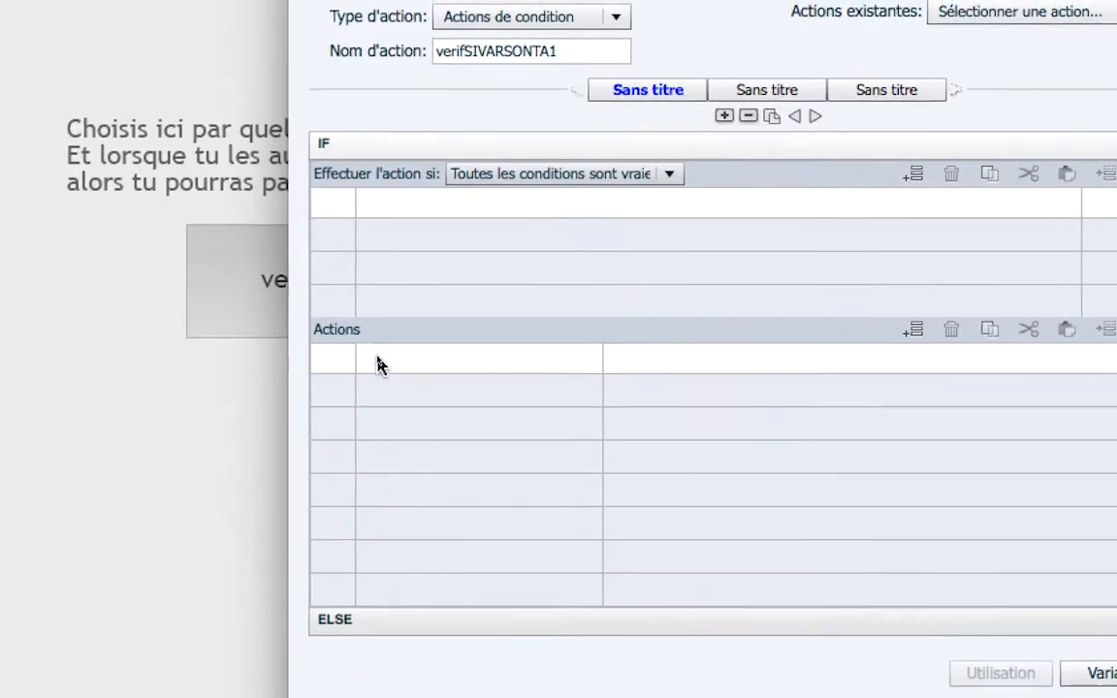
Add an Afficher action for bouton_masque_01 to the IF block's action list
{"action": "left_click", "coordinate": [386, 365]}
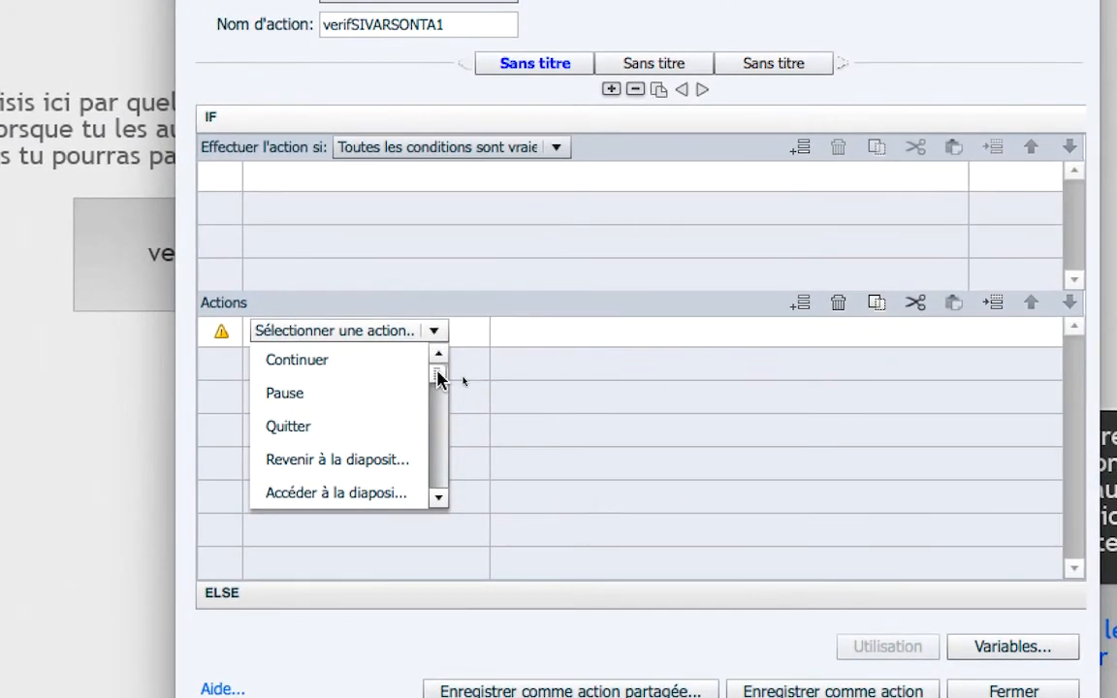
{"action": "scroll", "coordinate": [441, 373], "scroll_direction": "down", "scroll_amount": 2}
{"action": "scroll", "coordinate": [437, 383], "scroll_direction": "down", "scroll_amount": 5}
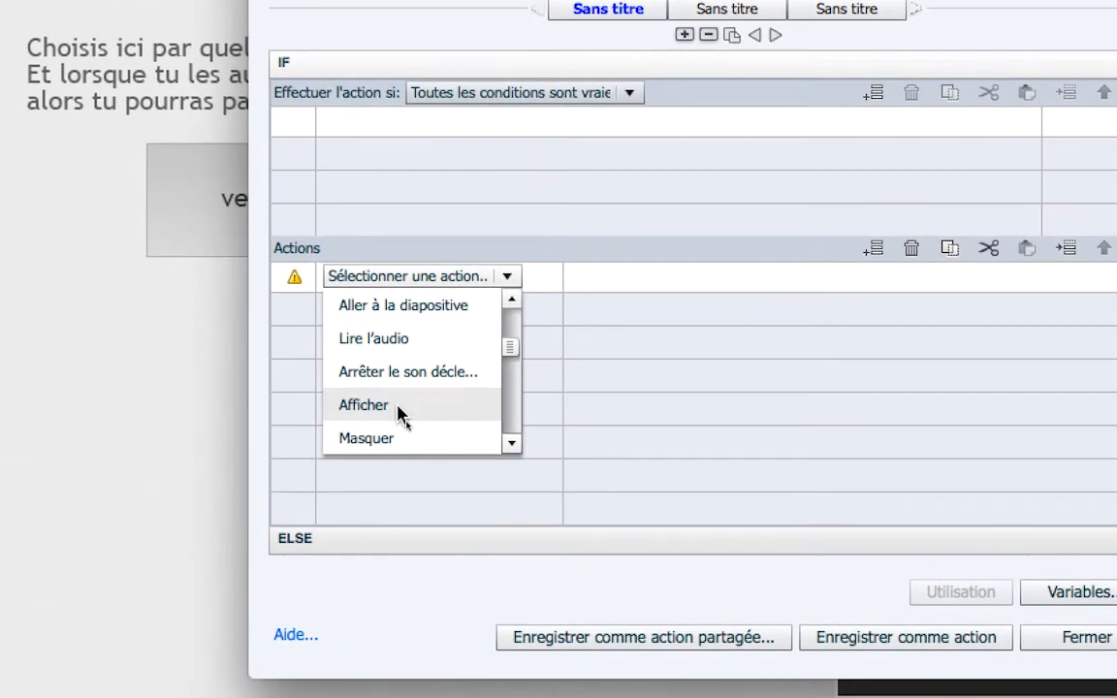
{"action": "left_click", "coordinate": [401, 407]}
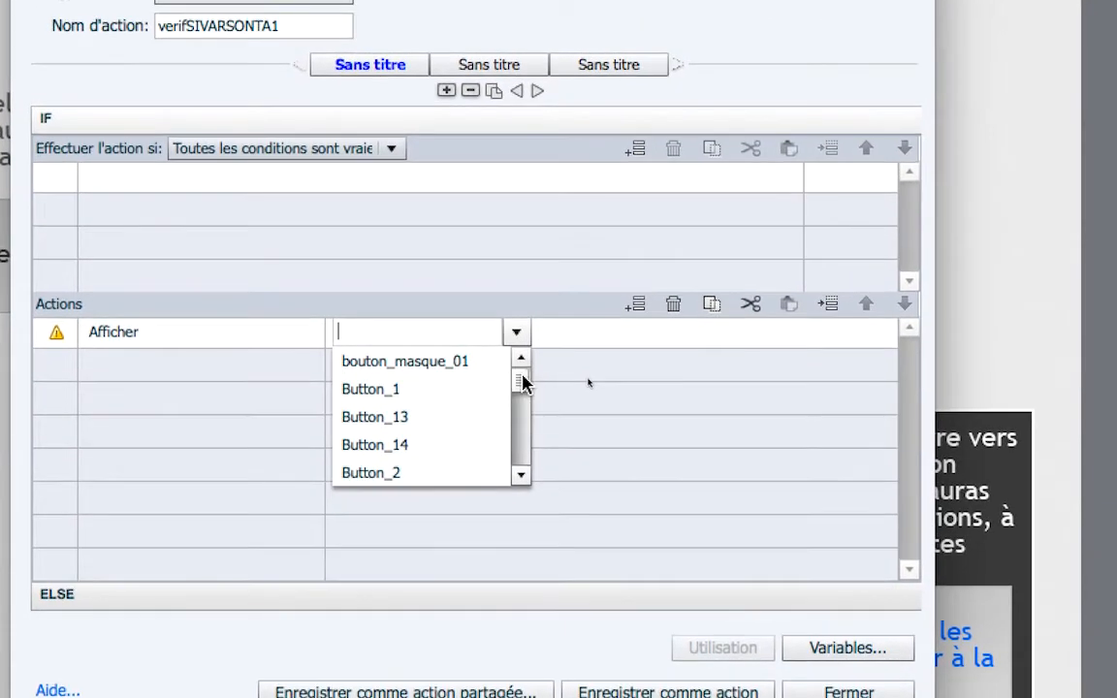
{"action": "left_click_drag", "start_coordinate": [557, 393], "coordinate": [521, 316]}
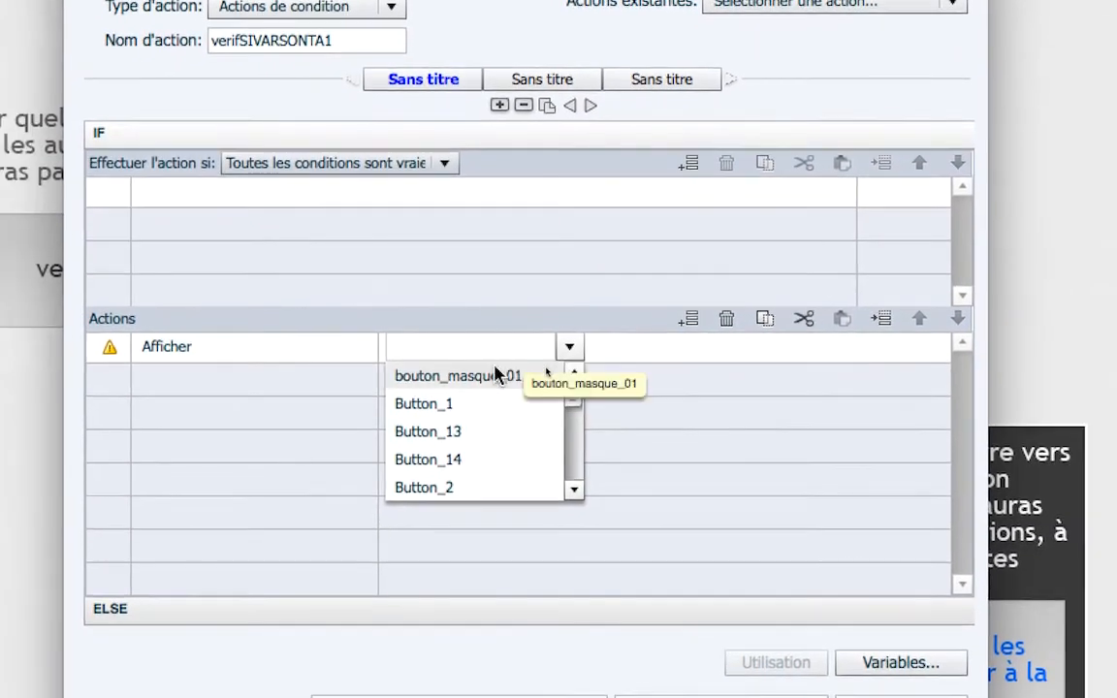
{"action": "left_click", "coordinate": [448, 320]}
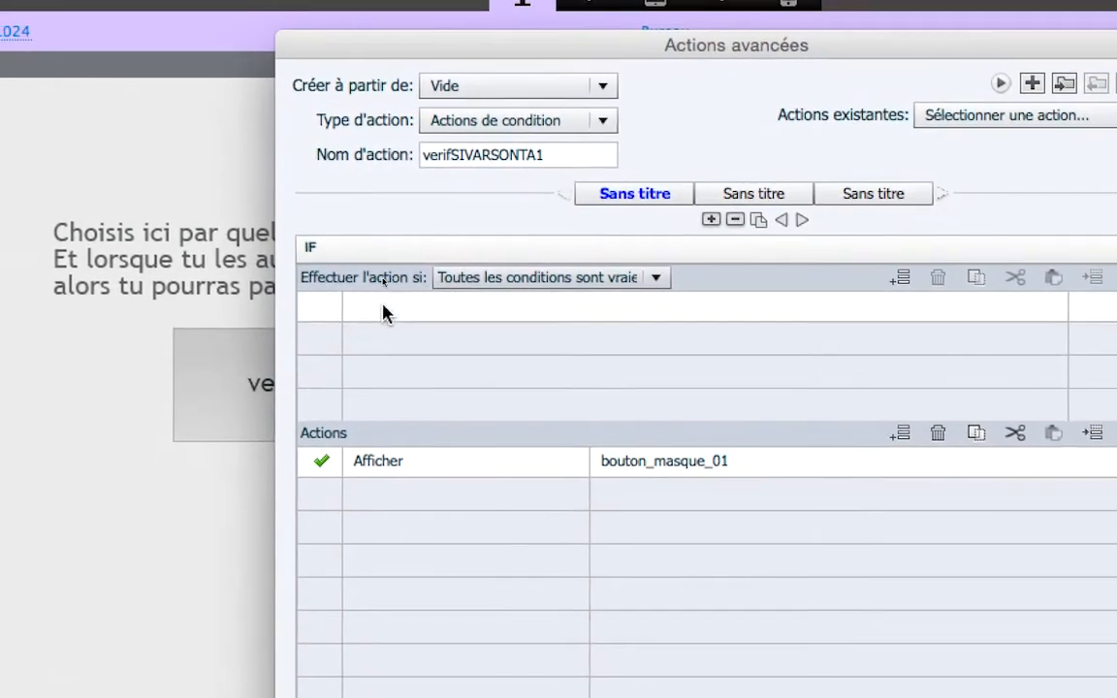
{"action": "left_click", "coordinate": [386, 308]}
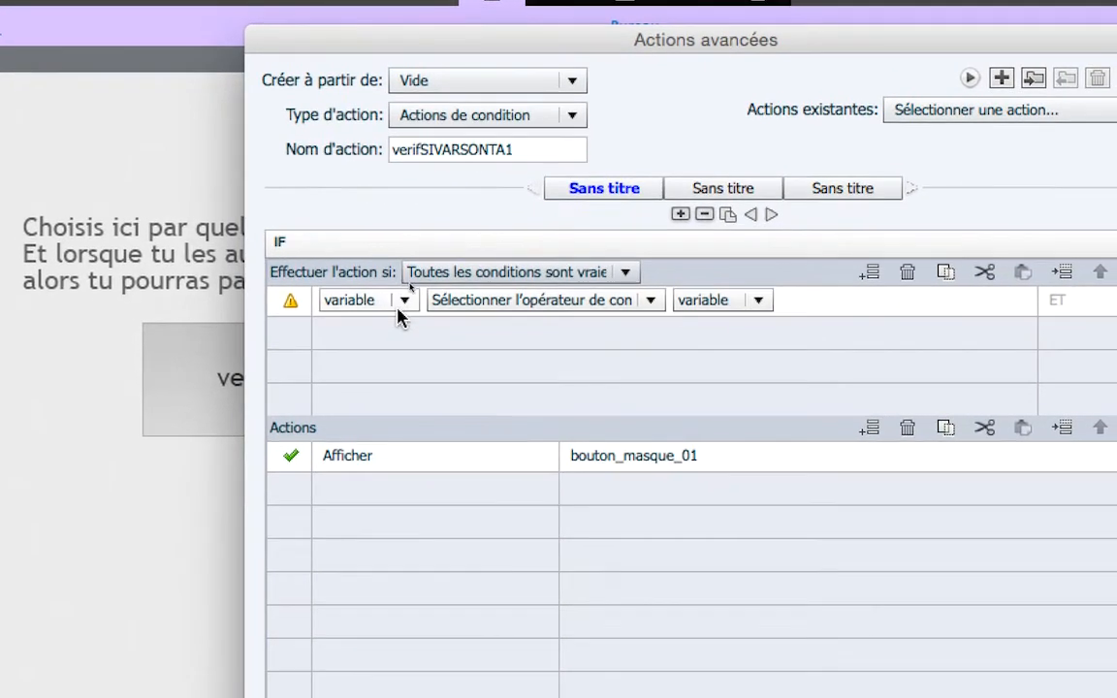
{"action": "left_click", "coordinate": [401, 312]}
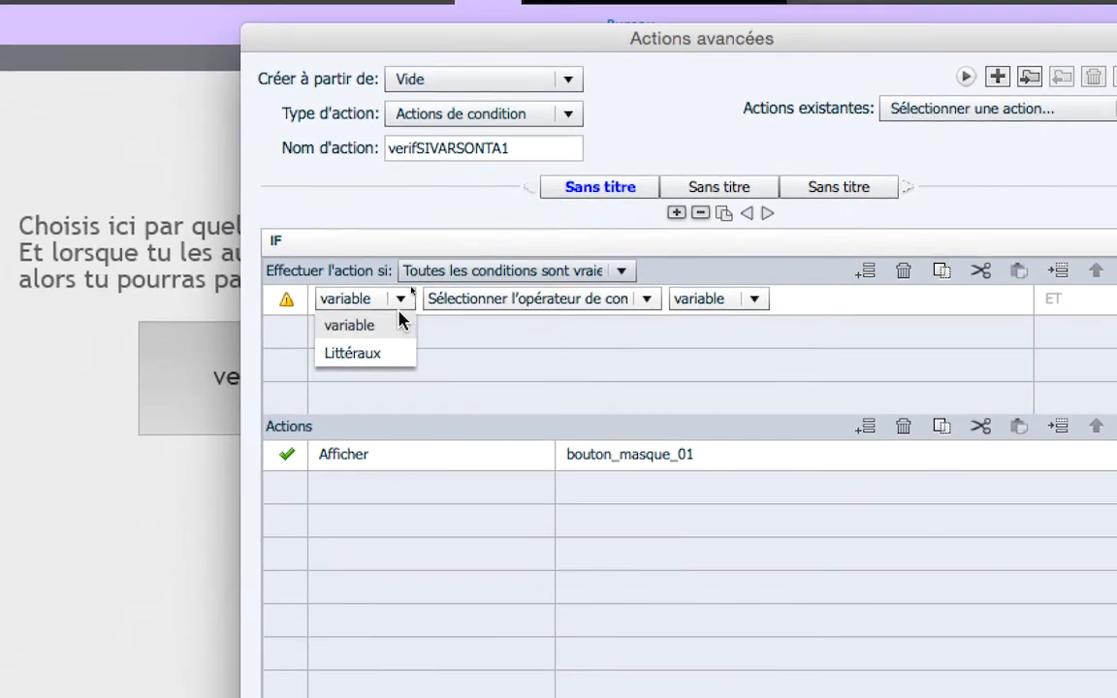
{"action": "left_click", "coordinate": [395, 326]}
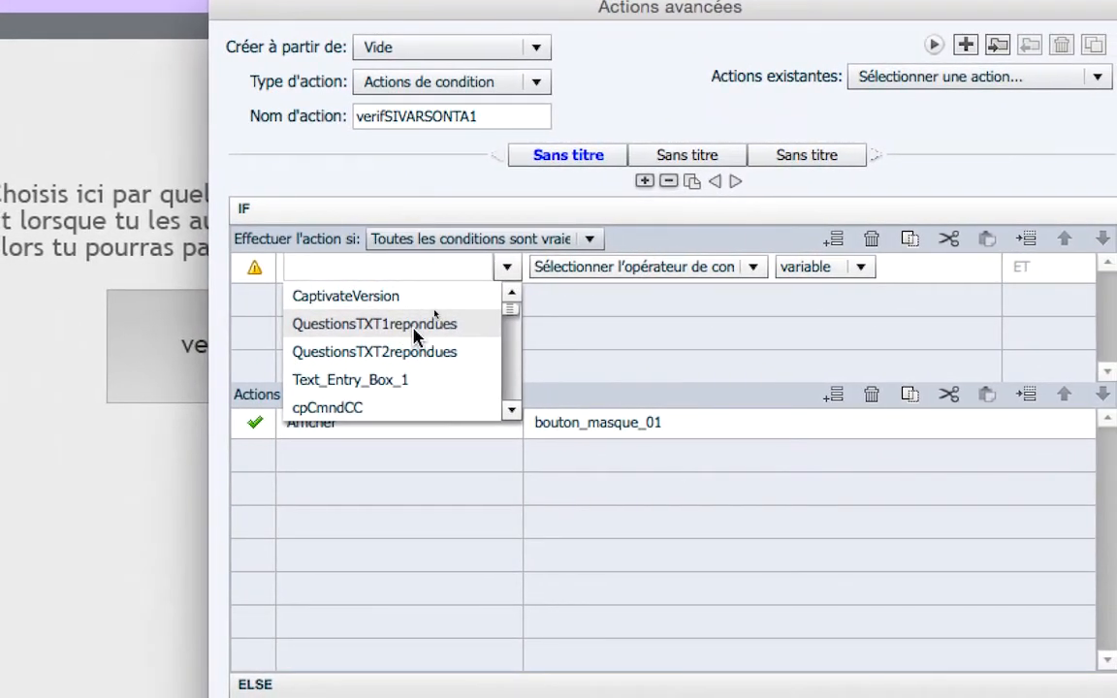
{"action": "left_click", "coordinate": [415, 325]}
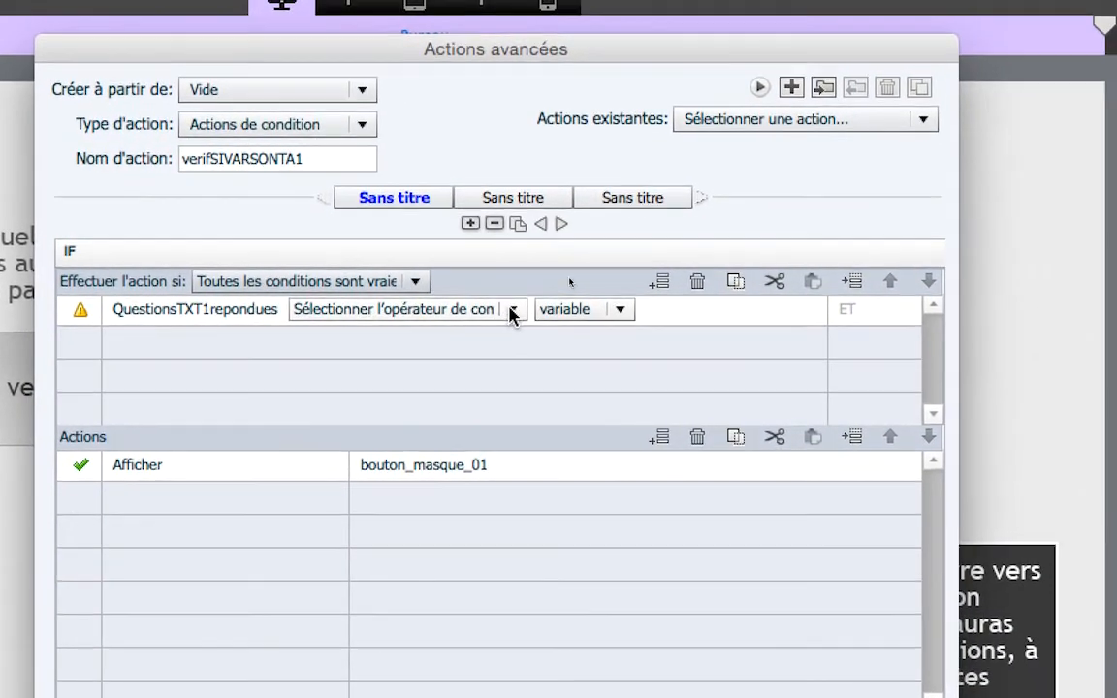
{"action": "left_click", "coordinate": [587, 306]}
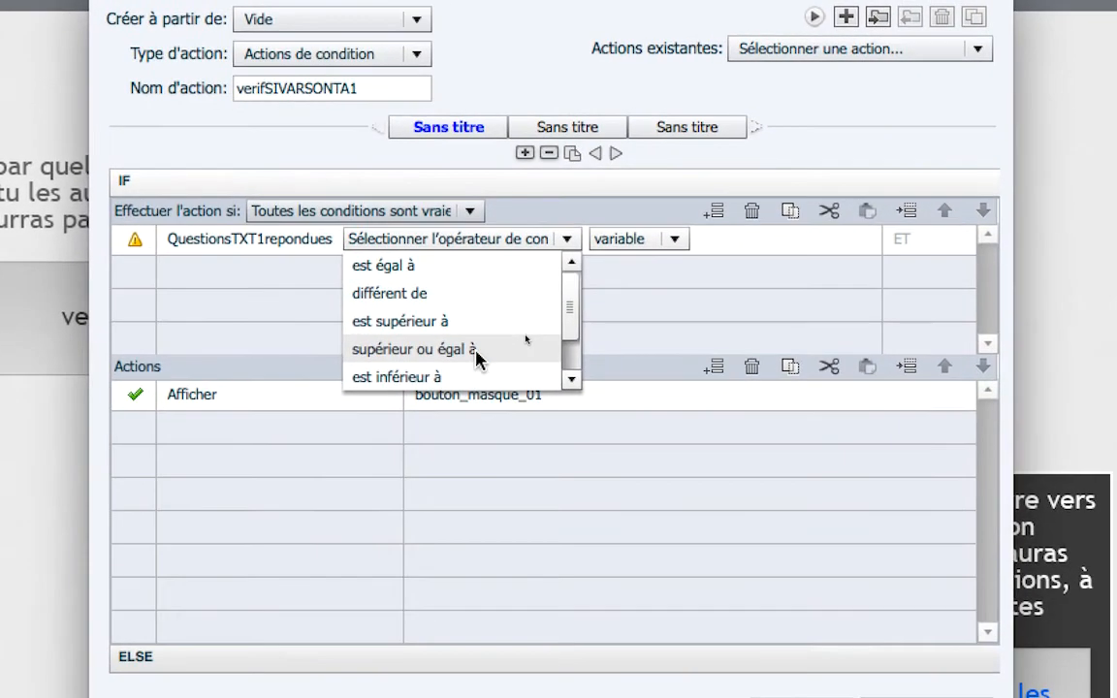
{"action": "left_click", "coordinate": [478, 351]}
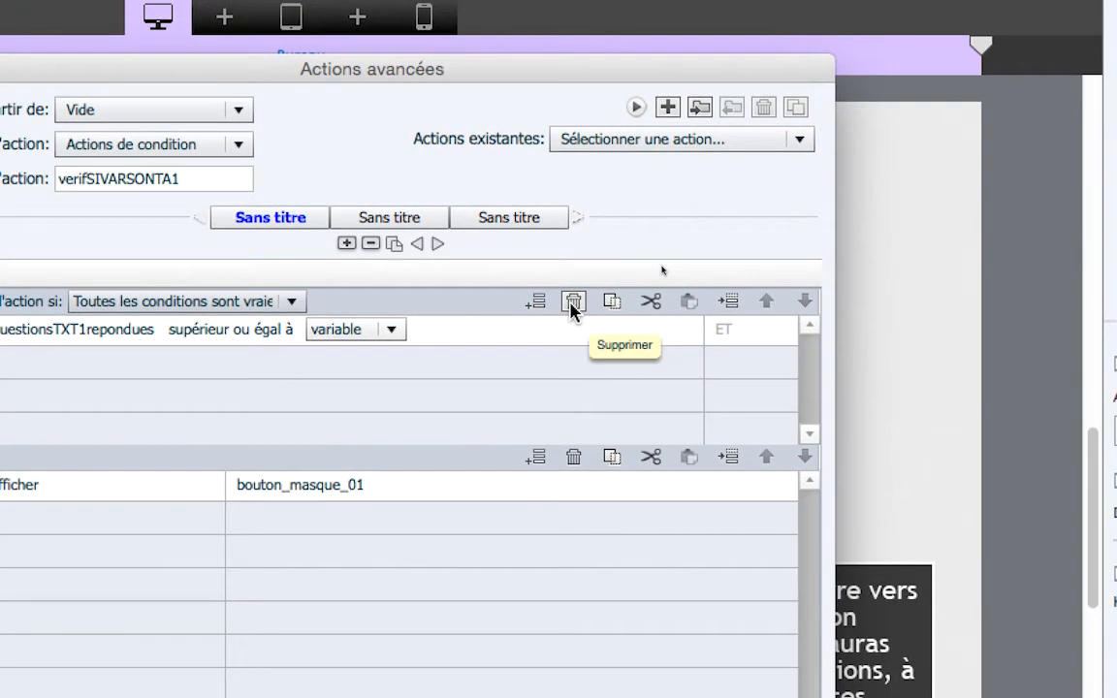
{"action": "left_click", "coordinate": [572, 302]}
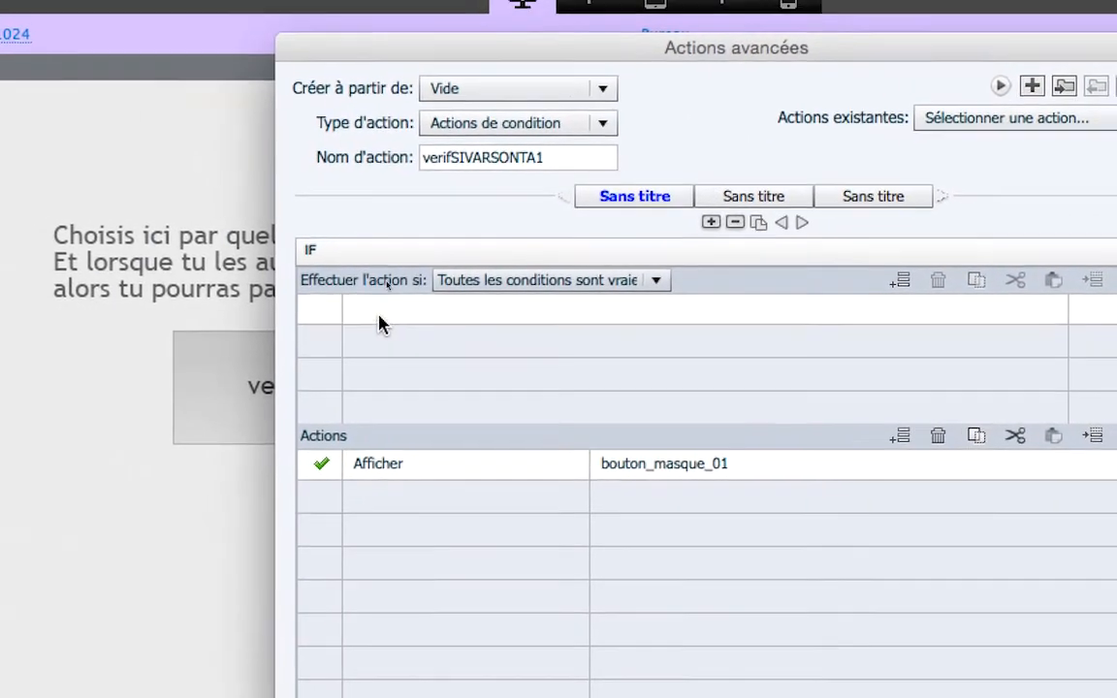
Add an IF condition requiring the variable QuestionsTXT1repondues to be supérieur ou égal à the literal value 1
{"action": "left_click", "coordinate": [390, 320]}
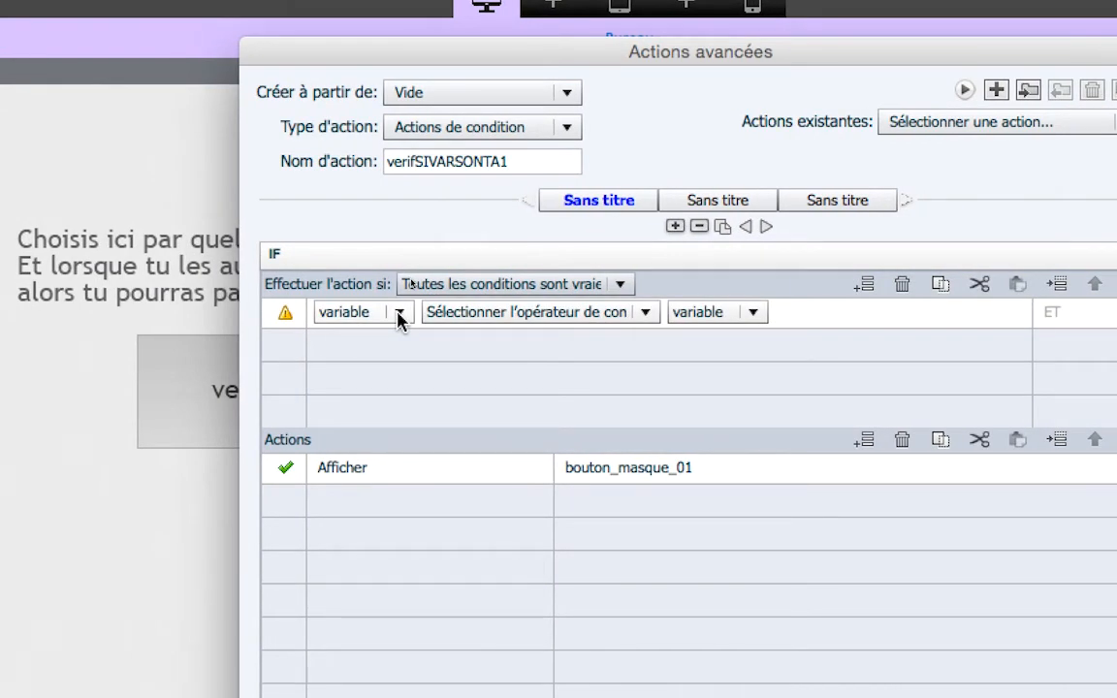
{"action": "left_click", "coordinate": [399, 312]}
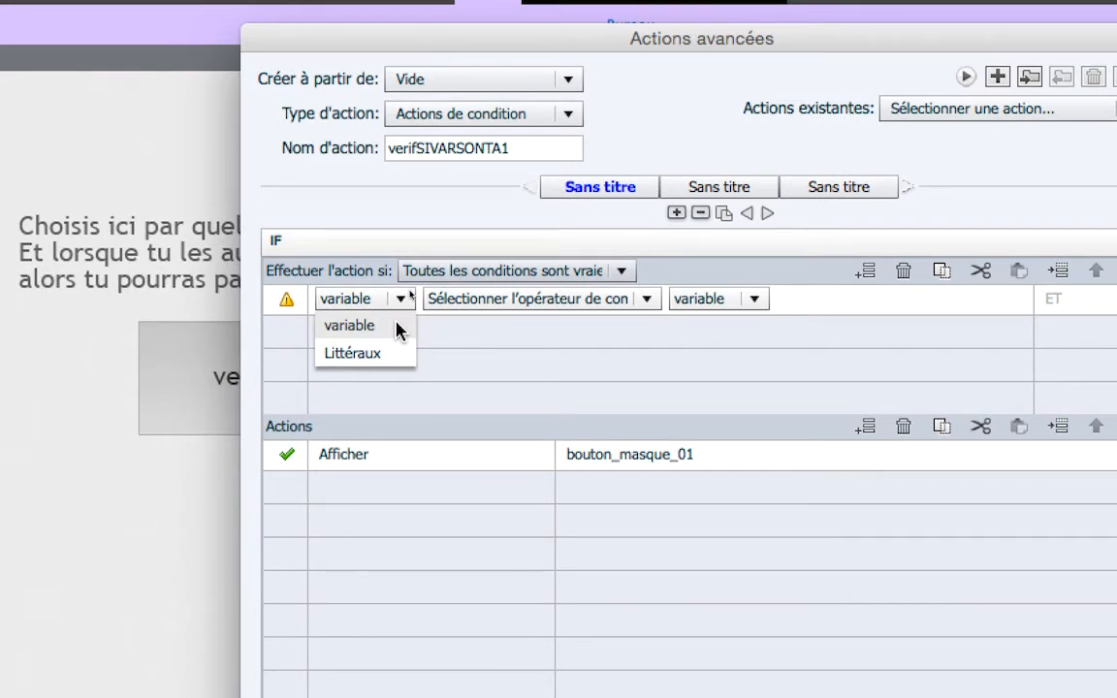
{"action": "left_click", "coordinate": [396, 326]}
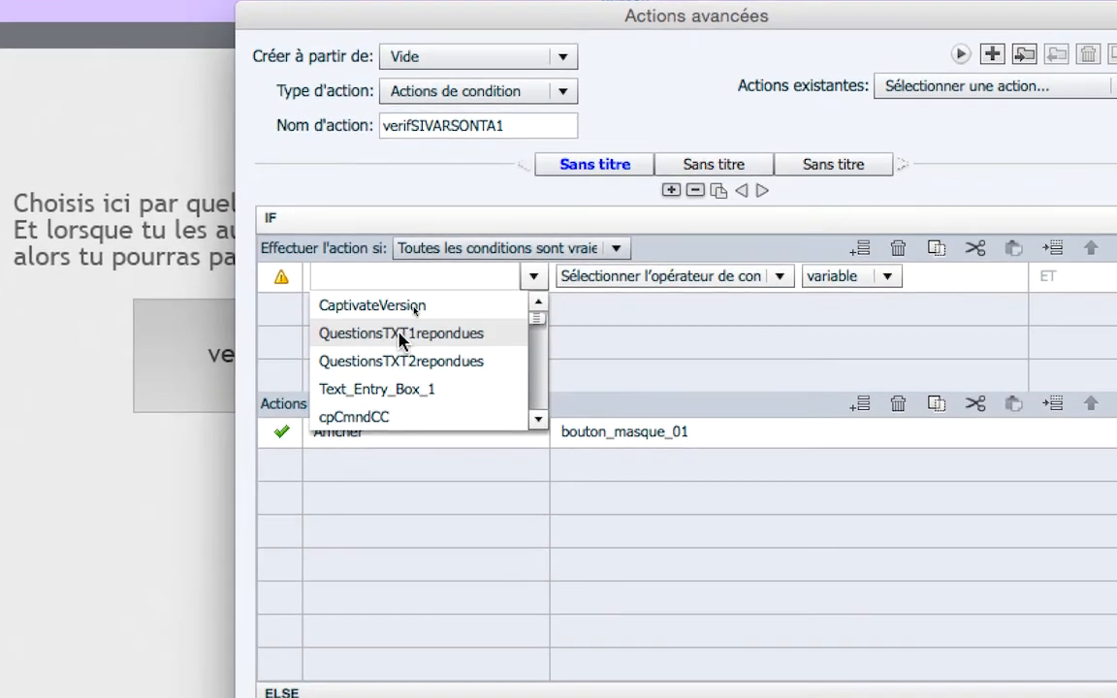
{"action": "left_click", "coordinate": [411, 333]}
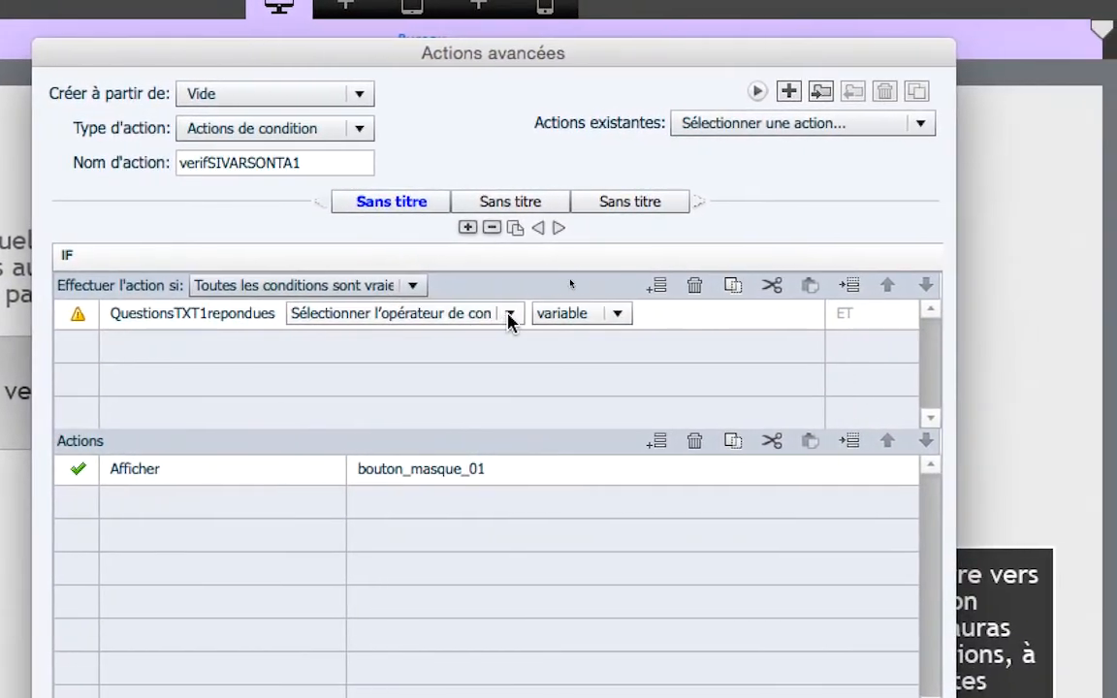
{"action": "left_click", "coordinate": [610, 312]}
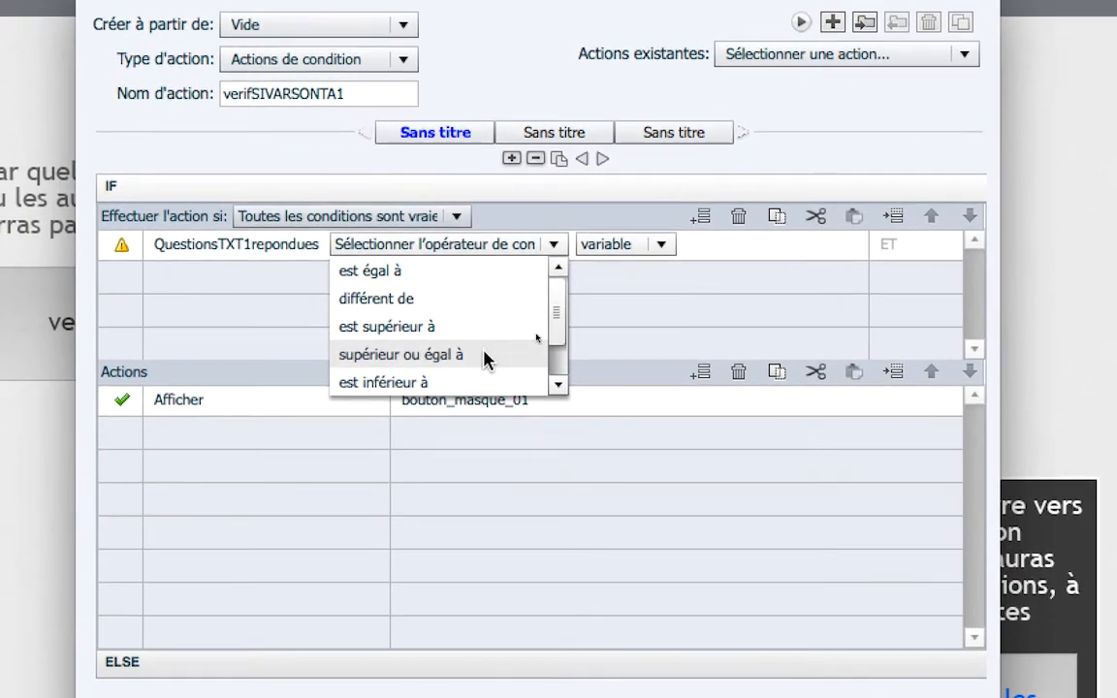
{"action": "left_click", "coordinate": [485, 359]}
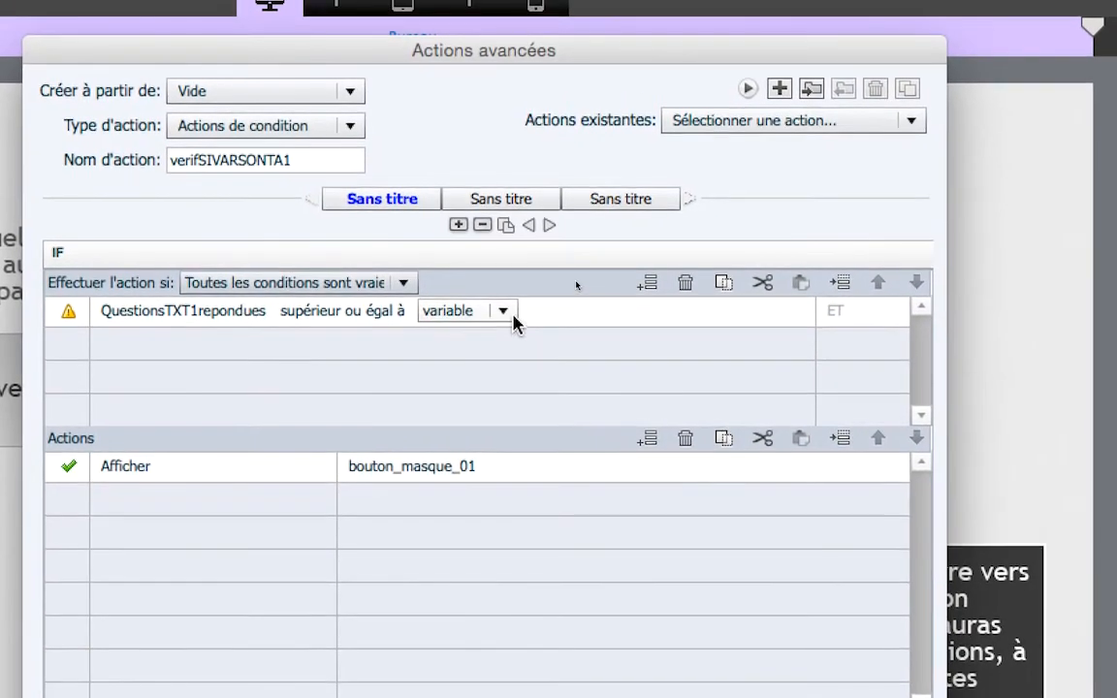
{"action": "left_click", "coordinate": [511, 312]}
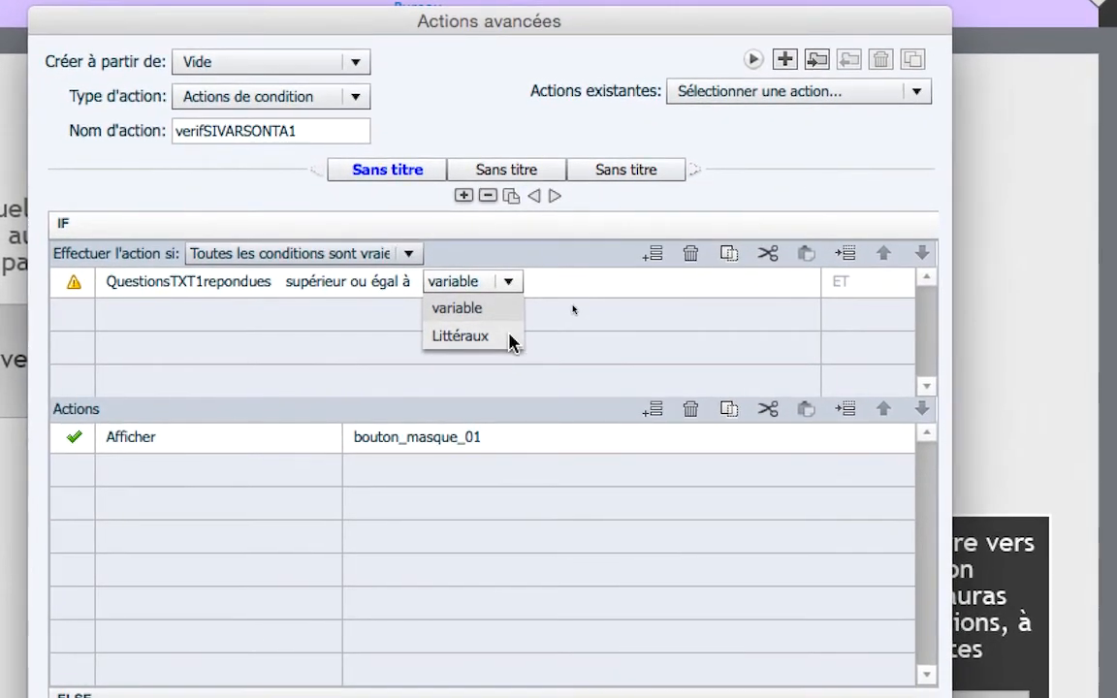
{"action": "left_click", "coordinate": [511, 339]}
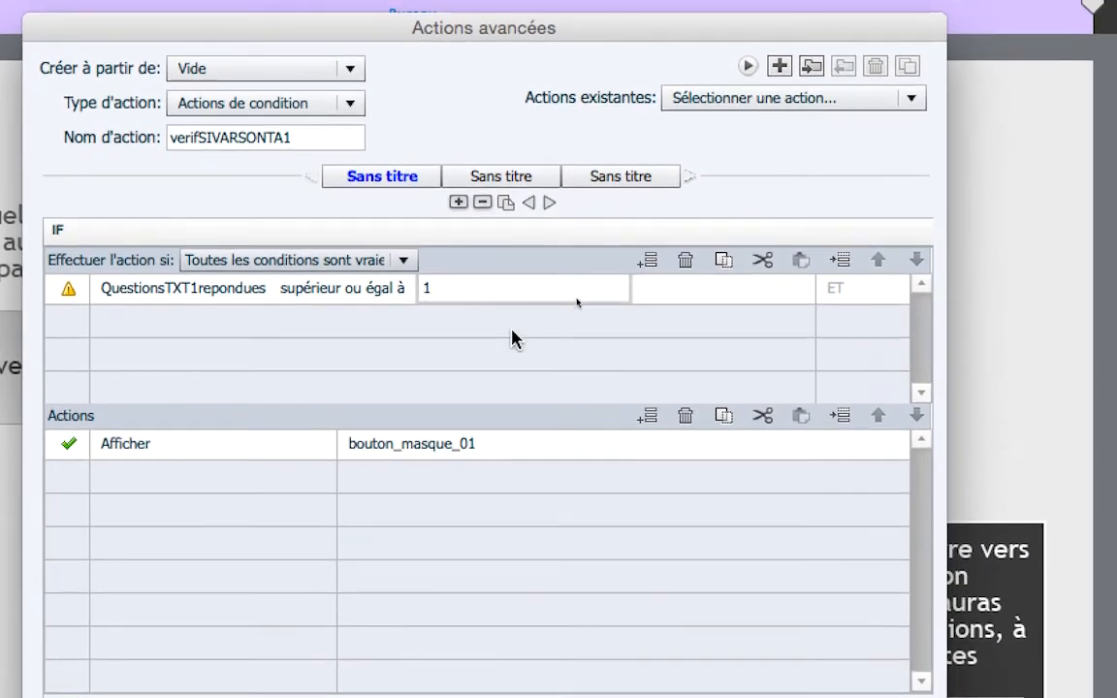
{"action": "left_click", "coordinate": [468, 349]}
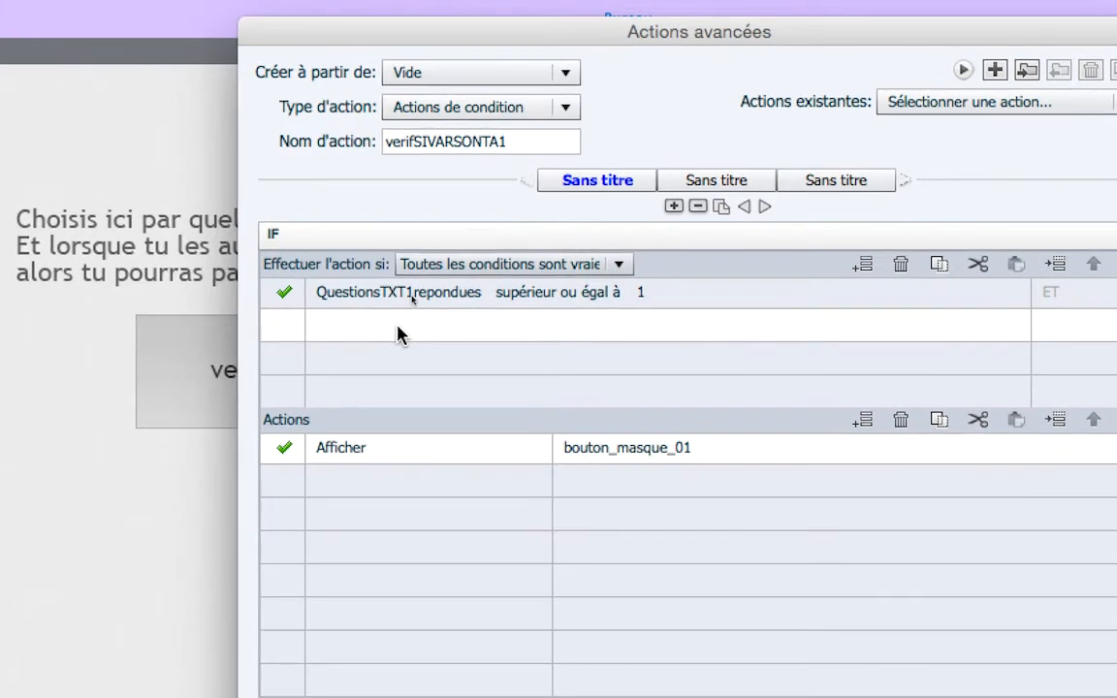
Add a second IF condition requiring the variable QuestionsTXT2repondues to be supérieur ou égal à the literal value 1
{"action": "left_click", "coordinate": [399, 333]}
{"action": "left_click", "coordinate": [400, 330]}
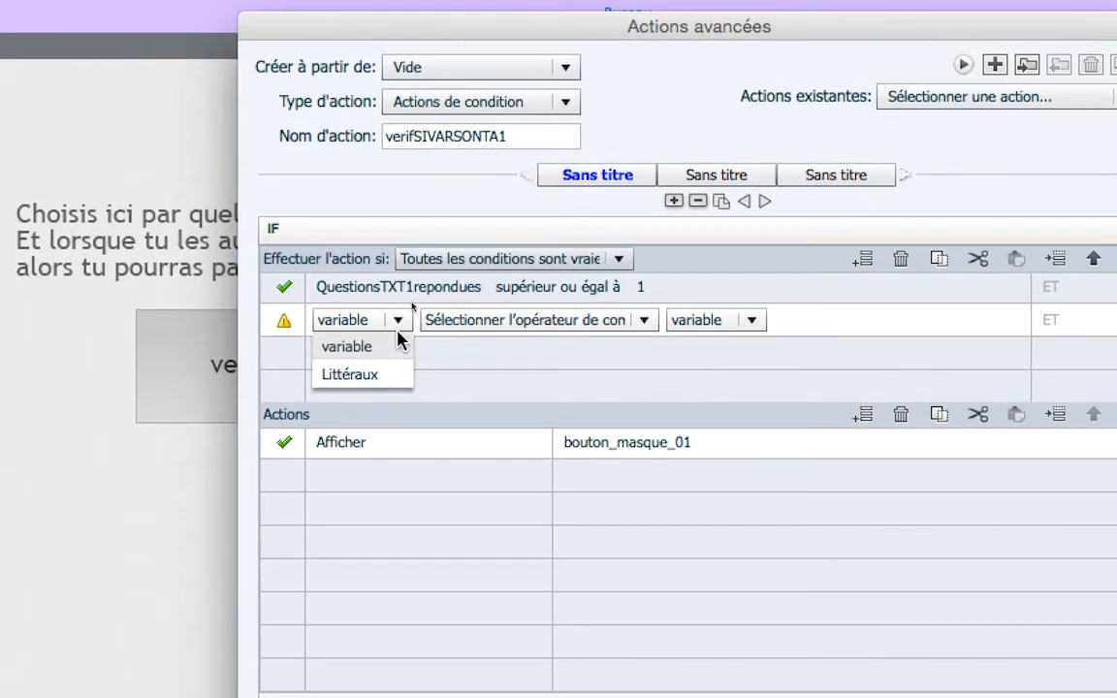
{"action": "left_click", "coordinate": [399, 347]}
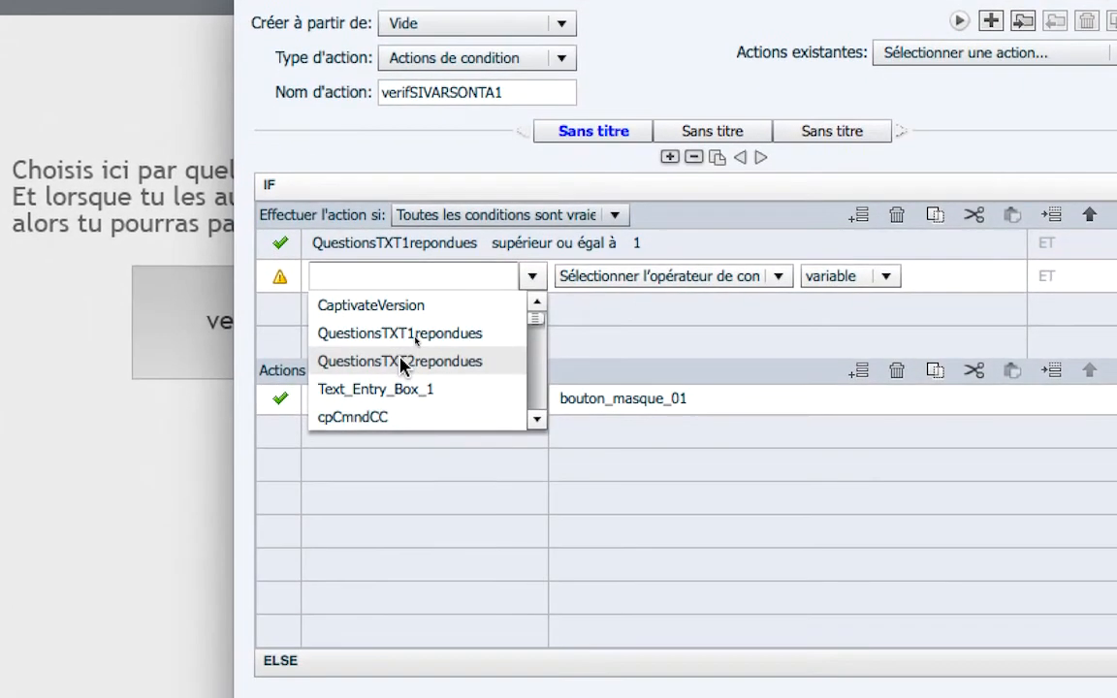
{"action": "left_click", "coordinate": [403, 381]}
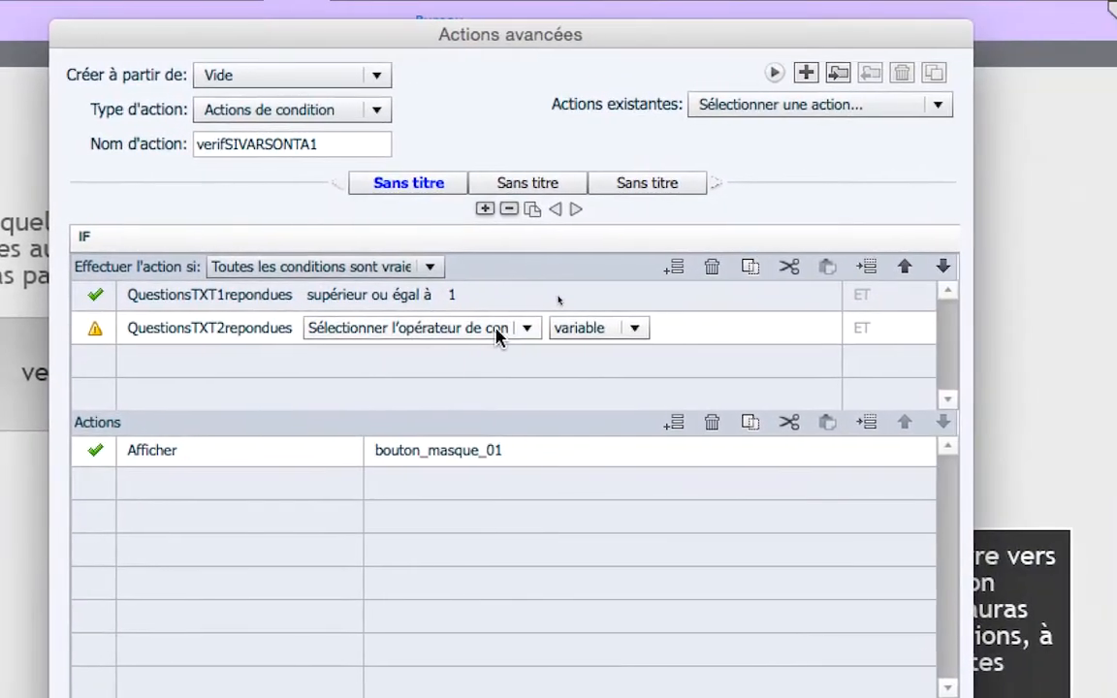
{"action": "left_click", "coordinate": [705, 318]}
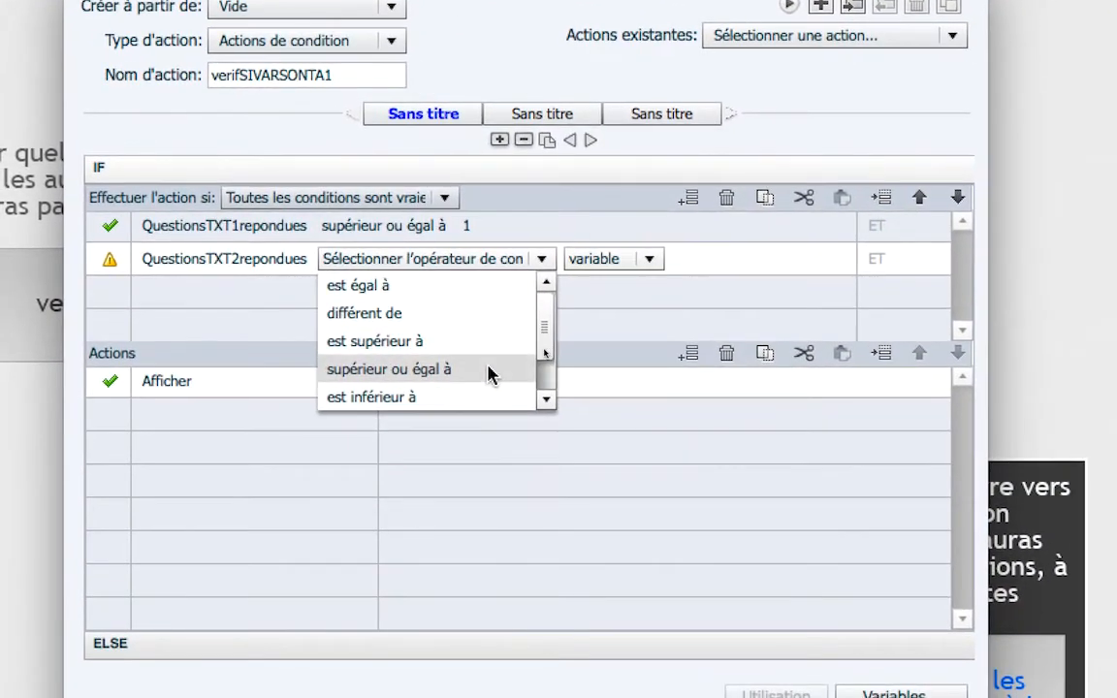
{"action": "left_click", "coordinate": [489, 378]}
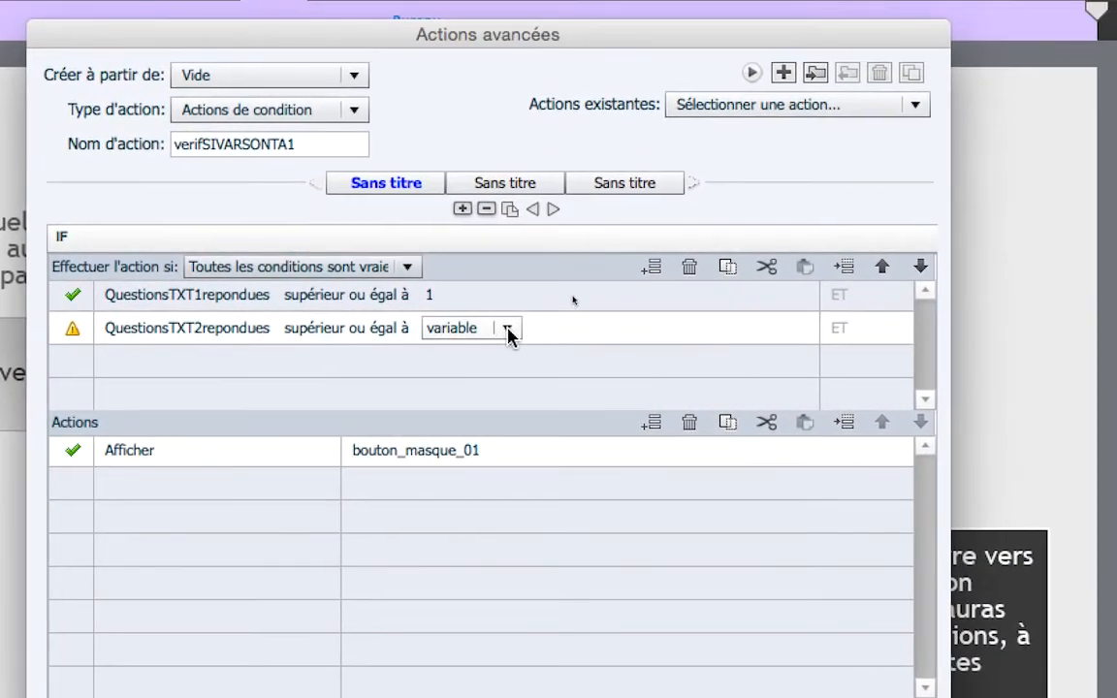
{"action": "left_click", "coordinate": [509, 330]}
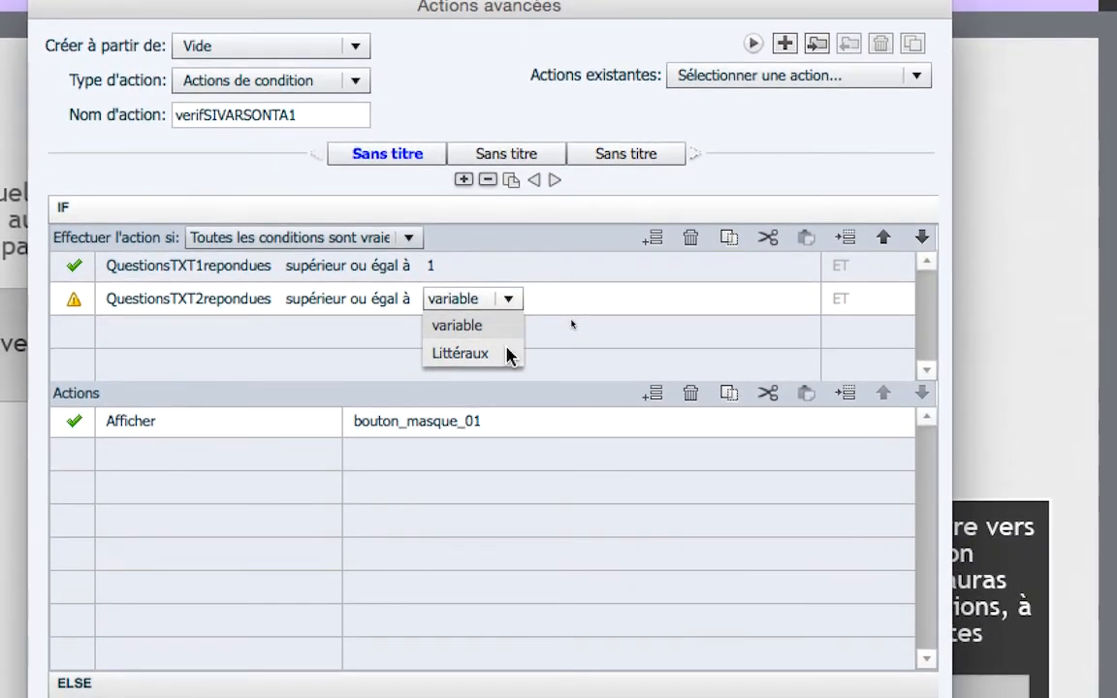
{"action": "left_click", "coordinate": [509, 356]}
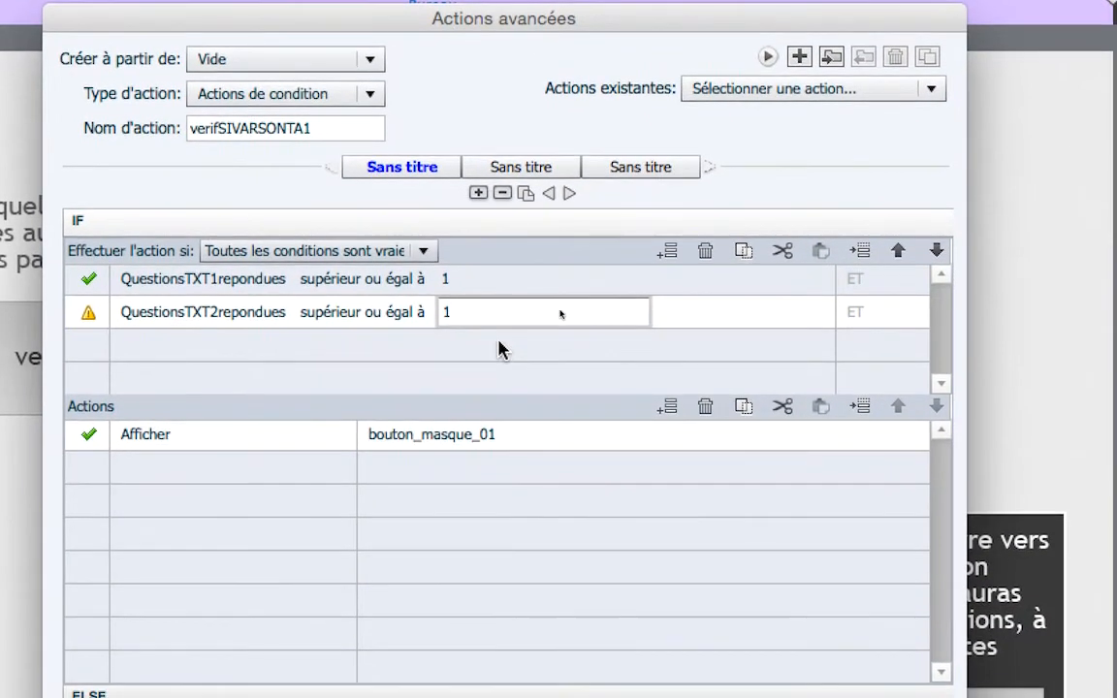
{"action": "key", "text": "Return"}
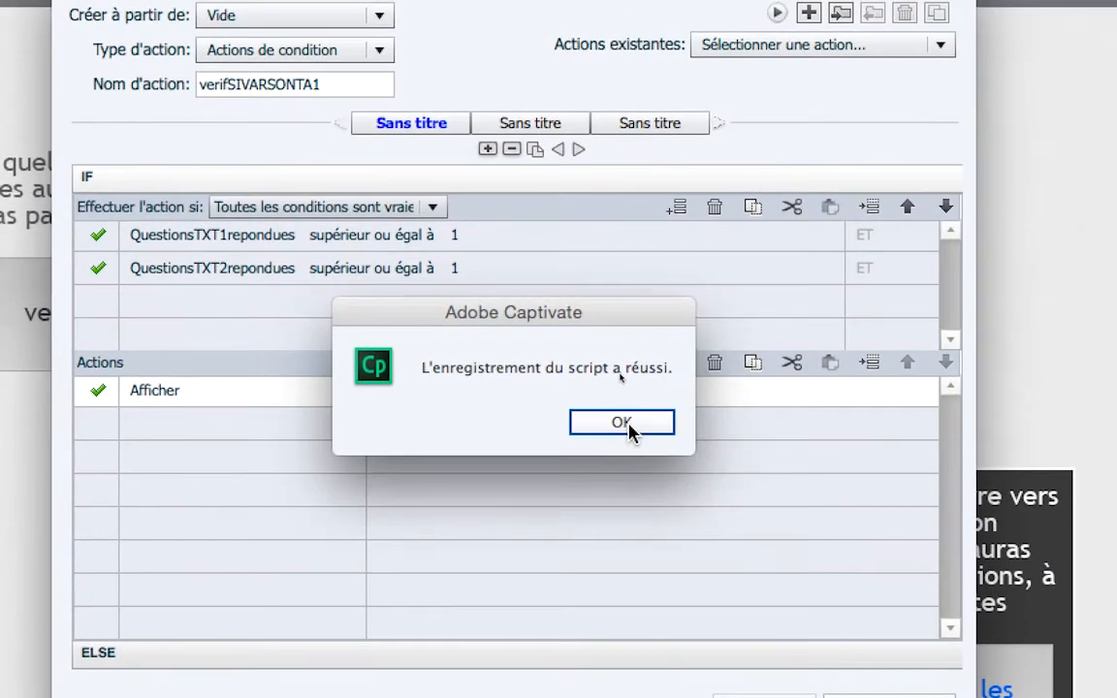
Finish saving verifSIVARSONTA1, check it among the existing actions, and close the advanced actions window
{"action": "left_click", "coordinate": [628, 423]}
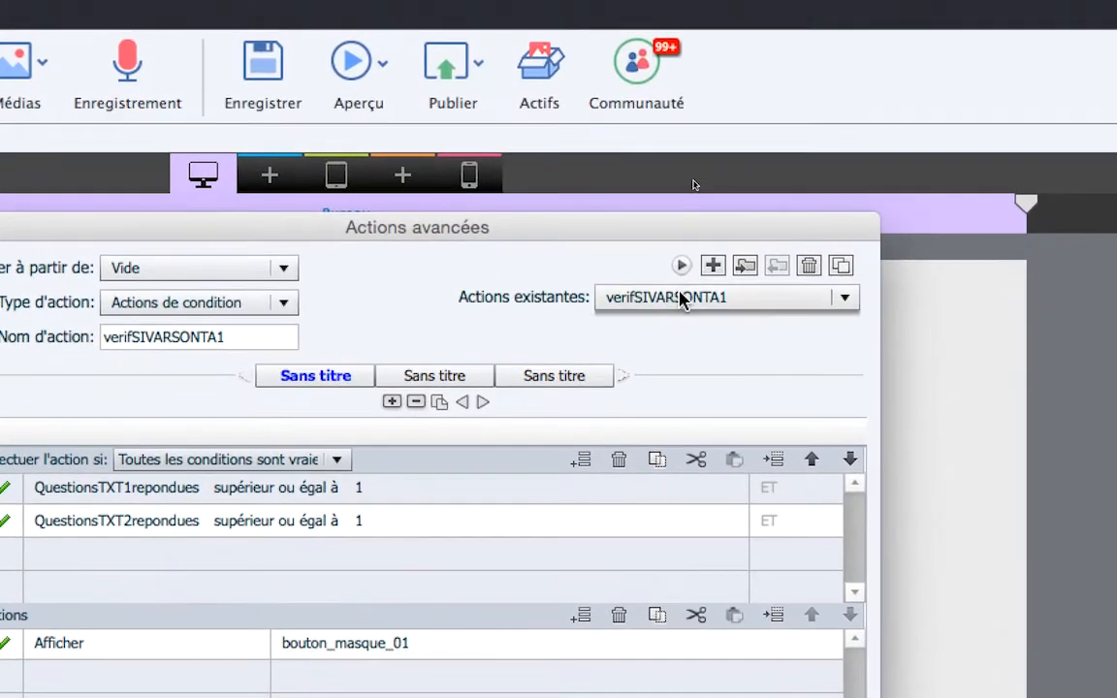
{"action": "left_click", "coordinate": [682, 299]}
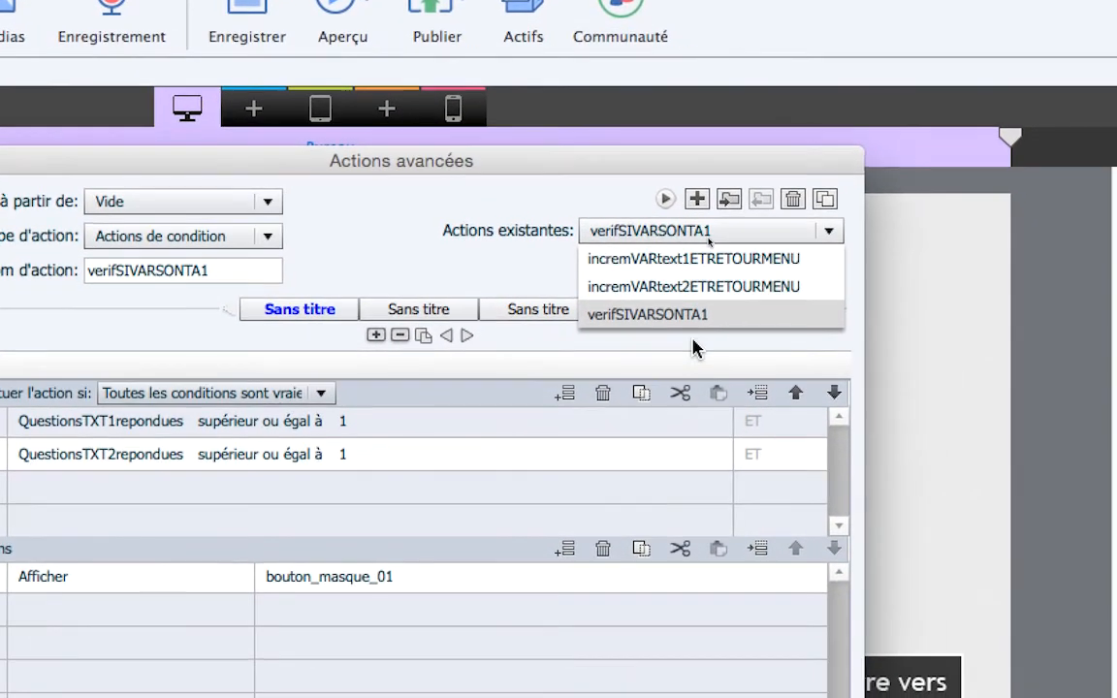
{"action": "left_click", "coordinate": [694, 347]}
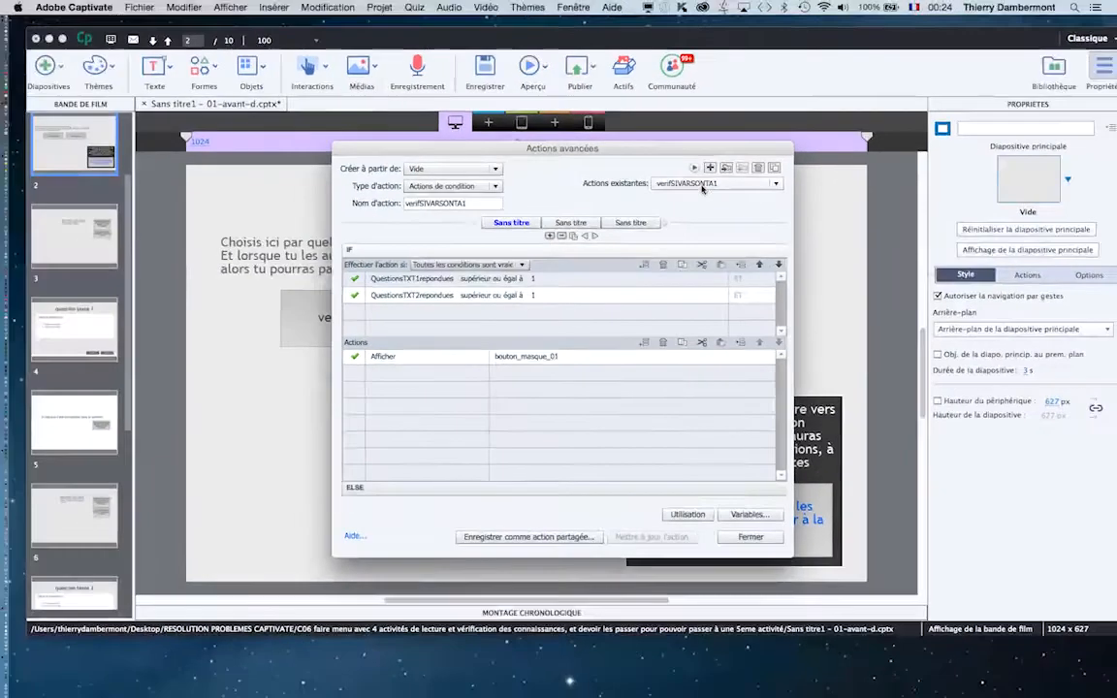
{"action": "left_click", "coordinate": [750, 538]}
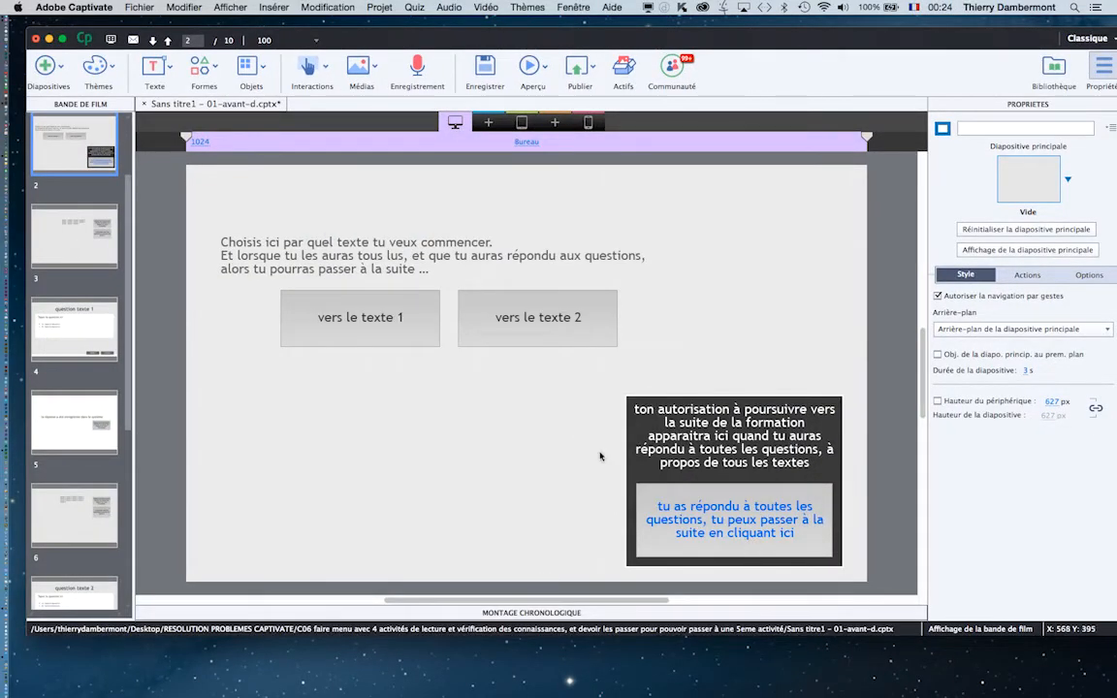
Inspect the object name and caption of the hidden button inside the dark authorization box on the menu slide
{"action": "left_click", "coordinate": [705, 510]}
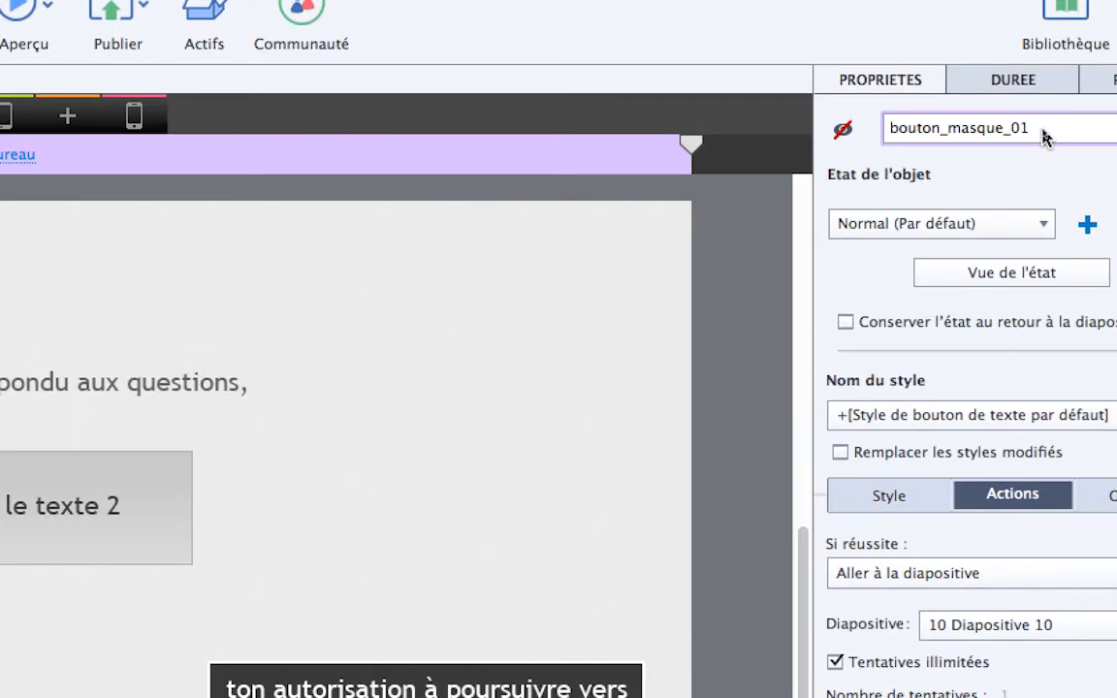
{"action": "left_click_drag", "start_coordinate": [1043, 128], "coordinate": [936, 126]}
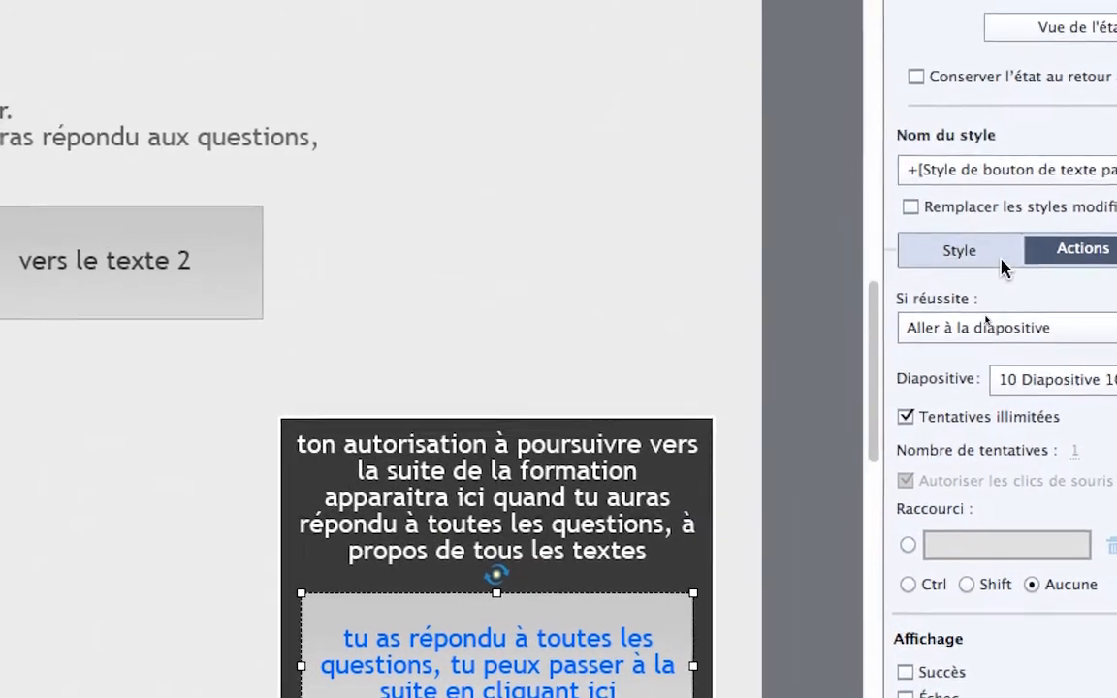
{"action": "left_click", "coordinate": [881, 217]}
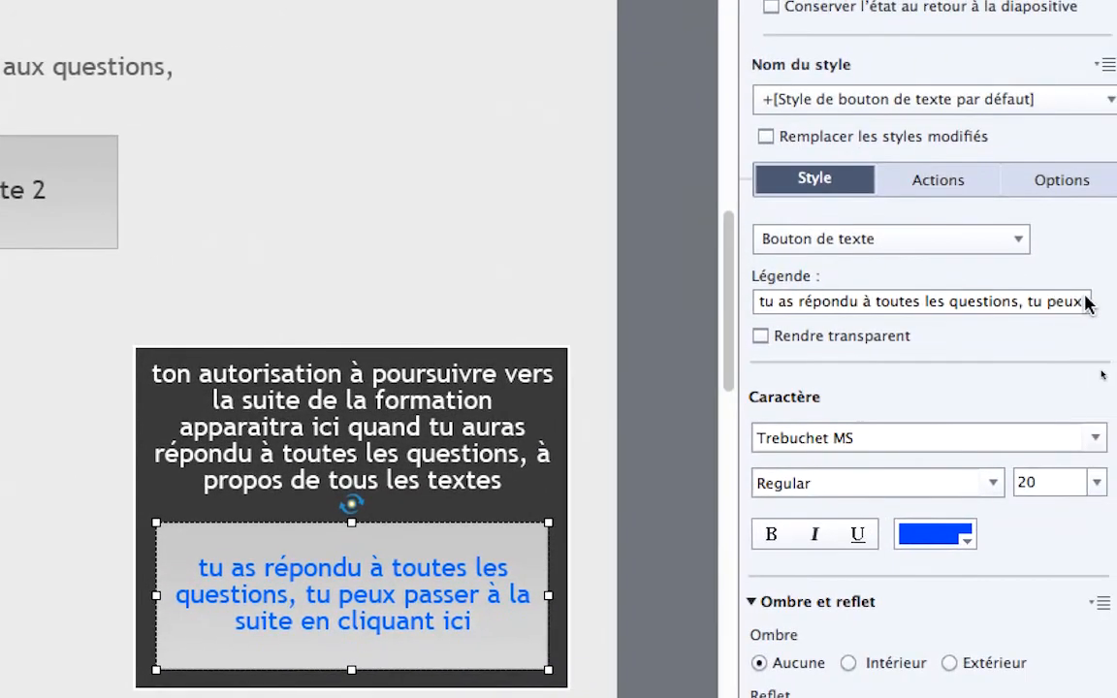
{"action": "left_click_drag", "start_coordinate": [1086, 301], "coordinate": [853, 301]}
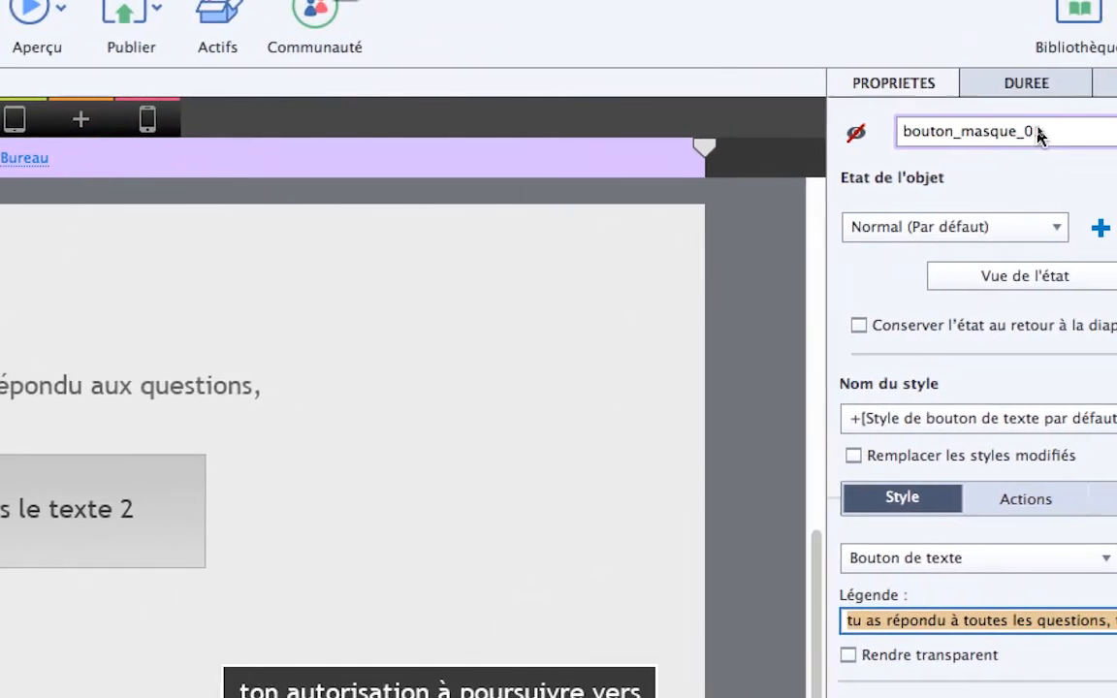
{"action": "left_click_drag", "start_coordinate": [1043, 131], "coordinate": [931, 131]}
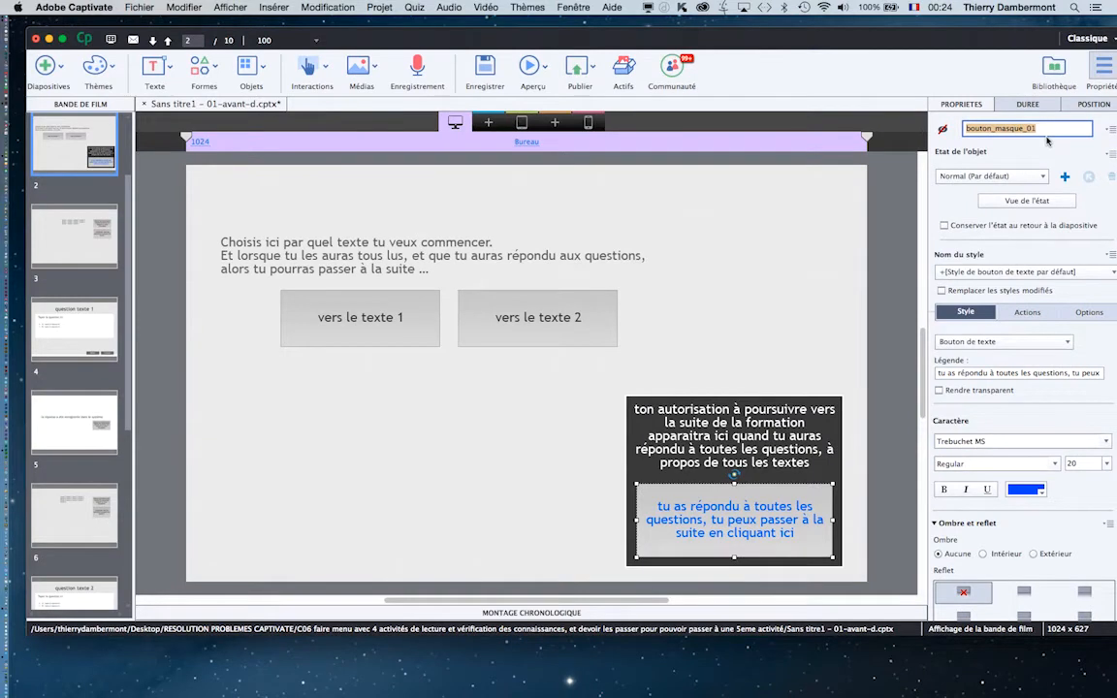
{"action": "left_click", "coordinate": [794, 228]}
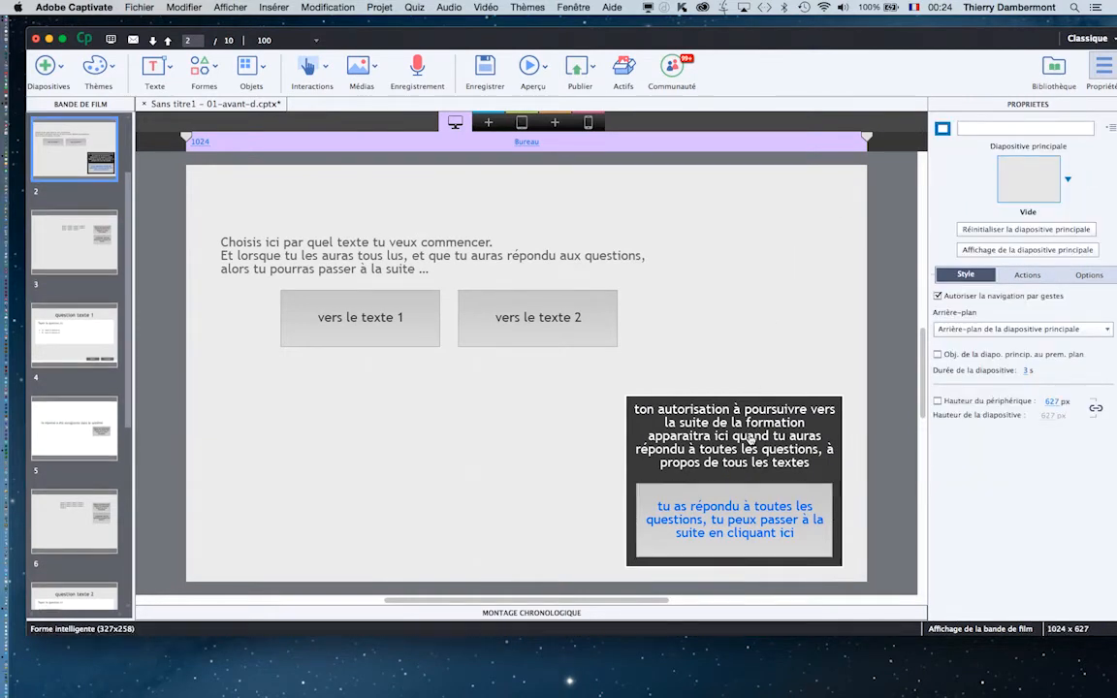
{"action": "left_click", "coordinate": [734, 530]}
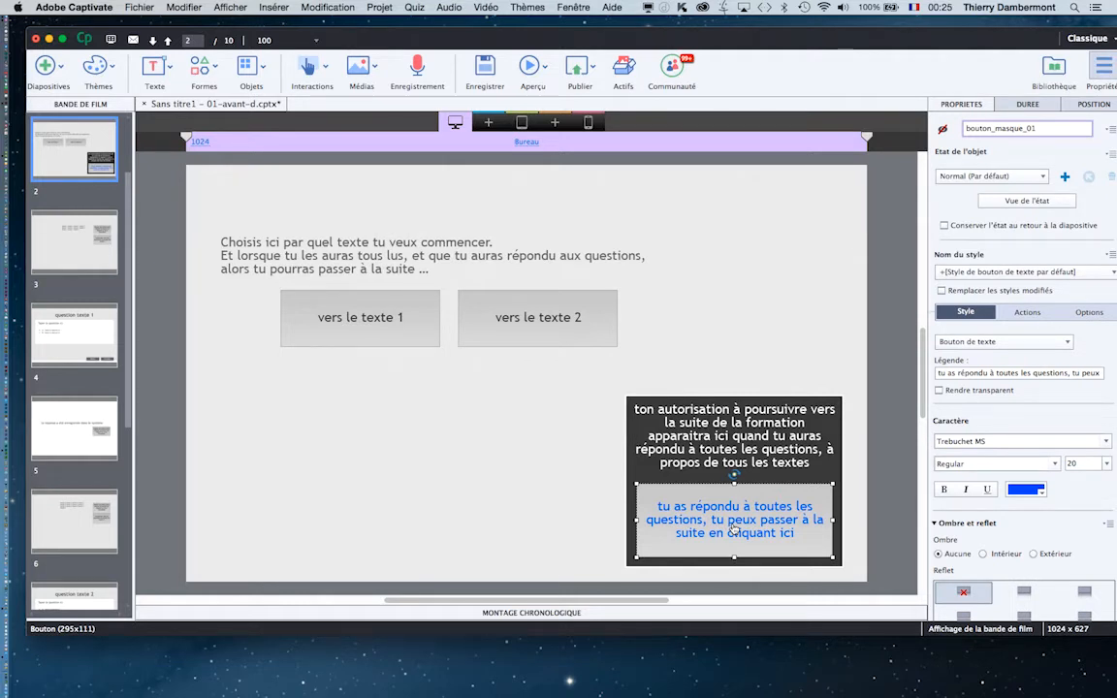
Set the menu slide's A l'ouverture action to Exécuter des actions avancées with the script verifSIVARSONTA1
{"action": "left_click", "coordinate": [812, 350]}
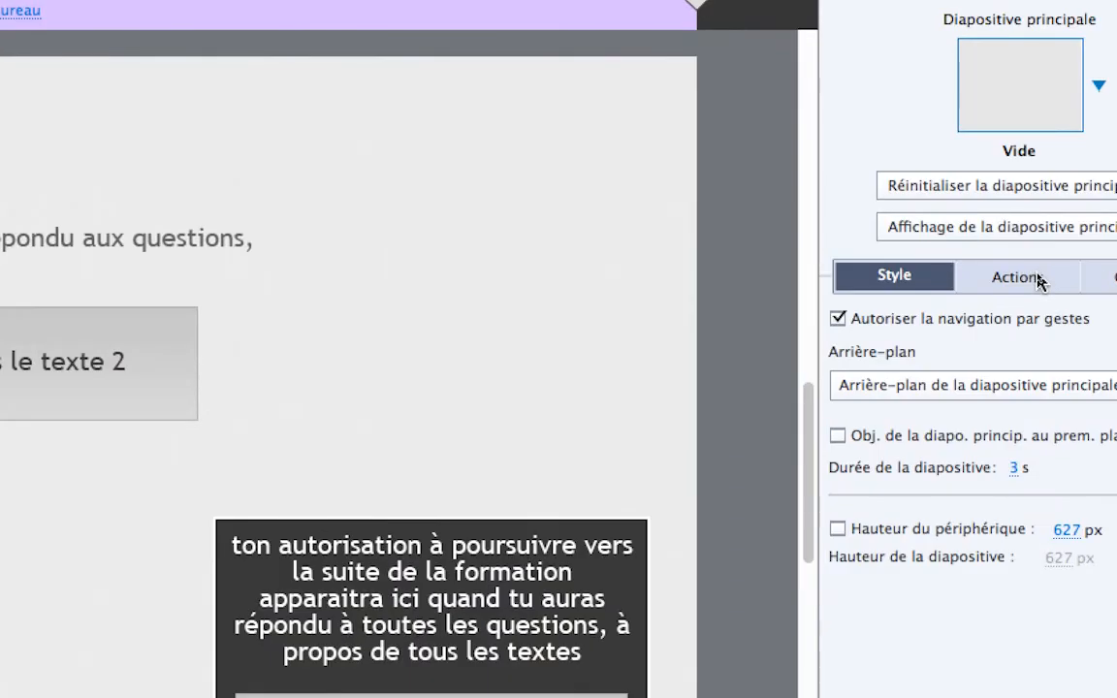
{"action": "left_click", "coordinate": [1036, 277]}
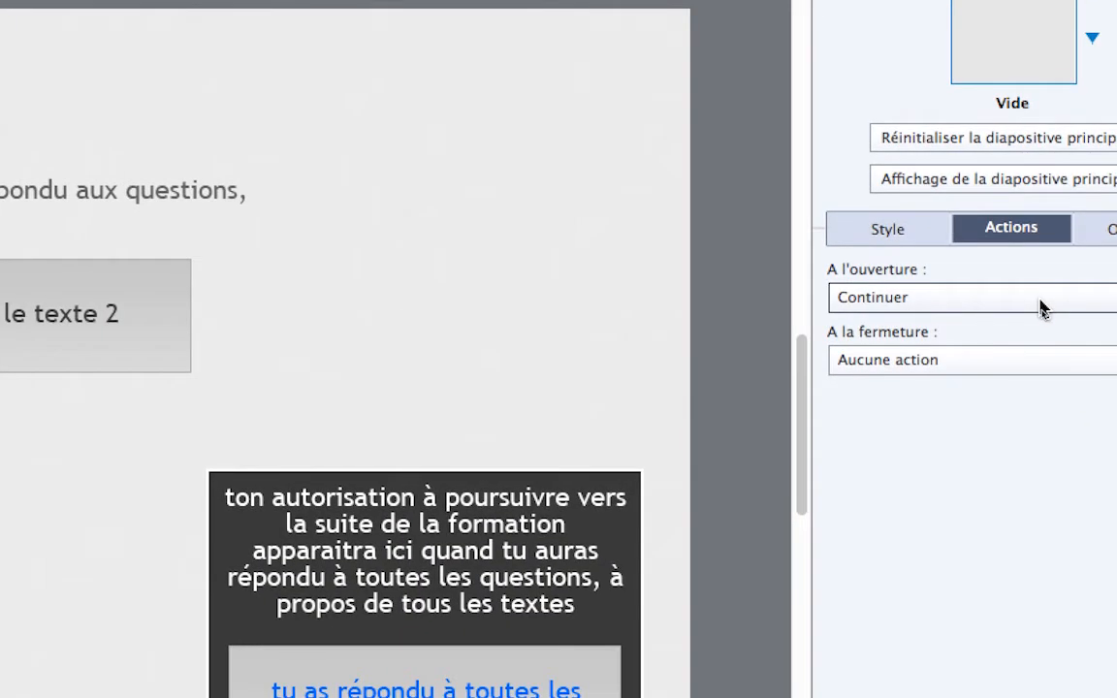
{"action": "left_click", "coordinate": [1032, 302]}
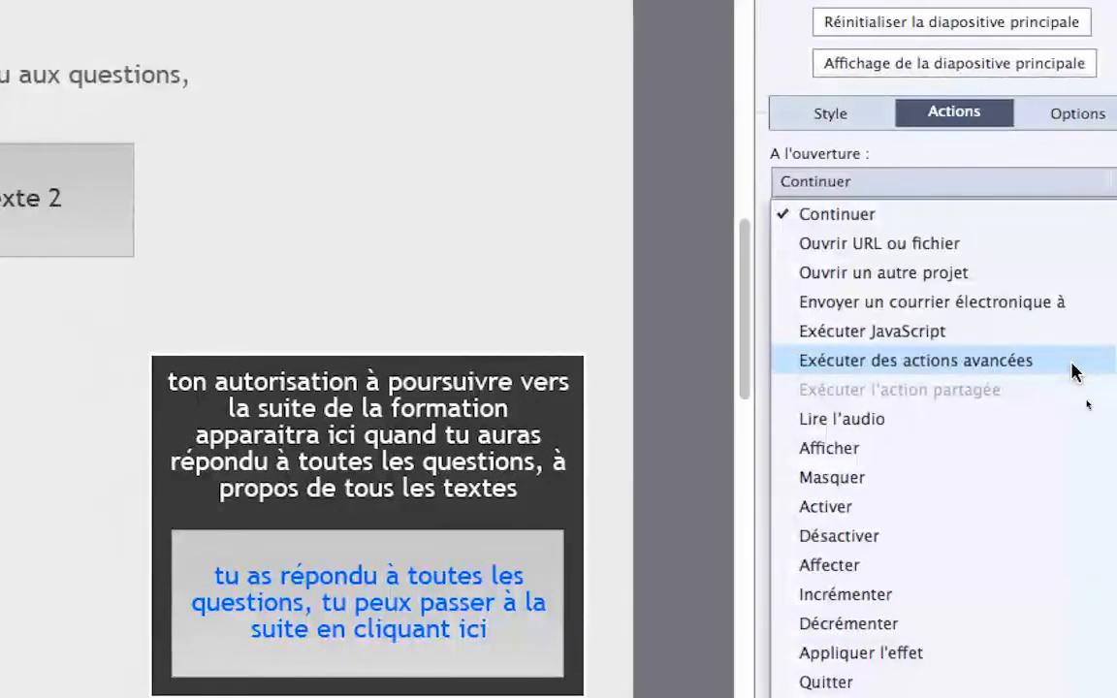
{"action": "left_click", "coordinate": [1072, 363]}
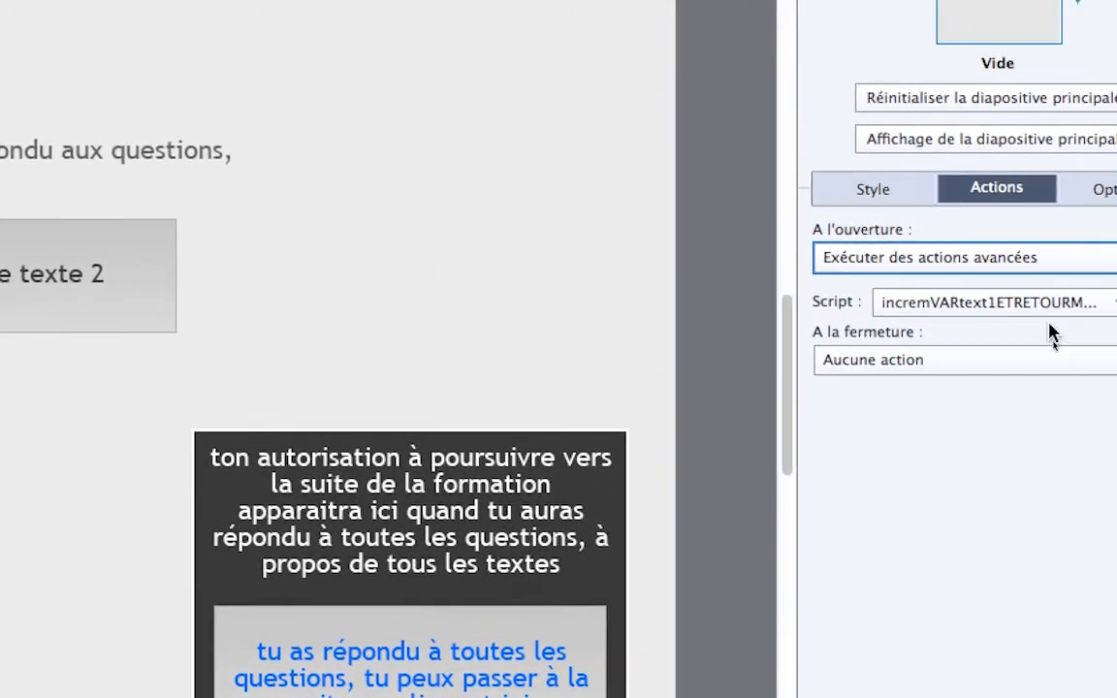
{"action": "left_click", "coordinate": [1008, 233]}
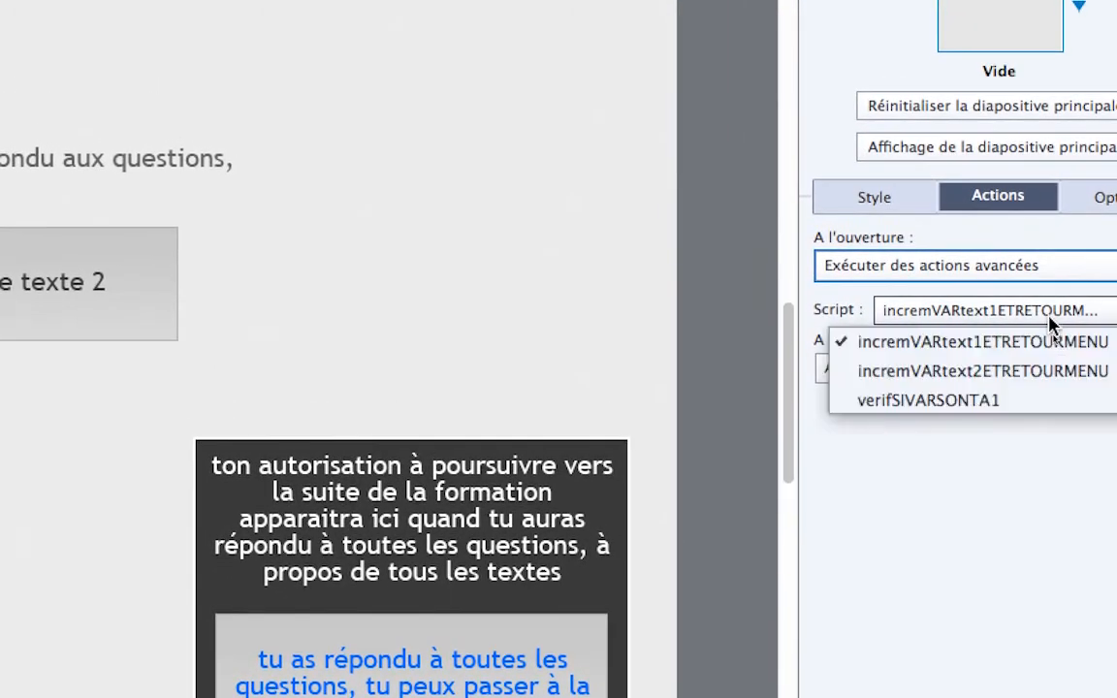
{"action": "left_click", "coordinate": [1052, 402]}
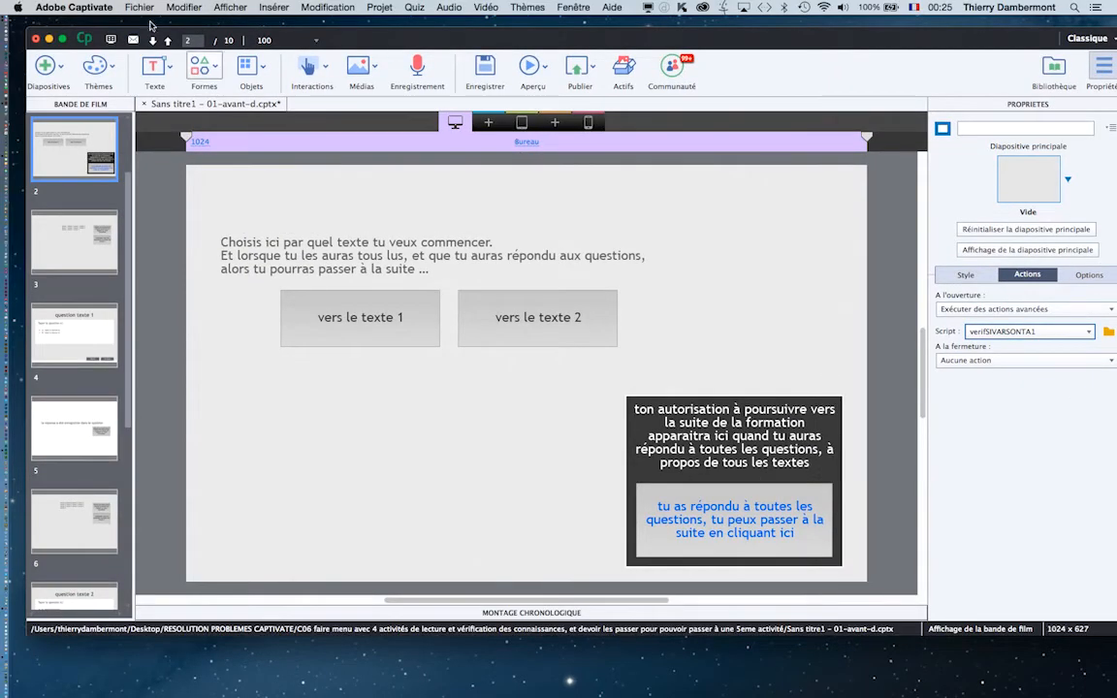
Save the project and launch a preview of it in the Firefox browser
{"action": "left_click", "coordinate": [138, 7]}
{"action": "left_click", "coordinate": [159, 119]}
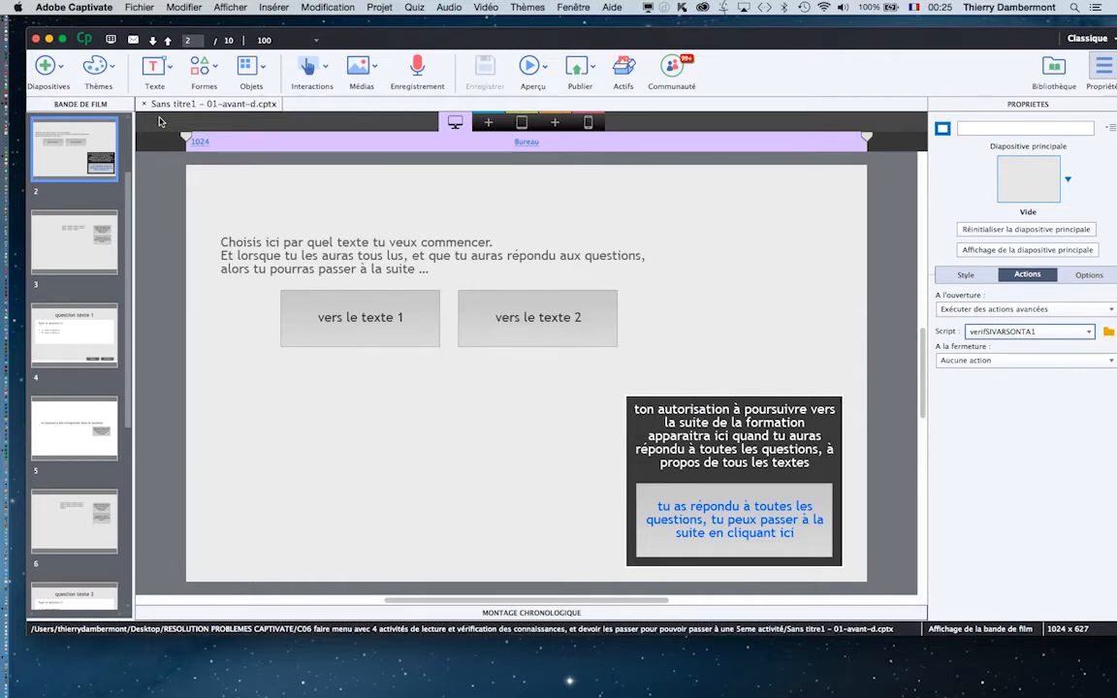
{"action": "left_click", "coordinate": [531, 65]}
{"action": "left_click", "coordinate": [568, 183]}
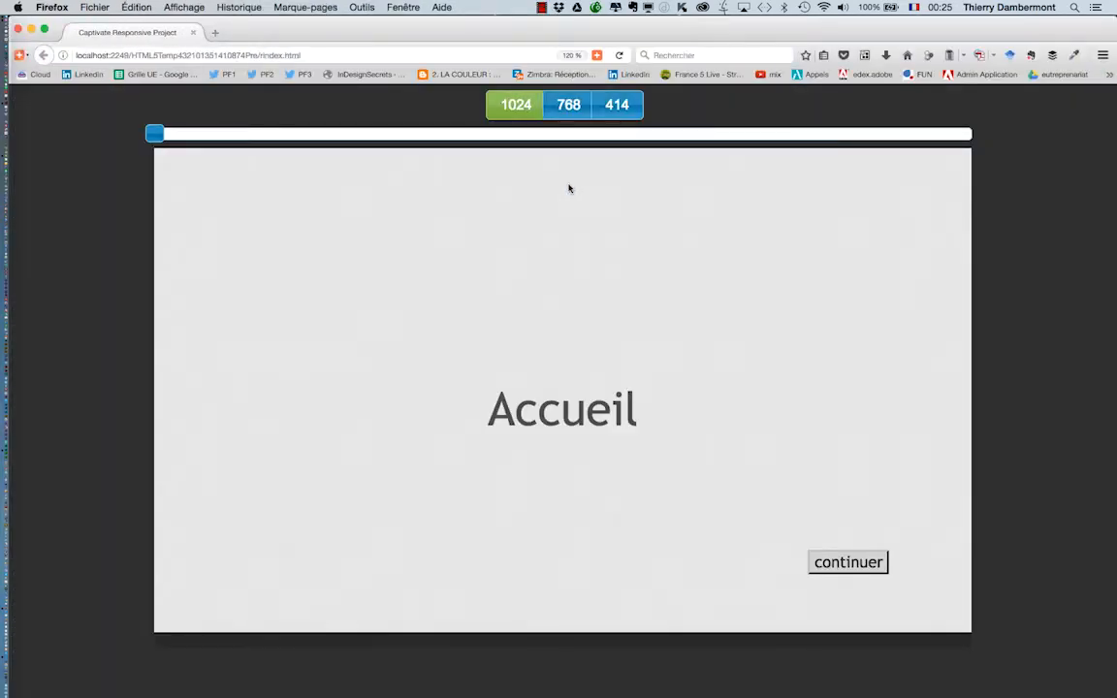
In the preview, continue past Accueil and test going between the menu and texts 1 and 2 without answering any questions
{"action": "left_click", "coordinate": [850, 564]}
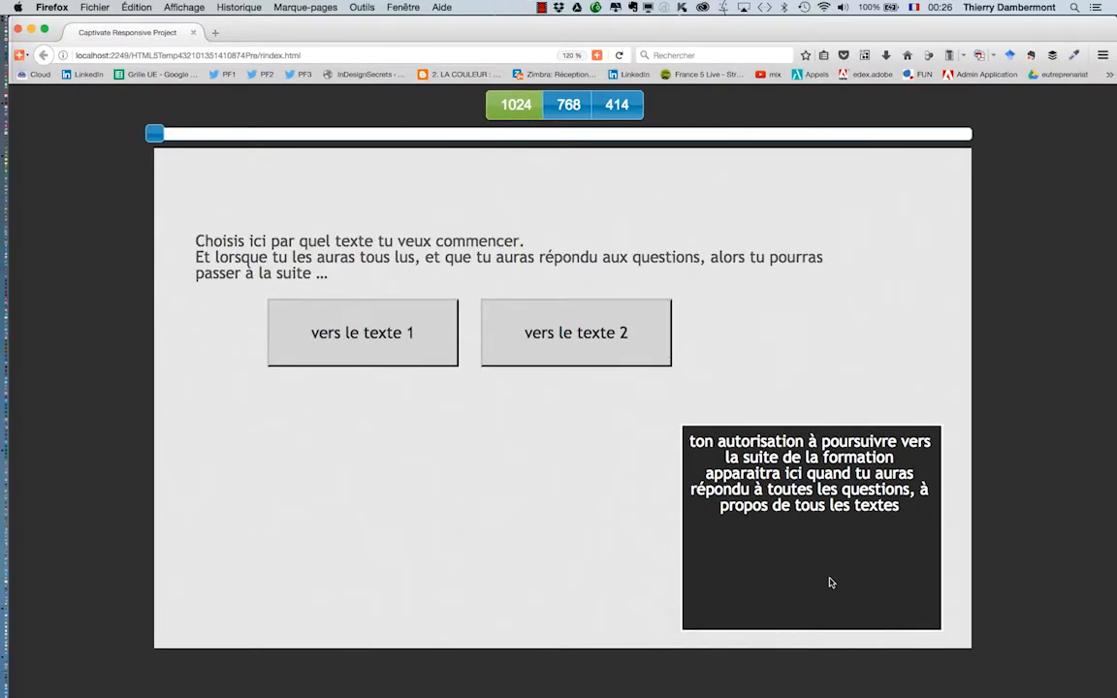
{"action": "left_click", "coordinate": [378, 349]}
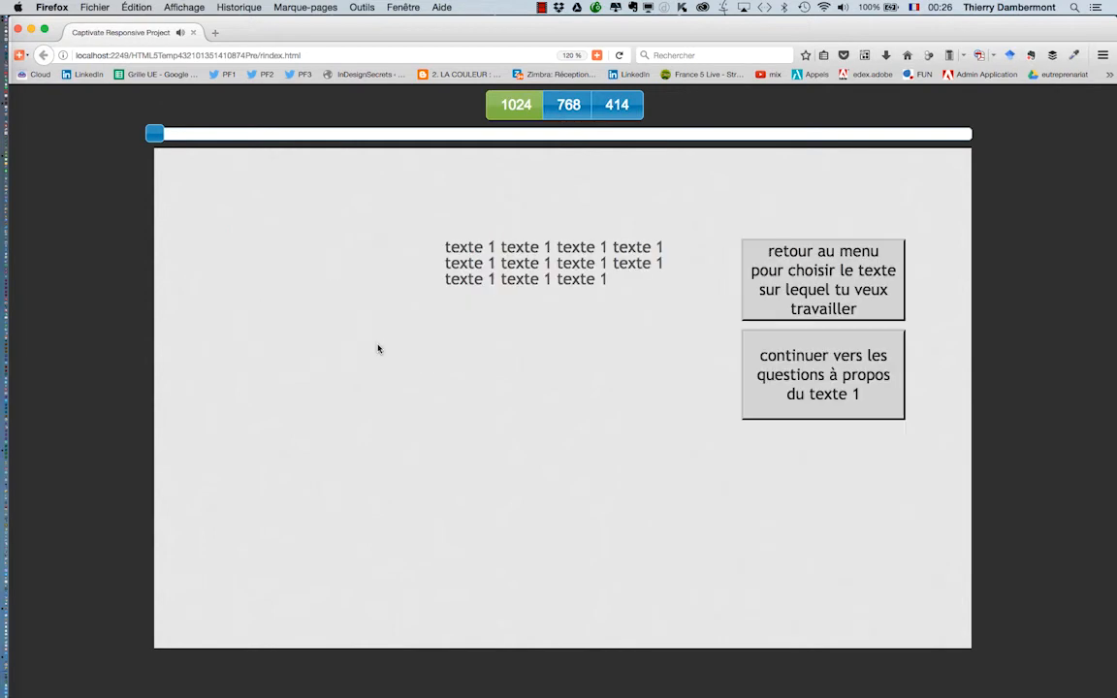
{"action": "left_click", "coordinate": [819, 284]}
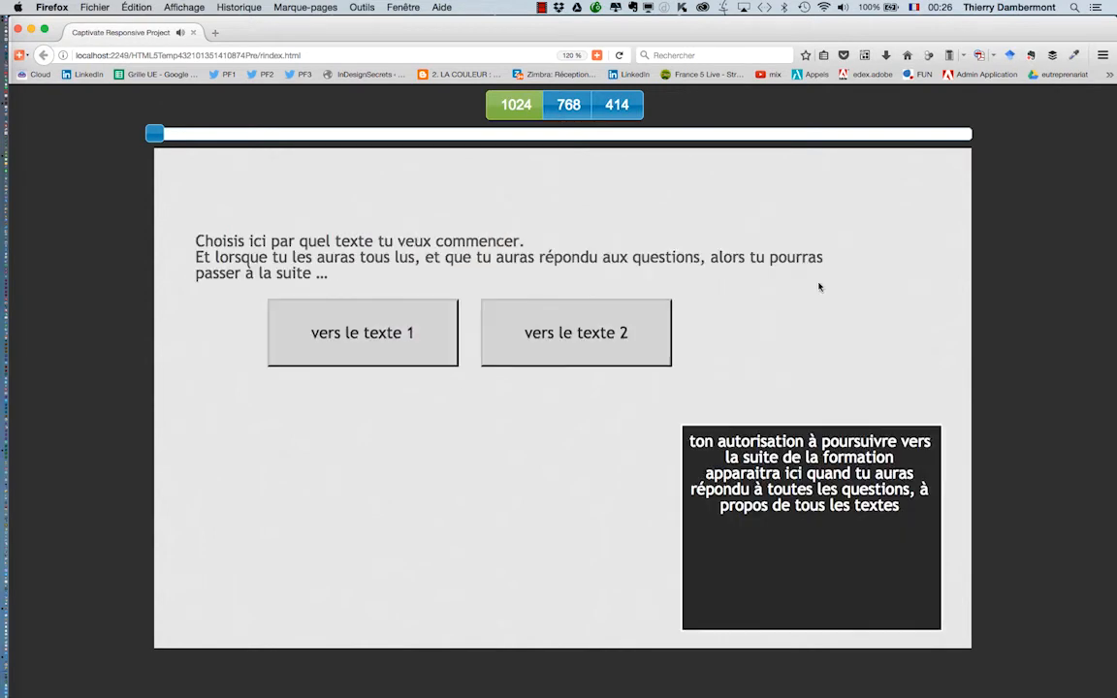
{"action": "left_click", "coordinate": [572, 345]}
{"action": "left_click", "coordinate": [798, 280]}
{"action": "left_click", "coordinate": [417, 320]}
{"action": "left_click", "coordinate": [834, 270]}
{"action": "left_click", "coordinate": [523, 320]}
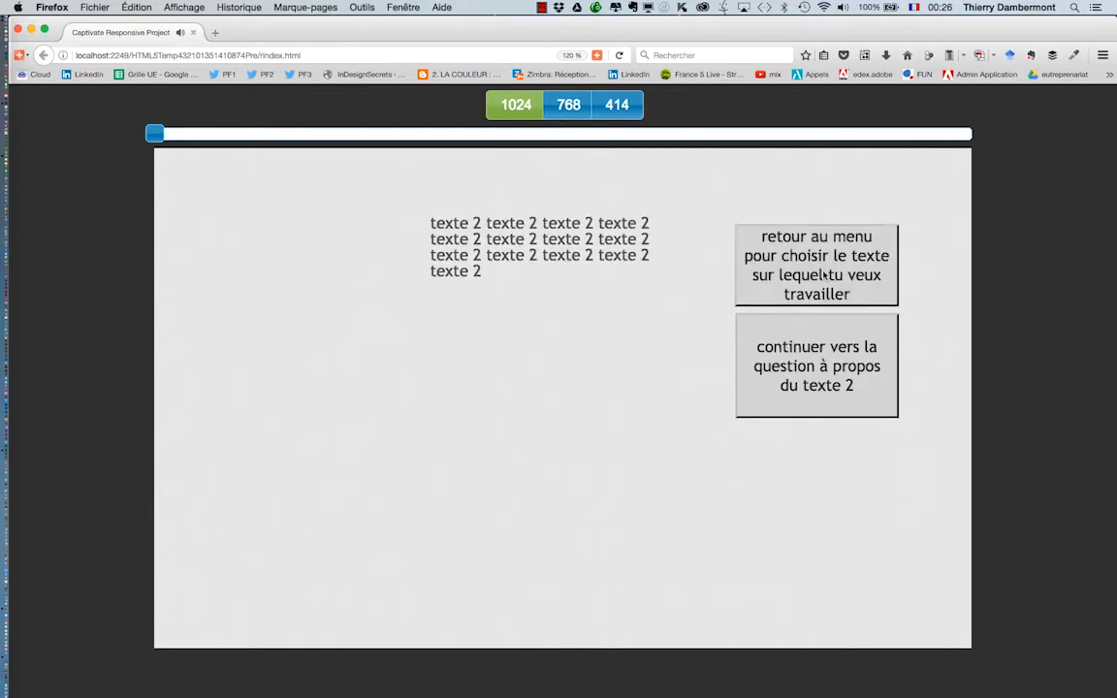
{"action": "left_click", "coordinate": [819, 281]}
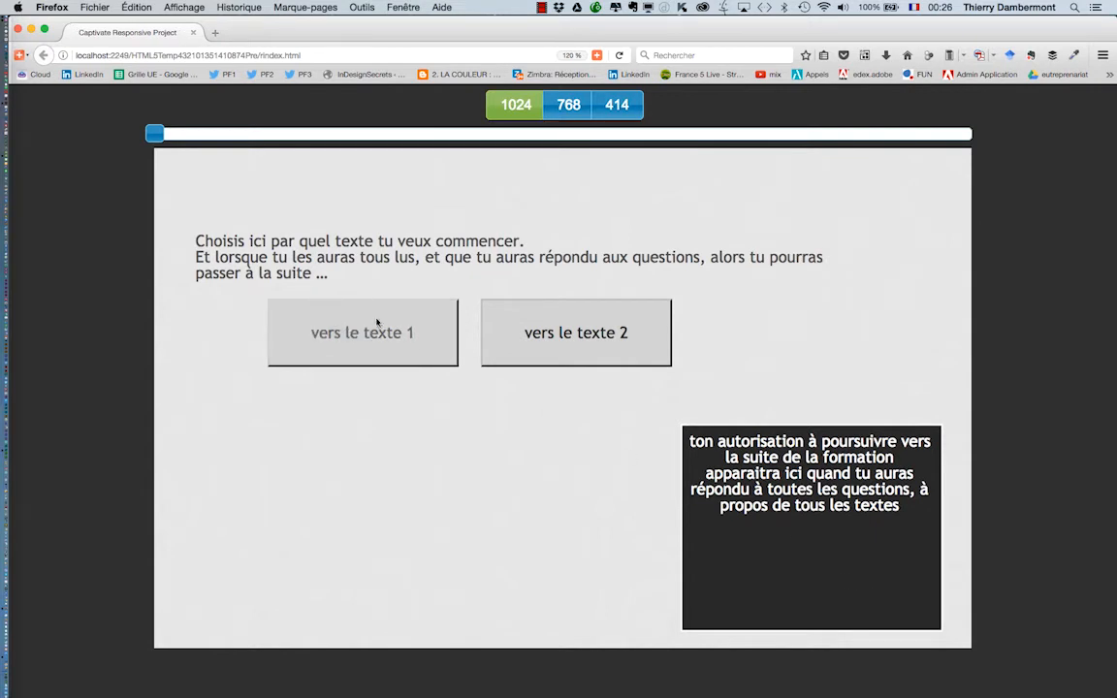
{"action": "left_click", "coordinate": [427, 329]}
{"action": "left_click", "coordinate": [835, 271]}
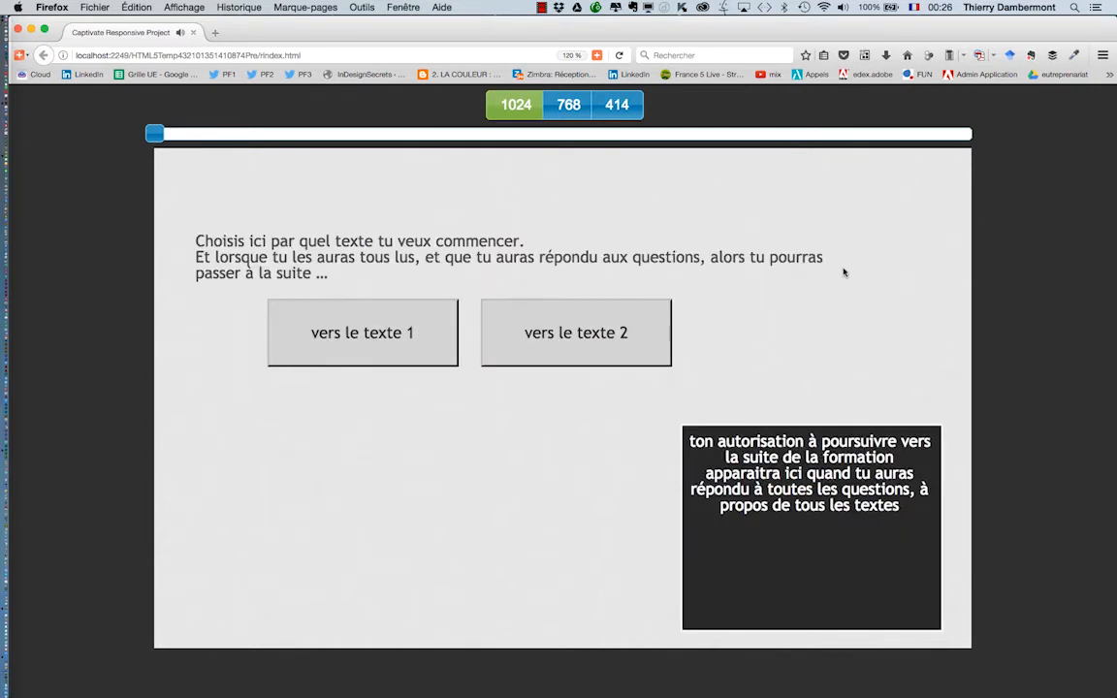
In the preview, visit the questions for text 1 and text 2 and return to the menu from each without answering
{"action": "left_click", "coordinate": [390, 336]}
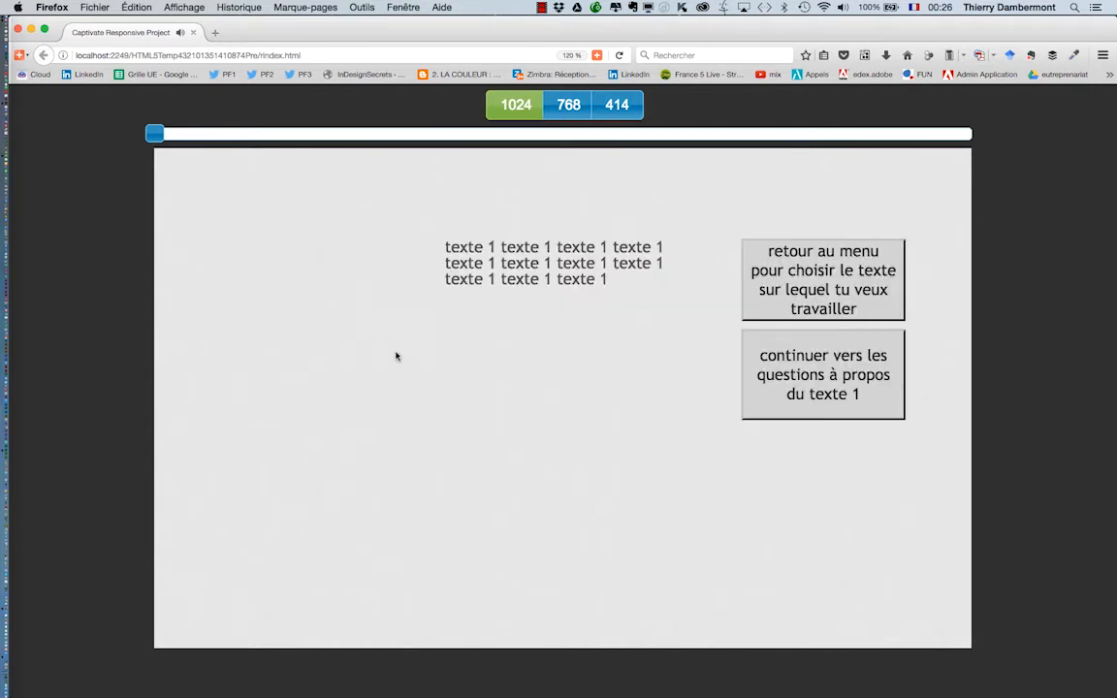
{"action": "left_click", "coordinate": [826, 393]}
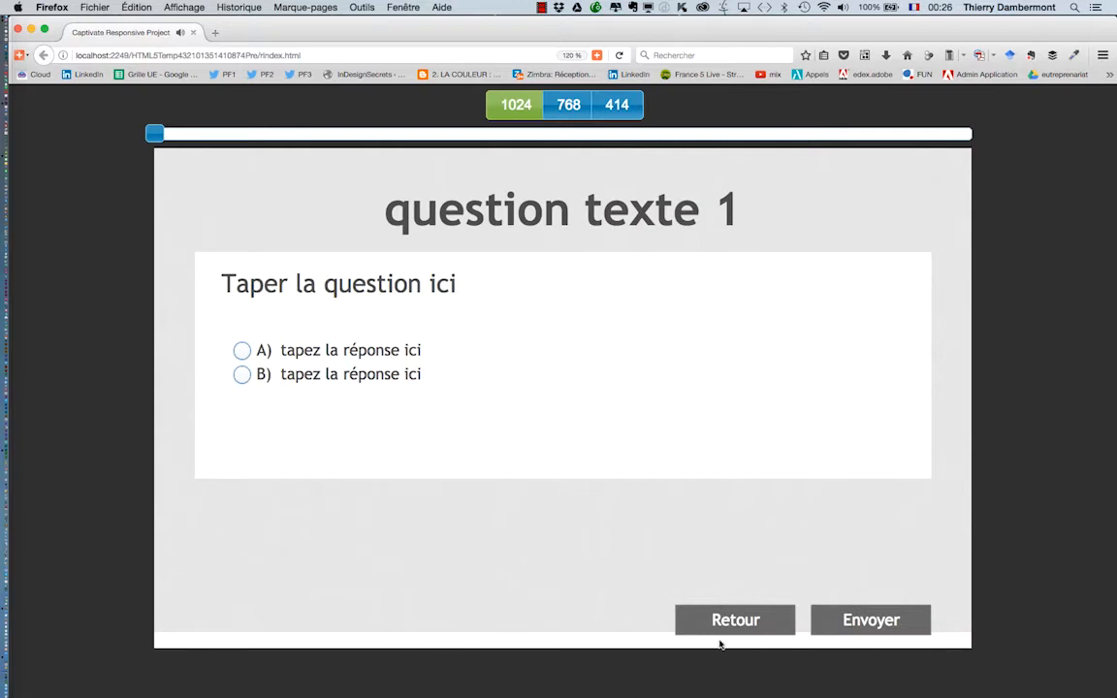
{"action": "left_click", "coordinate": [743, 620]}
{"action": "left_click", "coordinate": [793, 271]}
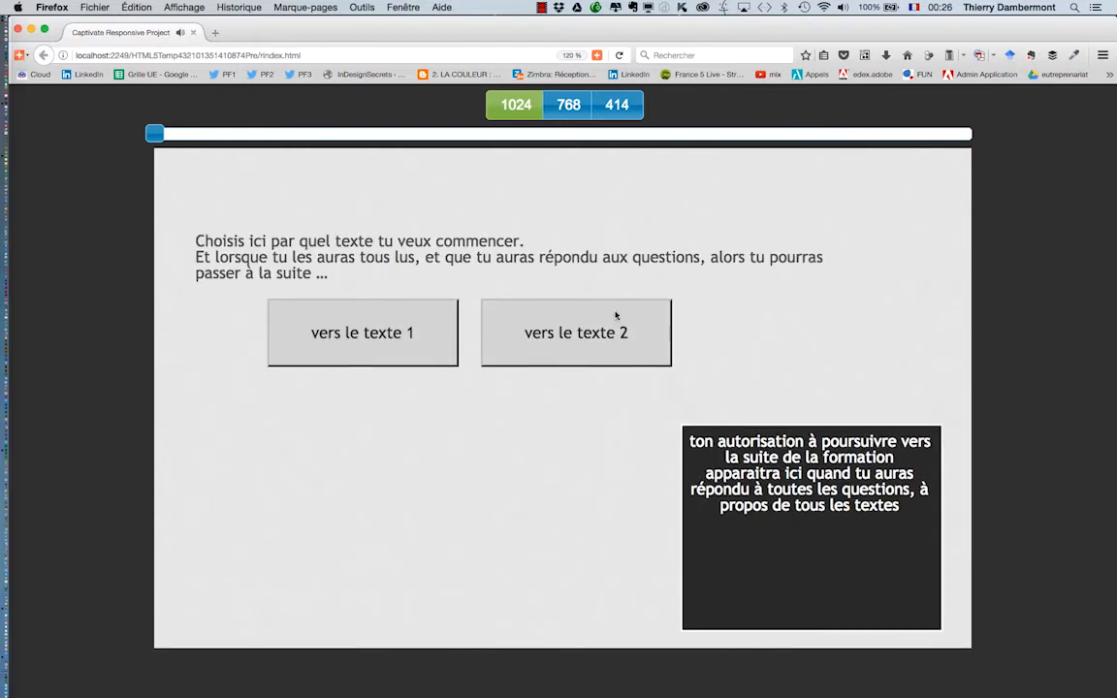
{"action": "left_click", "coordinate": [615, 324]}
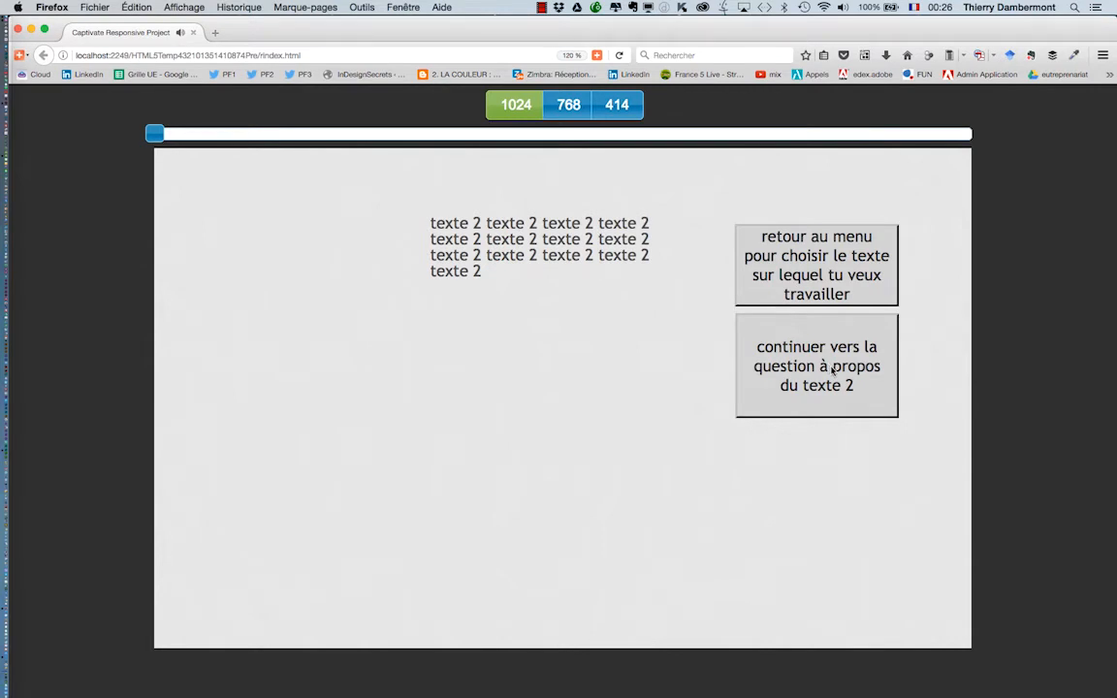
{"action": "left_click", "coordinate": [832, 369]}
{"action": "left_click", "coordinate": [725, 616]}
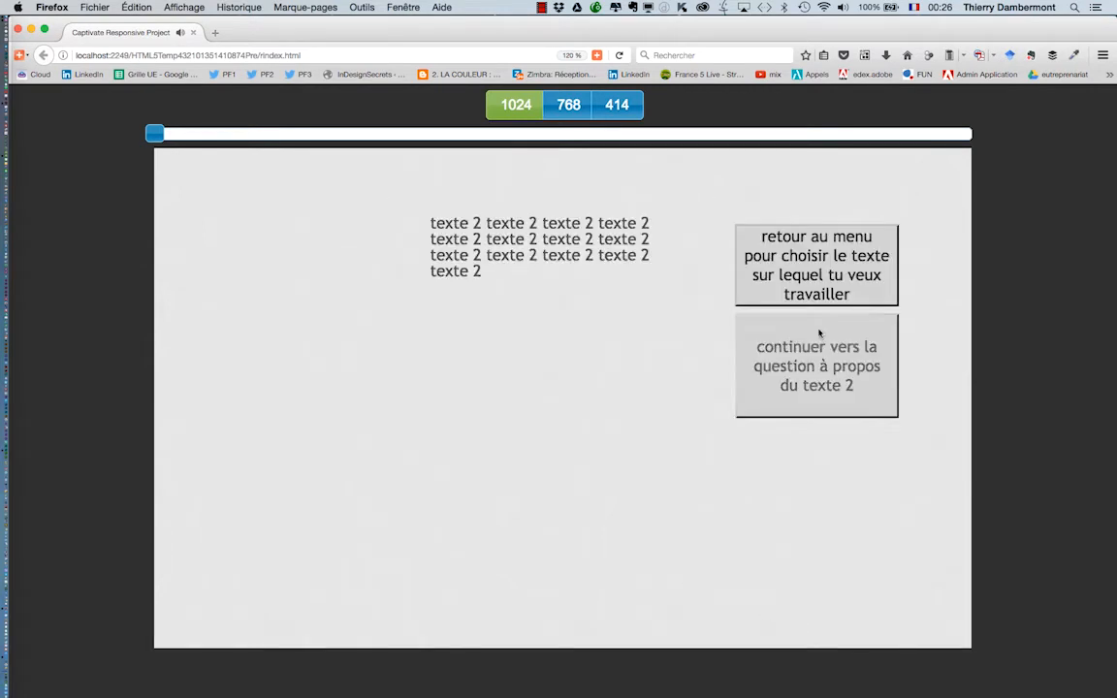
{"action": "left_click", "coordinate": [795, 266]}
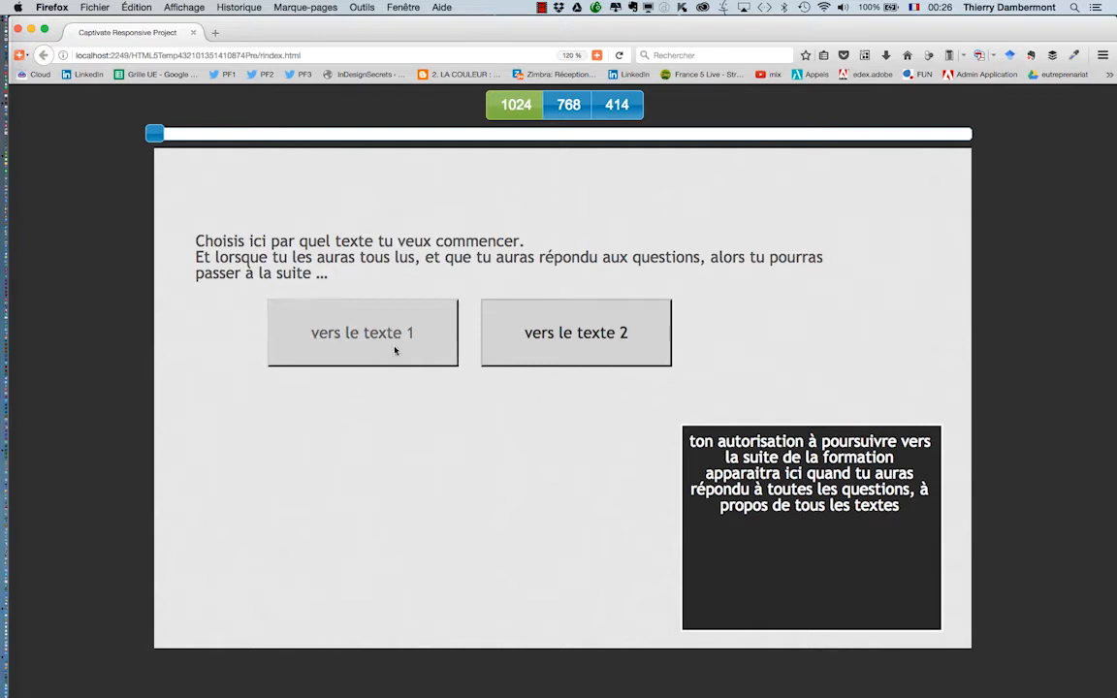
Test text 1's question by submitting answer A, register the response through the blue feedback text, and return to the menu
{"action": "left_click", "coordinate": [357, 318]}
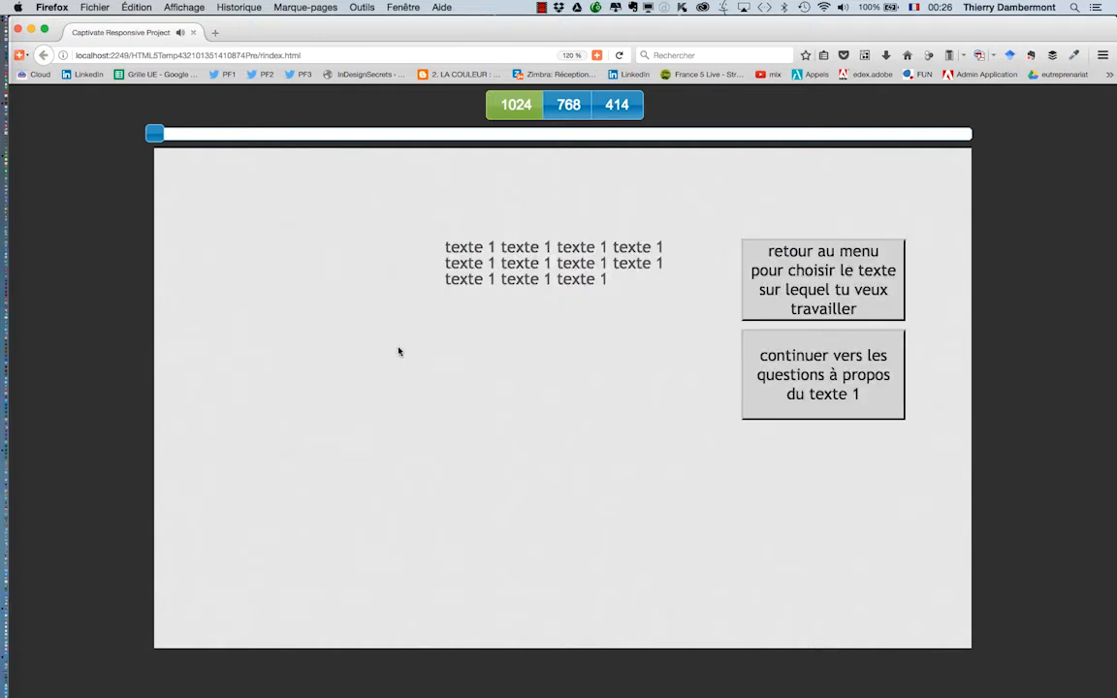
{"action": "left_click", "coordinate": [800, 375]}
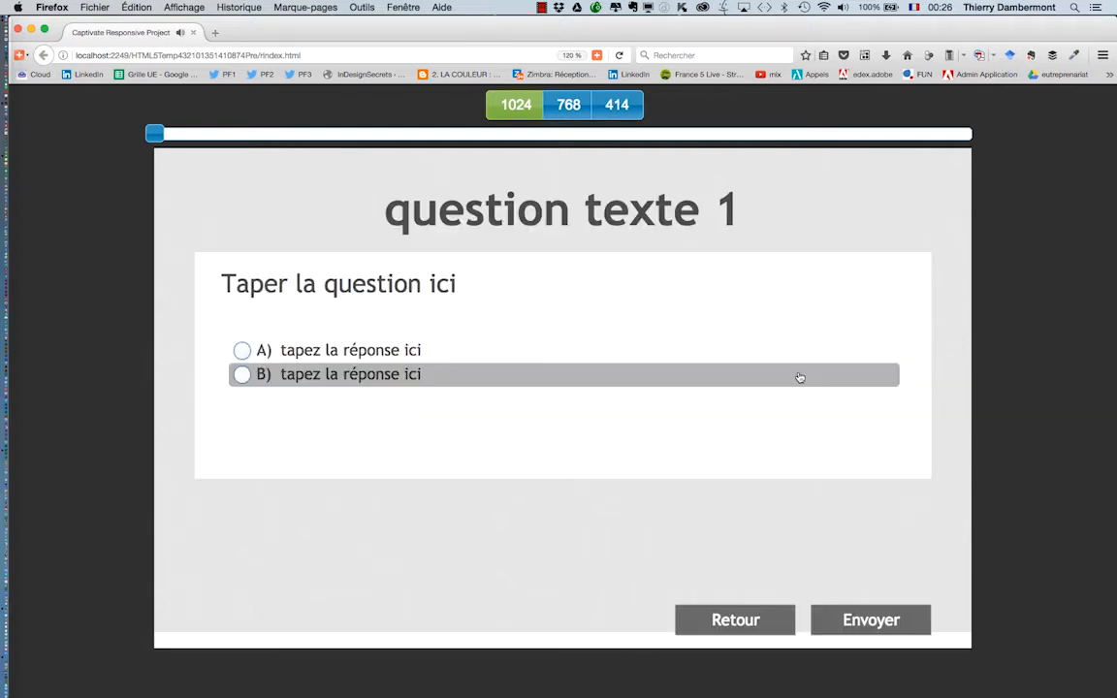
{"action": "left_click", "coordinate": [241, 350]}
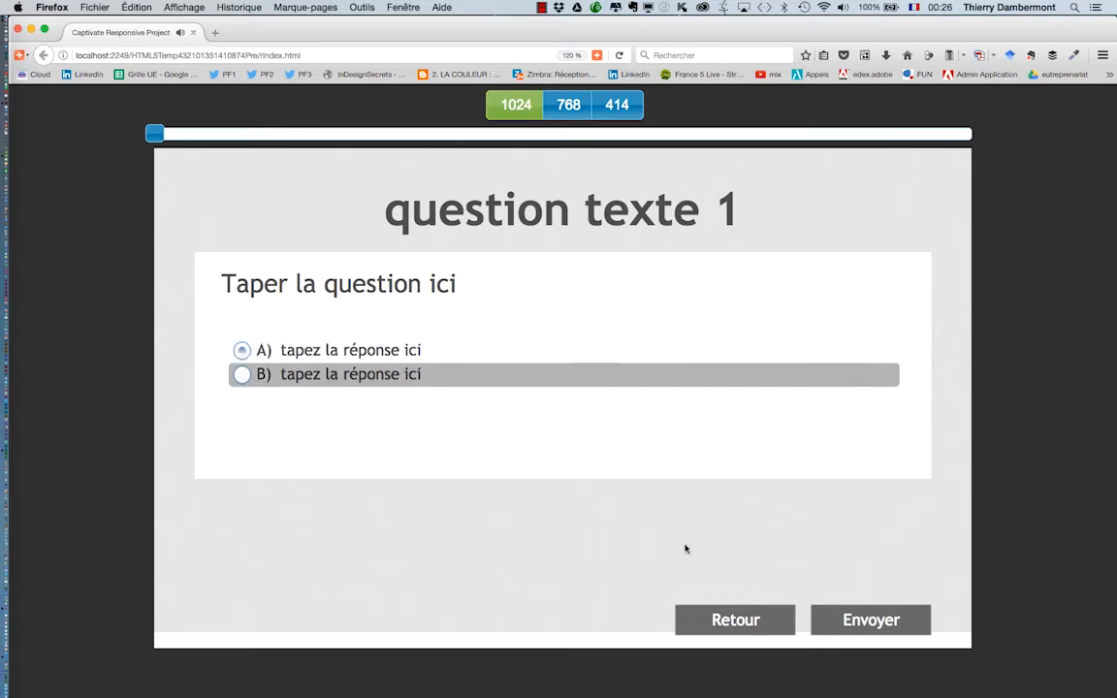
{"action": "left_click", "coordinate": [861, 621]}
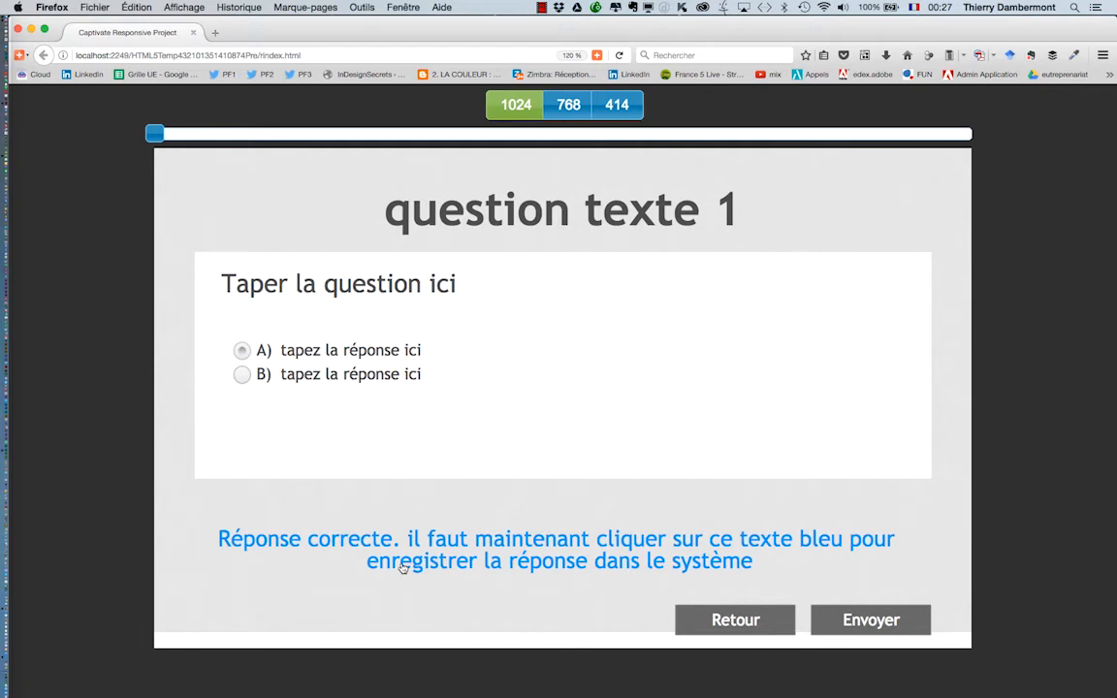
{"action": "left_click", "coordinate": [640, 548]}
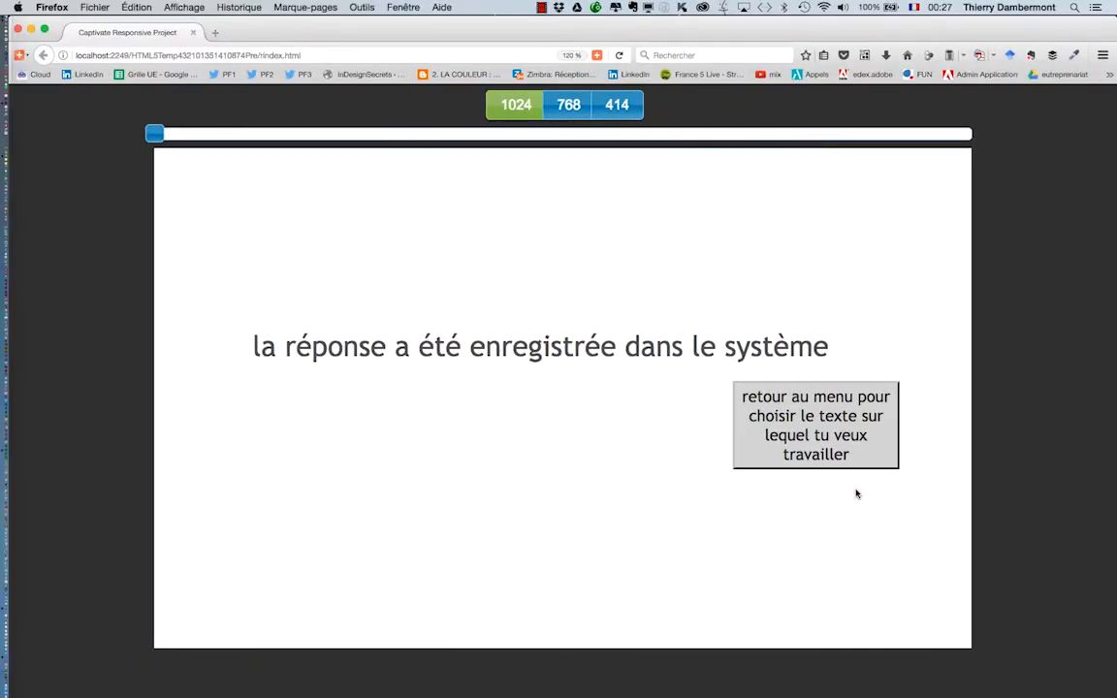
{"action": "left_click", "coordinate": [813, 445]}
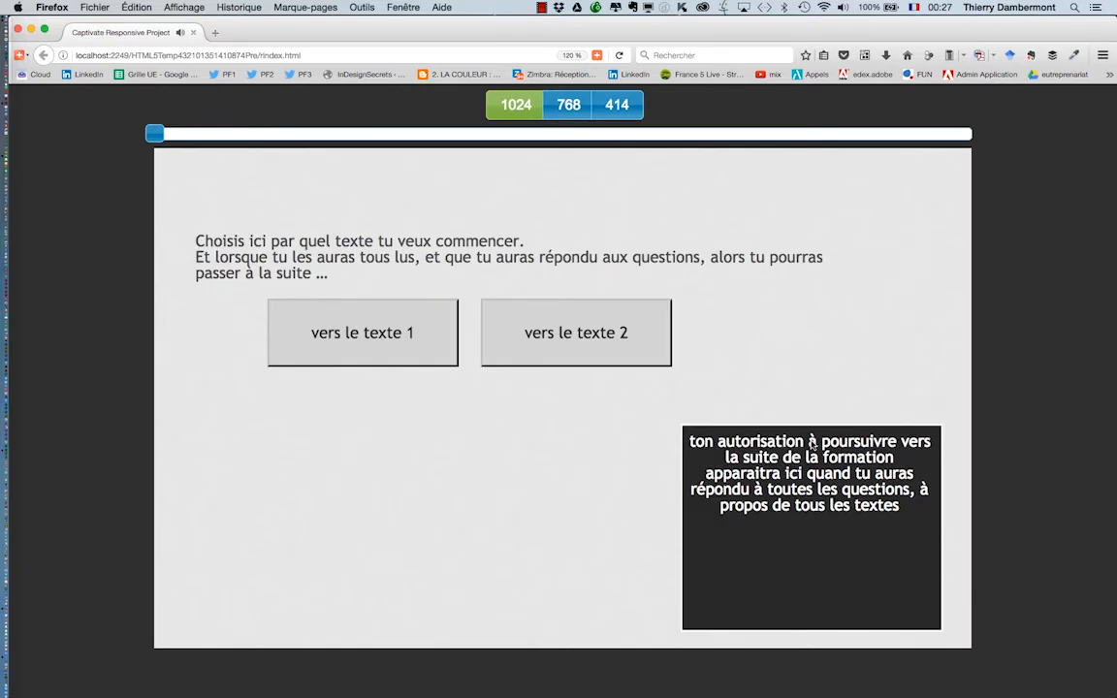
Open text 2's question from the menu and test submitting answer B several times, dismissing the feedback after each attempt
{"action": "left_click", "coordinate": [606, 330]}
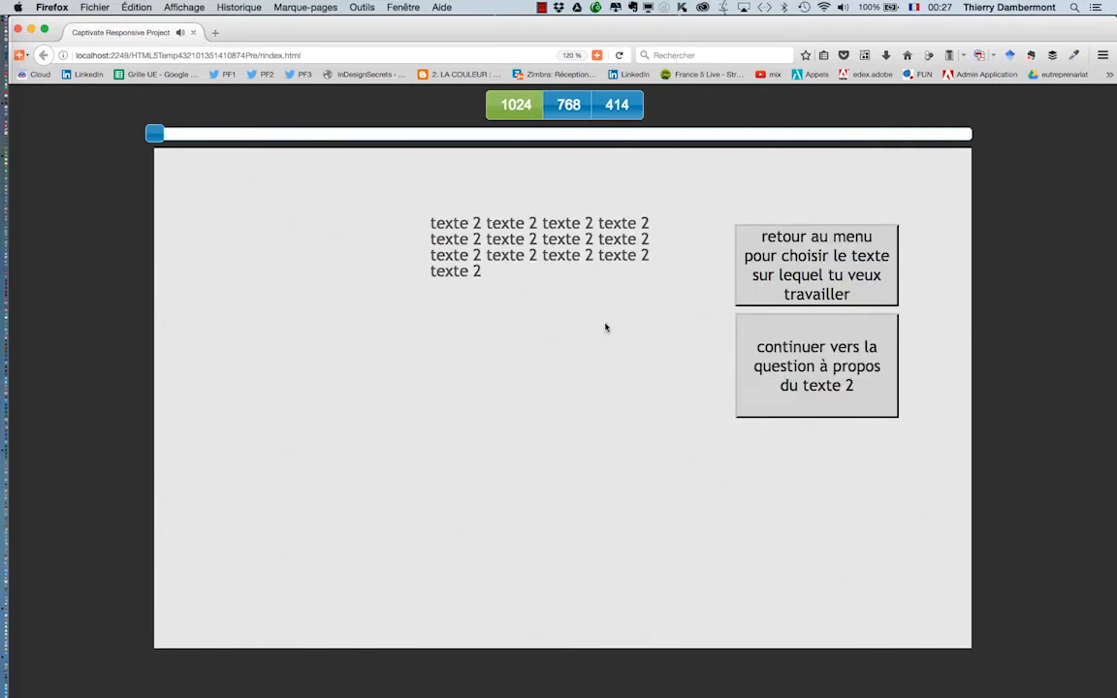
{"action": "left_click", "coordinate": [825, 366]}
{"action": "left_click", "coordinate": [270, 354]}
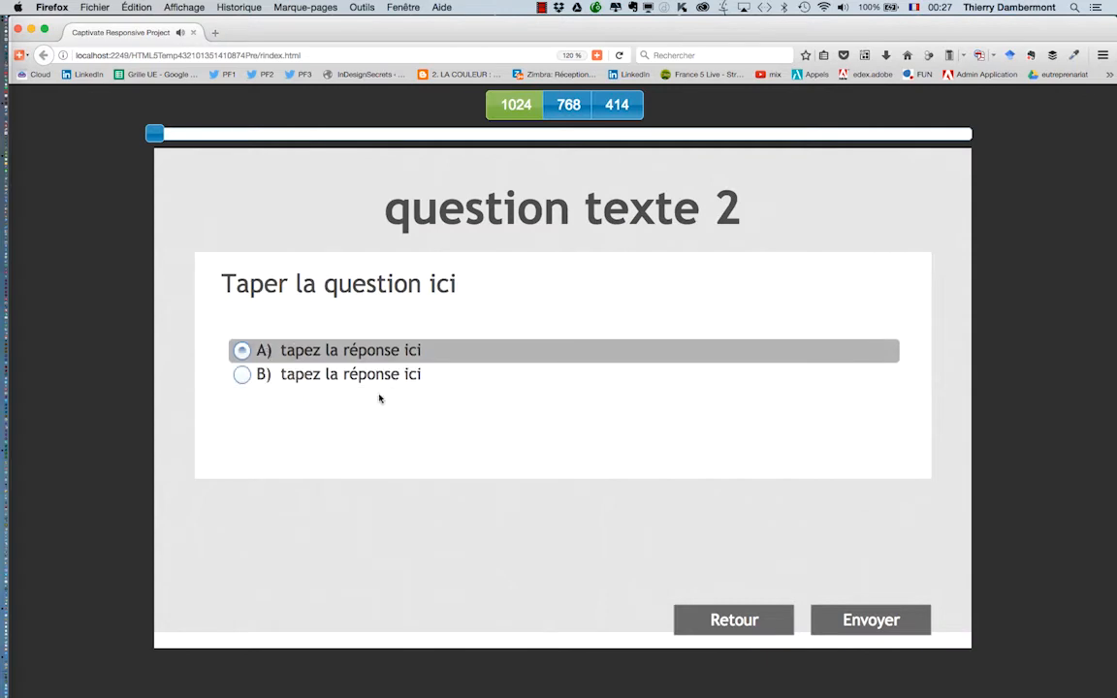
{"action": "left_click", "coordinate": [357, 379]}
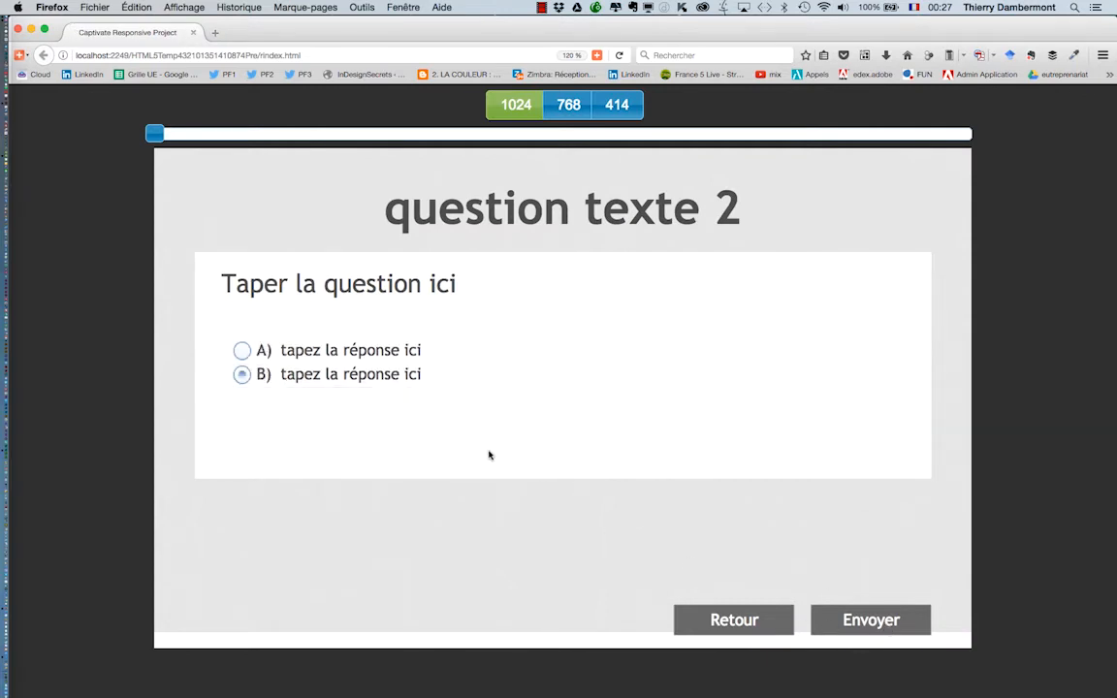
{"action": "left_click", "coordinate": [822, 609]}
{"action": "left_click", "coordinate": [647, 538]}
{"action": "left_click", "coordinate": [887, 626]}
{"action": "left_click", "coordinate": [731, 544]}
{"action": "left_click", "coordinate": [869, 626]}
{"action": "left_click", "coordinate": [711, 536]}
{"action": "left_click", "coordinate": [861, 621]}
{"action": "left_click", "coordinate": [678, 532]}
Submit answer A for text 2's question, register the response through the blue feedback text, and return to the menu
{"action": "left_click", "coordinate": [324, 356]}
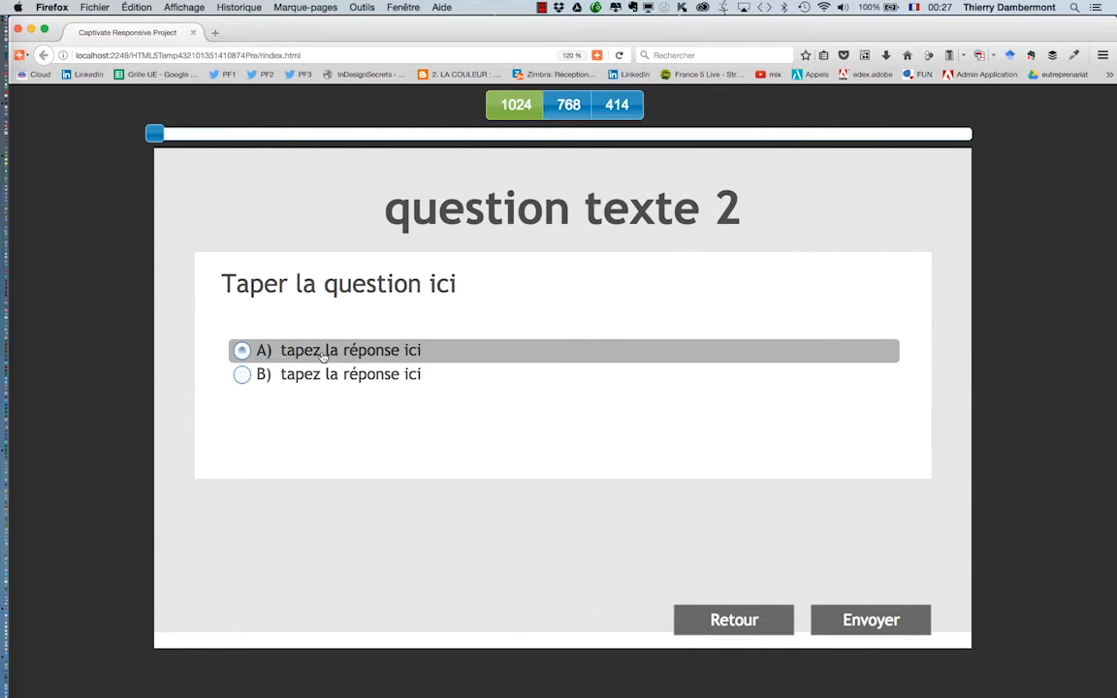
{"action": "left_click", "coordinate": [854, 620]}
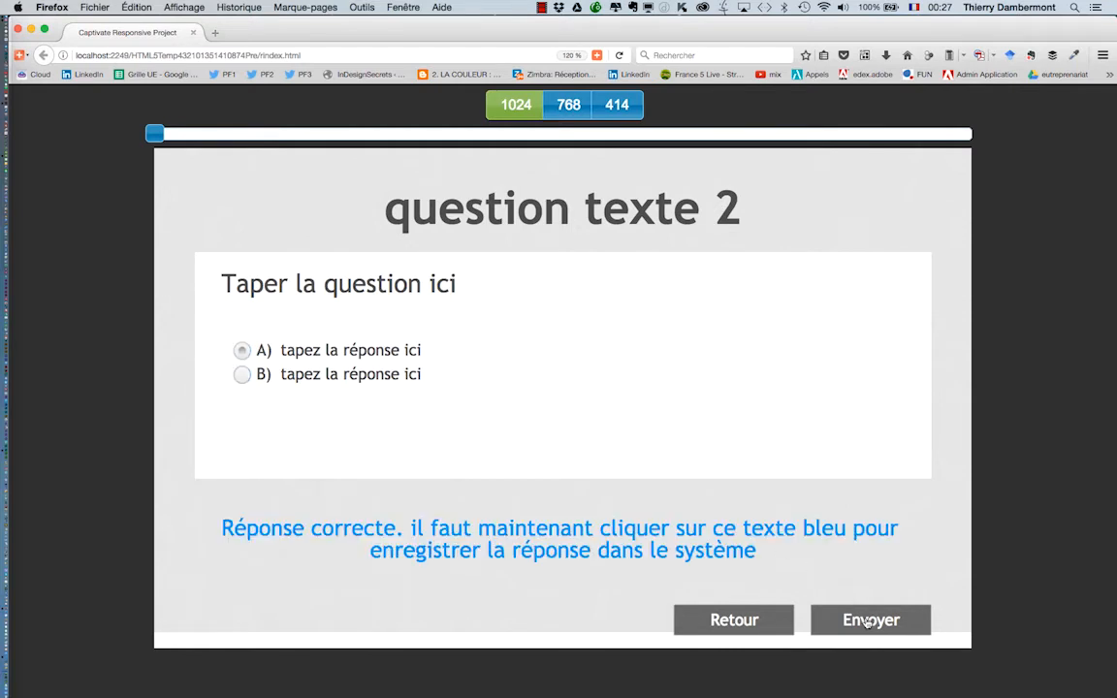
{"action": "left_click", "coordinate": [586, 545]}
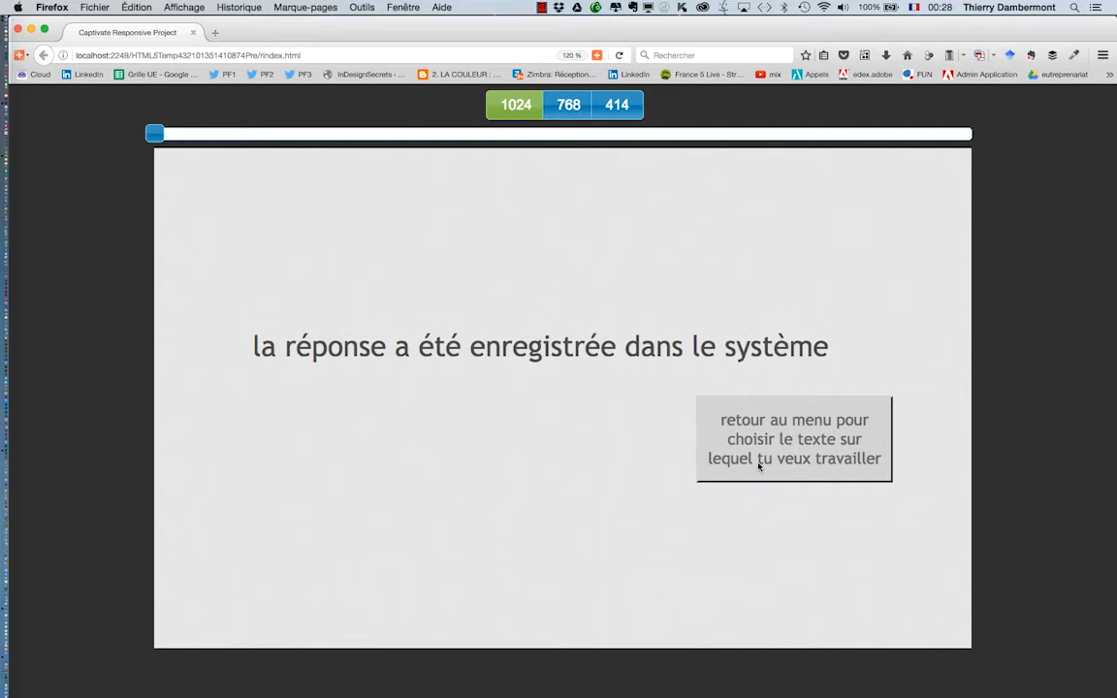
{"action": "left_click", "coordinate": [759, 466]}
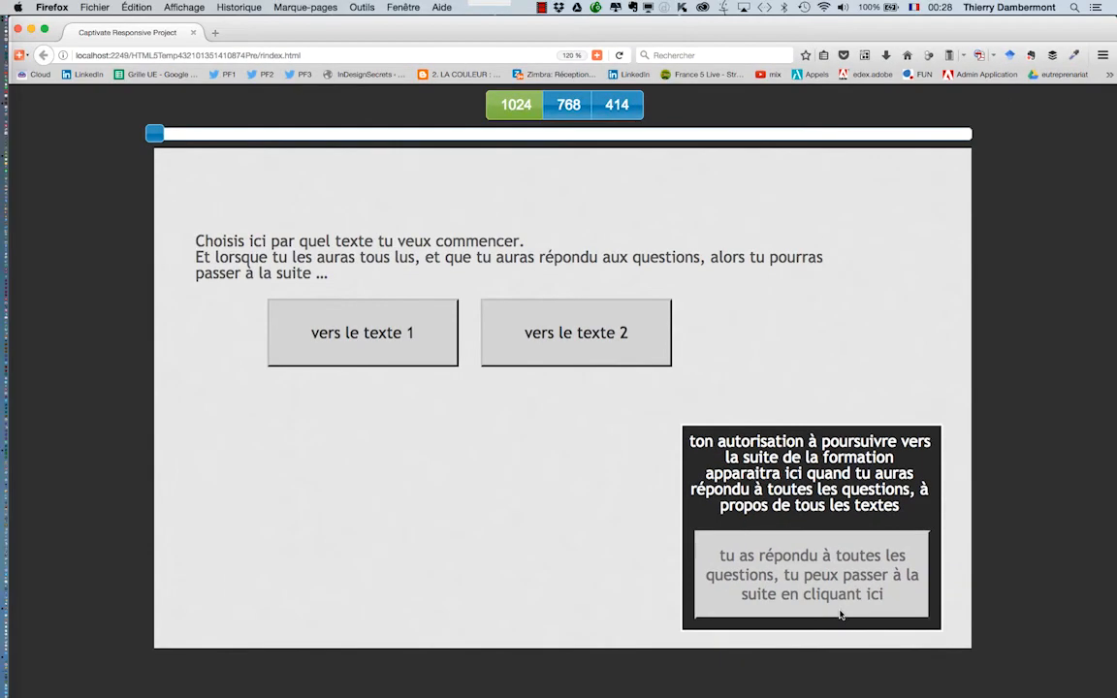
Test going from the unlocked menu button to the end slide and back, and revisit text 2's answered question before returning to the menu
{"action": "left_click", "coordinate": [833, 597]}
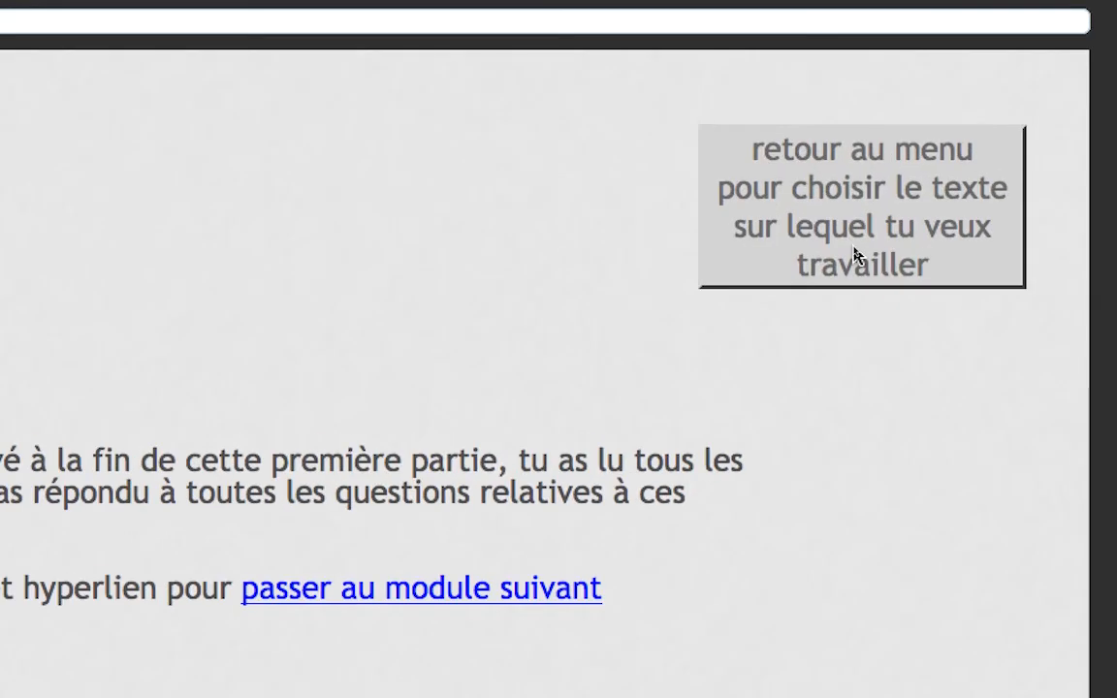
{"action": "left_click", "coordinate": [854, 252]}
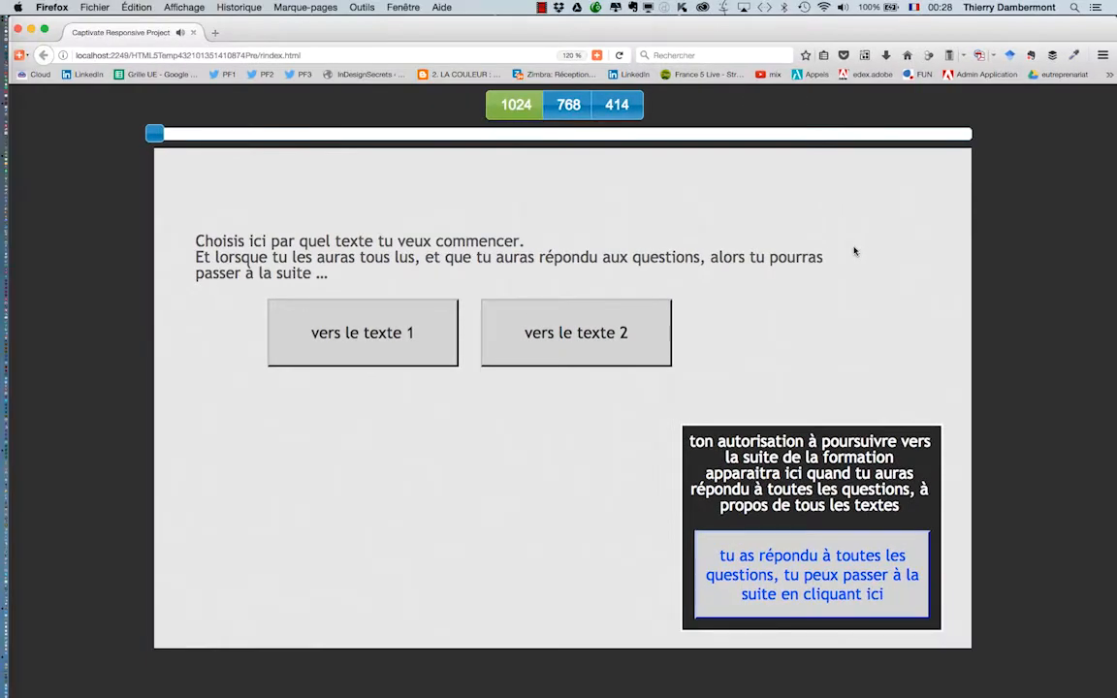
{"action": "left_click", "coordinate": [618, 333]}
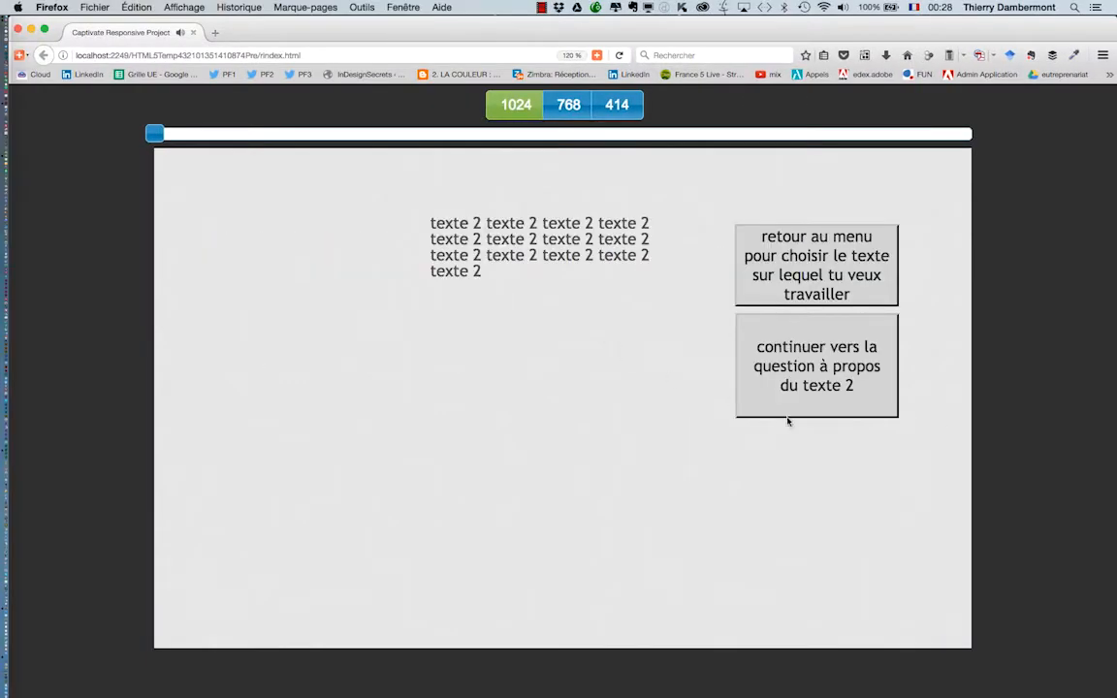
{"action": "left_click", "coordinate": [851, 385]}
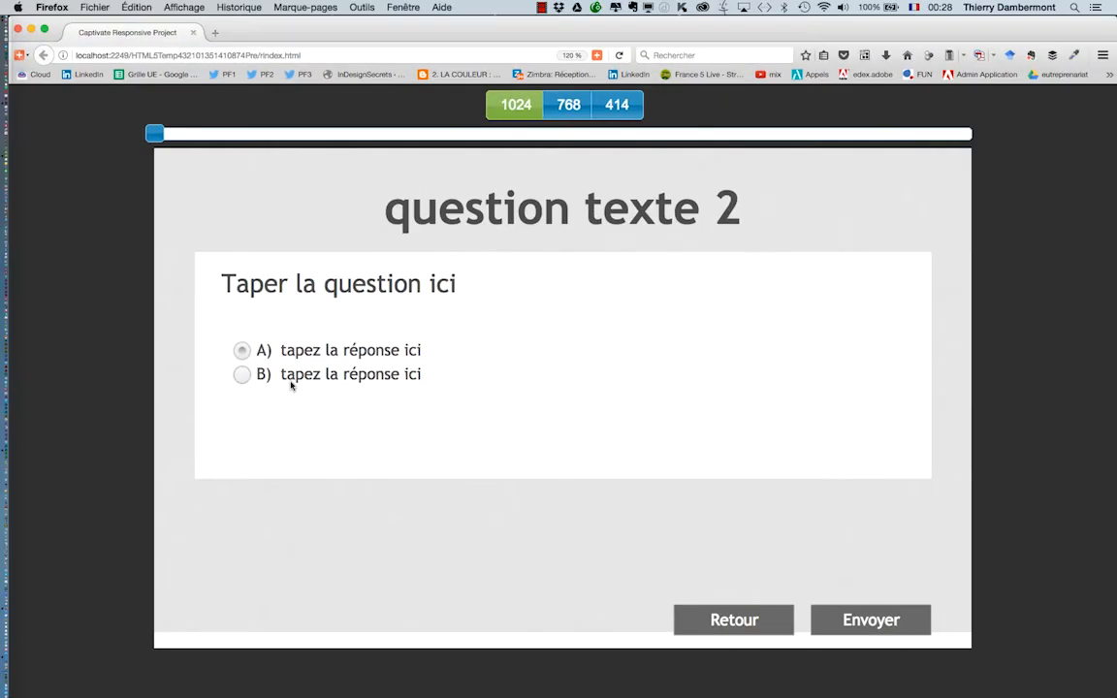
{"action": "left_click", "coordinate": [726, 622]}
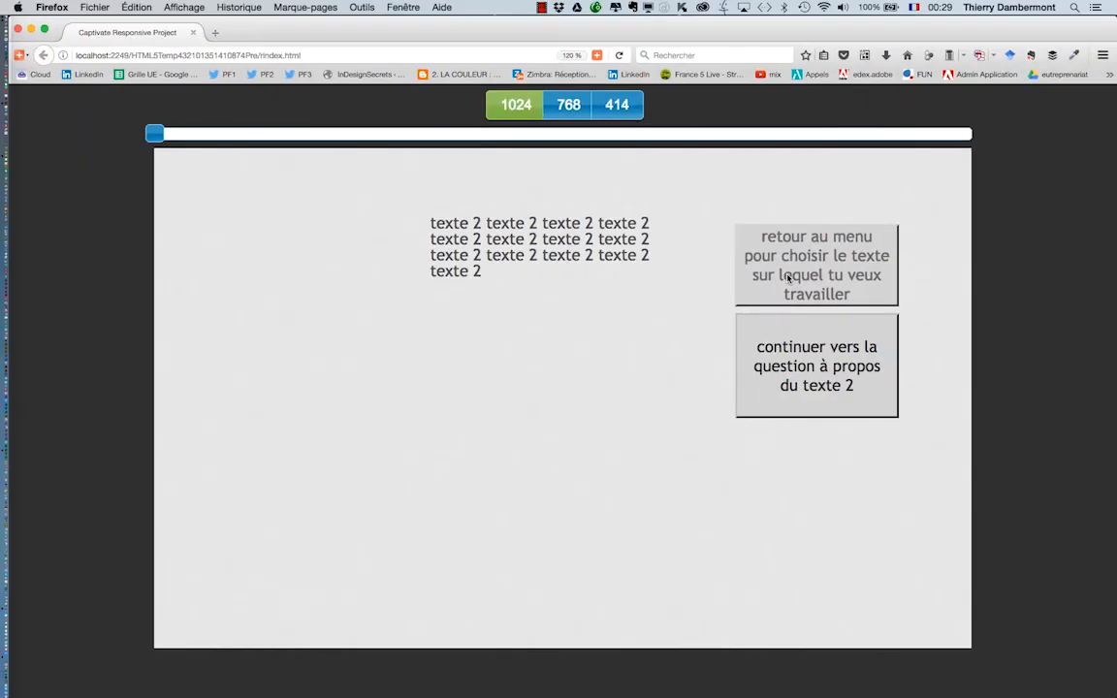
{"action": "left_click", "coordinate": [788, 278]}
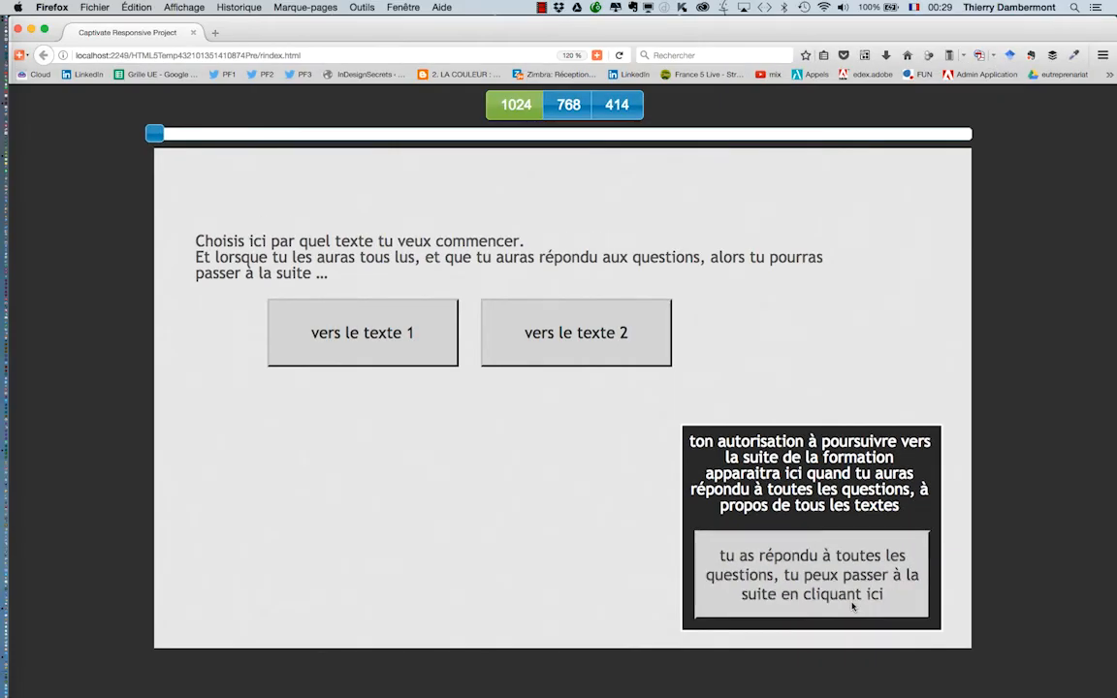
Continue to the end slide, test its "passer au module suivant" hyperlink, and switch back to the preview page
{"action": "left_click", "coordinate": [853, 609]}
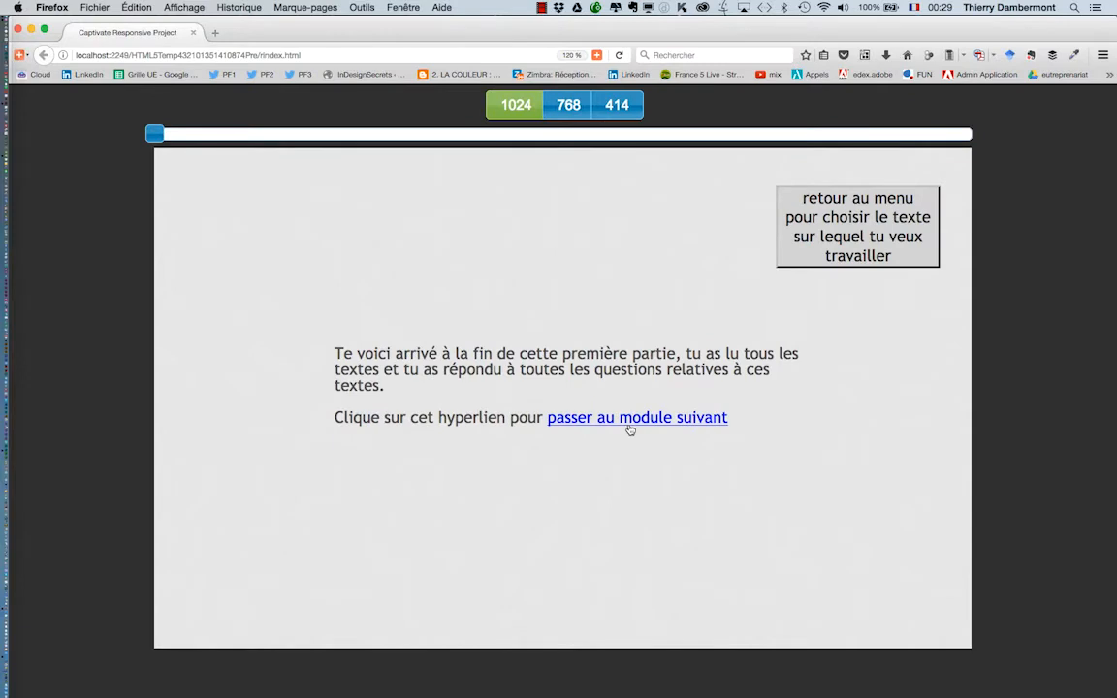
{"action": "left_click", "coordinate": [629, 423]}
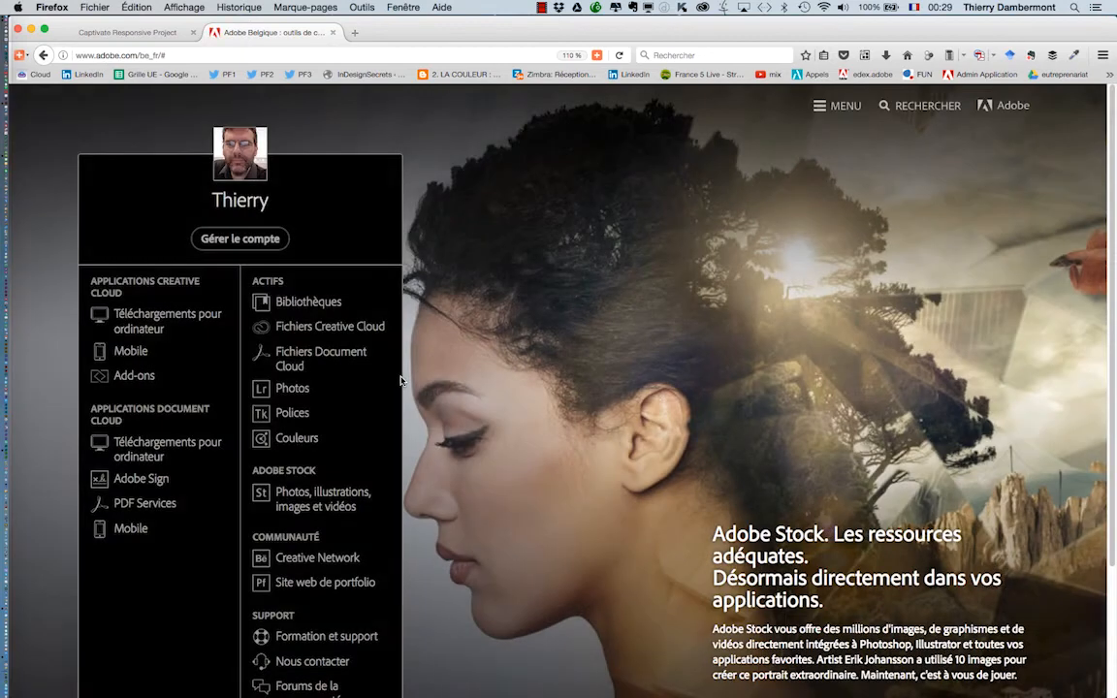
{"action": "left_click", "coordinate": [134, 35]}
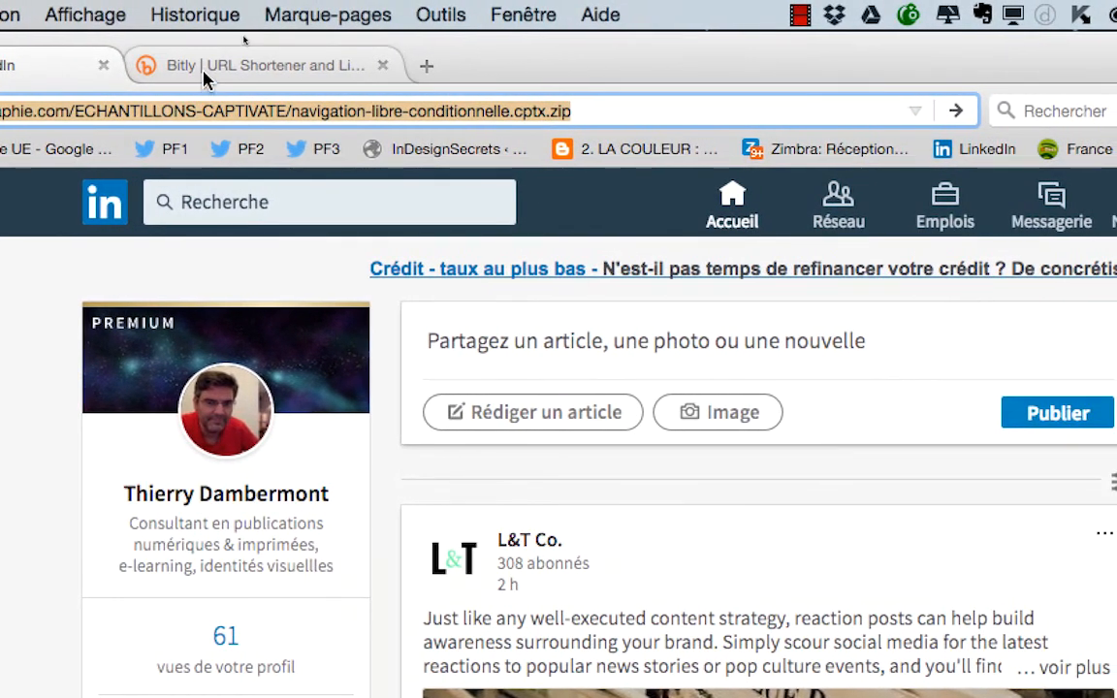
{"action": "left_click", "coordinate": [398, 56]}
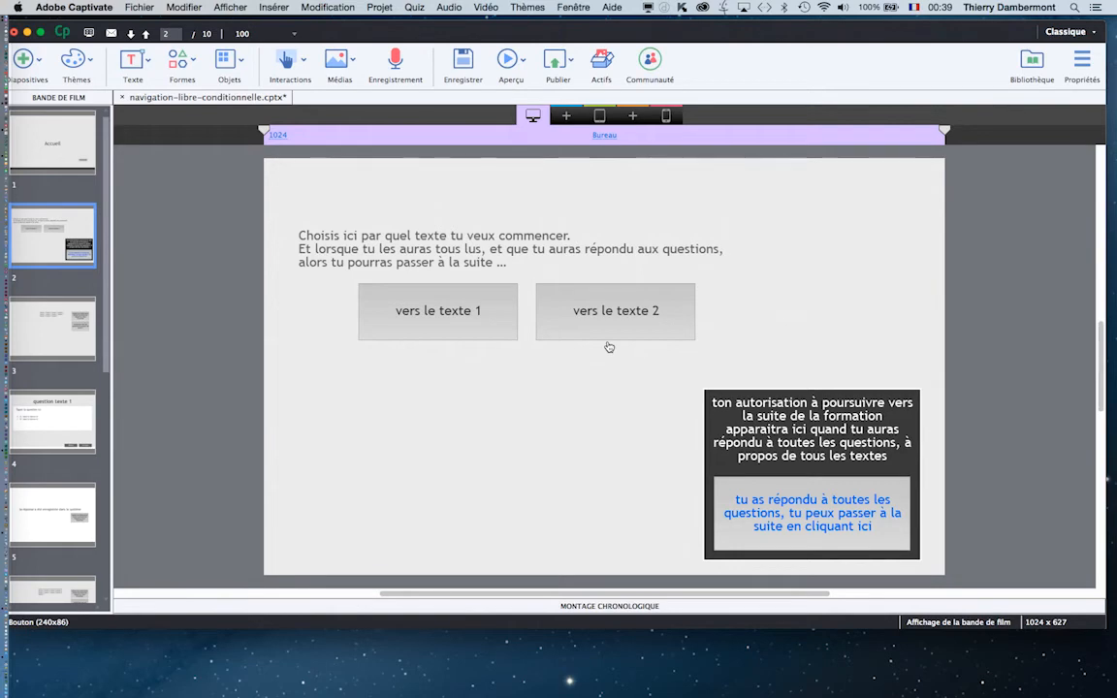
In Captivate, insert the image check4.png from the Desktop on the menu slide
{"action": "left_click", "coordinate": [336, 61]}
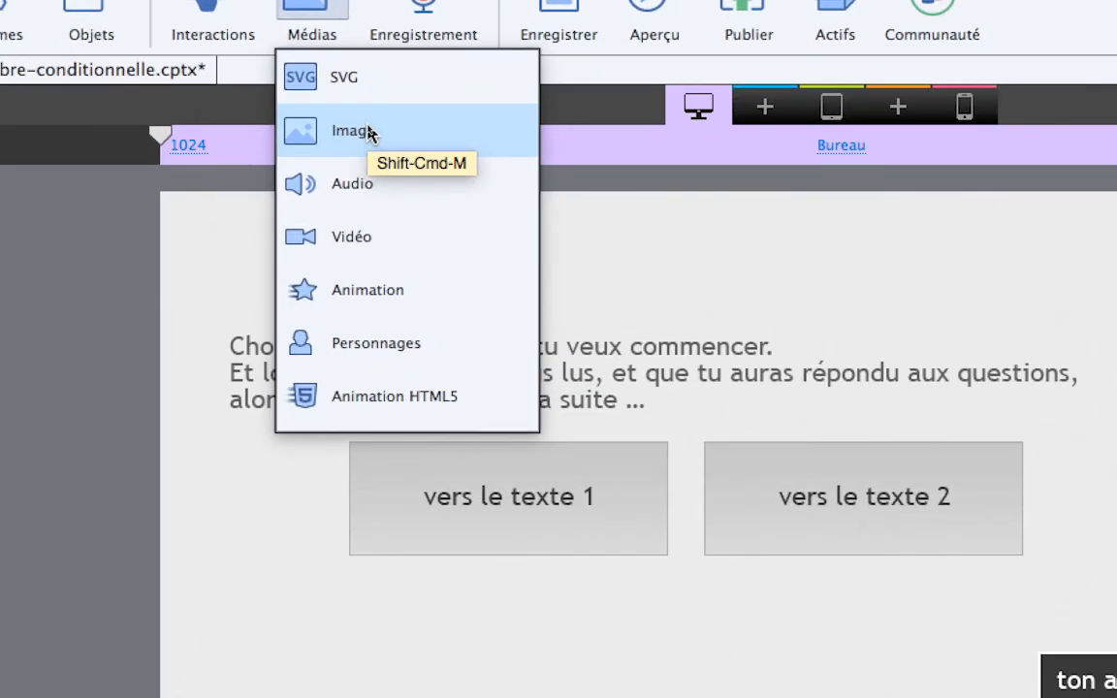
{"action": "left_click", "coordinate": [368, 134]}
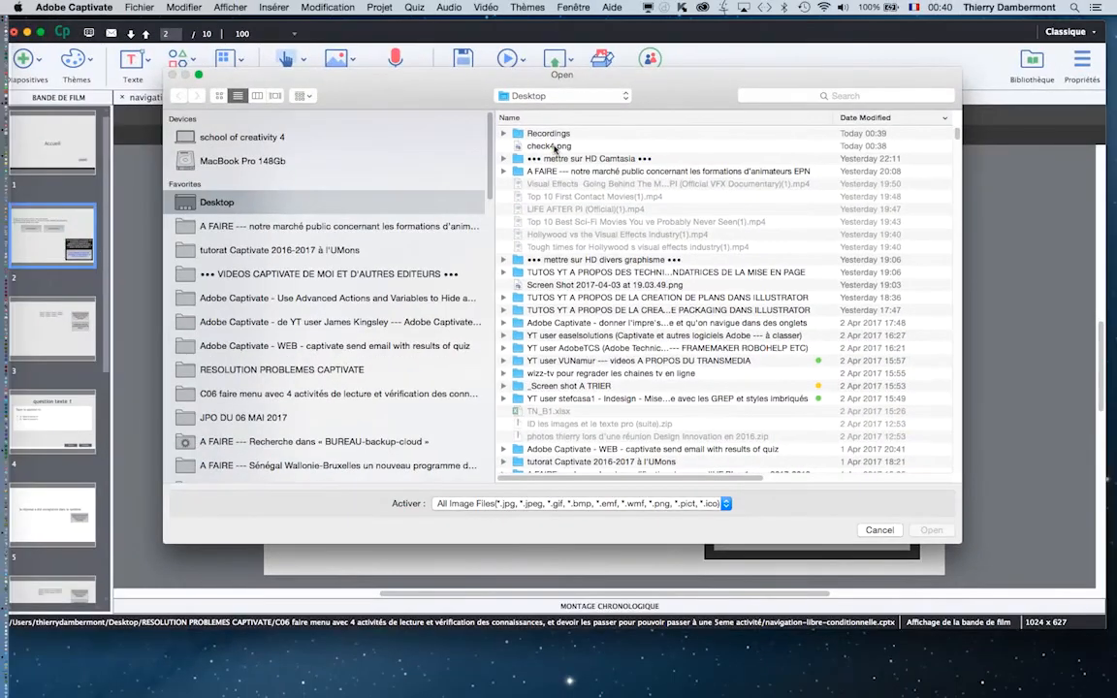
{"action": "left_click", "coordinate": [554, 148]}
{"action": "left_click", "coordinate": [931, 531]}
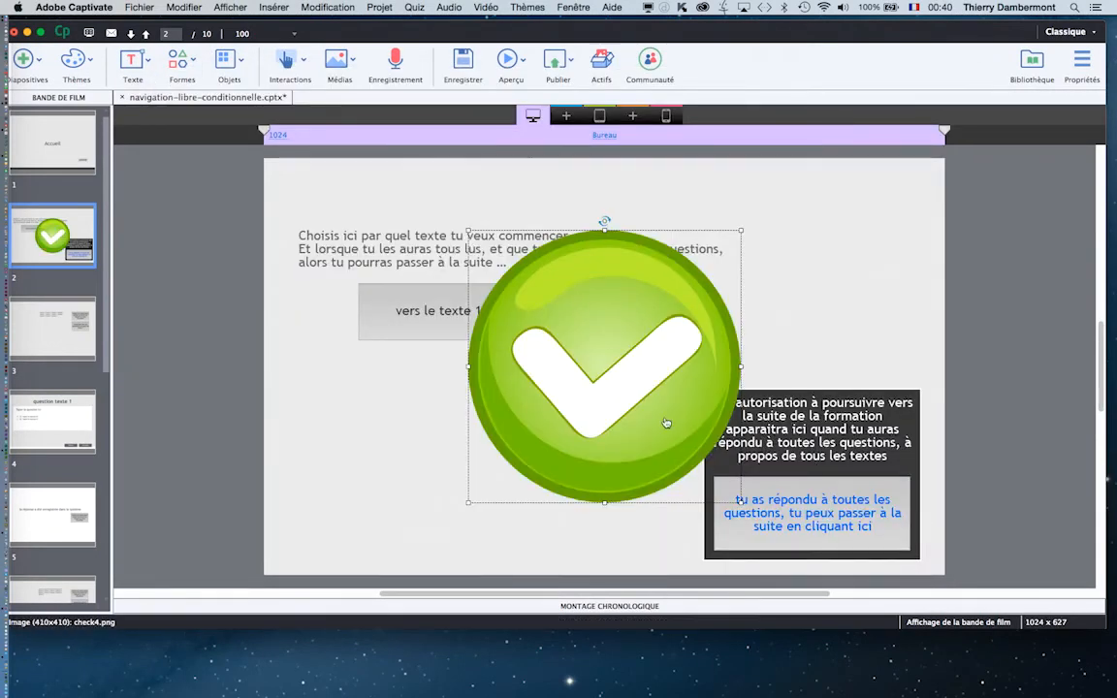
Scale the check mark image down to about 62 x 62 and place it over the left edge of the "vers le texte 1" button
{"action": "left_click_drag", "start_coordinate": [469, 230], "coordinate": [425, 373]}
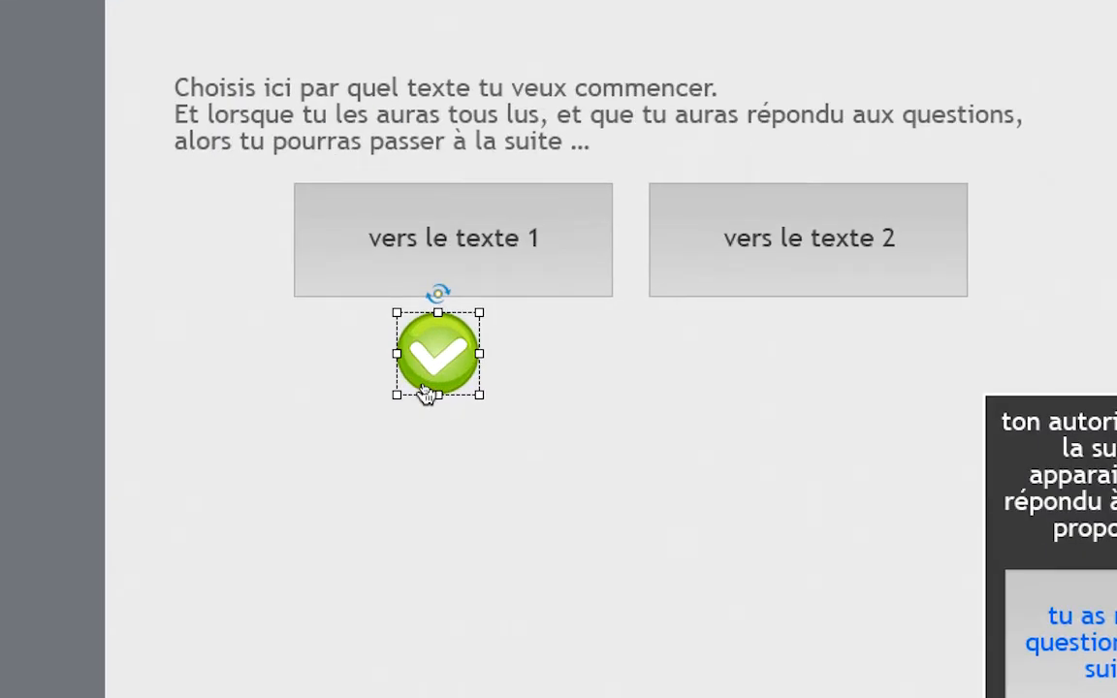
{"action": "left_click_drag", "start_coordinate": [427, 370], "coordinate": [396, 373]}
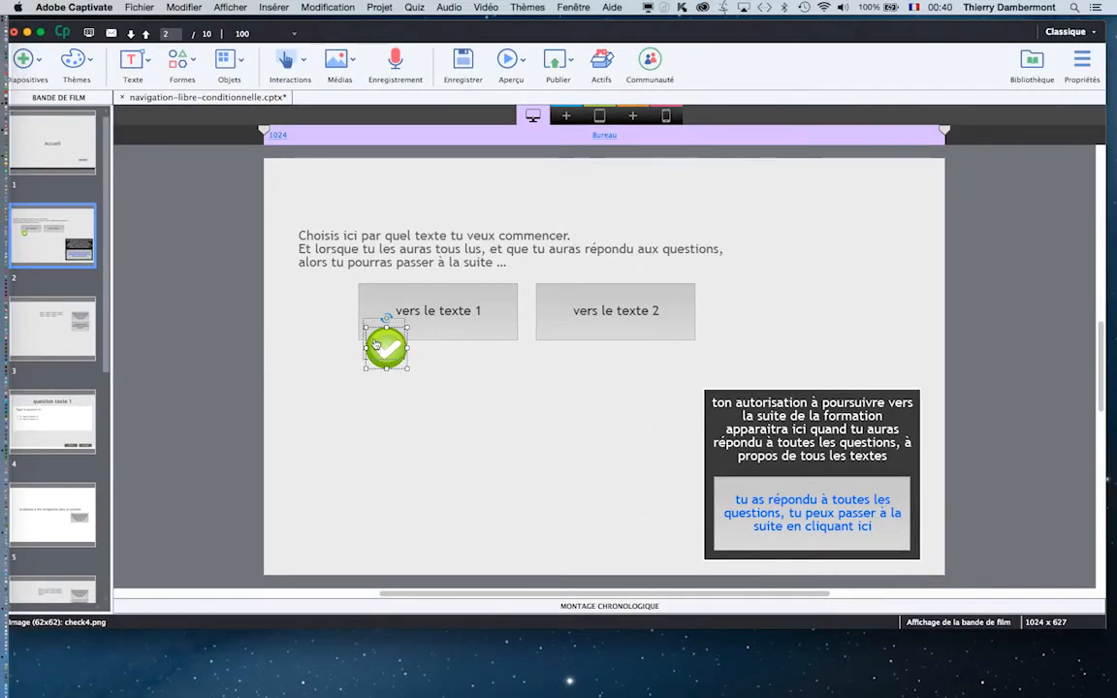
{"action": "left_click_drag", "start_coordinate": [376, 344], "coordinate": [344, 310]}
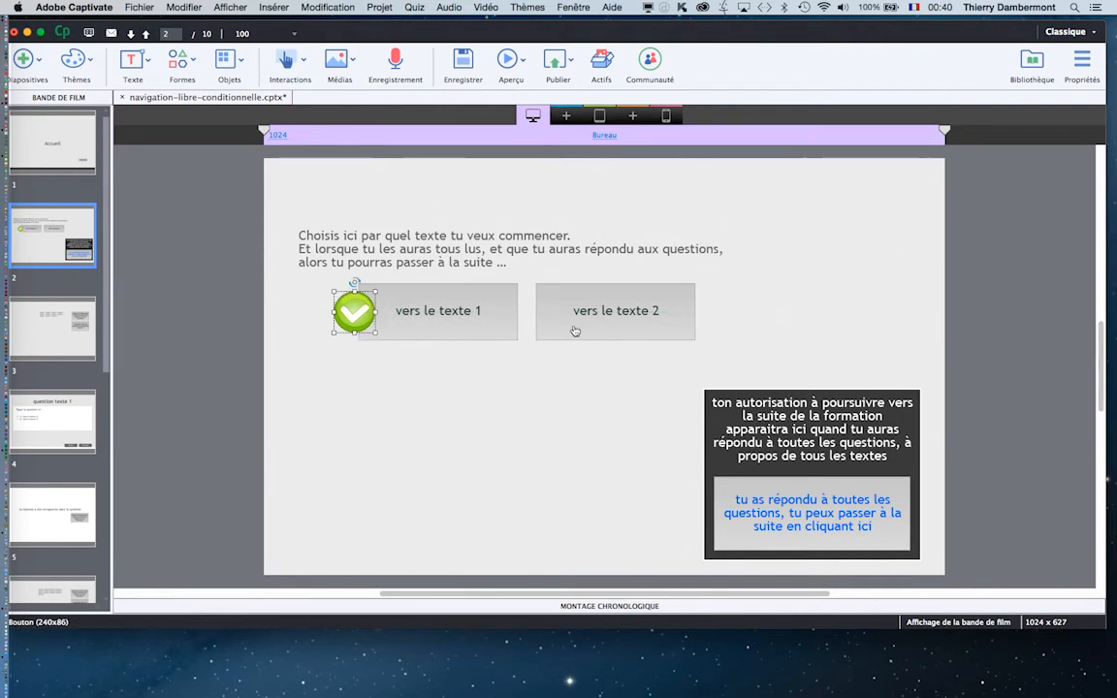
Move the "vers le texte 2" button directly below "vers le texte 1" and name the check mark image marque_TXT1
{"action": "left_click_drag", "start_coordinate": [620, 309], "coordinate": [443, 384]}
{"action": "left_click", "coordinate": [358, 319]}
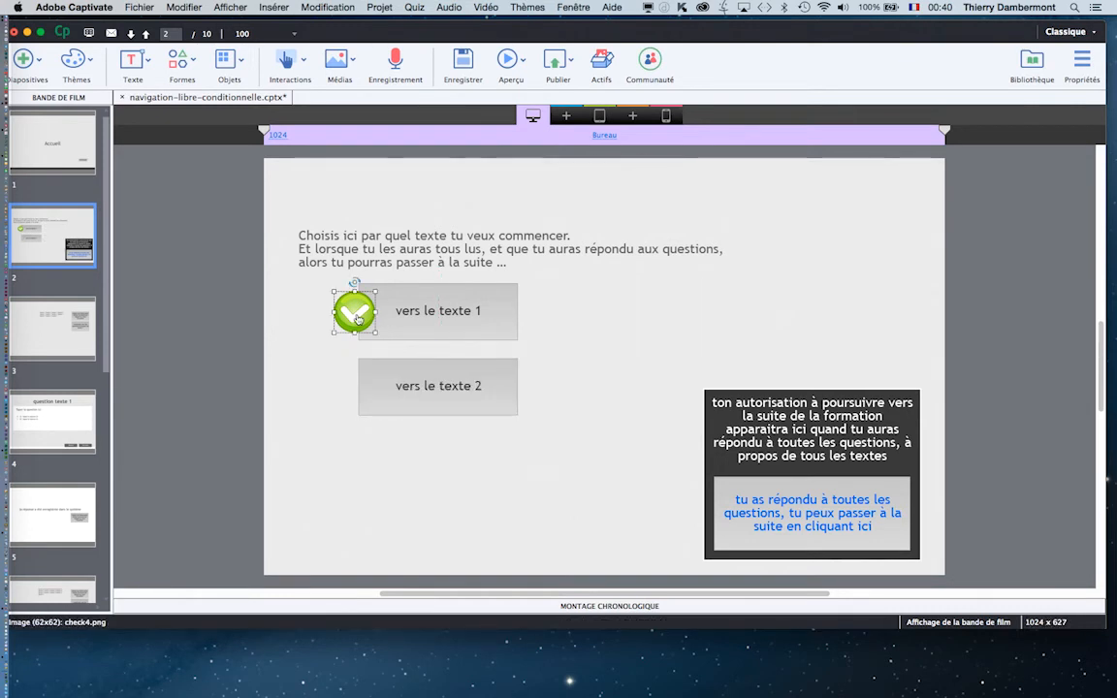
{"action": "left_click", "coordinate": [1082, 61]}
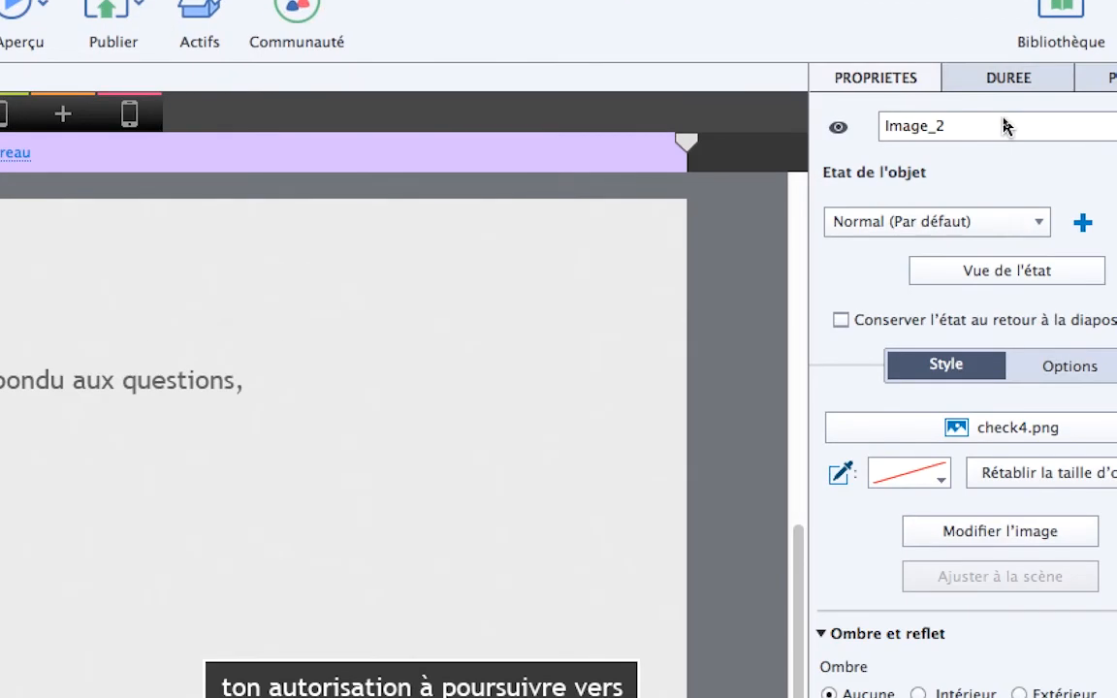
{"action": "left_click_drag", "start_coordinate": [1005, 127], "coordinate": [870, 125]}
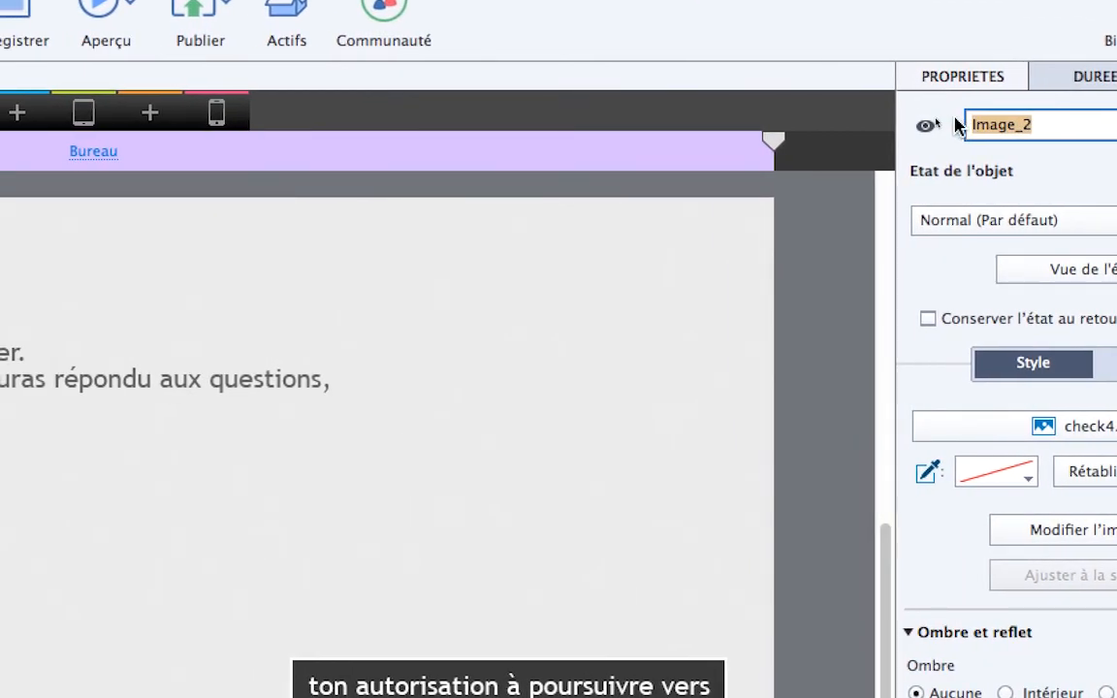
{"action": "type", "text": "te"}
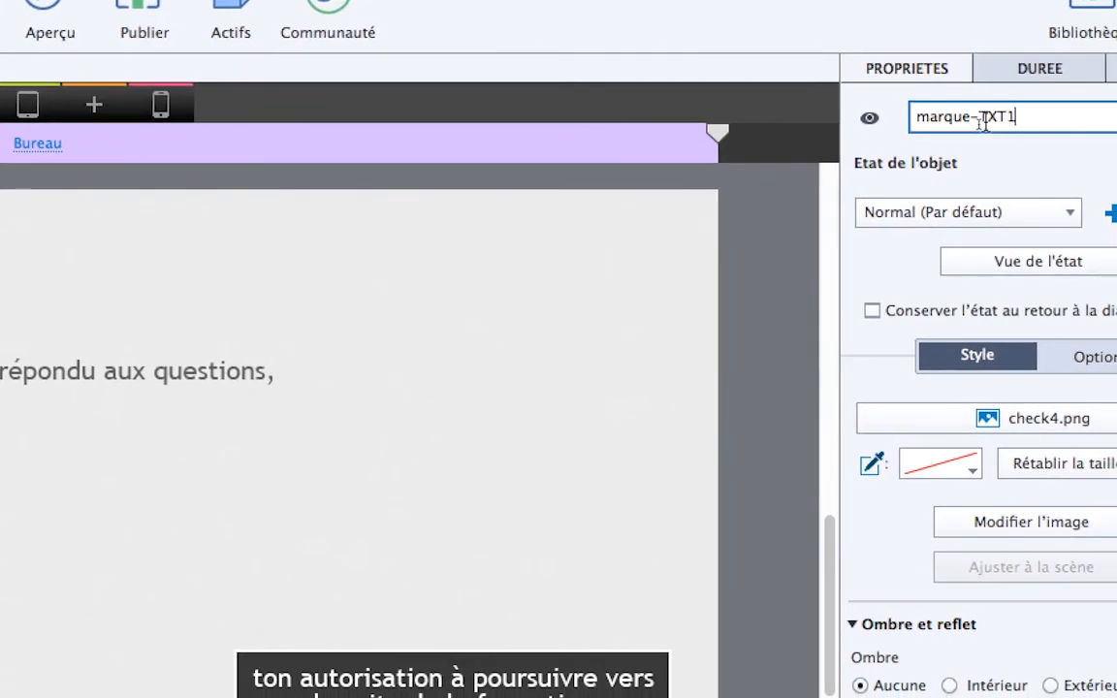
{"action": "left_click_drag", "start_coordinate": [998, 119], "coordinate": [874, 119]}
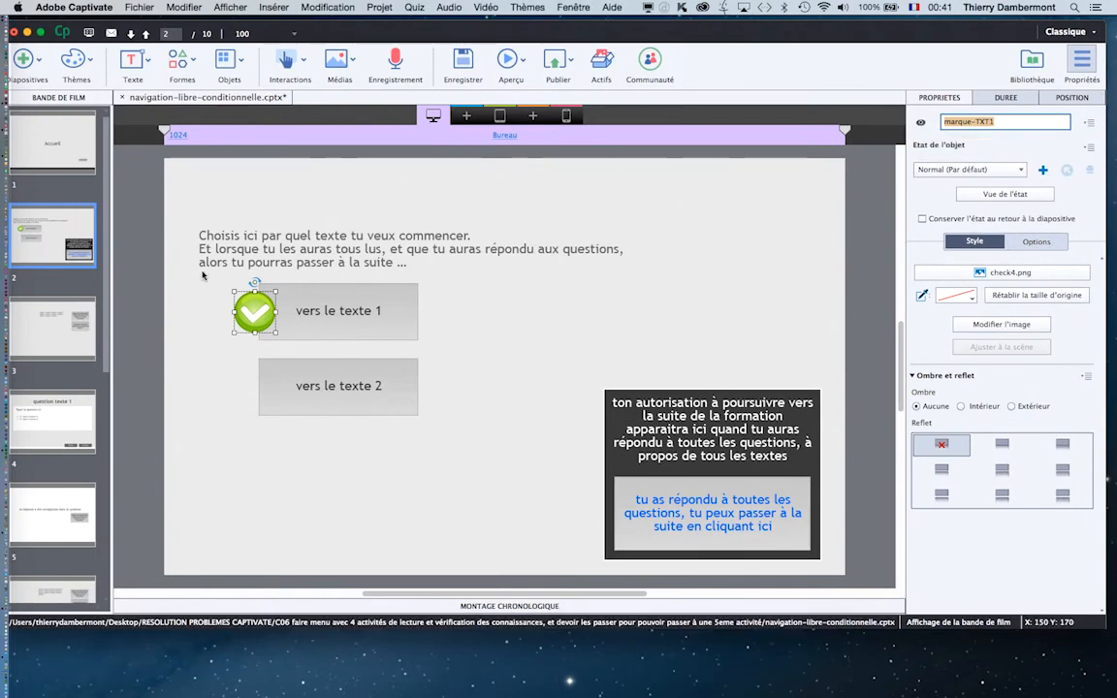
{"action": "left_click", "coordinate": [136, 268]}
Duplicate the check mark image and place the copy over the left edge of the "vers le texte 2" button
{"action": "left_click", "coordinate": [255, 317]}
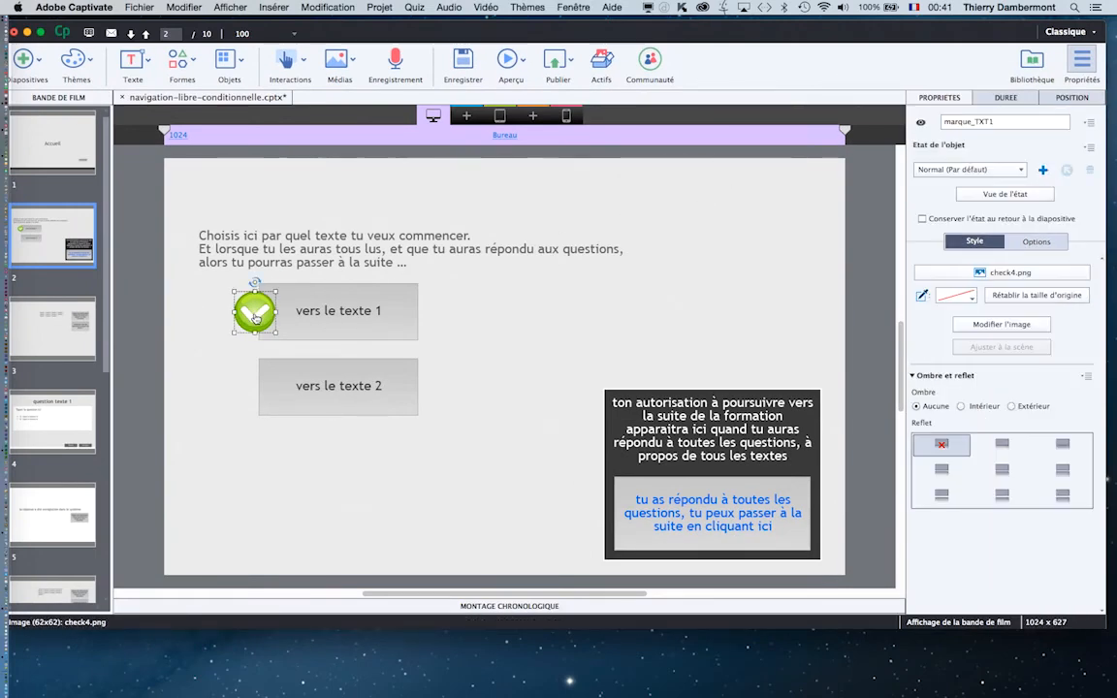
{"action": "key", "text": "super+c"}
{"action": "key", "text": "super+v"}
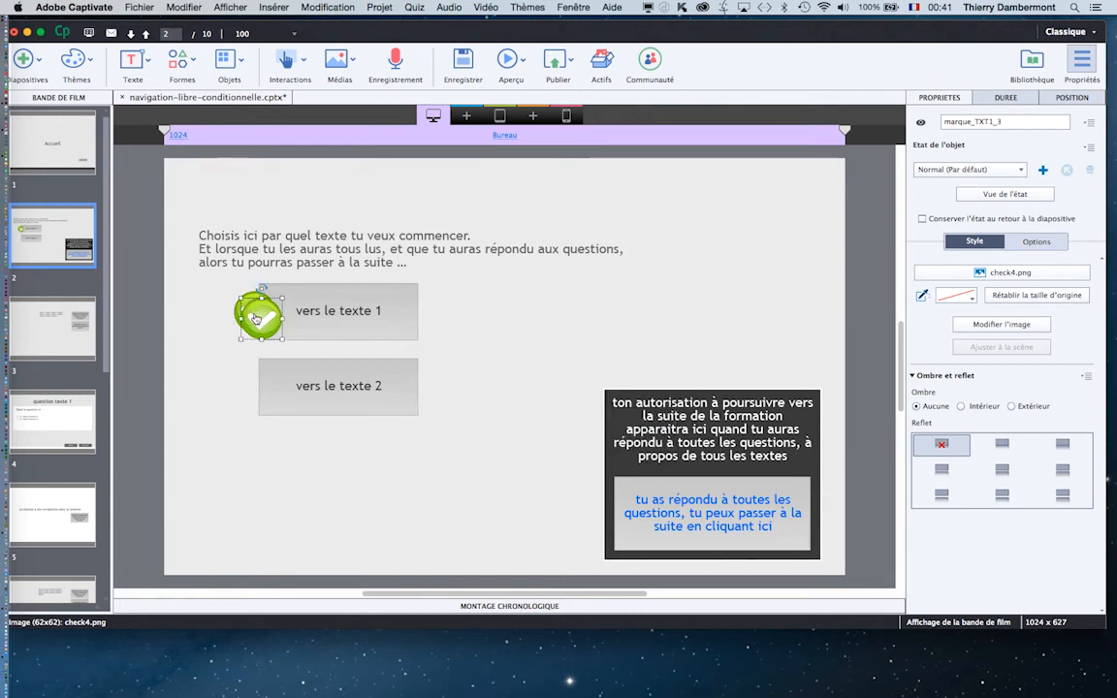
{"action": "left_click_drag", "start_coordinate": [271, 329], "coordinate": [262, 396]}
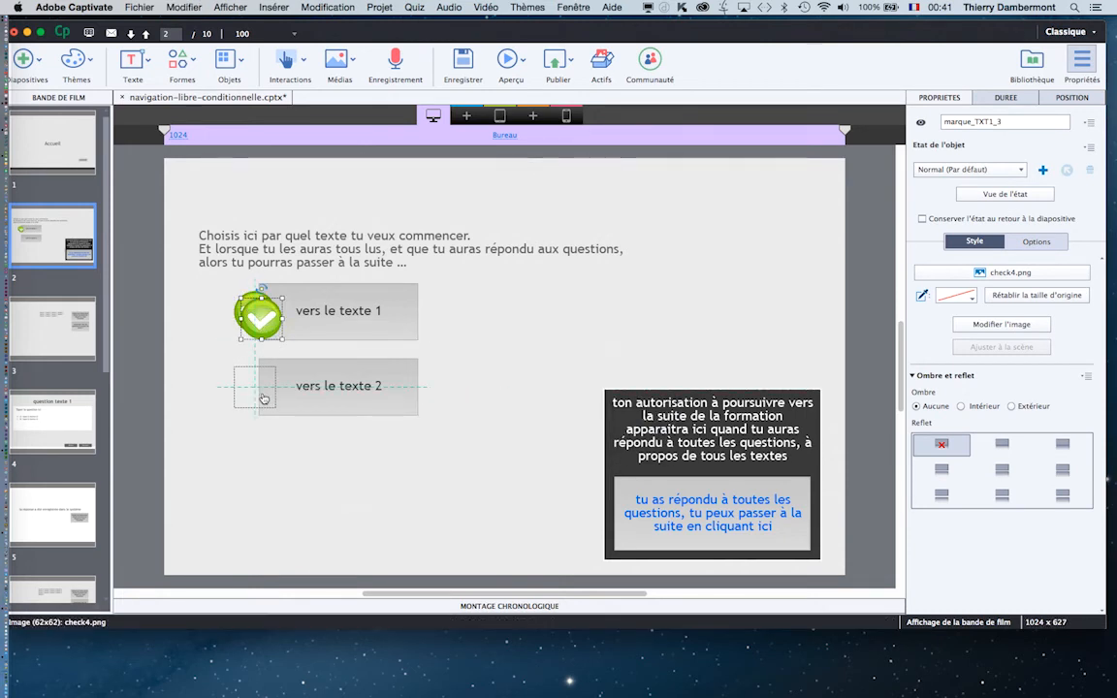
{"action": "left_click_drag", "start_coordinate": [262, 399], "coordinate": [262, 398]}
{"action": "left_click", "coordinate": [271, 444]}
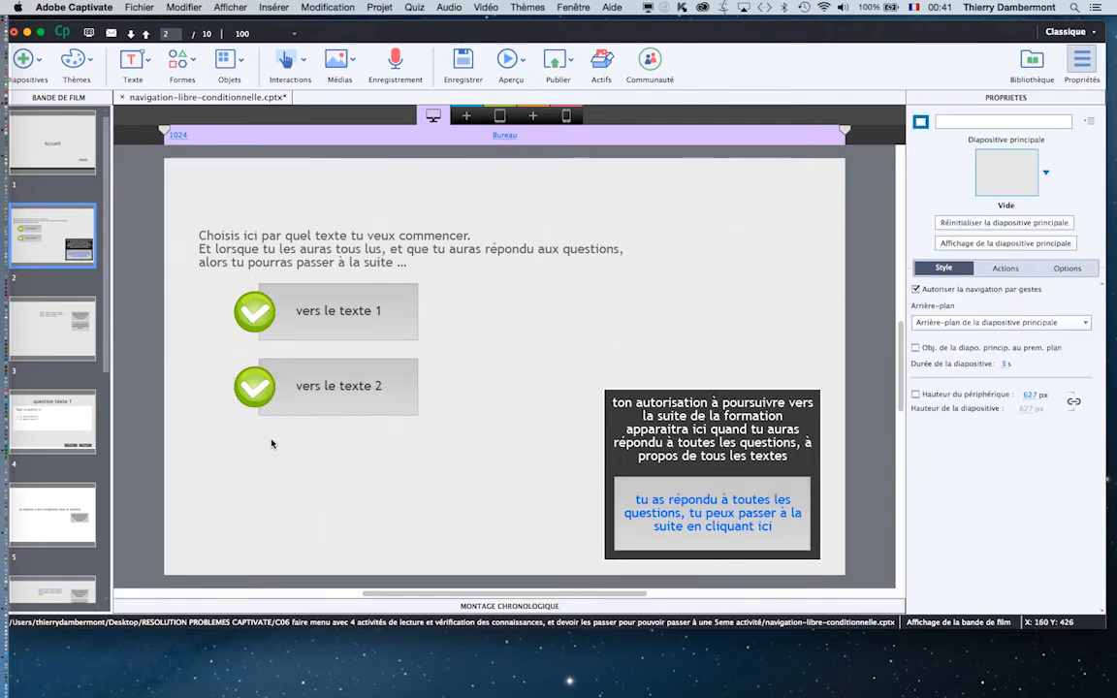
Rename the check mark image on the "vers le texte 2" button as marque_TXT2
{"action": "left_click", "coordinate": [264, 398]}
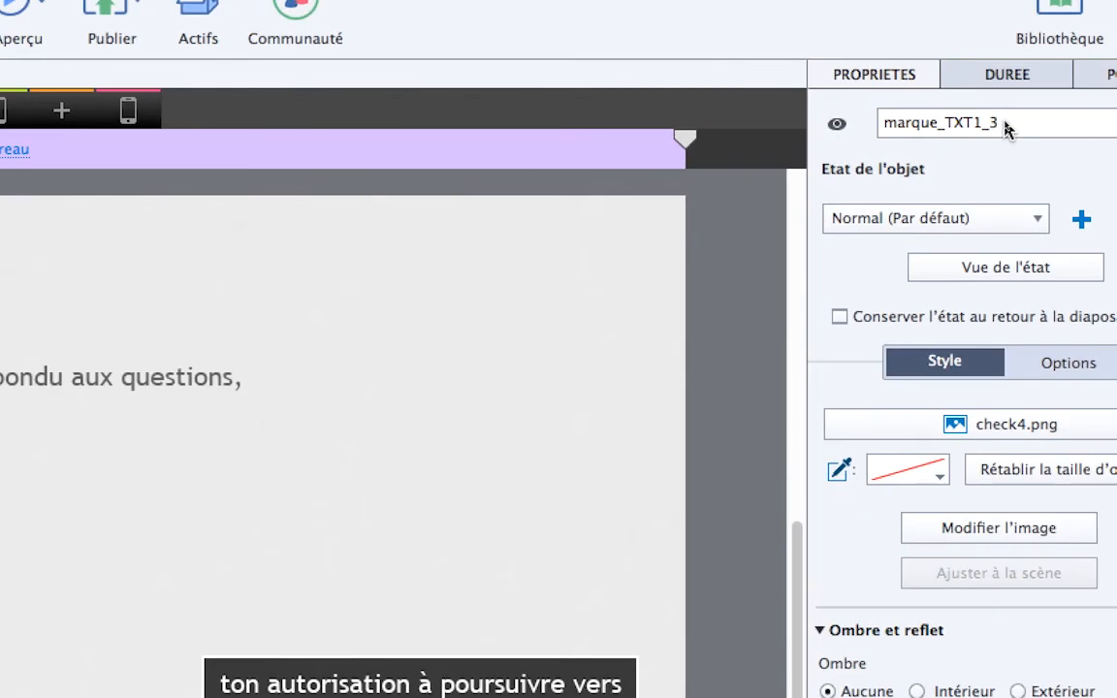
{"action": "left_click", "coordinate": [1008, 123]}
{"action": "left_click_drag", "start_coordinate": [1007, 123], "coordinate": [990, 123]}
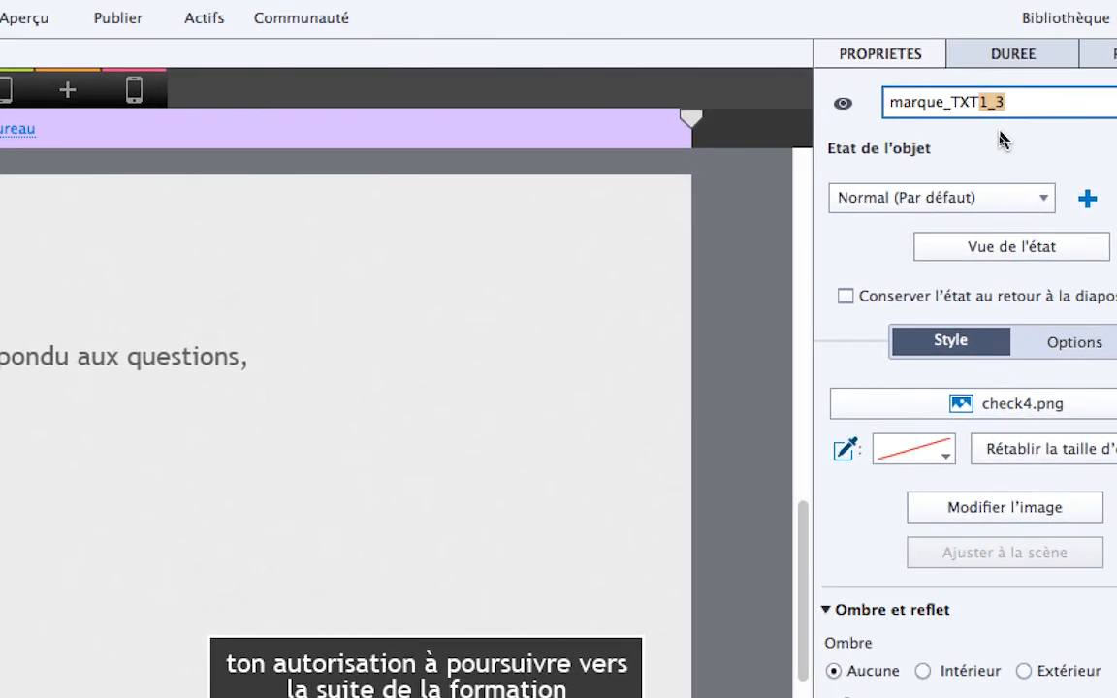
{"action": "type", "text": "2"}
{"action": "left_click", "coordinate": [1011, 137]}
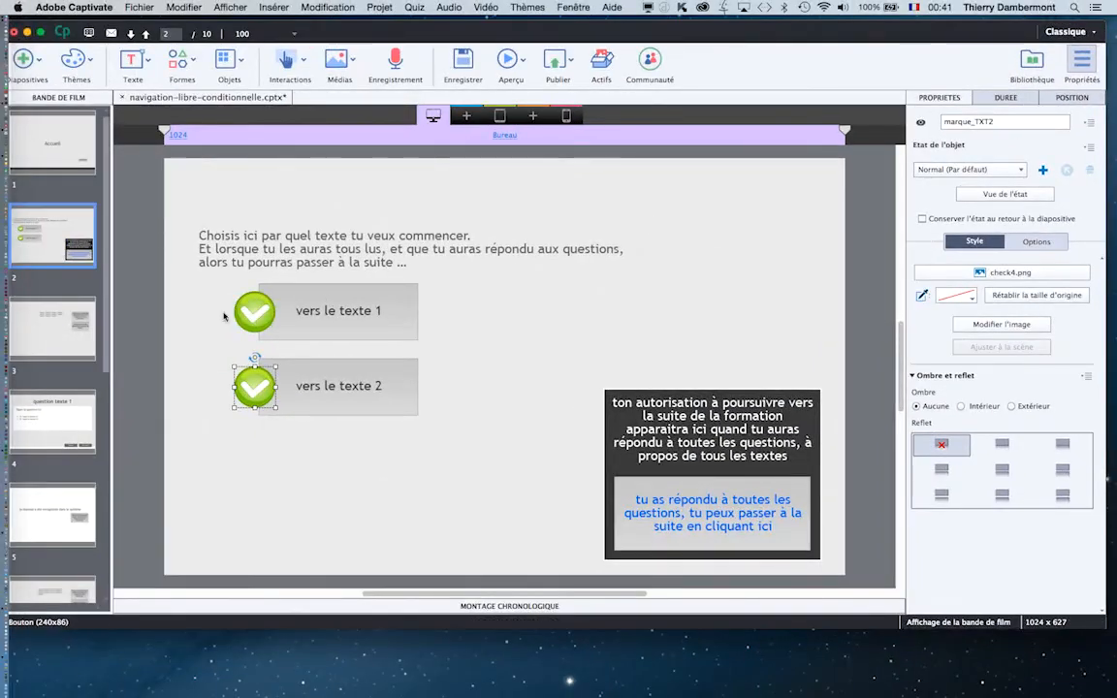
{"action": "left_click", "coordinate": [149, 310]}
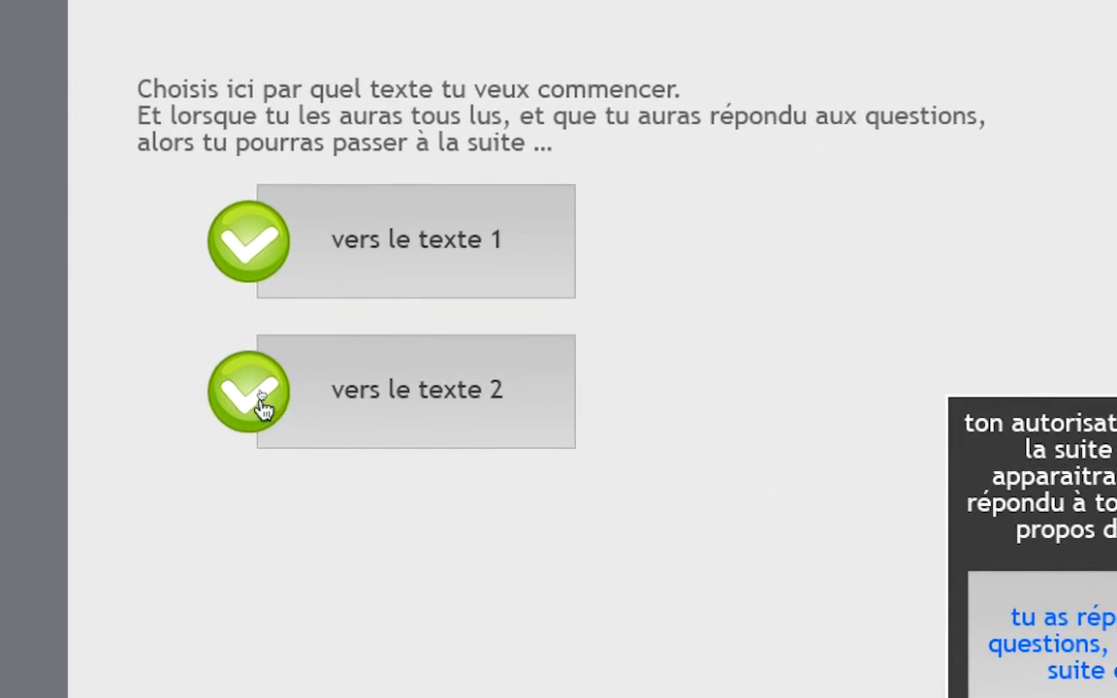
Set both check mark images on the menu slide to be initially hidden in the output
{"action": "left_click", "coordinate": [264, 379]}
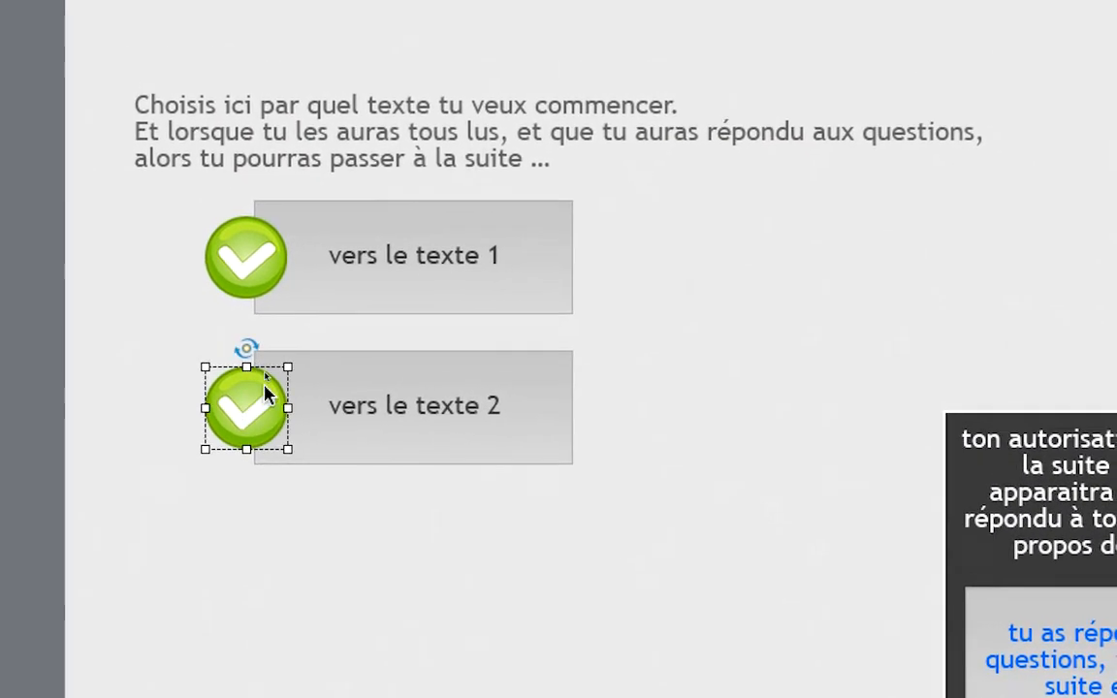
{"action": "left_click", "coordinate": [260, 257], "text": "shift"}
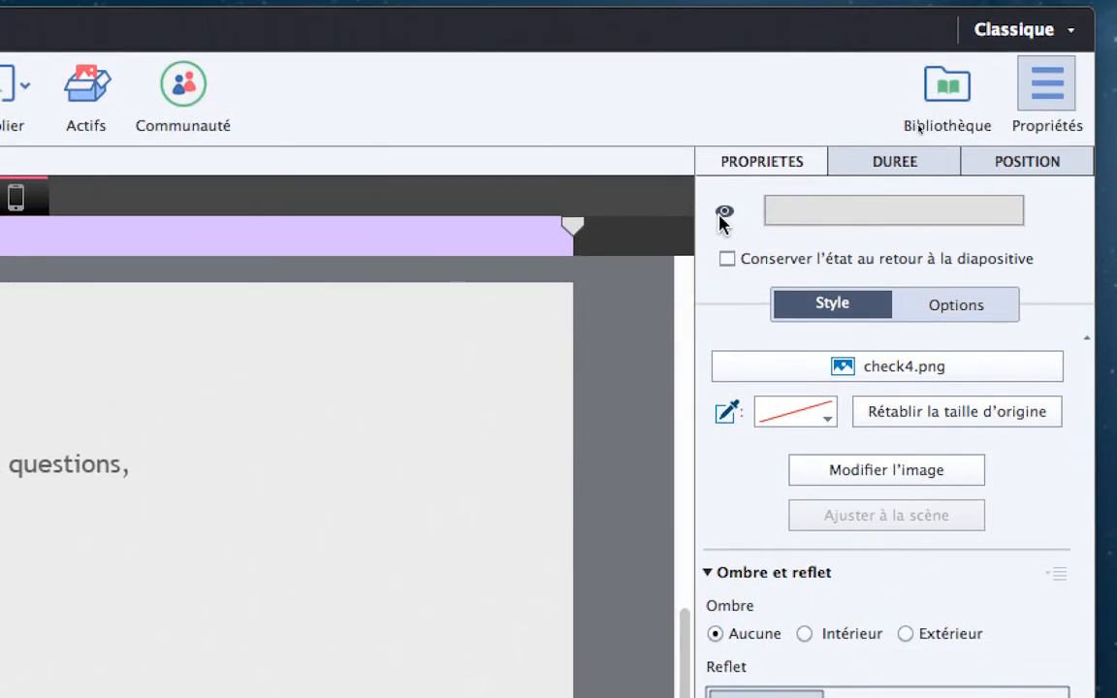
{"action": "left_click", "coordinate": [721, 215]}
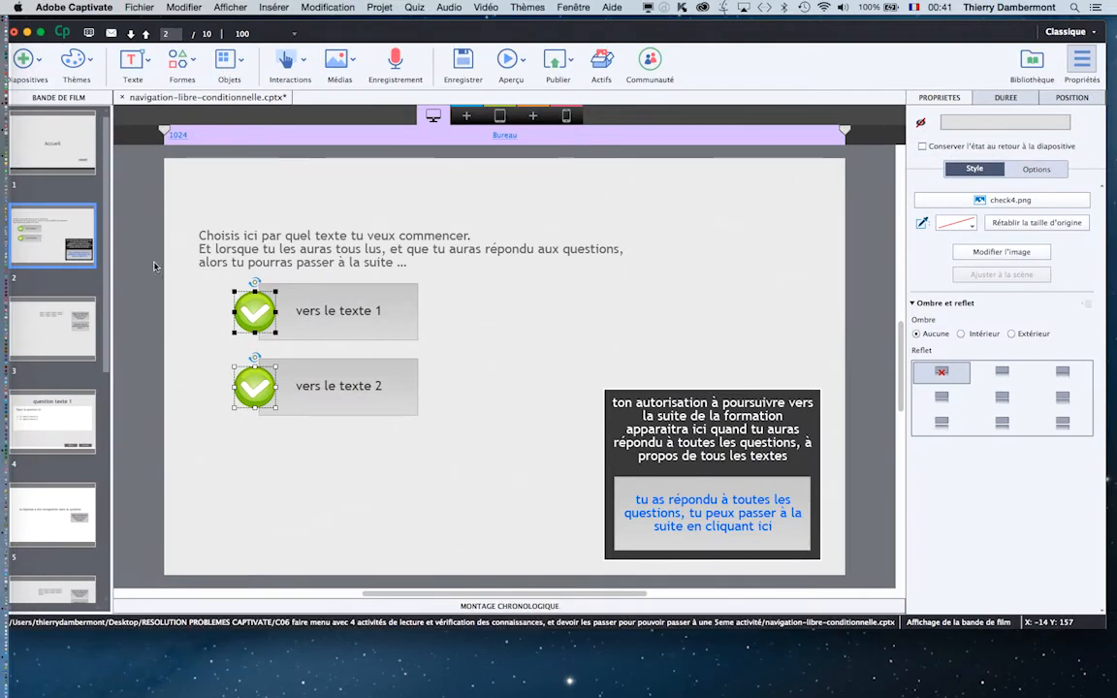
{"action": "left_click", "coordinate": [154, 266]}
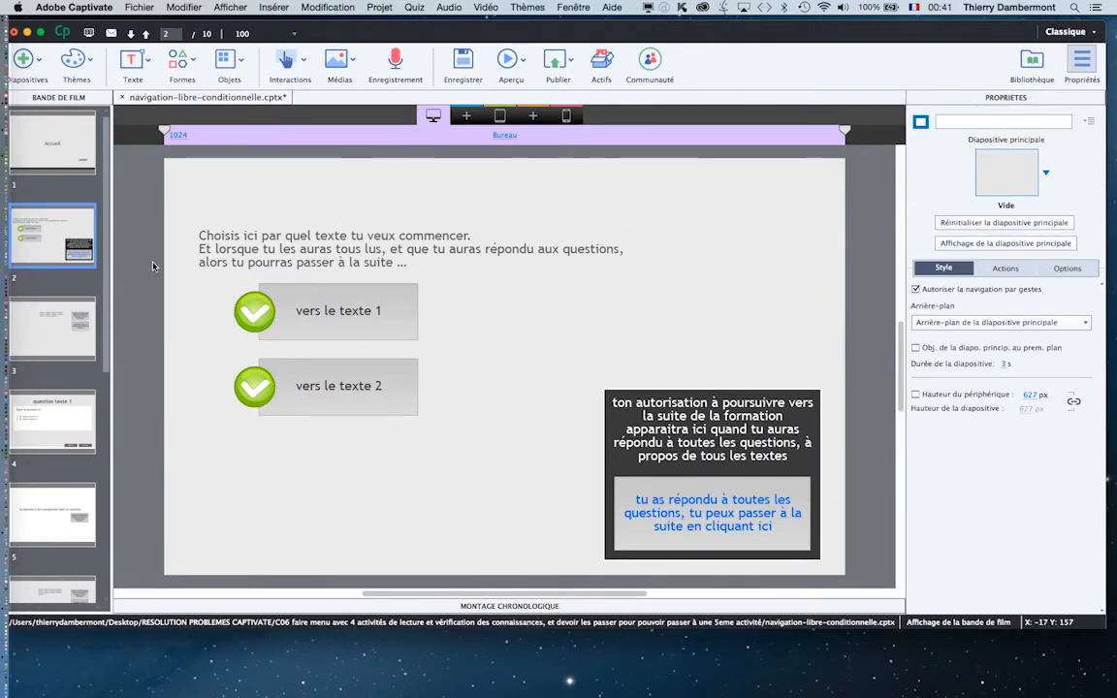
Move both check mark images together onto the right edges of their buttons, nudging them slightly back to the left
{"action": "left_click", "coordinate": [248, 308]}
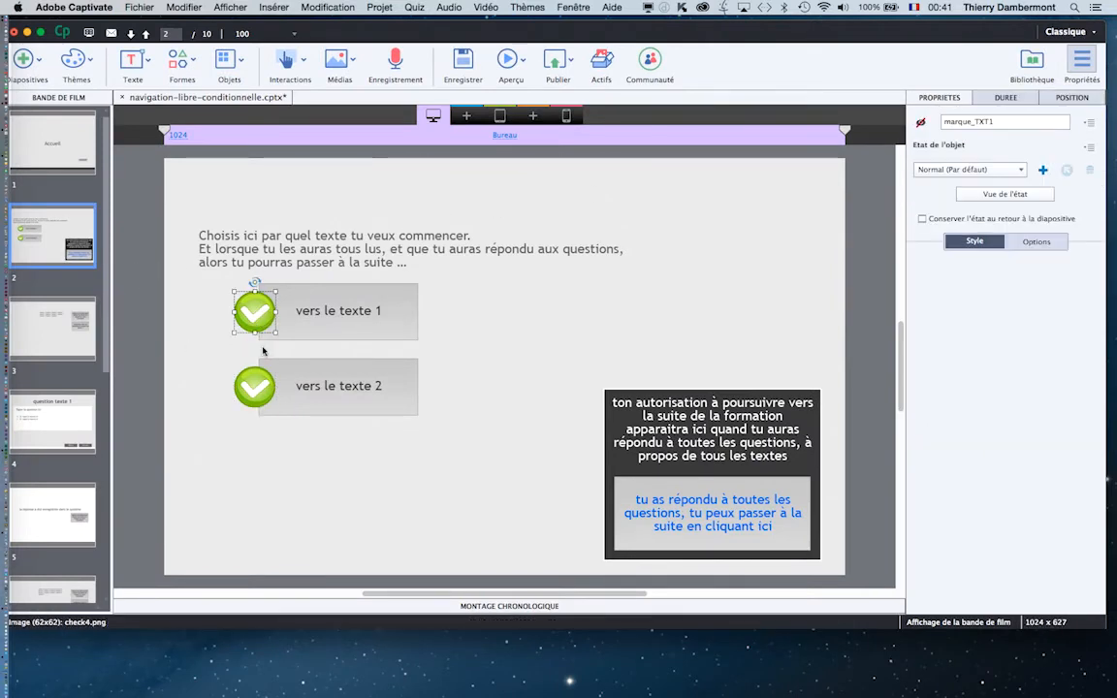
{"action": "left_click", "coordinate": [261, 386], "text": "shift"}
{"action": "left_click_drag", "start_coordinate": [261, 385], "coordinate": [419, 389]}
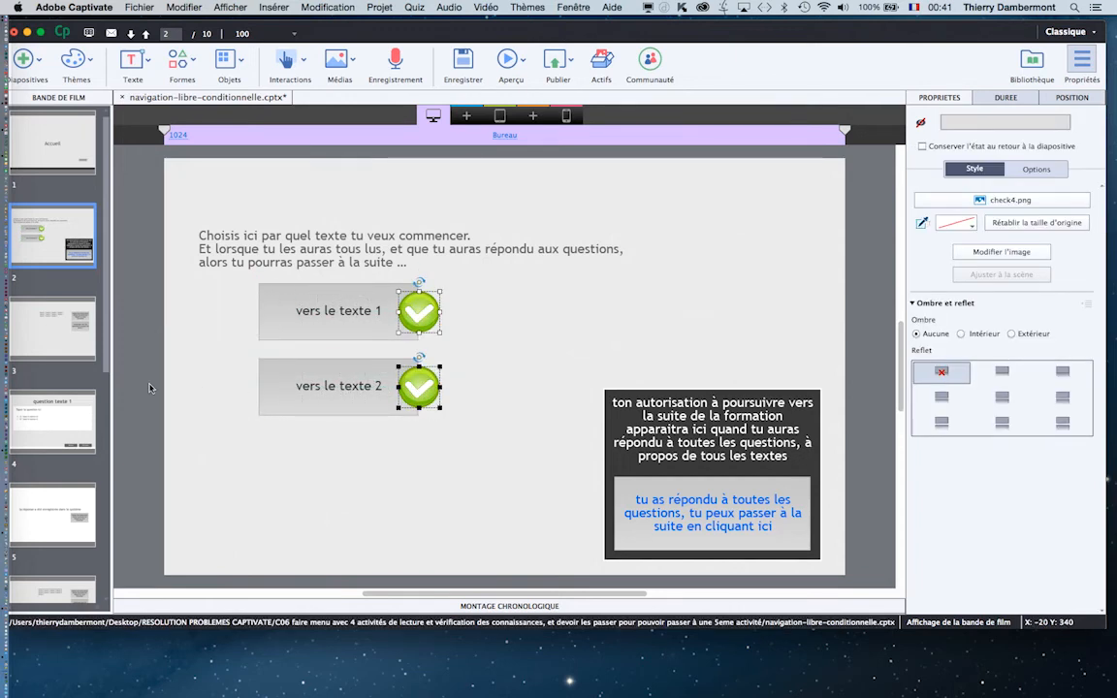
{"action": "key", "text": "Left"}
{"action": "key", "text": "Left"}
{"action": "key", "text": "Left"}
{"action": "key", "text": "Left"}
{"action": "key", "text": "Left"}
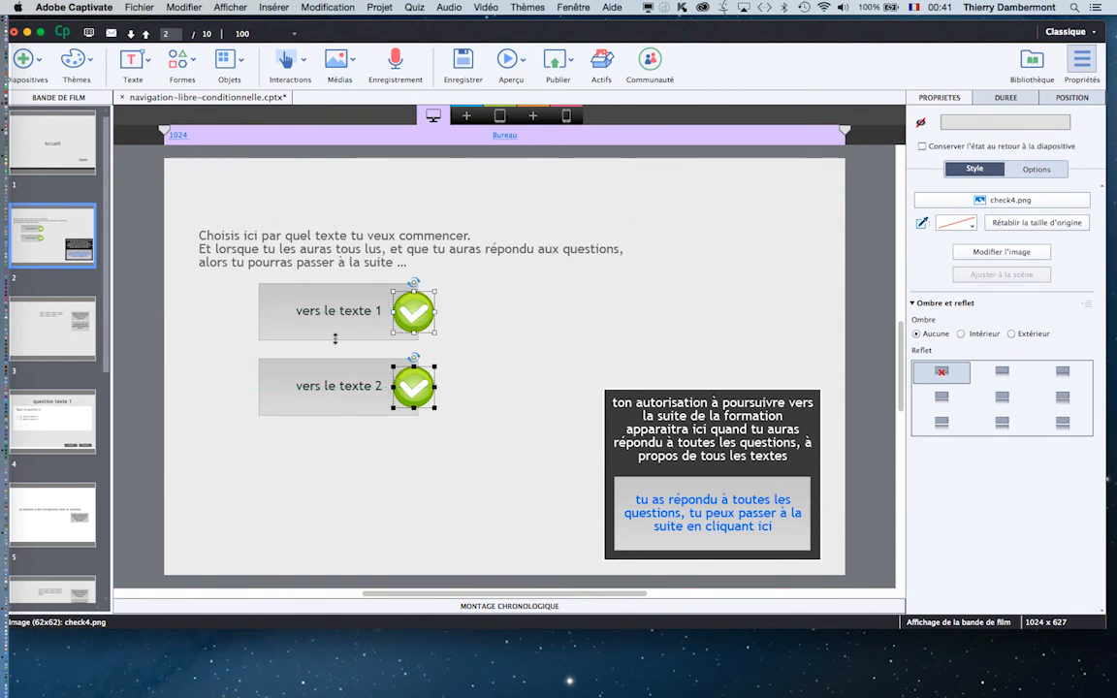
{"action": "left_click", "coordinate": [137, 363]}
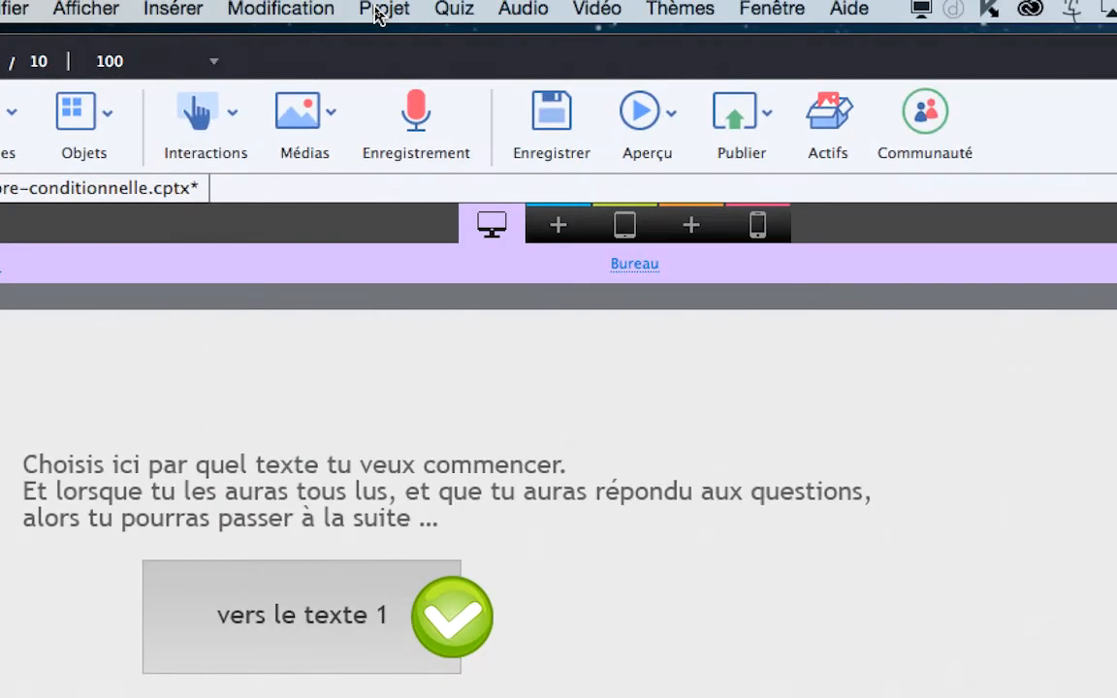
Open the existing advanced action incremVARtext1ETRETOURMENU for editing
{"action": "left_click", "coordinate": [376, 8]}
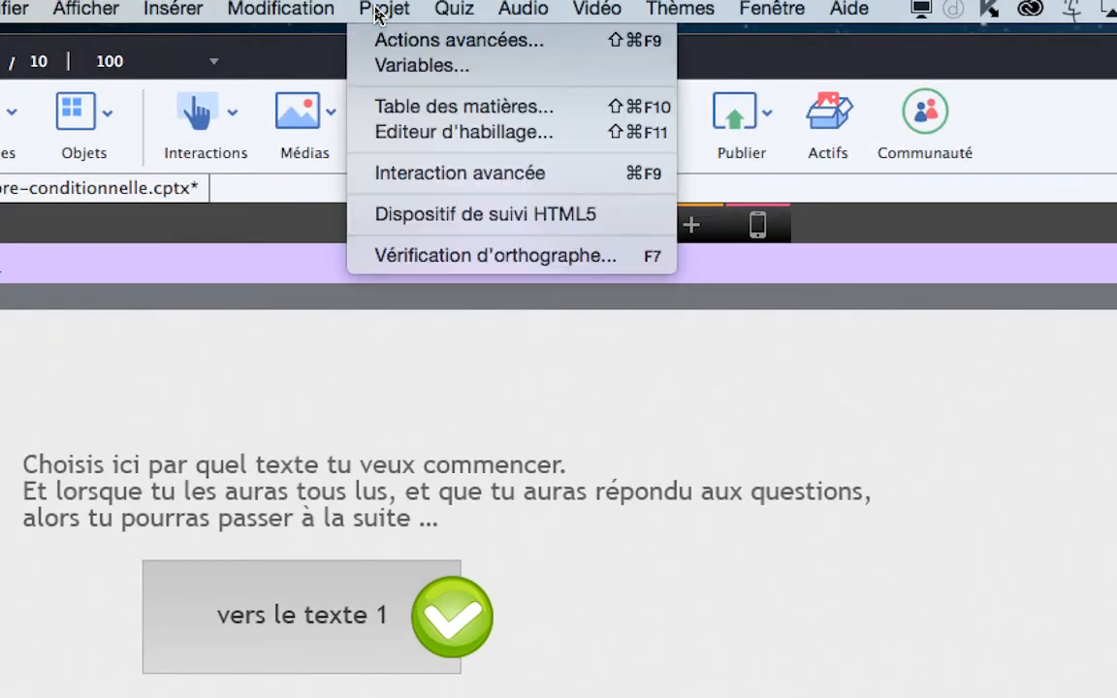
{"action": "left_click", "coordinate": [378, 21]}
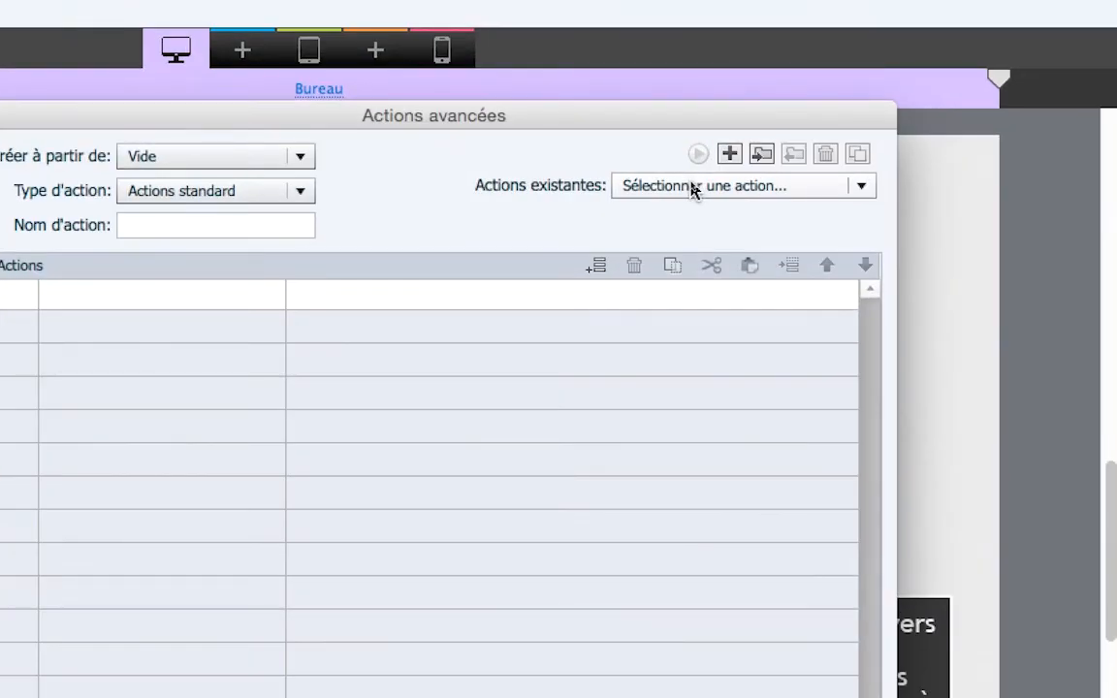
{"action": "left_click", "coordinate": [691, 187]}
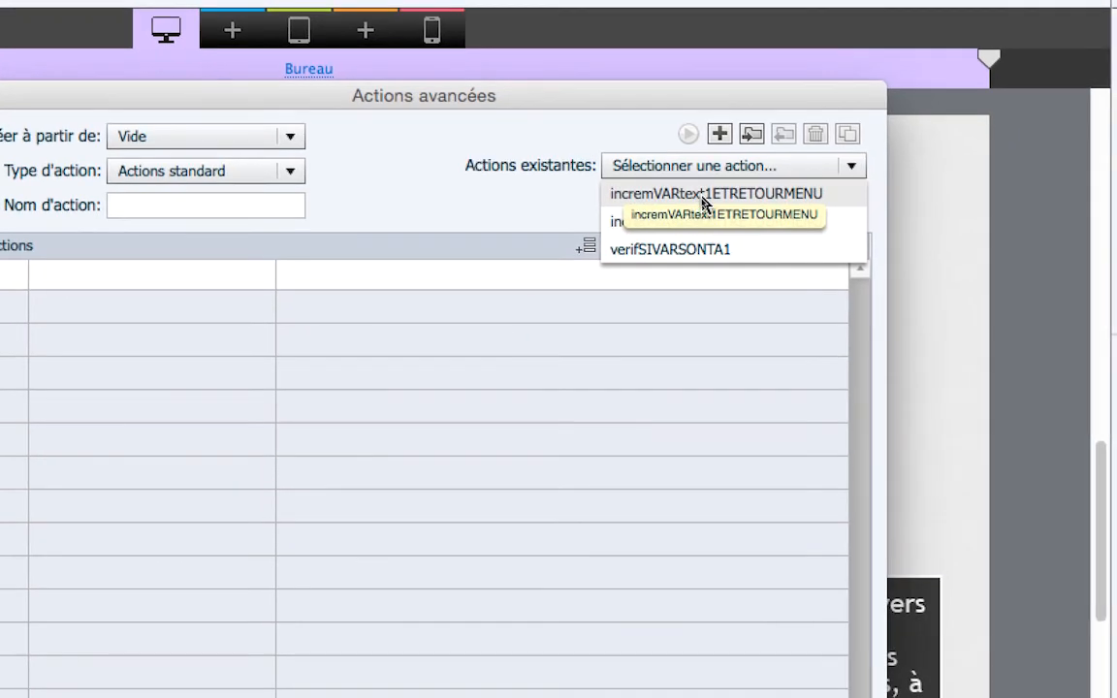
{"action": "left_click", "coordinate": [702, 195]}
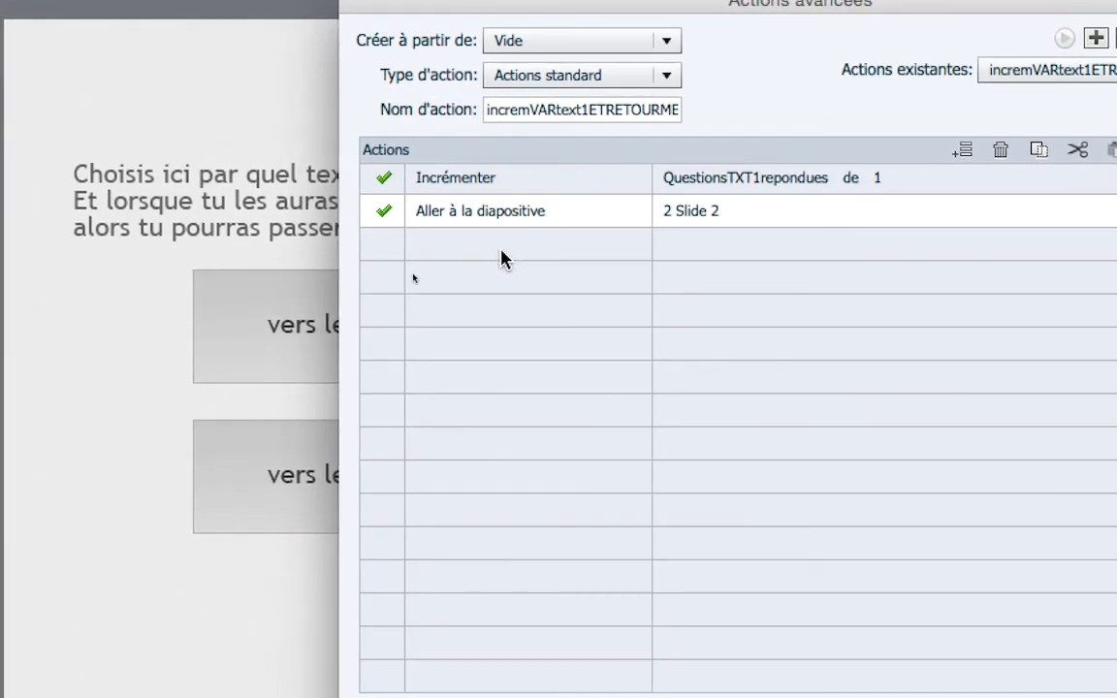
Add an Afficher action for marque_TXT1 as the third line of the text 1 advanced action
{"action": "left_click", "coordinate": [501, 247]}
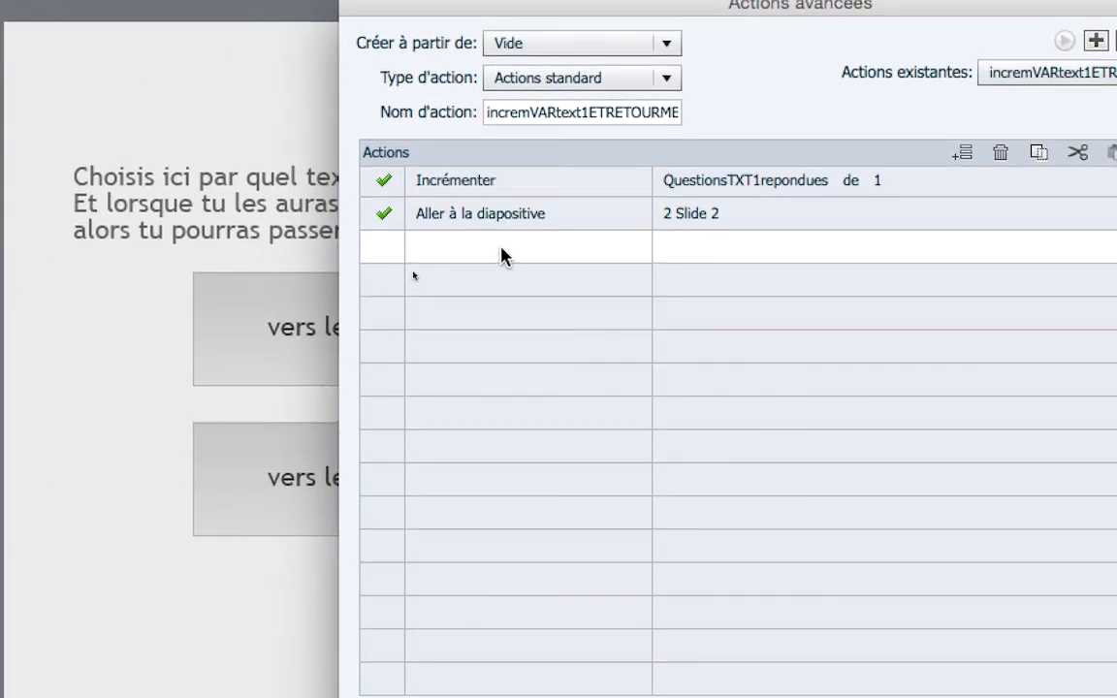
{"action": "left_click", "coordinate": [502, 252]}
{"action": "scroll", "coordinate": [517, 337], "scroll_direction": "down", "scroll_amount": 1}
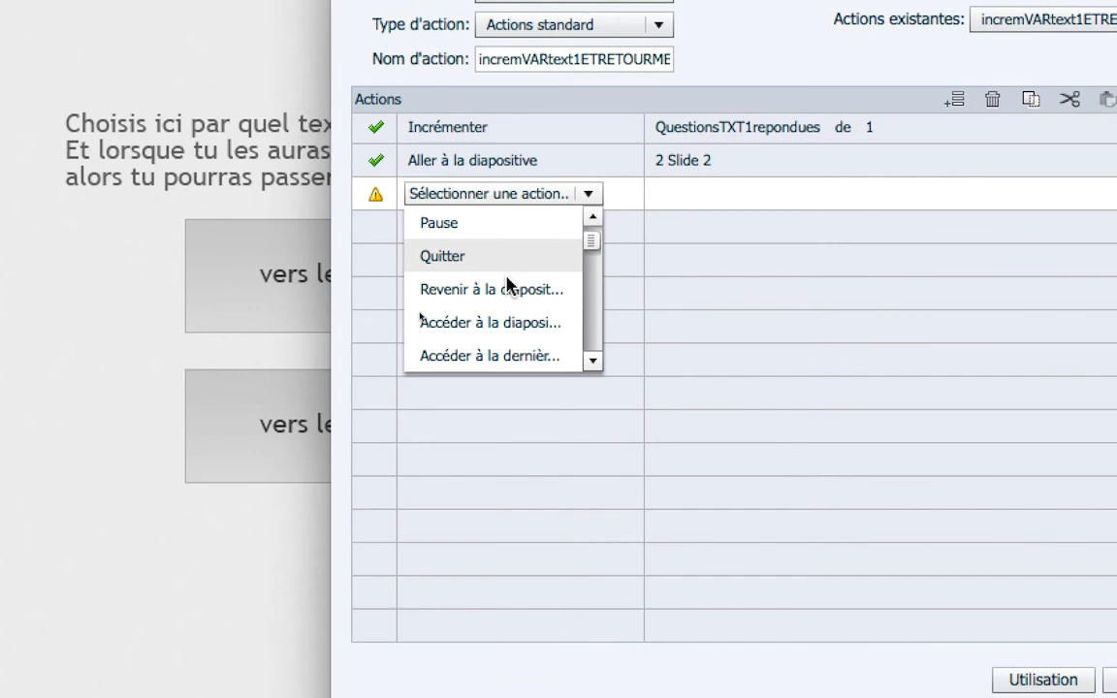
{"action": "scroll", "coordinate": [507, 281], "scroll_direction": "down", "scroll_amount": 6}
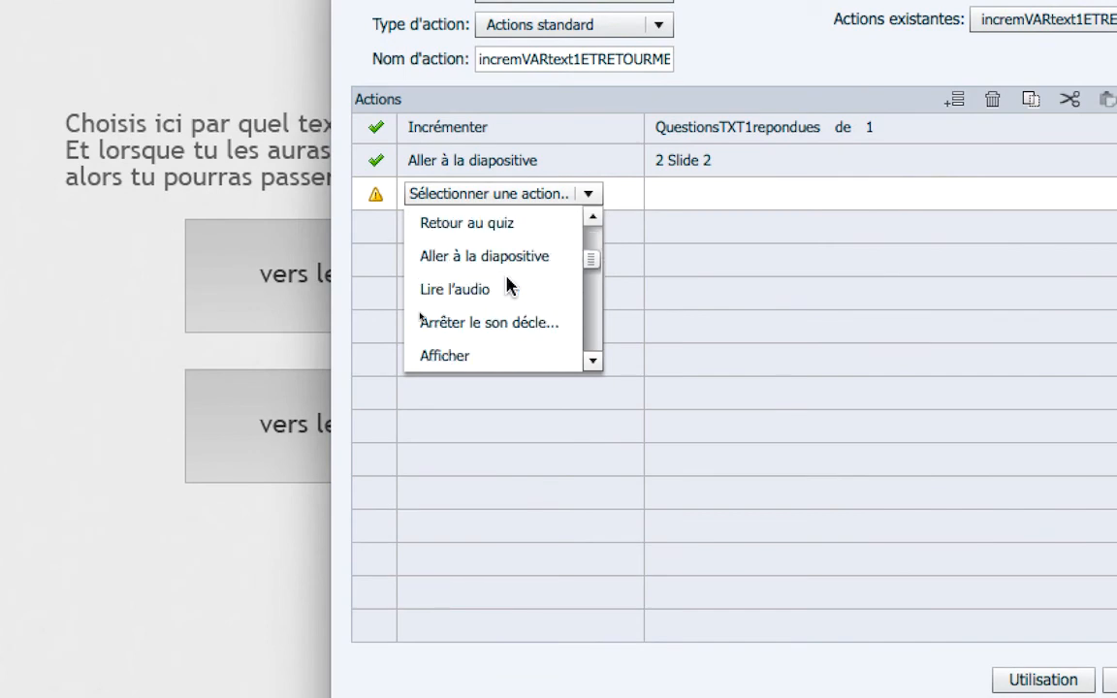
{"action": "left_click", "coordinate": [494, 317]}
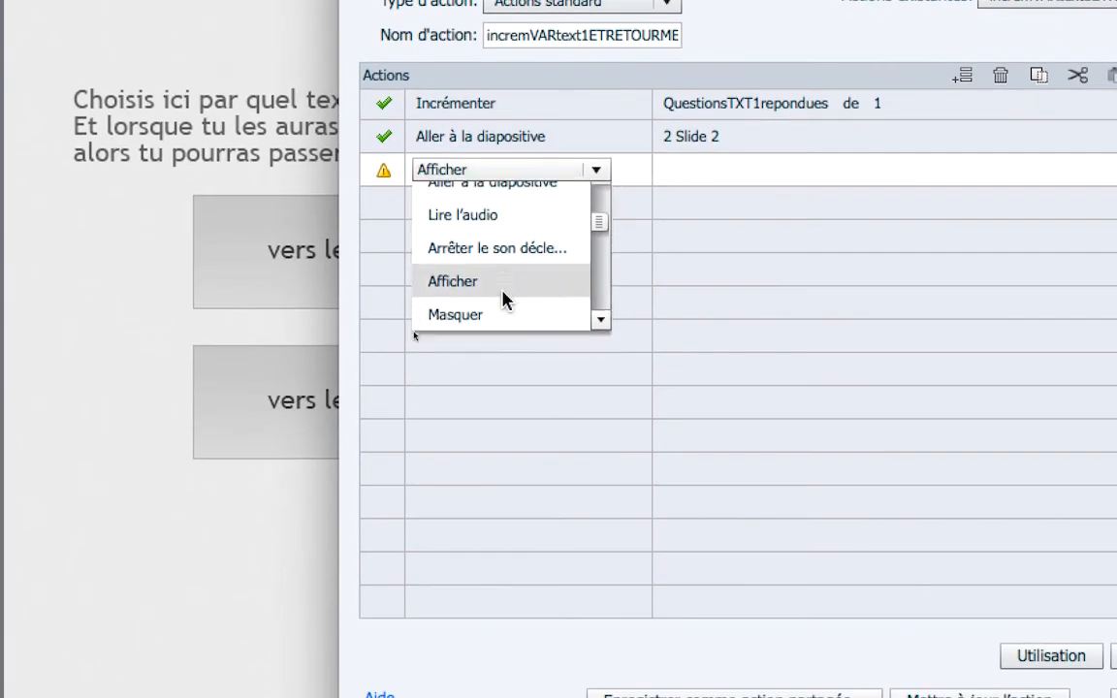
{"action": "left_click", "coordinate": [502, 291]}
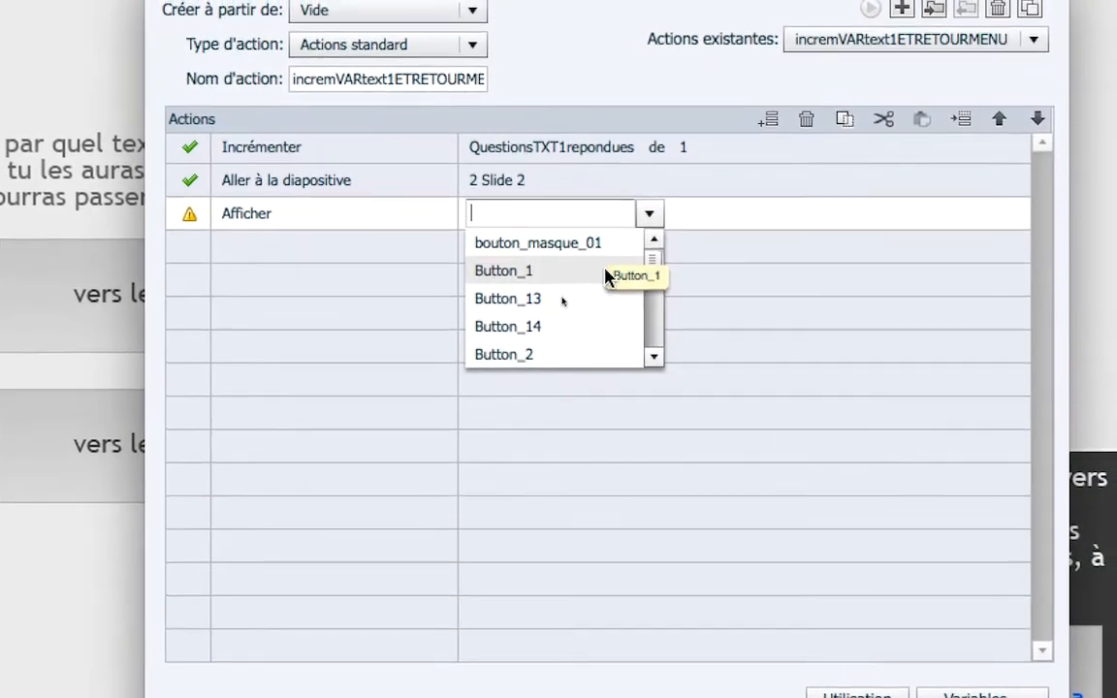
{"action": "scroll", "coordinate": [806, 230], "scroll_direction": "down", "scroll_amount": 1}
{"action": "scroll", "coordinate": [606, 276], "scroll_direction": "down", "scroll_amount": 5}
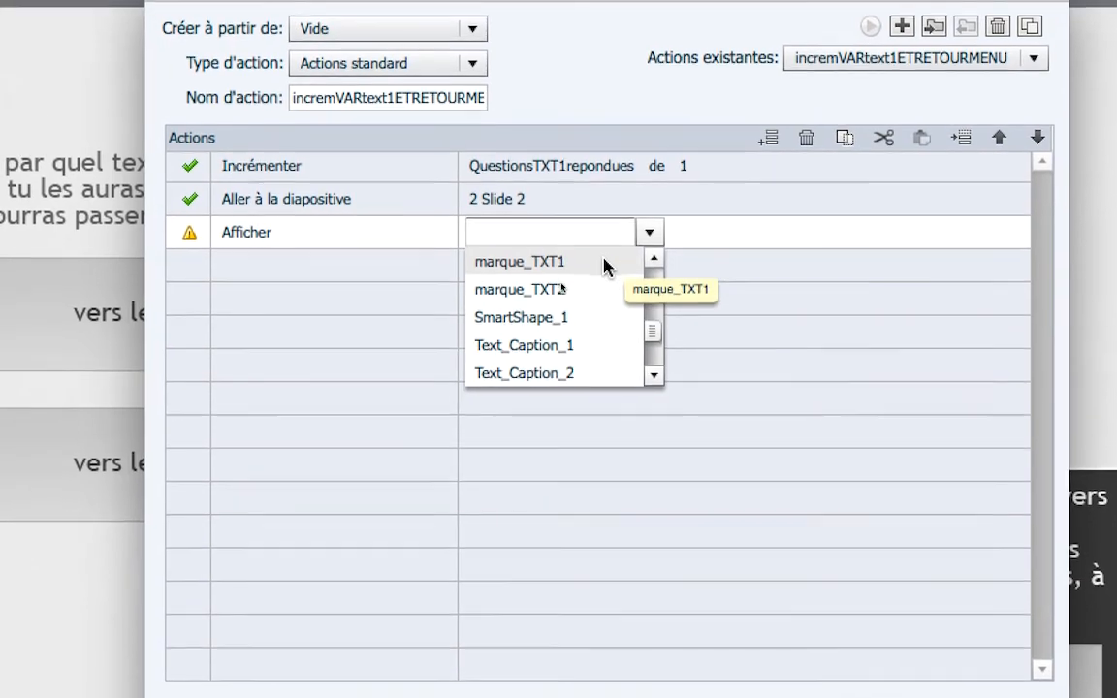
{"action": "left_click", "coordinate": [601, 247]}
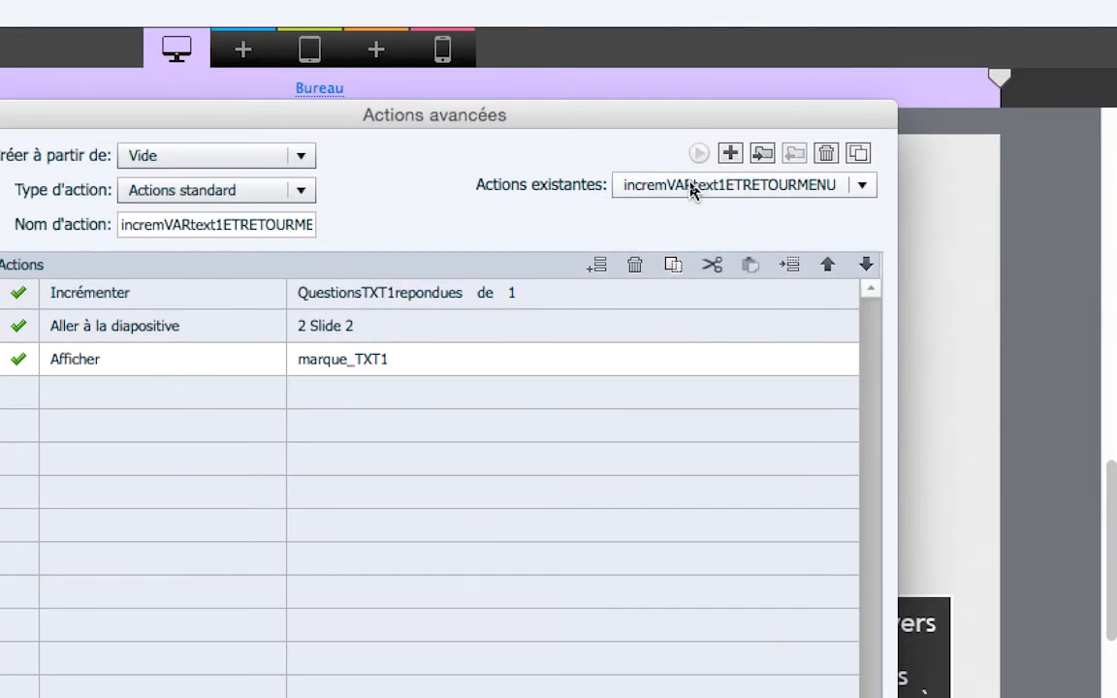
{"action": "left_click", "coordinate": [692, 190]}
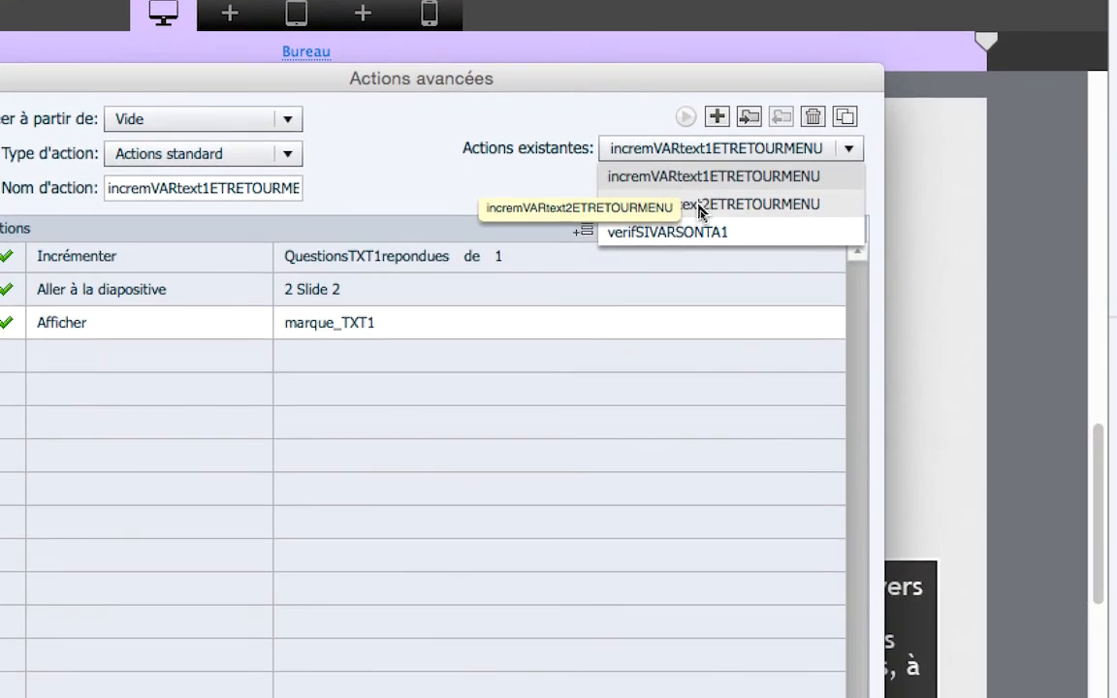
{"action": "left_click", "coordinate": [700, 205]}
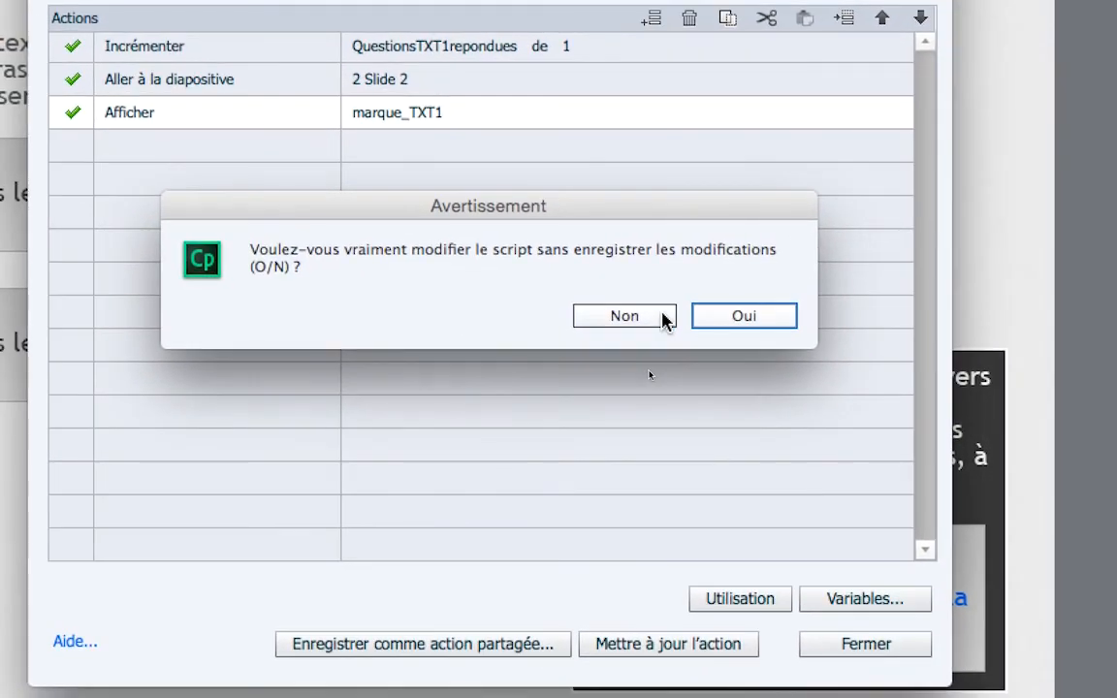
{"action": "left_click", "coordinate": [675, 320]}
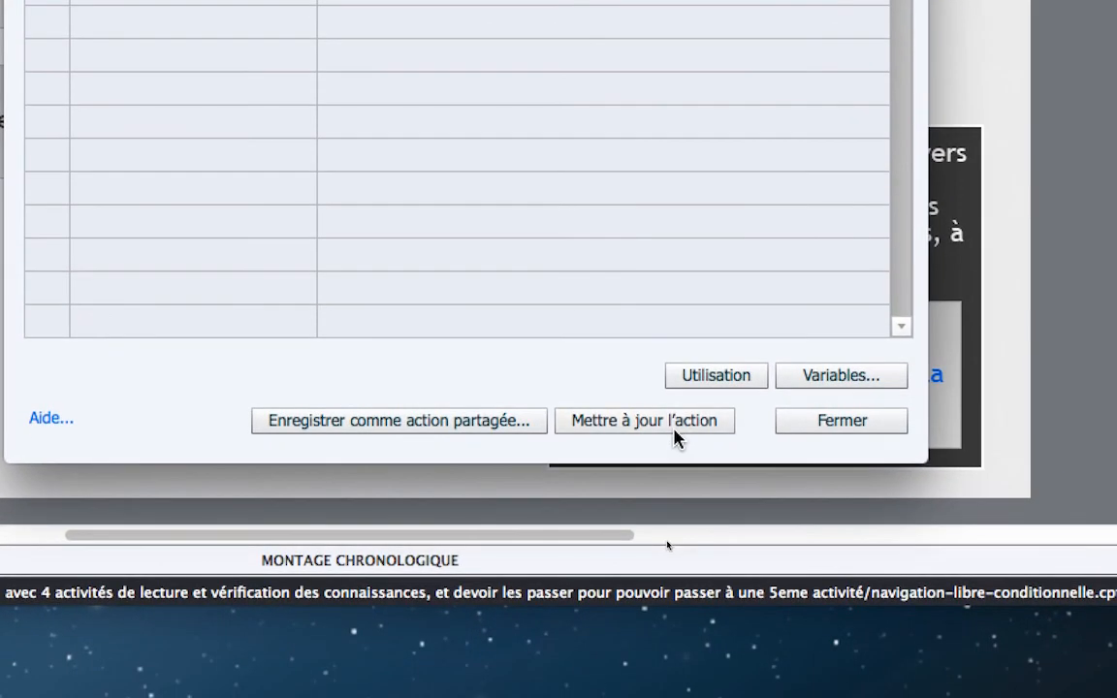
Save the updated text 1 advanced action and open incremVARtext2ETRETOURMENU for editing
{"action": "left_click", "coordinate": [675, 429]}
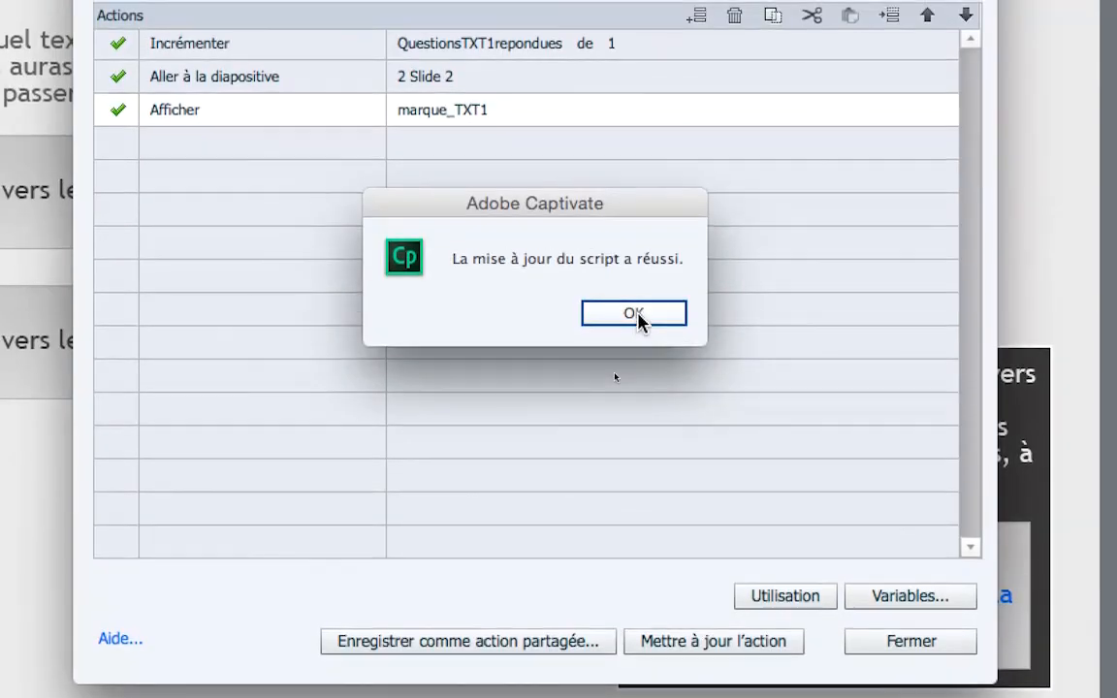
{"action": "left_click", "coordinate": [635, 313]}
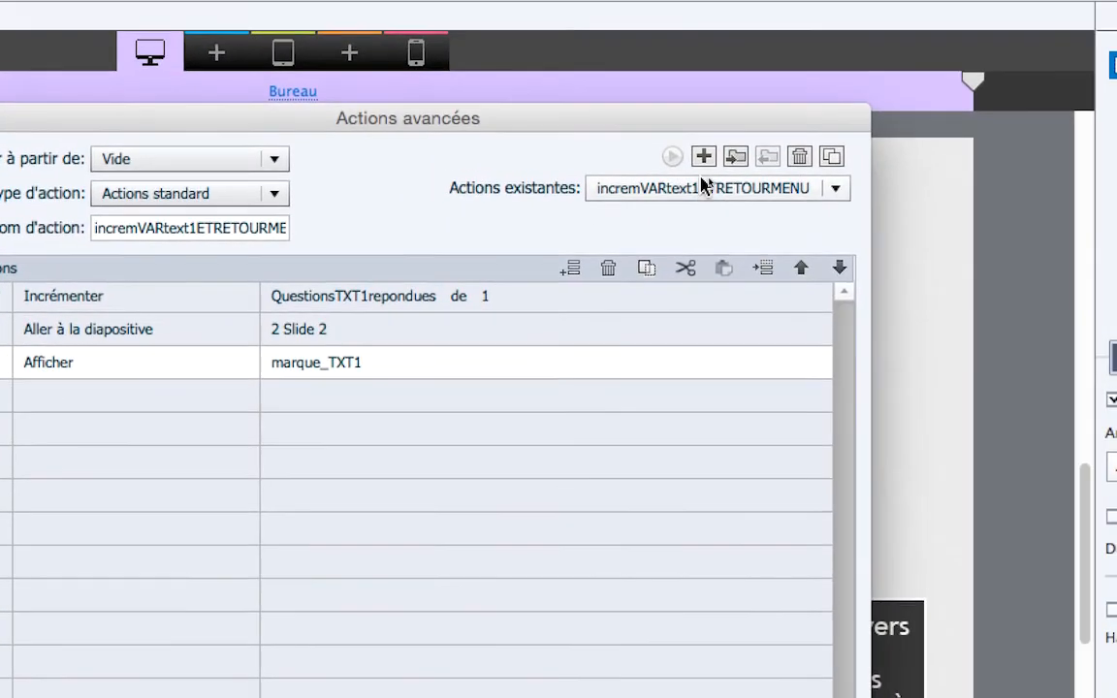
{"action": "left_click", "coordinate": [1092, 112]}
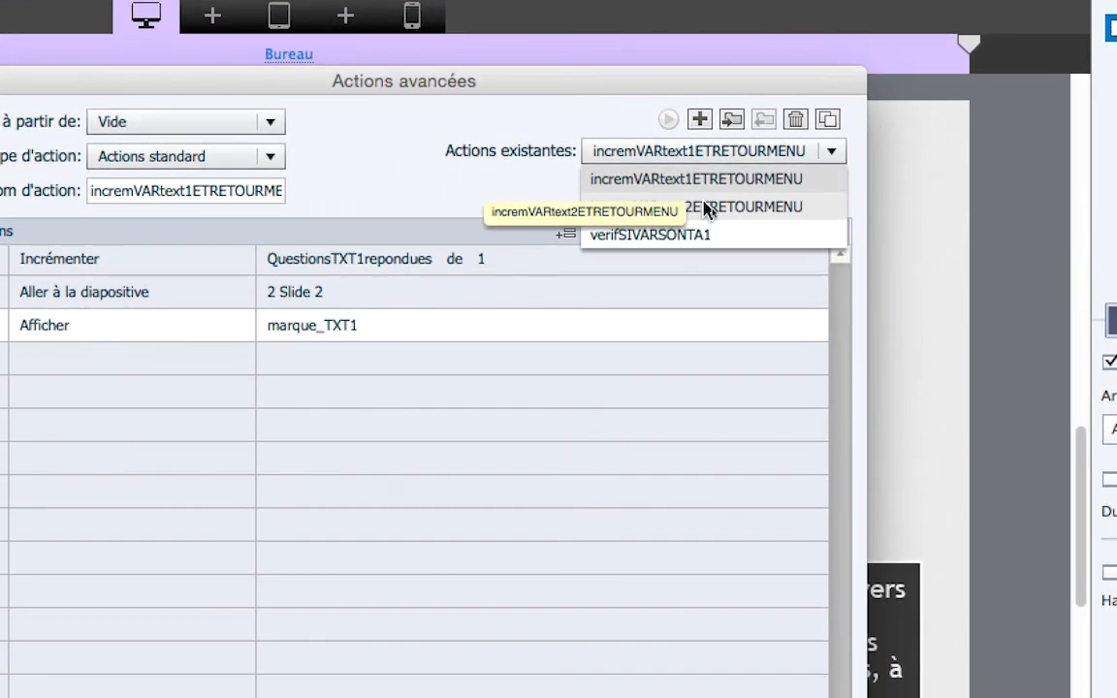
{"action": "left_click", "coordinate": [706, 208]}
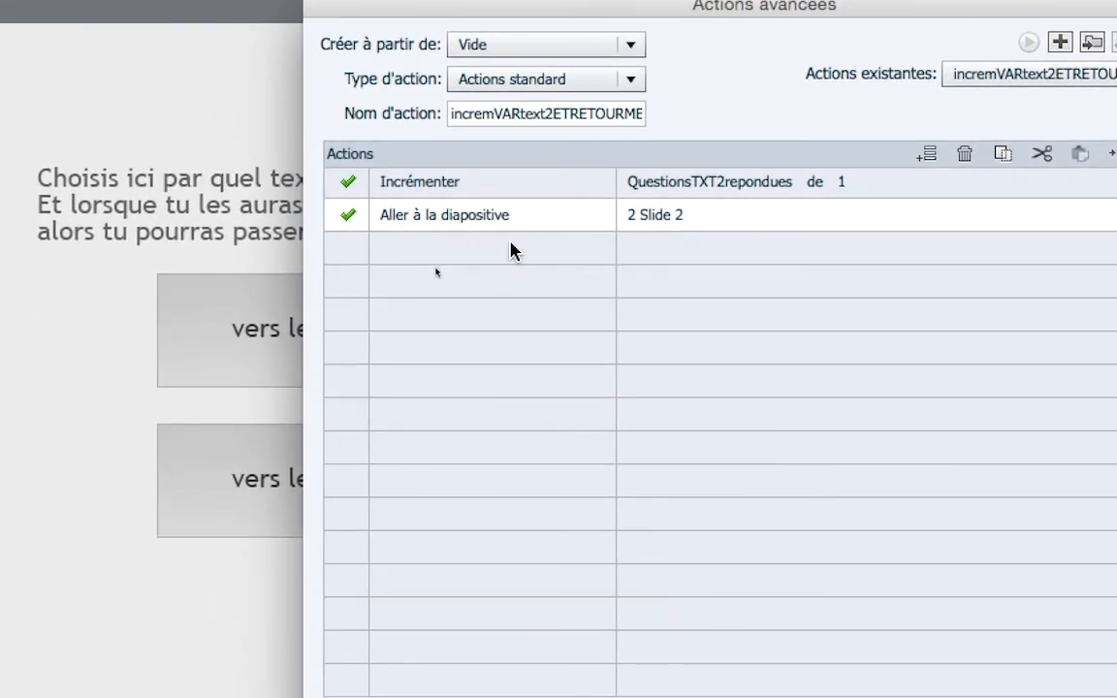
Add an Afficher action for marque_TXT2 as the third line of the text 2 advanced action, then update it and close the editor
{"action": "left_click", "coordinate": [513, 251]}
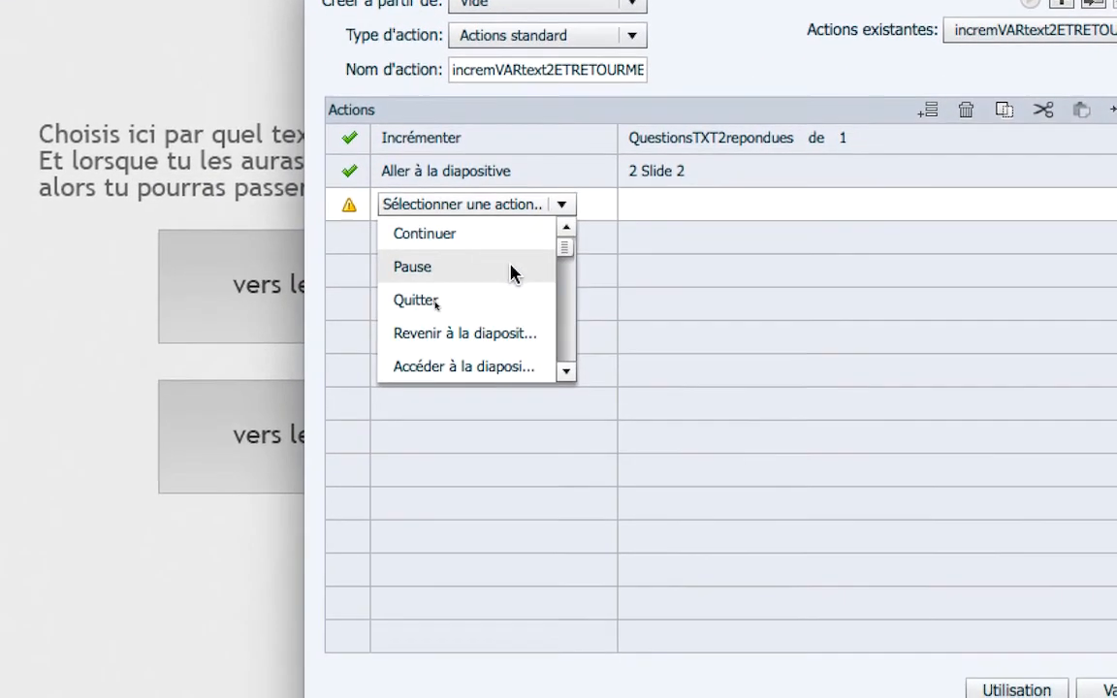
{"action": "scroll", "coordinate": [512, 271], "scroll_direction": "down", "scroll_amount": 3}
{"action": "scroll", "coordinate": [513, 275], "scroll_direction": "down", "scroll_amount": 4}
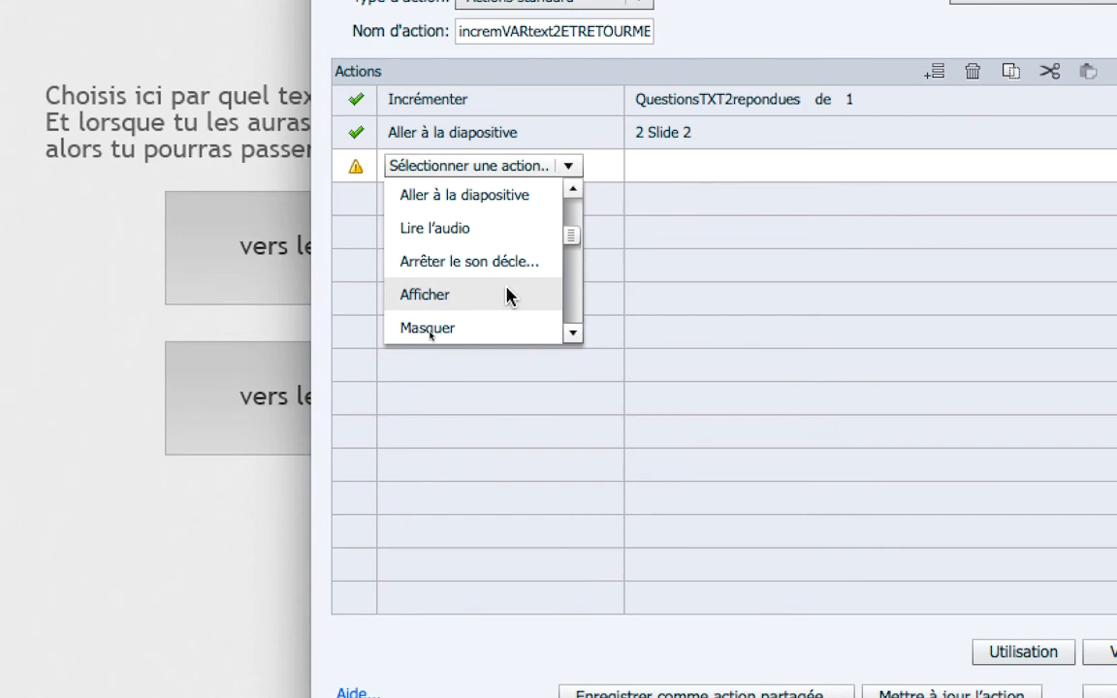
{"action": "left_click", "coordinate": [507, 293]}
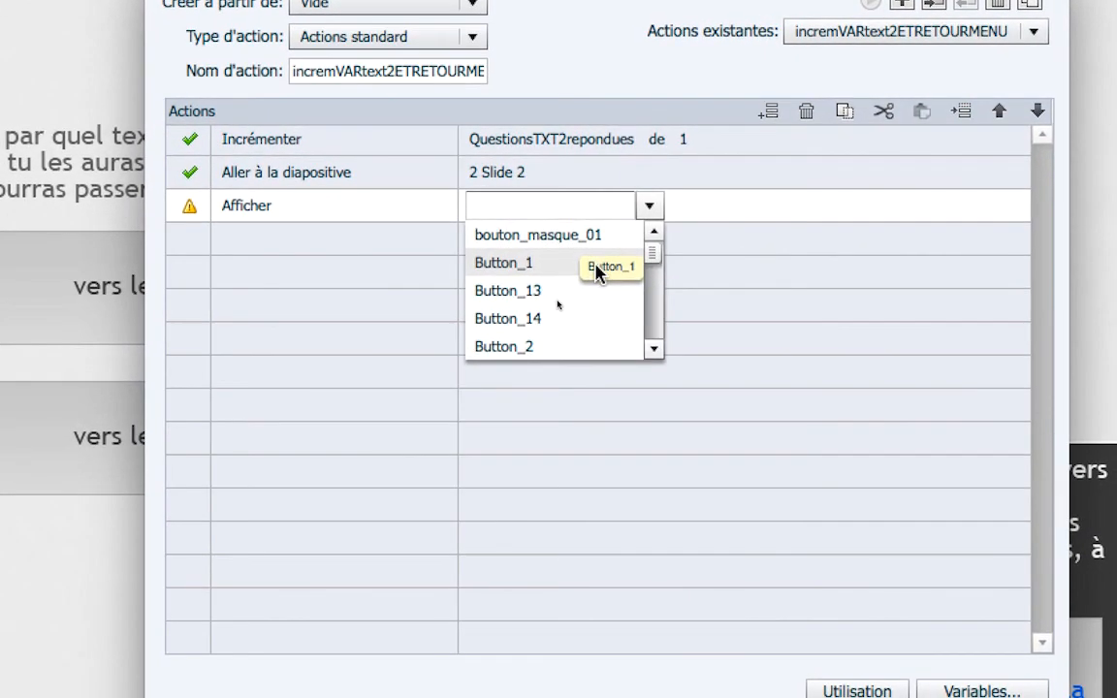
{"action": "scroll", "coordinate": [596, 273], "scroll_direction": "down", "scroll_amount": 6}
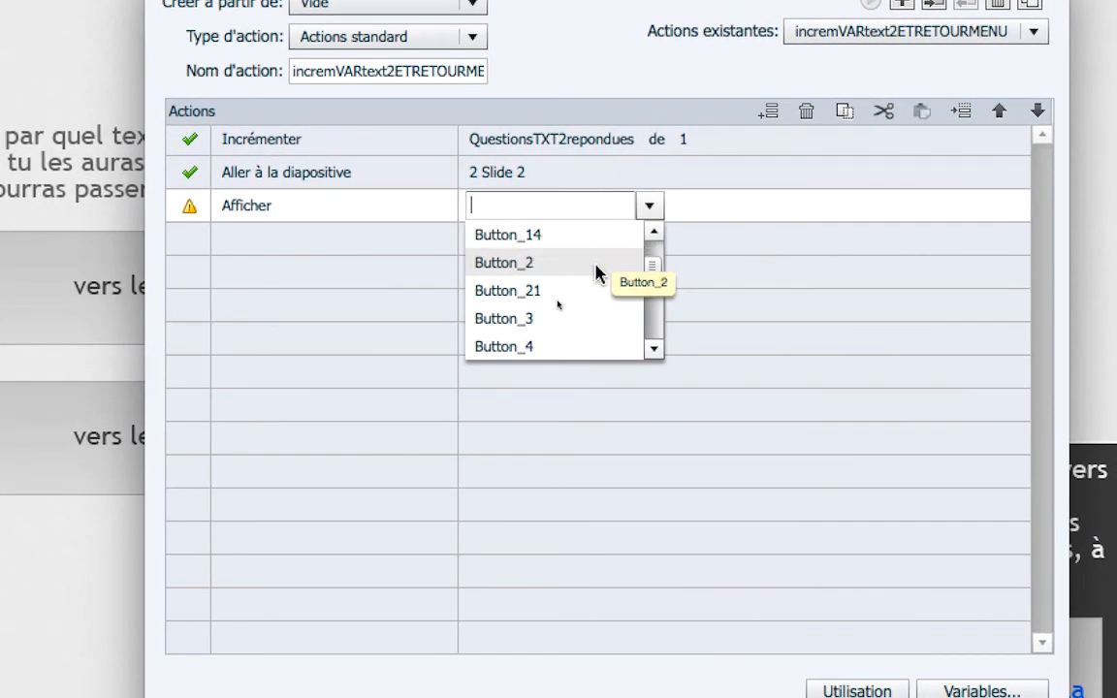
{"action": "scroll", "coordinate": [596, 273], "scroll_direction": "down", "scroll_amount": 1}
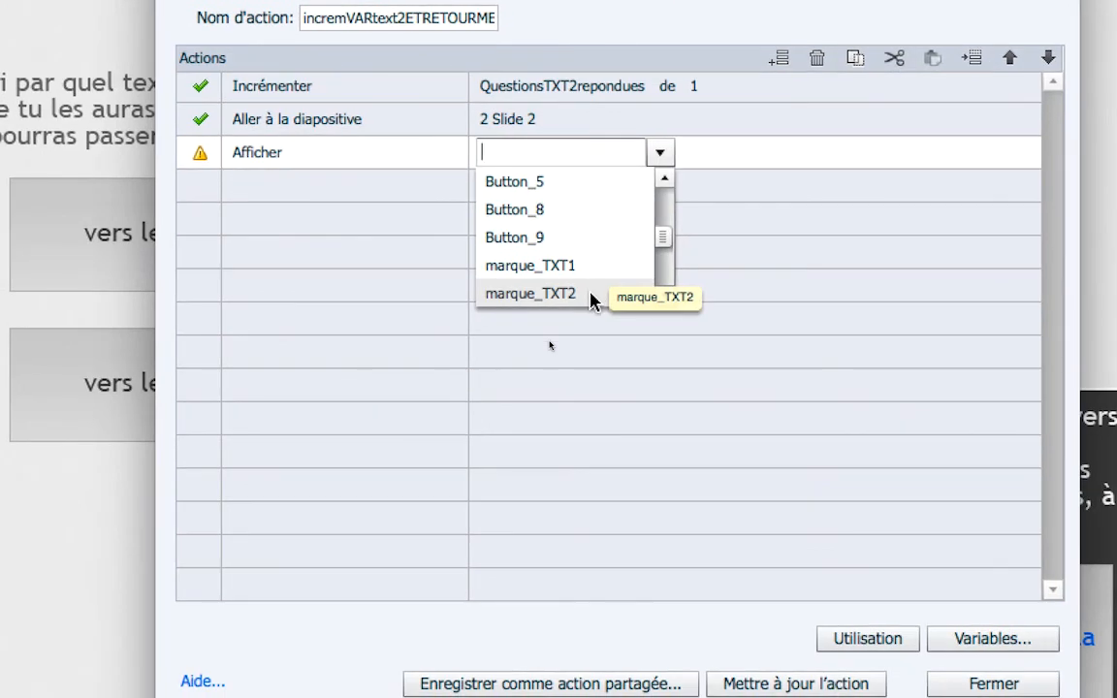
{"action": "left_click", "coordinate": [591, 294]}
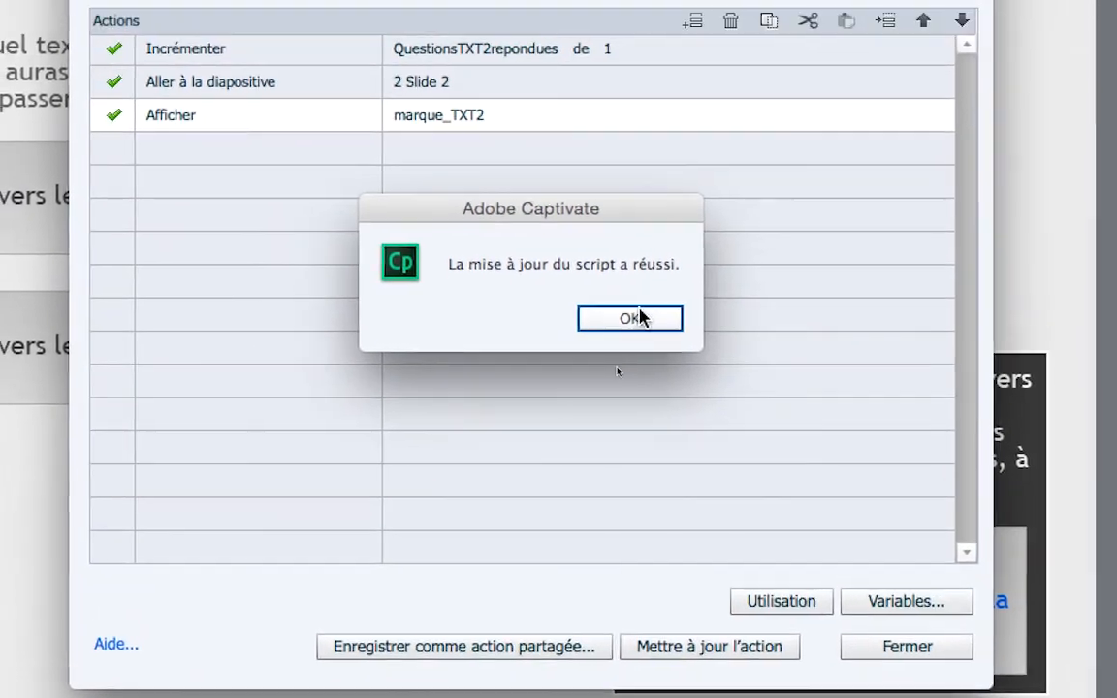
{"action": "left_click", "coordinate": [600, 170]}
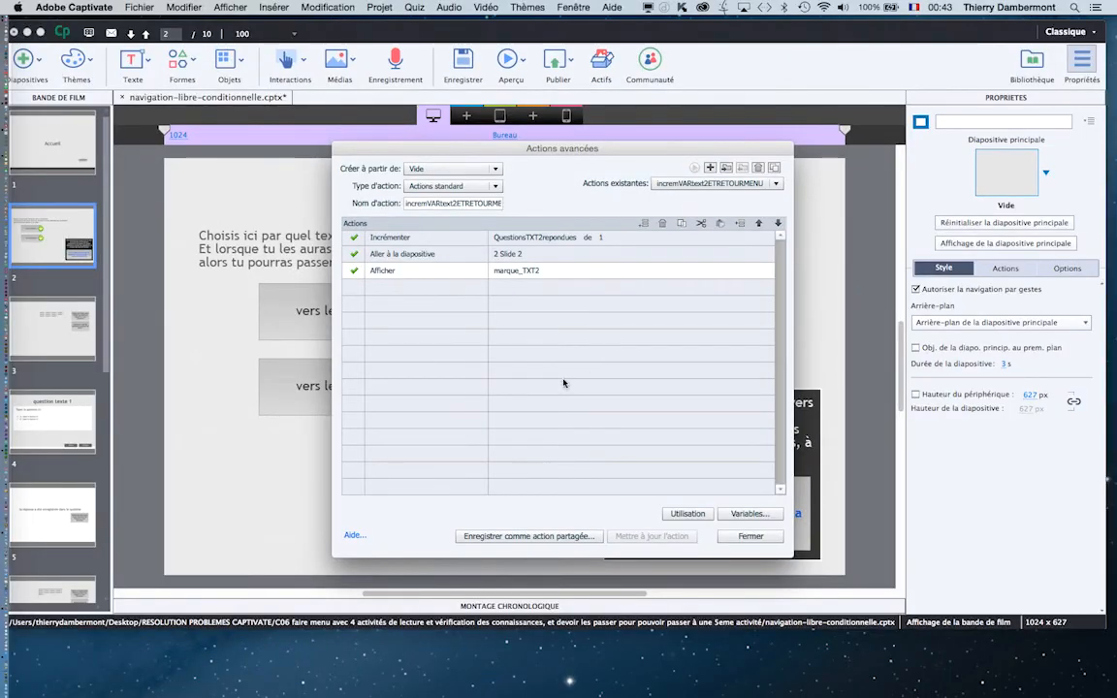
{"action": "left_click", "coordinate": [755, 539]}
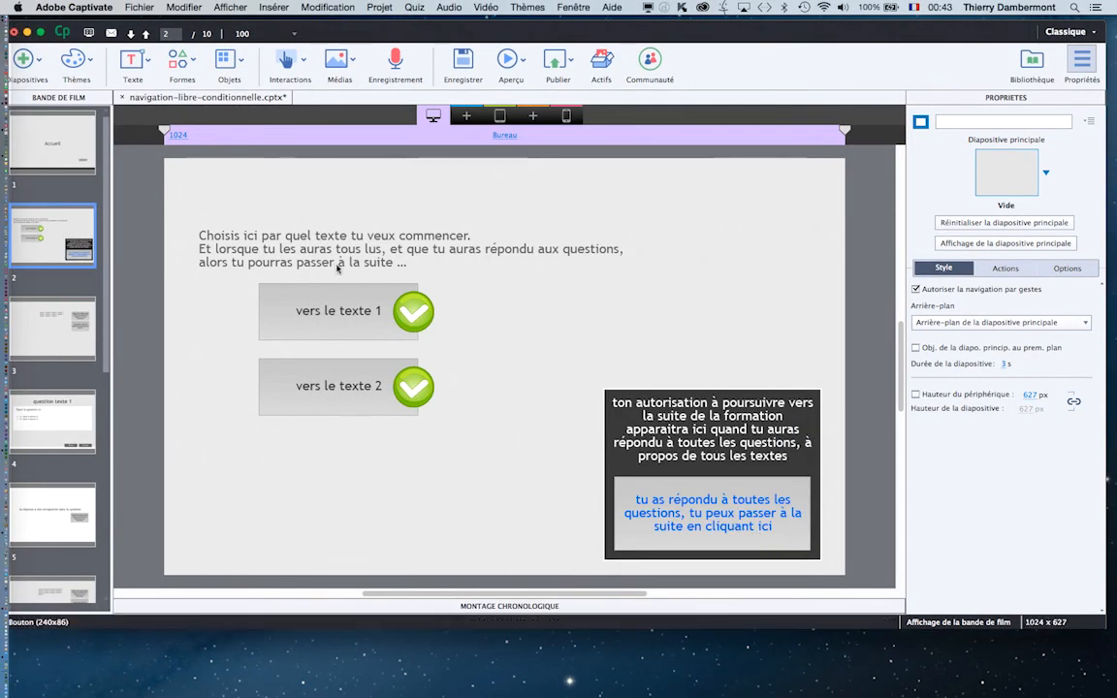
Preview the project in the browser and revisit the public-domain check mark image search and the chosen image
{"action": "left_click", "coordinate": [524, 61]}
{"action": "left_click", "coordinate": [538, 162]}
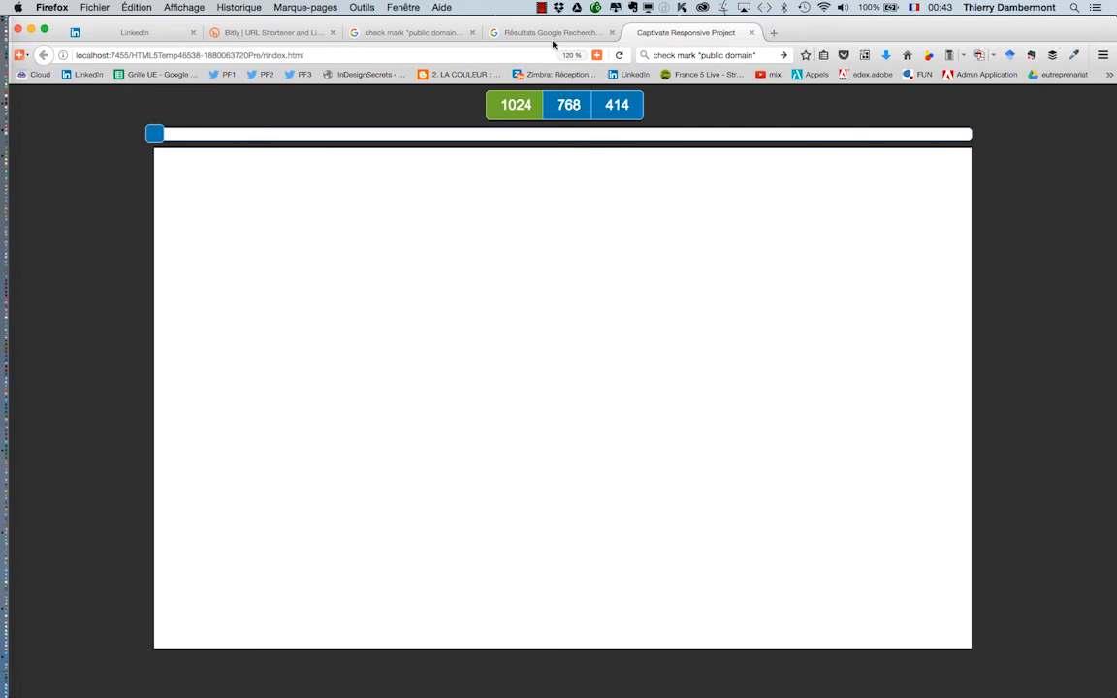
{"action": "left_click", "coordinate": [548, 32]}
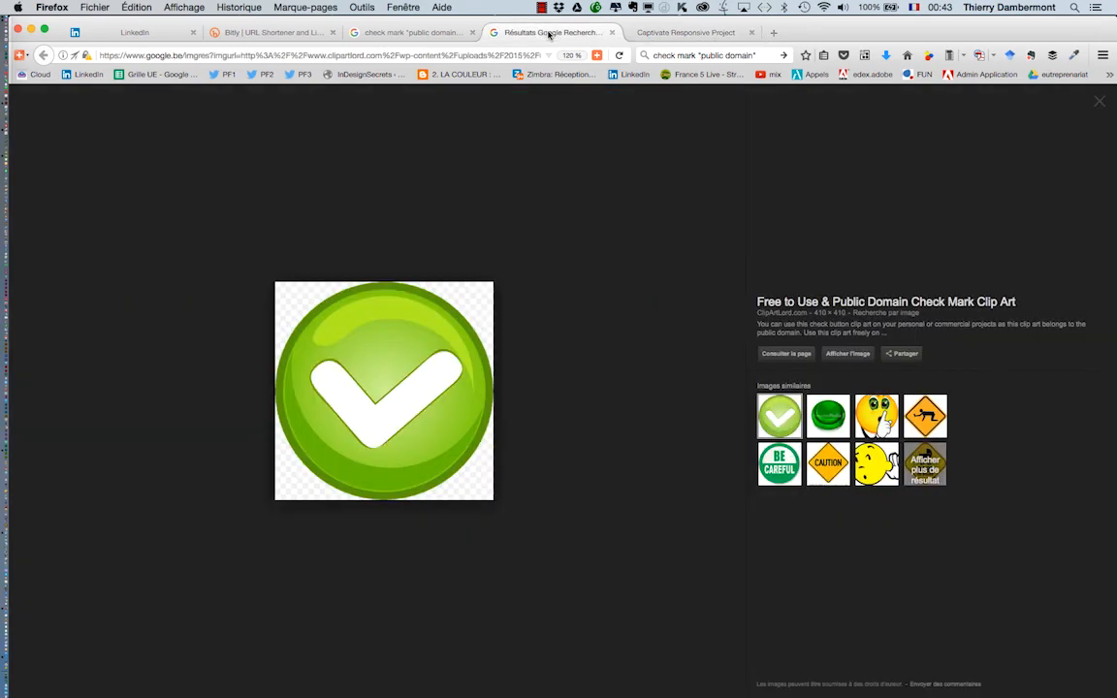
{"action": "left_click", "coordinate": [422, 32]}
{"action": "left_click", "coordinate": [269, 32]}
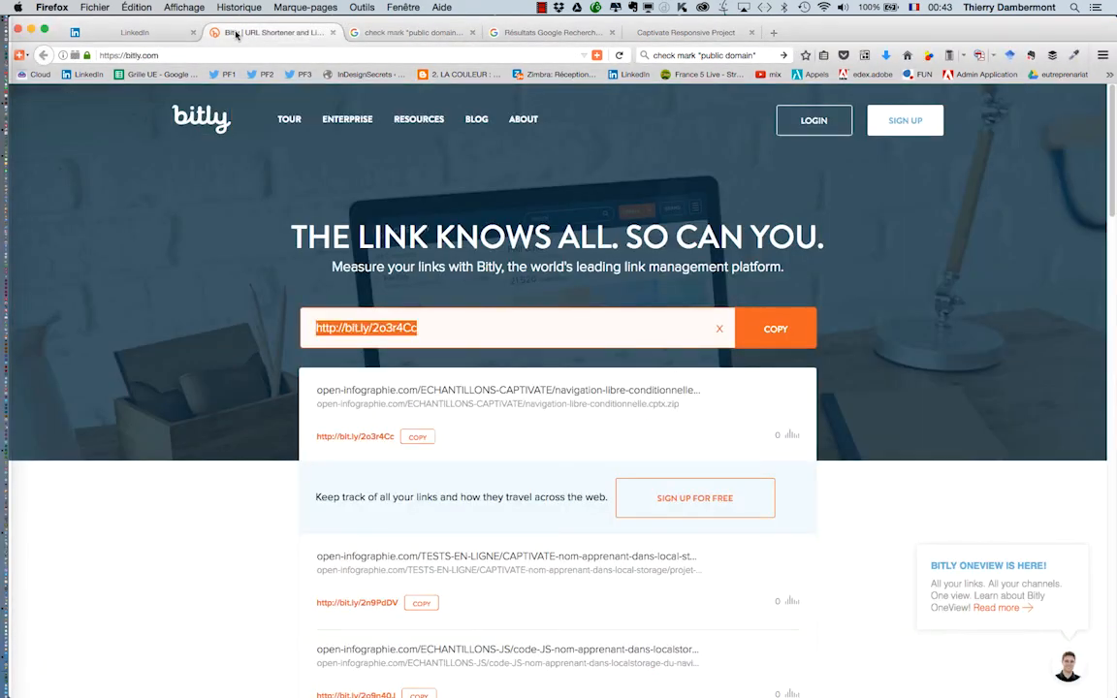
{"action": "left_click", "coordinate": [394, 39]}
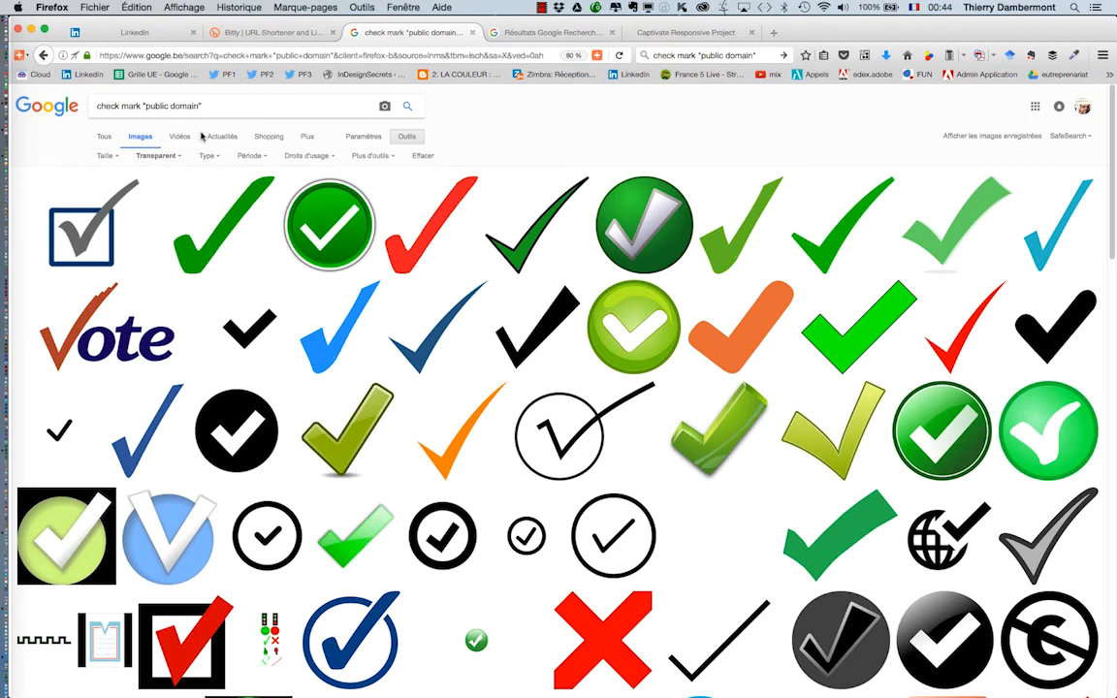
{"action": "left_click", "coordinate": [541, 35]}
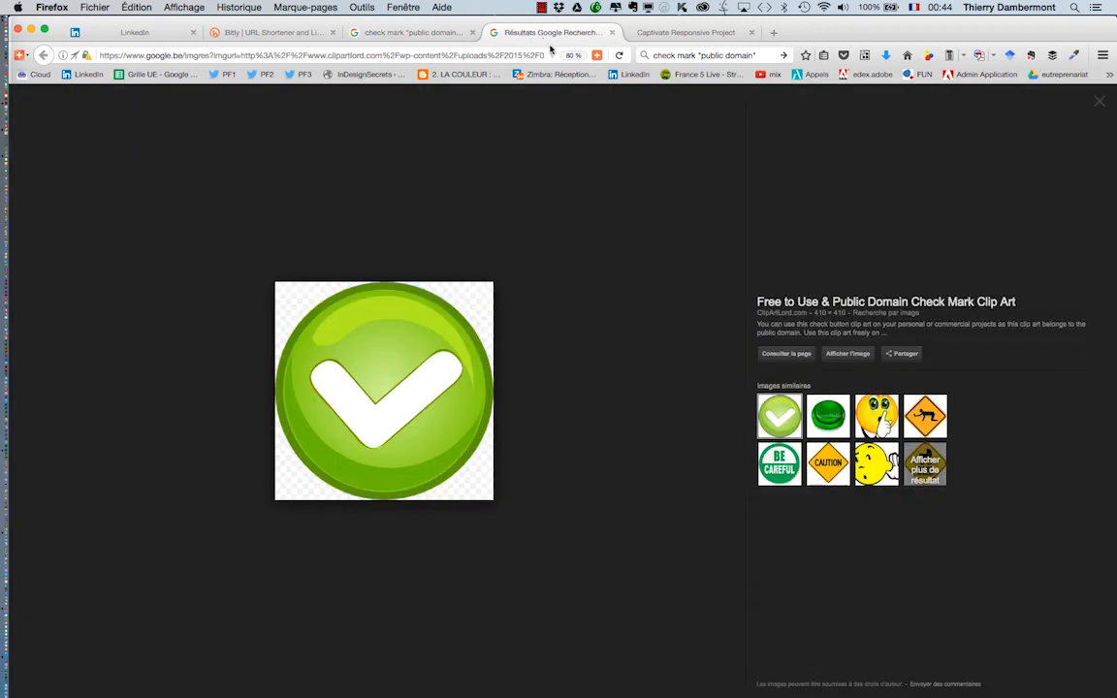
Test the text 2 path in the preview by submitting answer A, recording the response and returning to the menu
{"action": "left_click", "coordinate": [677, 36]}
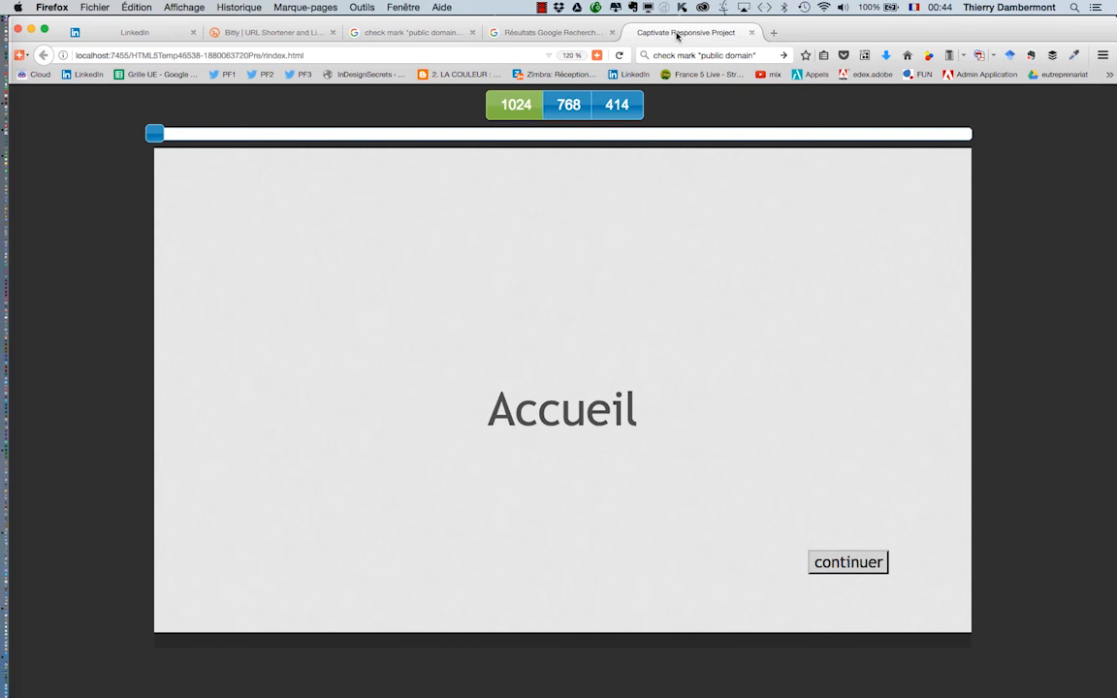
{"action": "left_click", "coordinate": [842, 565]}
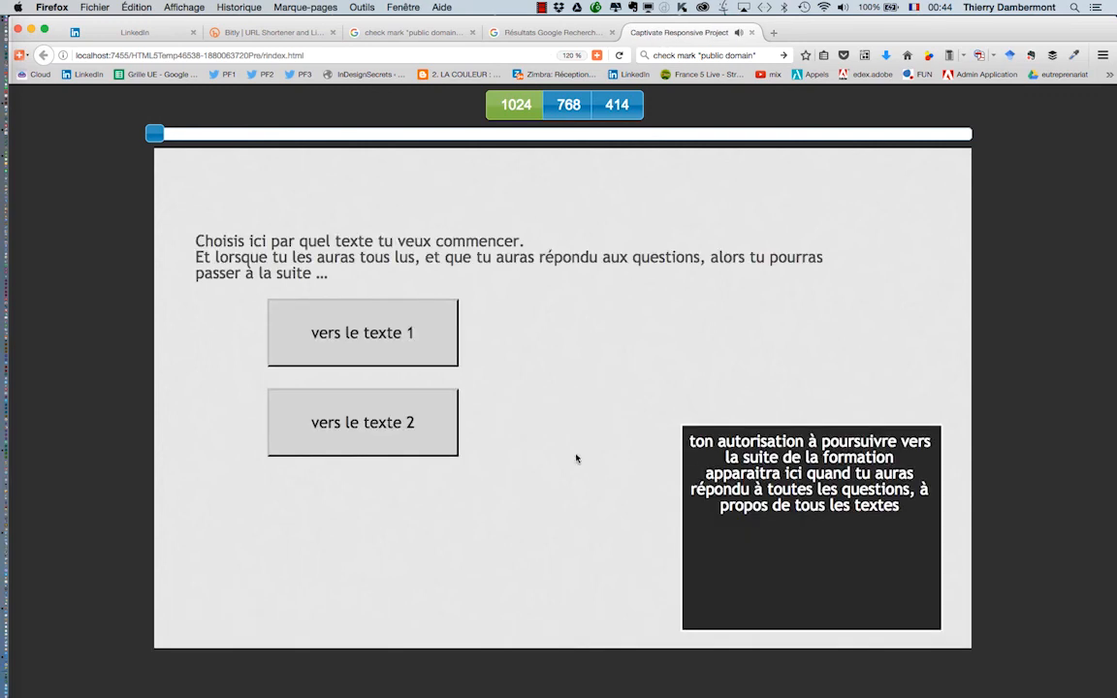
{"action": "left_click", "coordinate": [426, 436]}
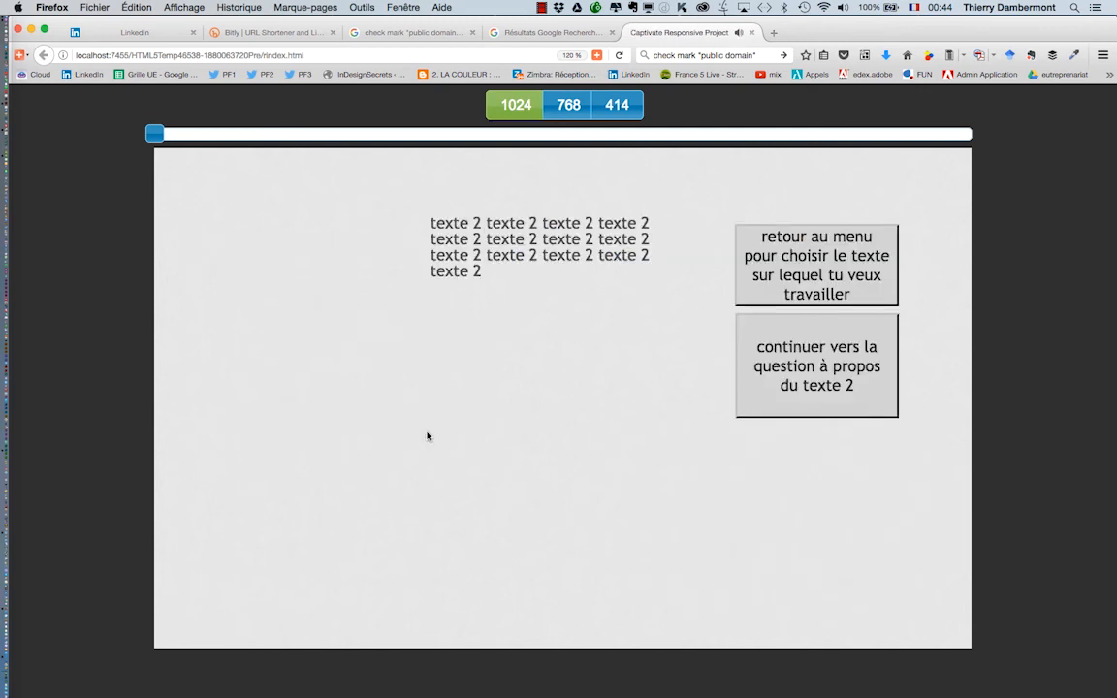
{"action": "left_click", "coordinate": [843, 383]}
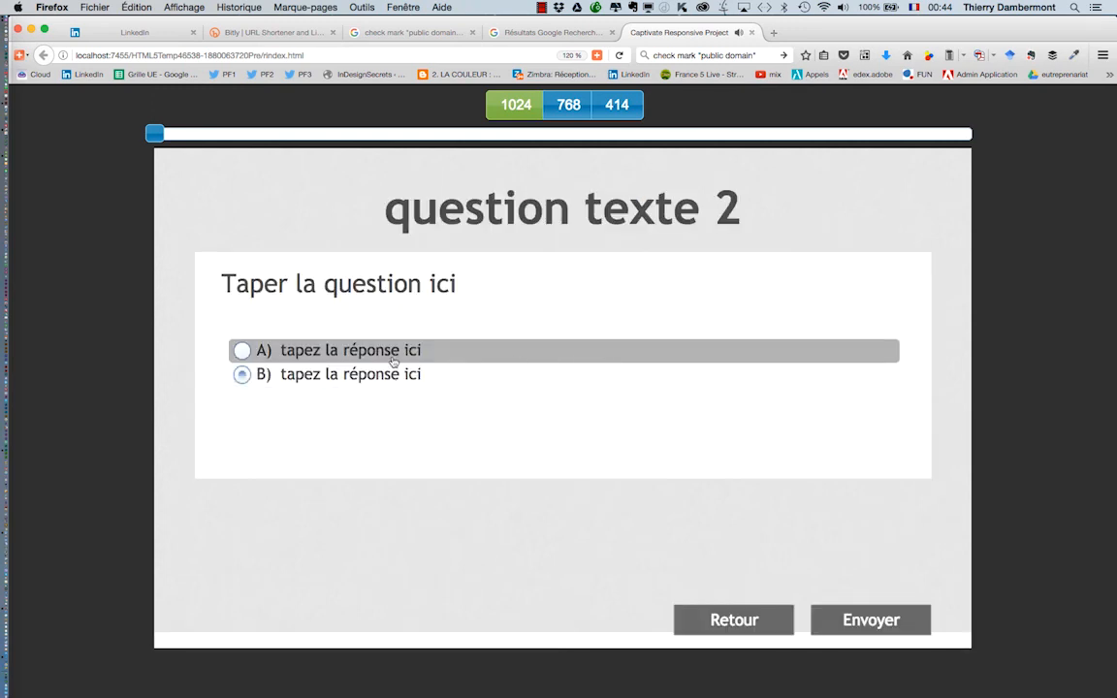
{"action": "left_click", "coordinate": [349, 350]}
{"action": "left_click", "coordinate": [856, 614]}
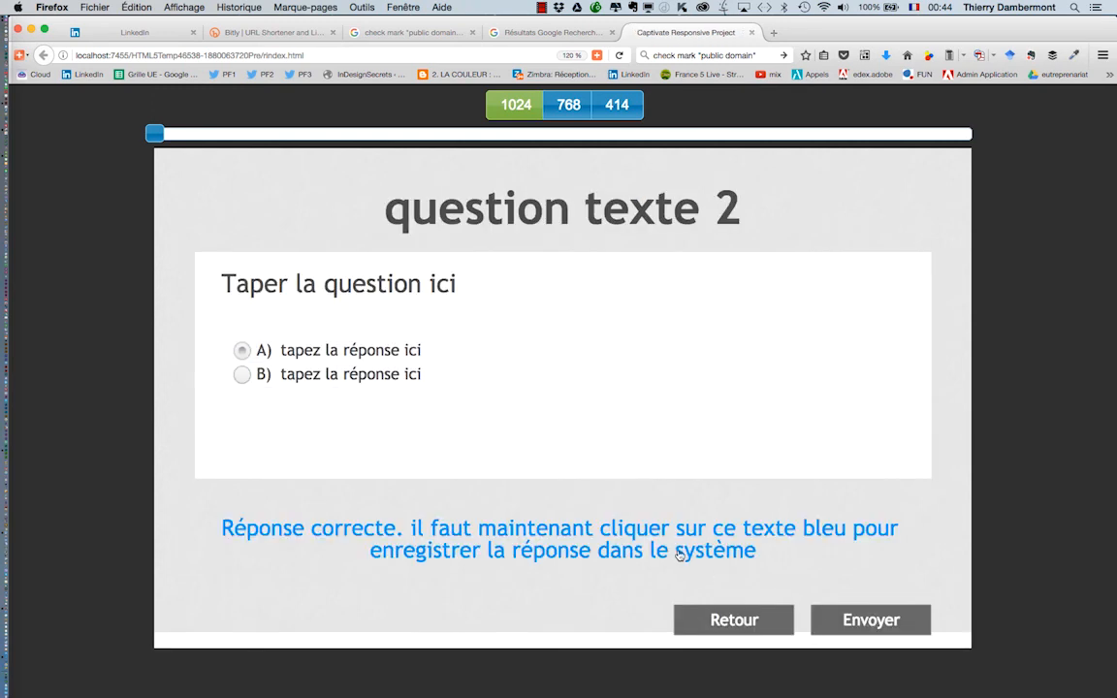
{"action": "left_click", "coordinate": [677, 553]}
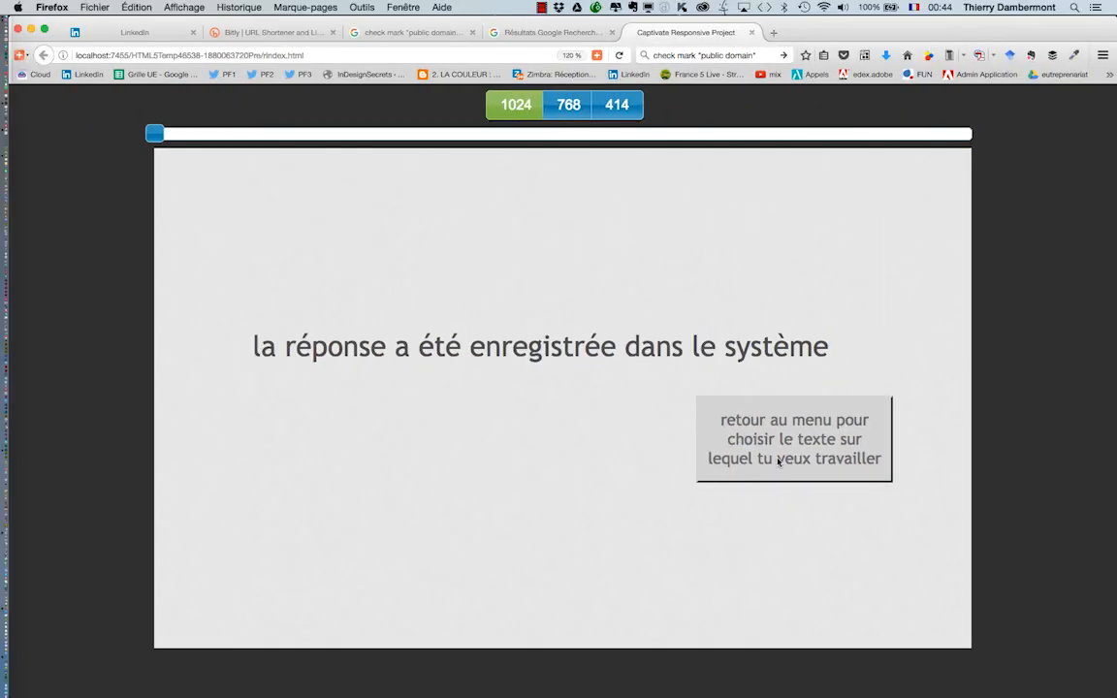
{"action": "left_click", "coordinate": [780, 465]}
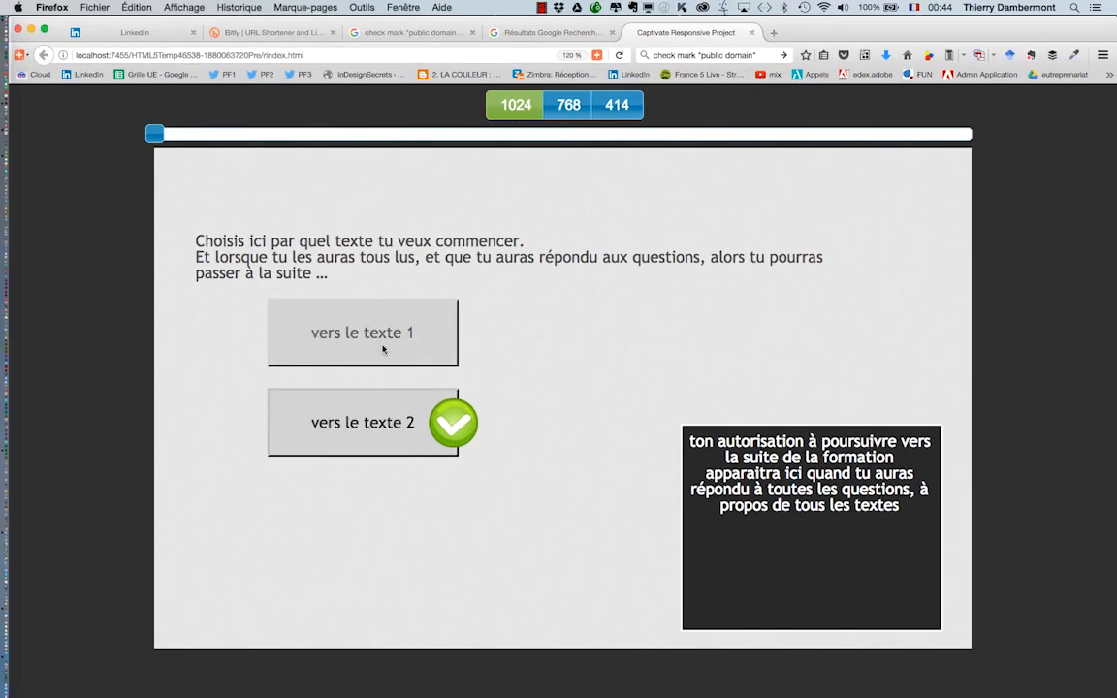
Test the text 1 path from the menu by submitting answer A, recording the response and returning to the menu
{"action": "left_click", "coordinate": [316, 250]}
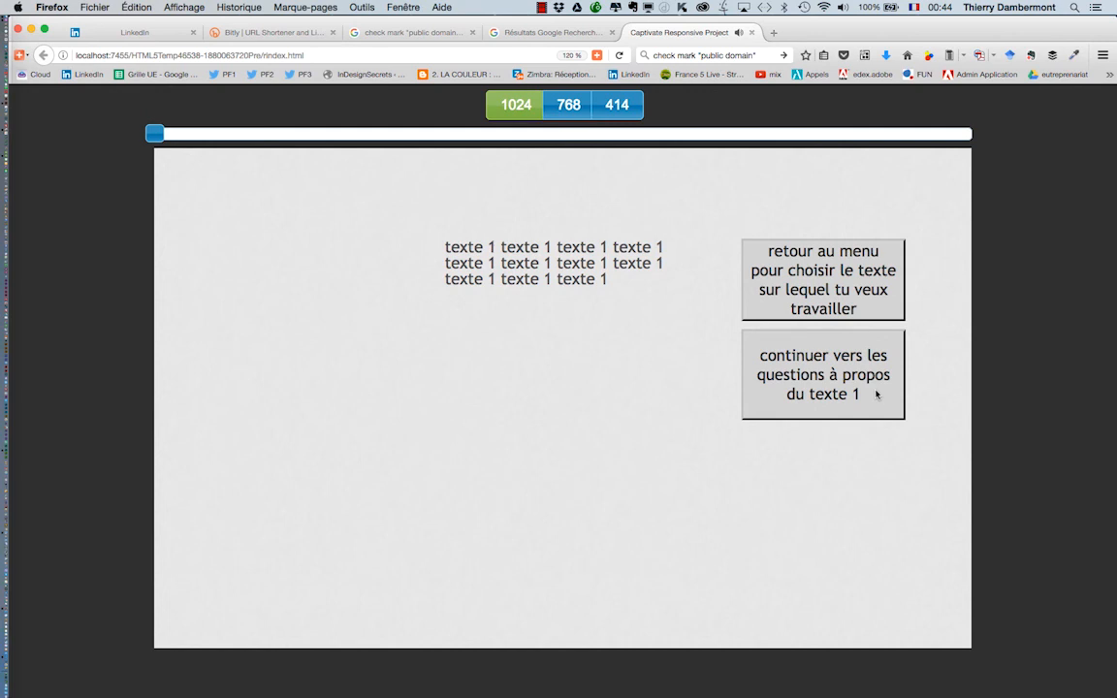
{"action": "left_click", "coordinate": [876, 394]}
{"action": "left_click", "coordinate": [361, 353]}
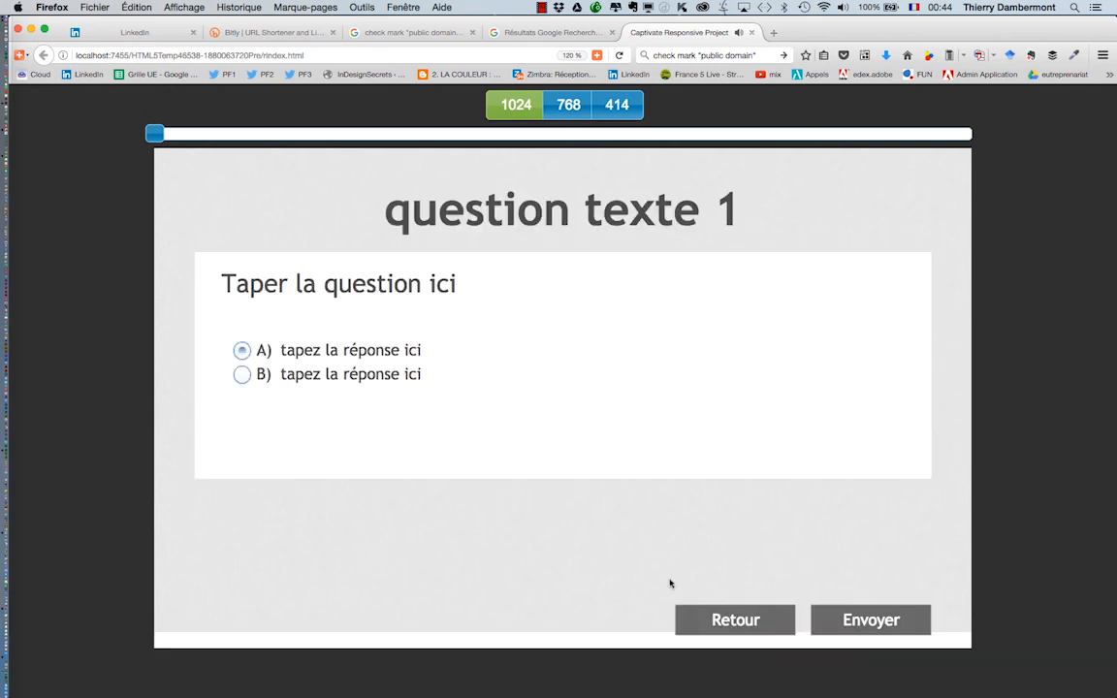
{"action": "left_click", "coordinate": [858, 625]}
{"action": "left_click", "coordinate": [656, 554]}
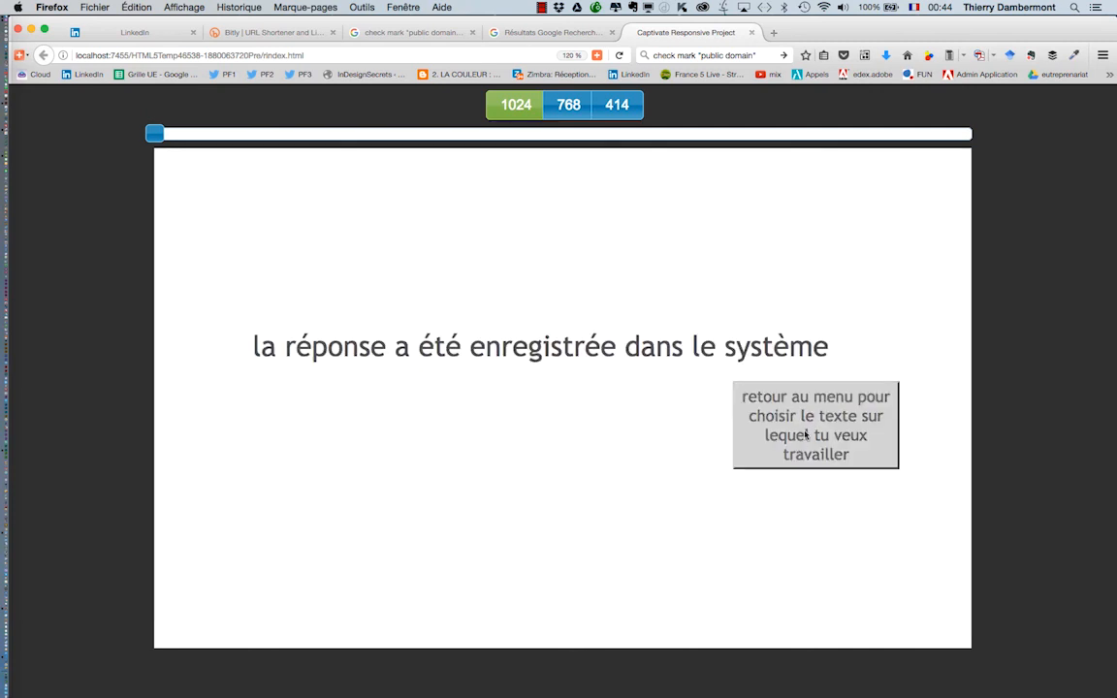
{"action": "left_click", "coordinate": [722, 392]}
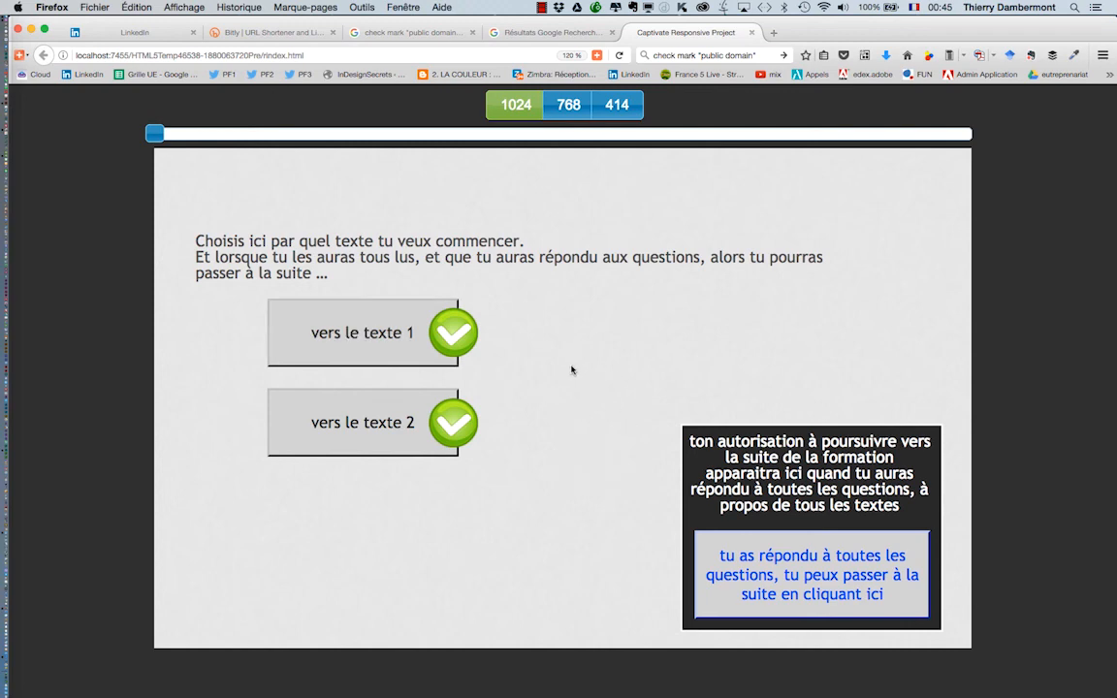
Select the web address of navigation-libre-conditionnelle-2.cptx.zip in the browser and view its shortened link on Bitly
{"action": "key", "text": "super+Tab"}
{"action": "key", "text": "super+Tab"}
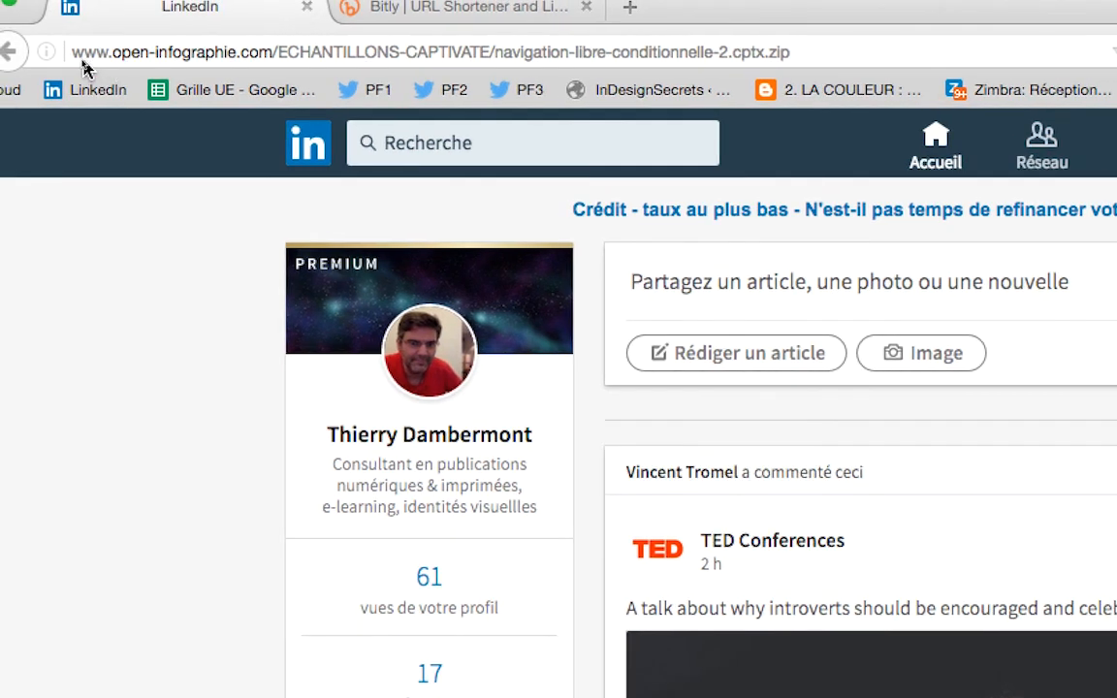
{"action": "left_click", "coordinate": [72, 49]}
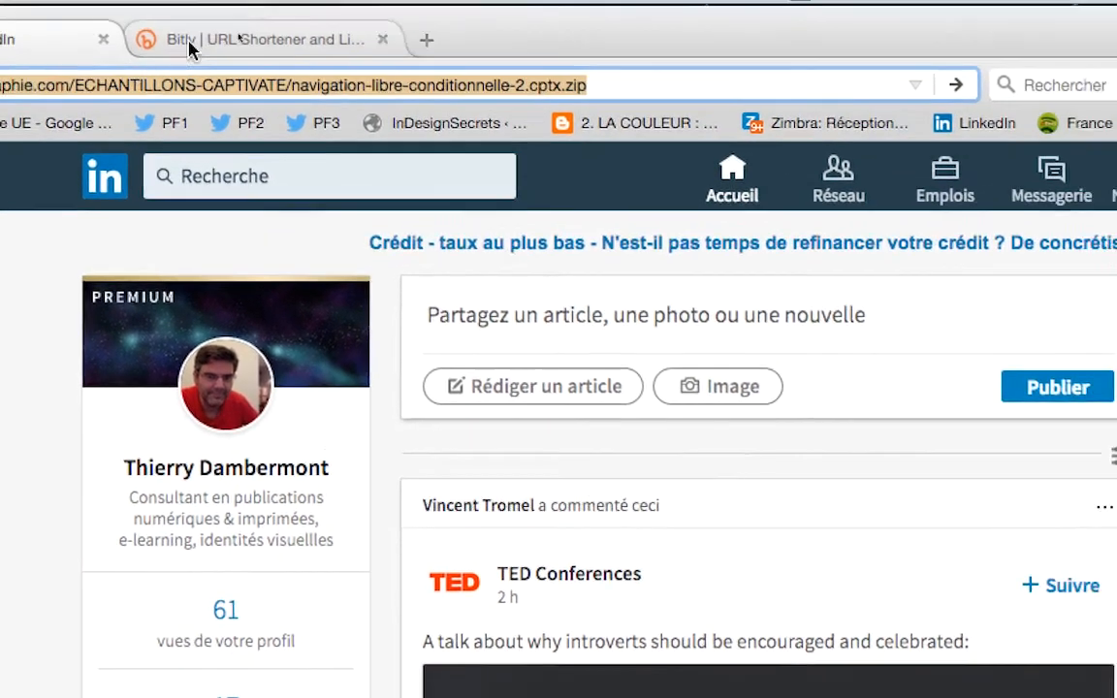
{"action": "left_click", "coordinate": [384, 5]}
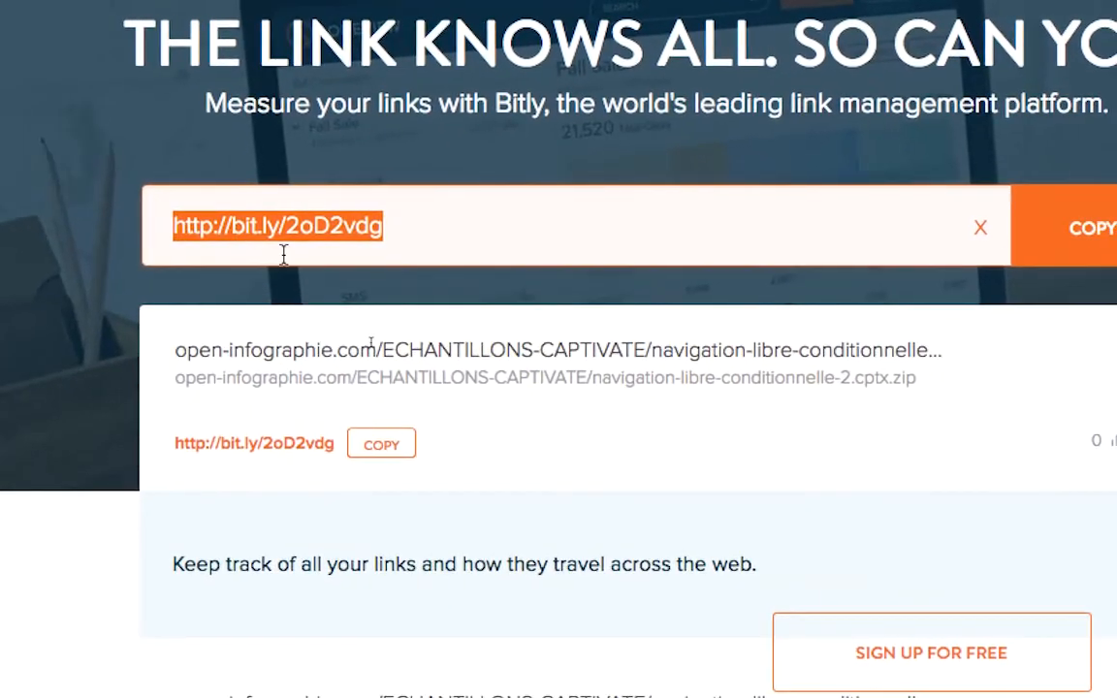